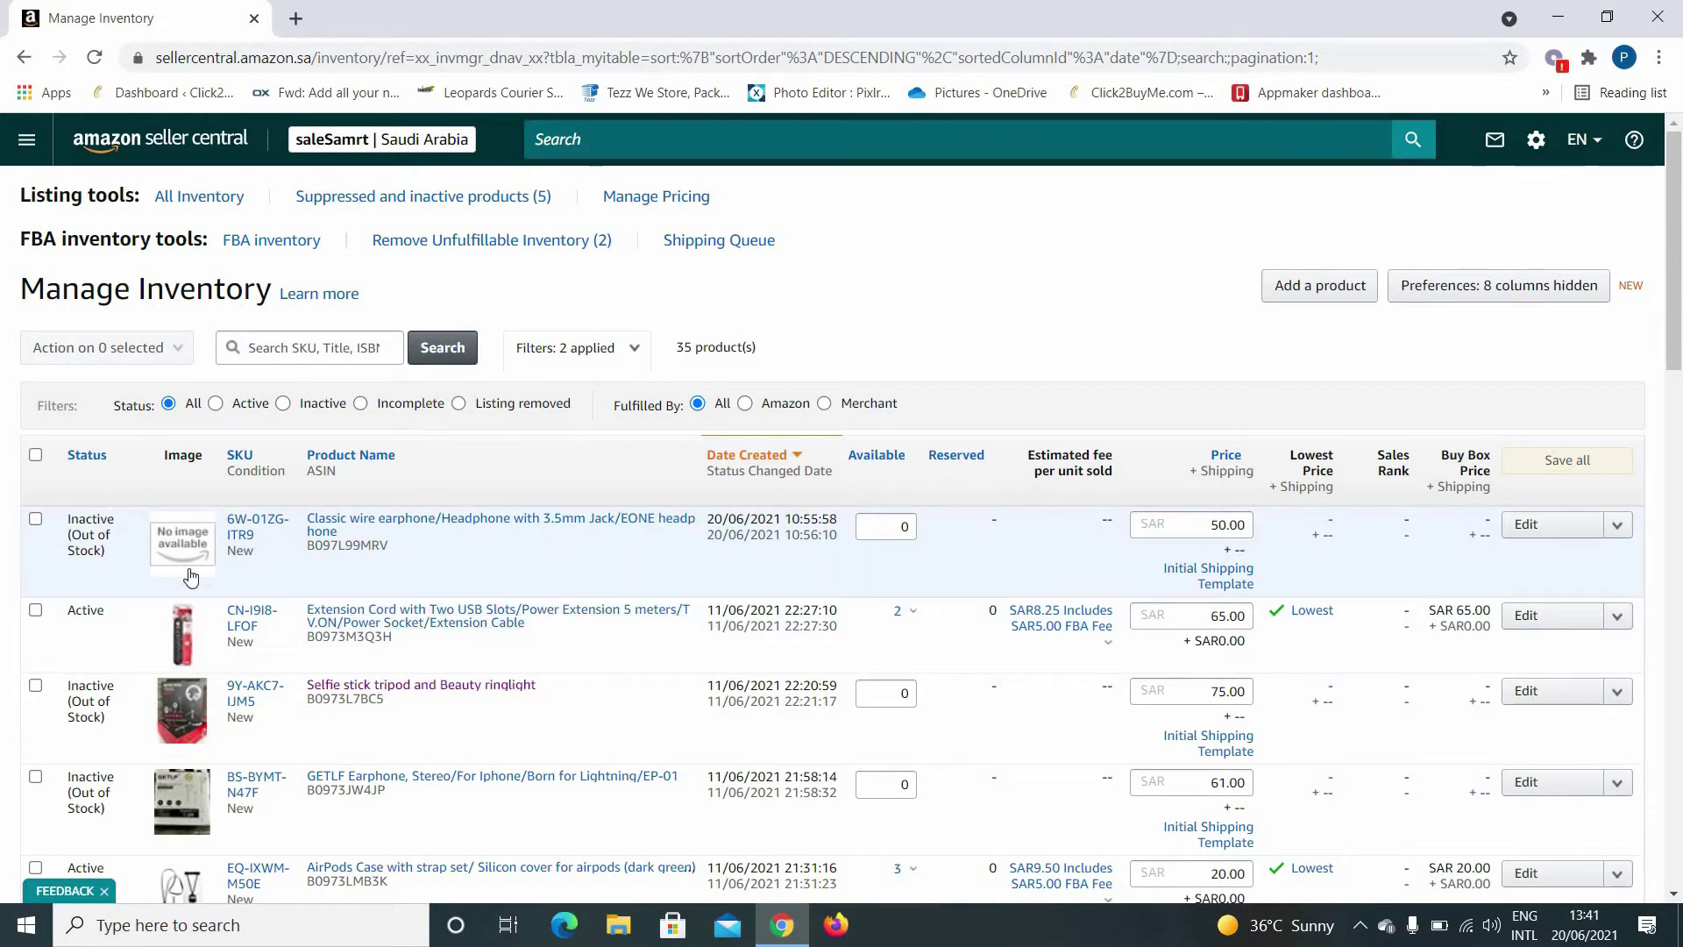
Step: Send/replenish inventory for the three out-of-stock listings: classic wire earphone, selfie stick tripod and GETLF Earphone, and confirm the action
click(36, 523)
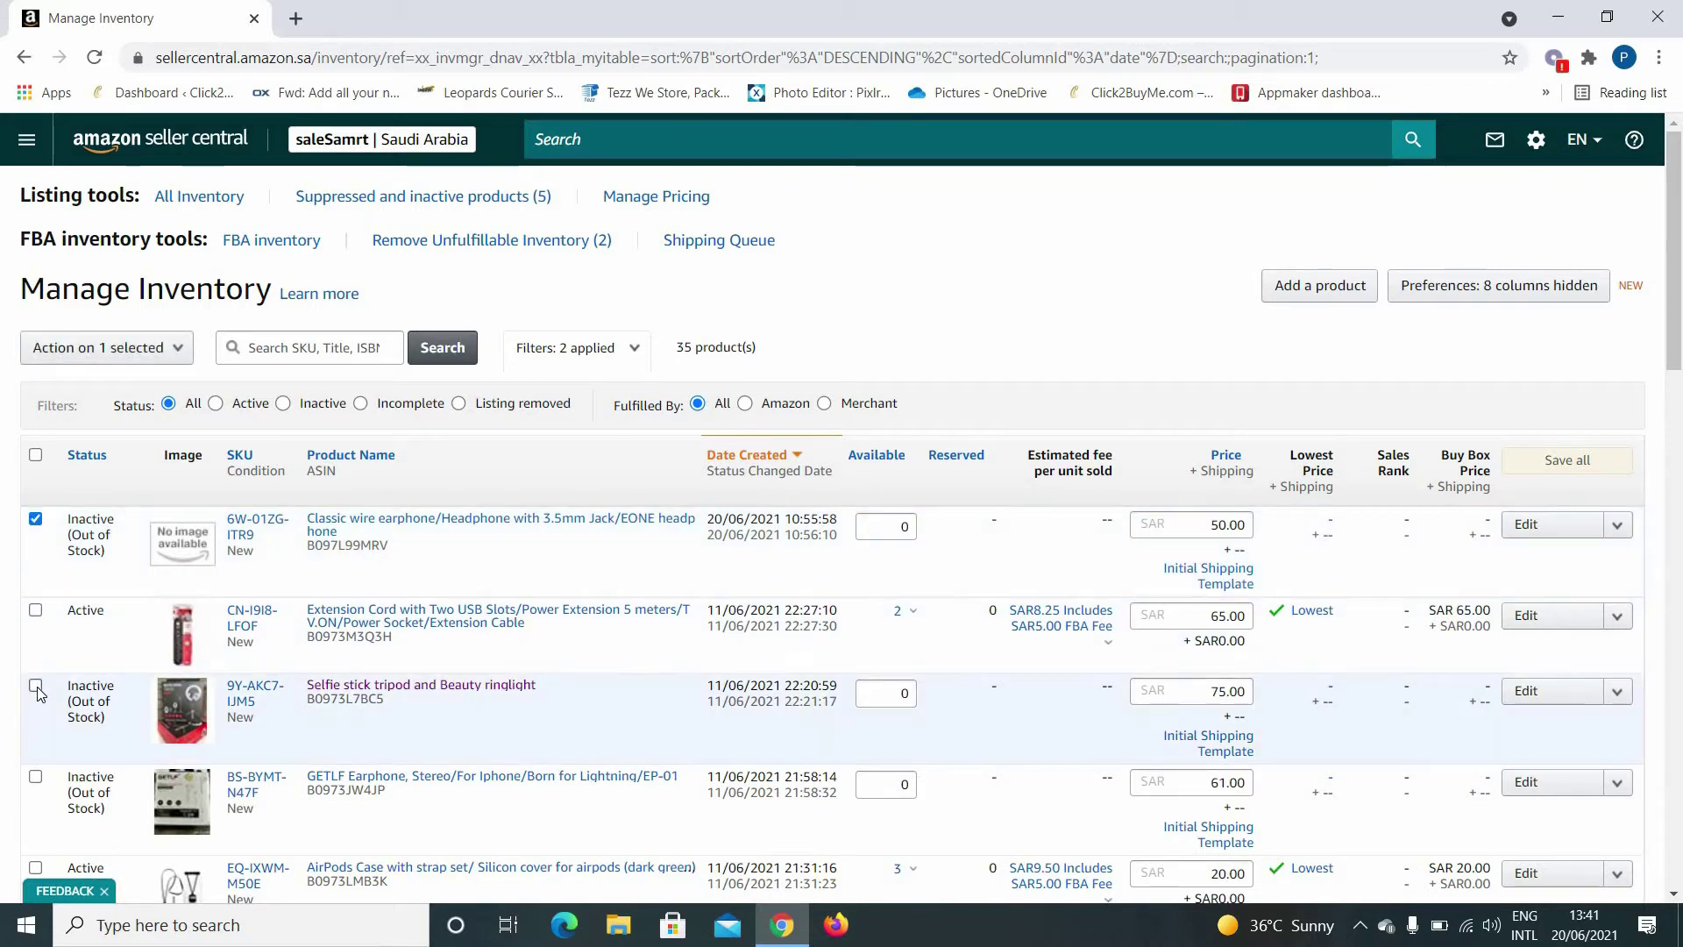
click(36, 776)
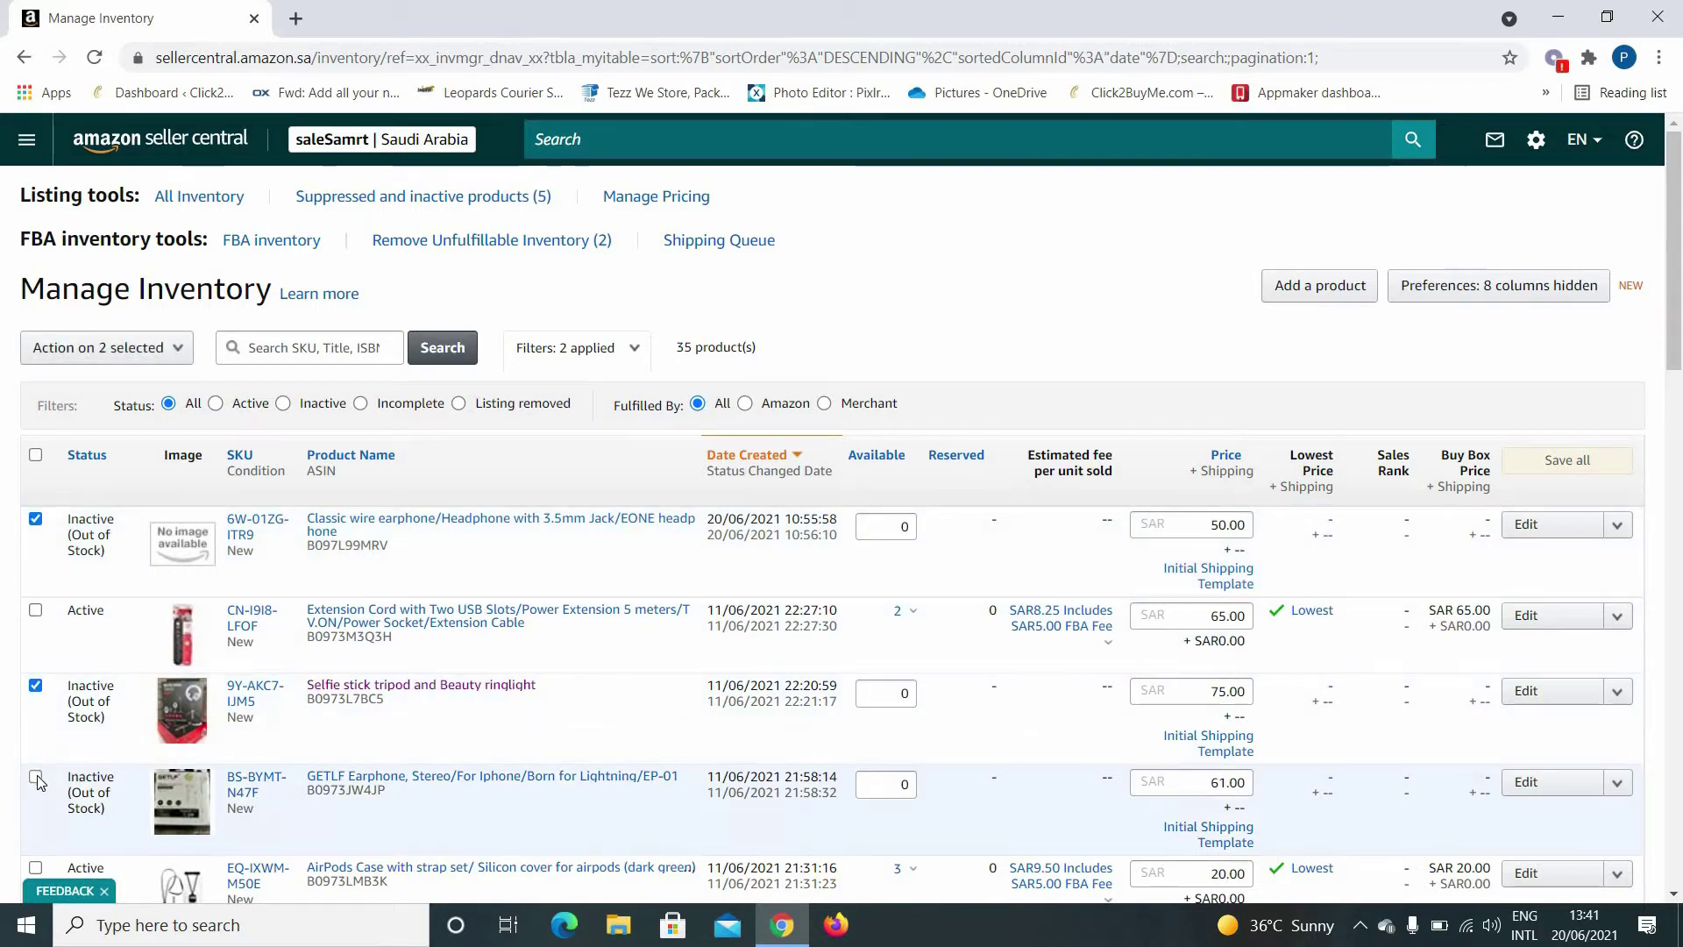
click(179, 348)
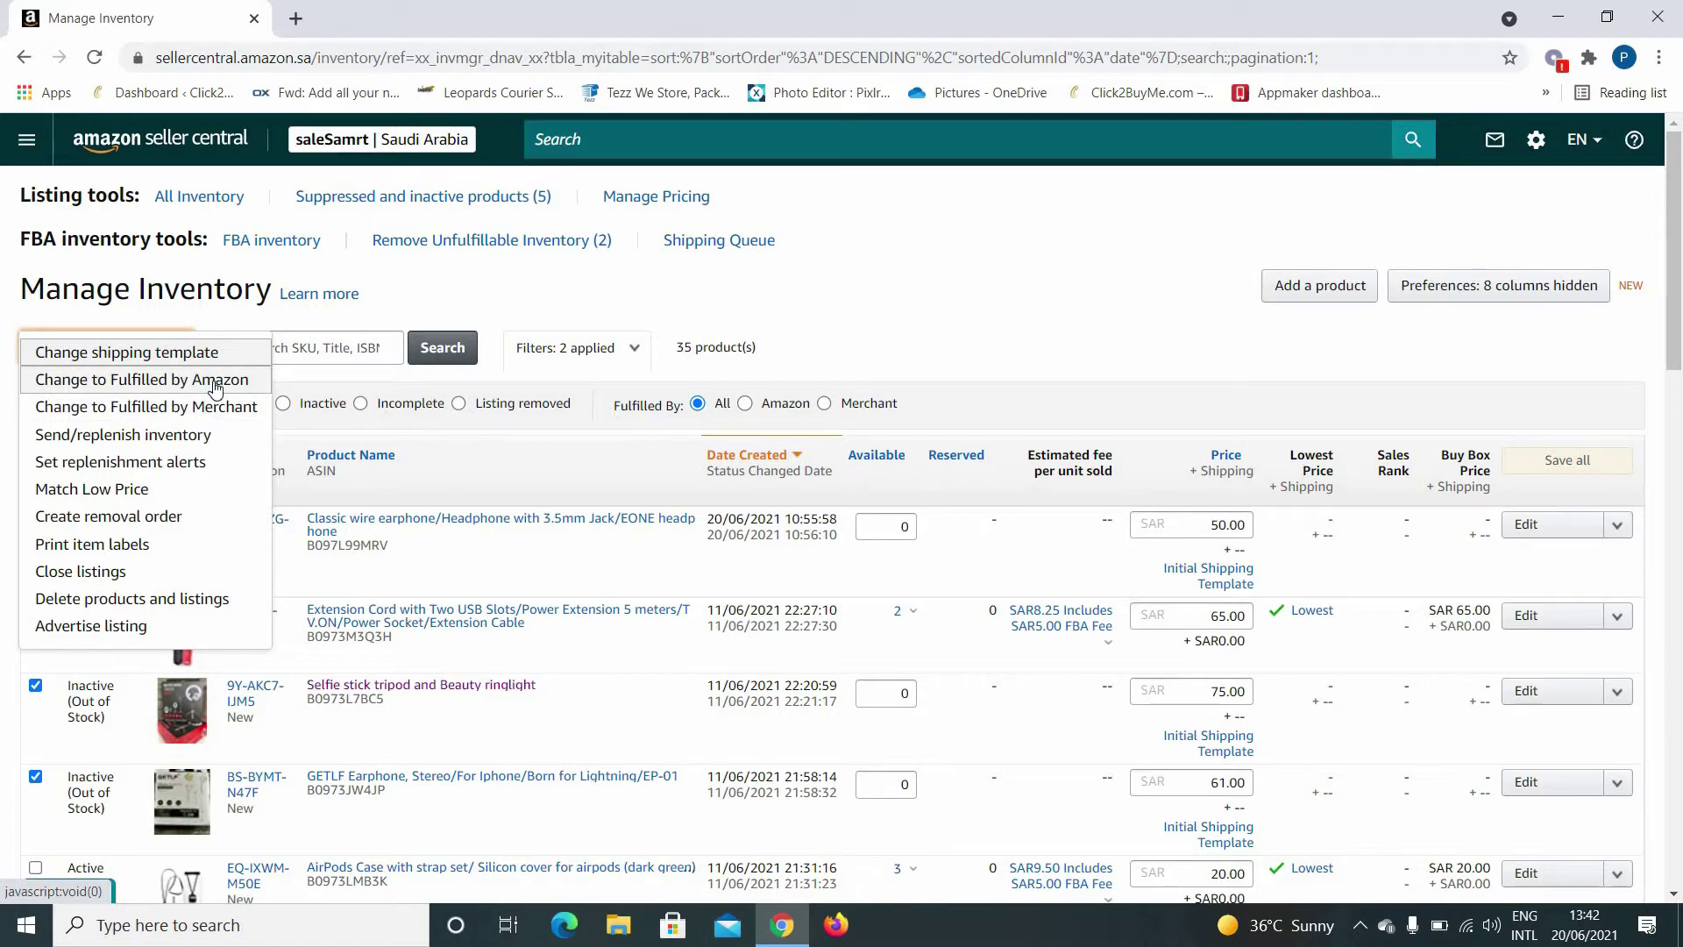
click(155, 447)
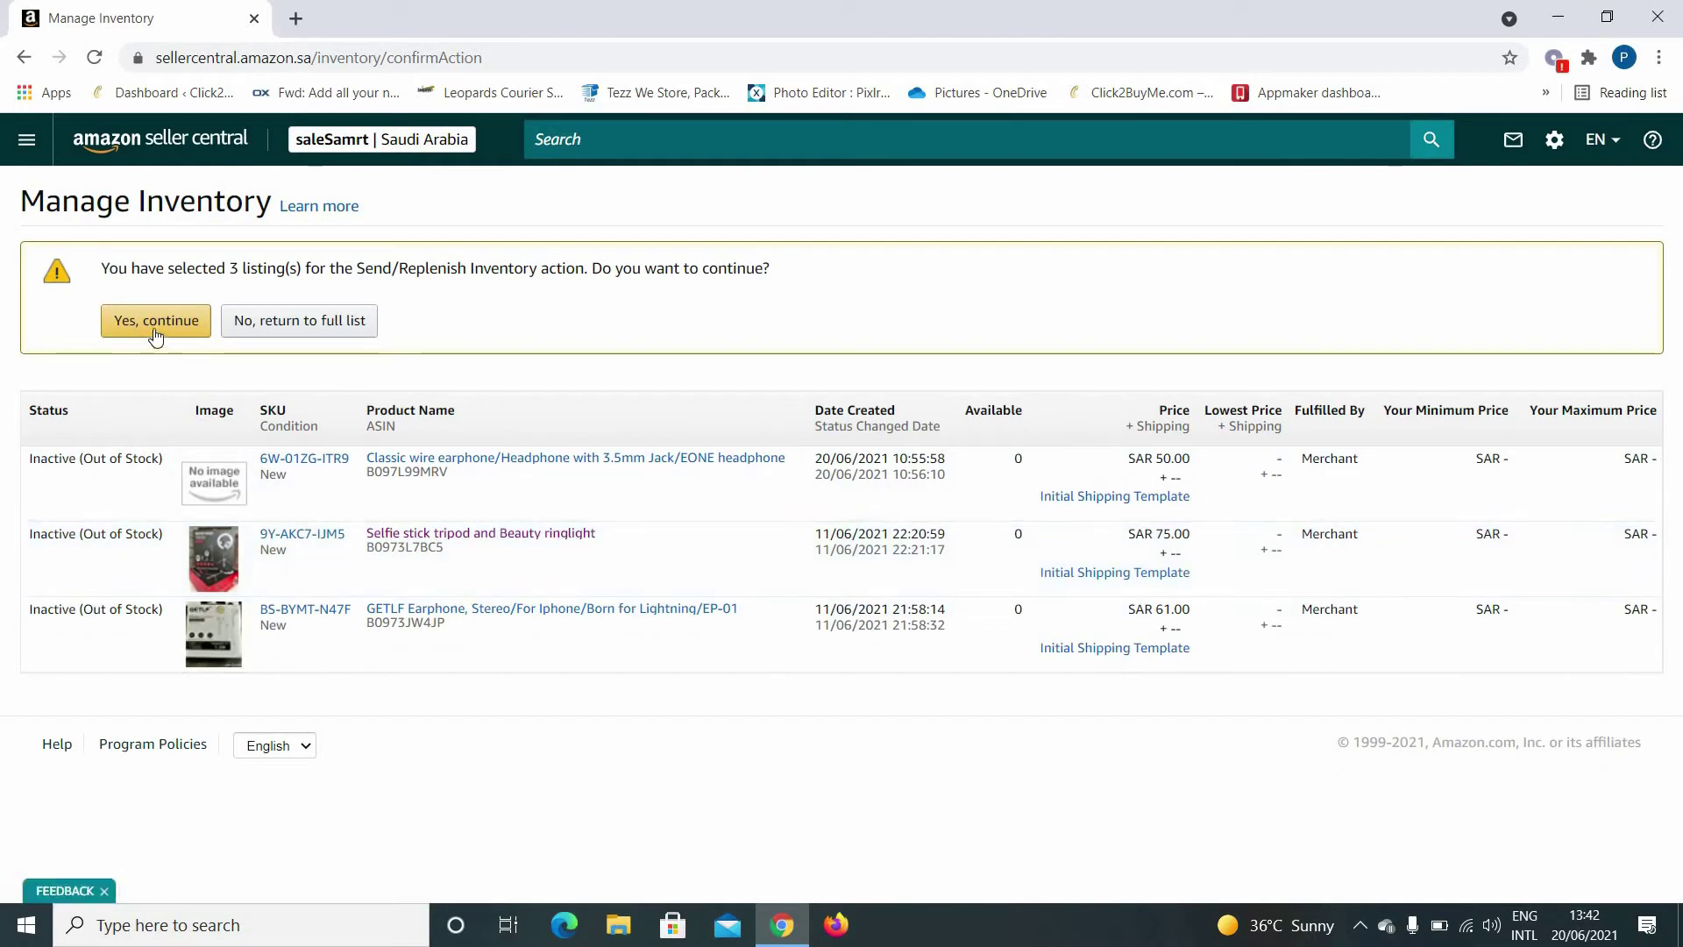
click(157, 321)
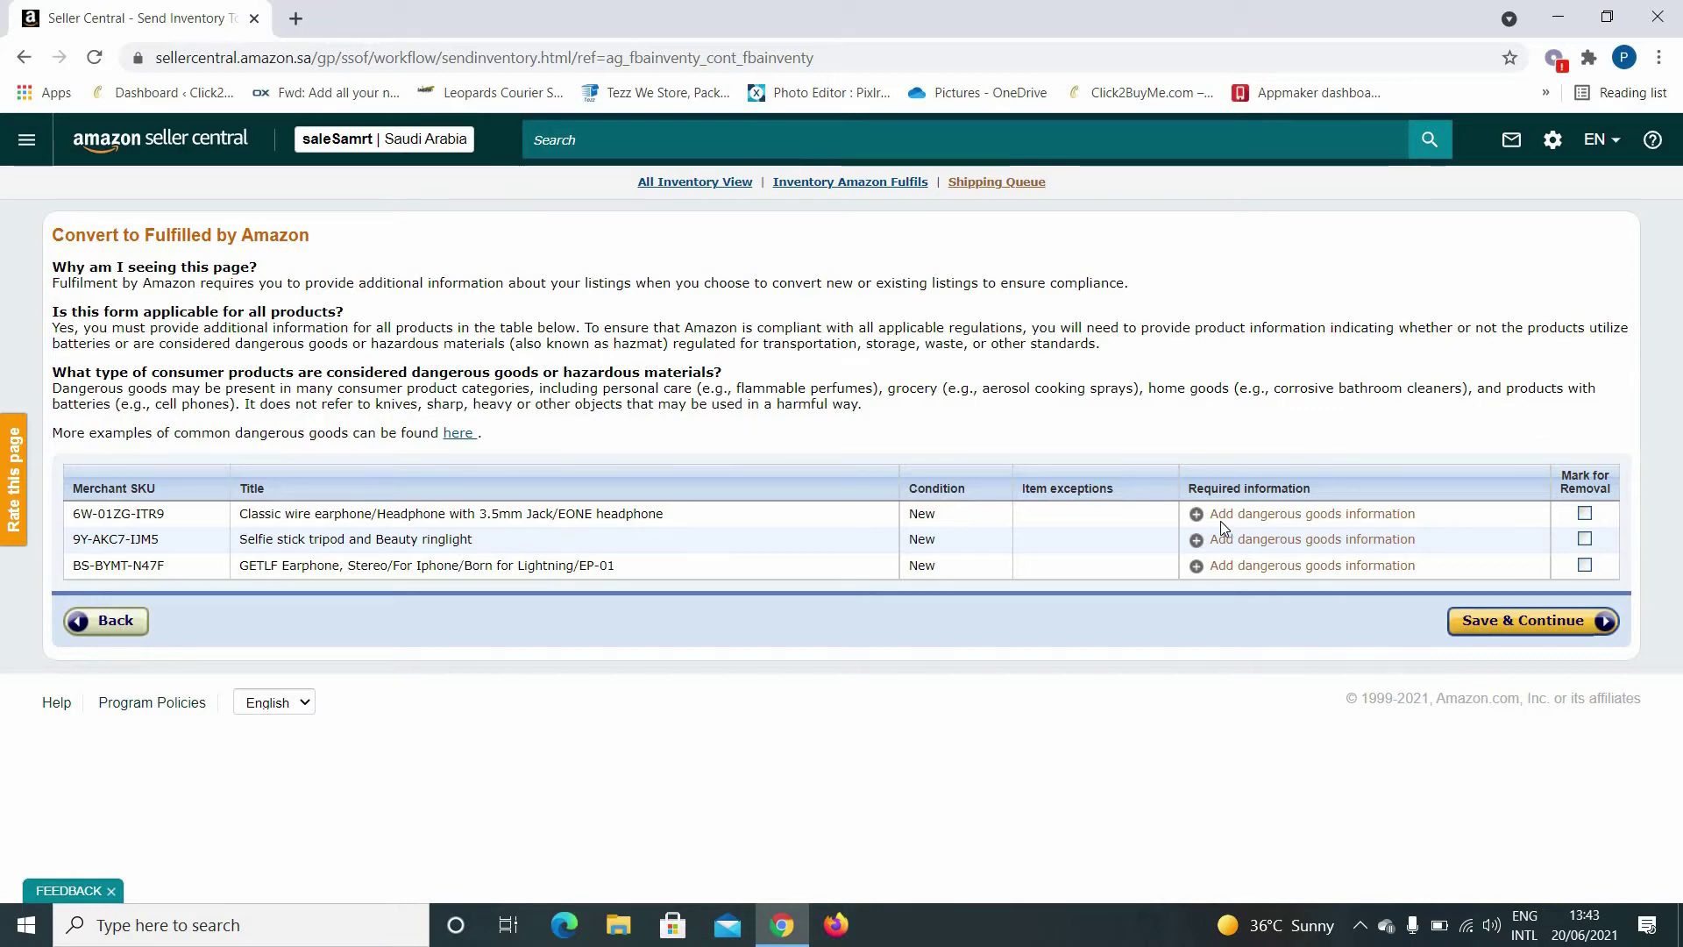
Step: Open the dangerous goods information form for the classic wire earphone
click(1264, 519)
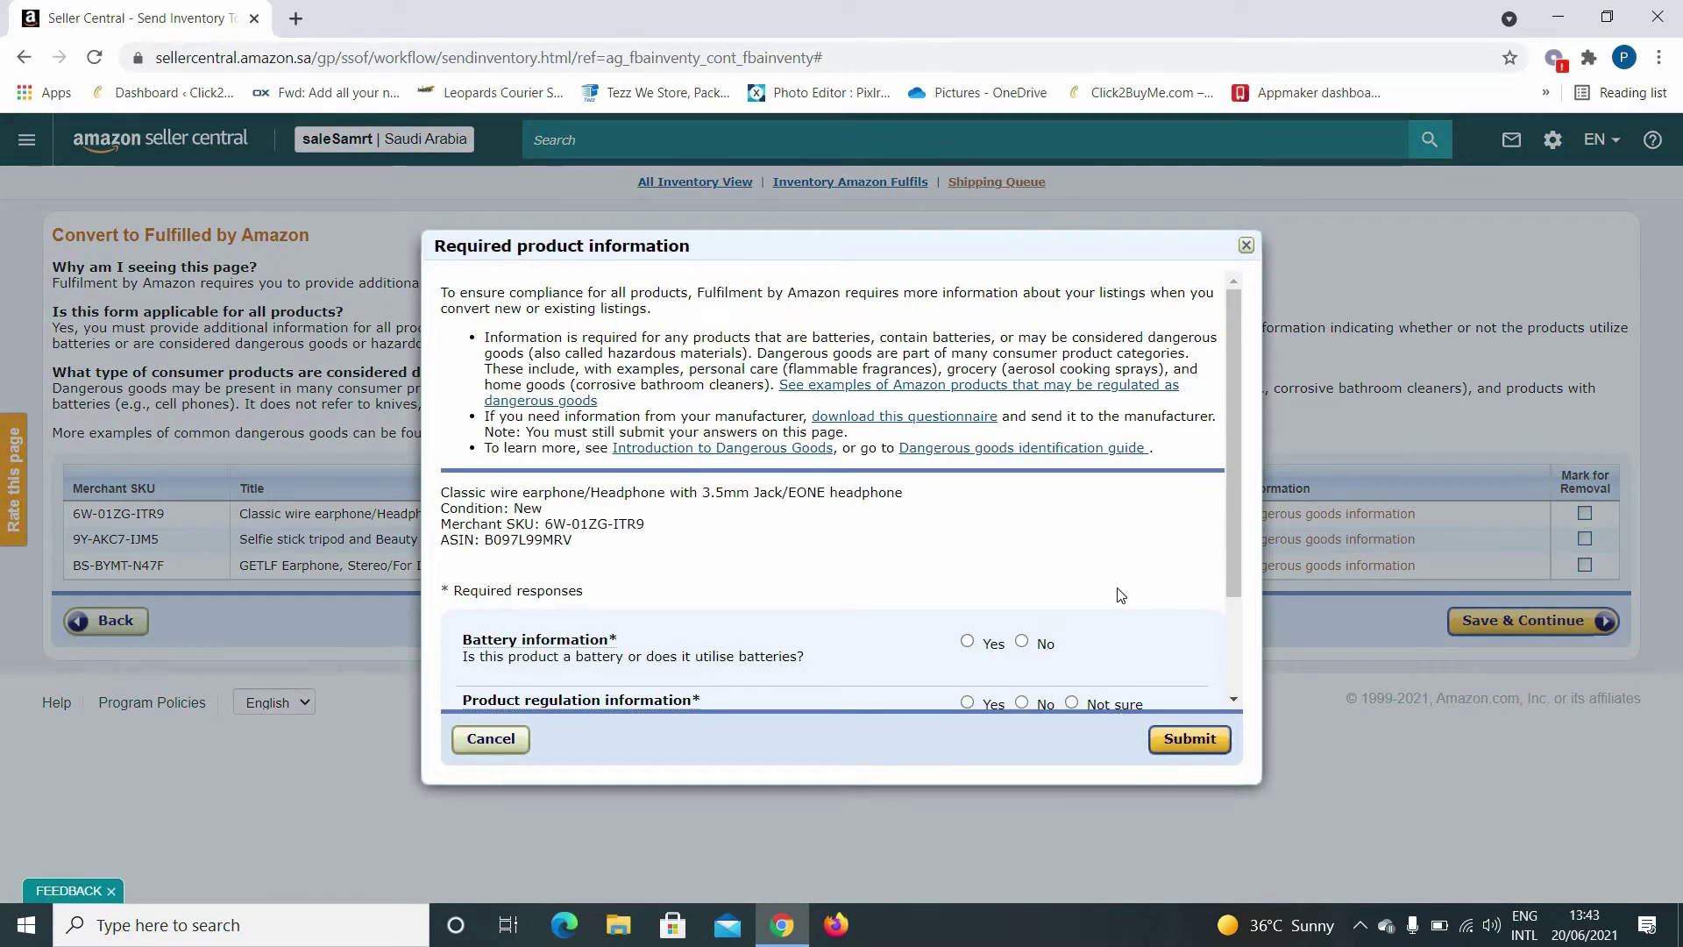
scroll(490, 561, down, 1)
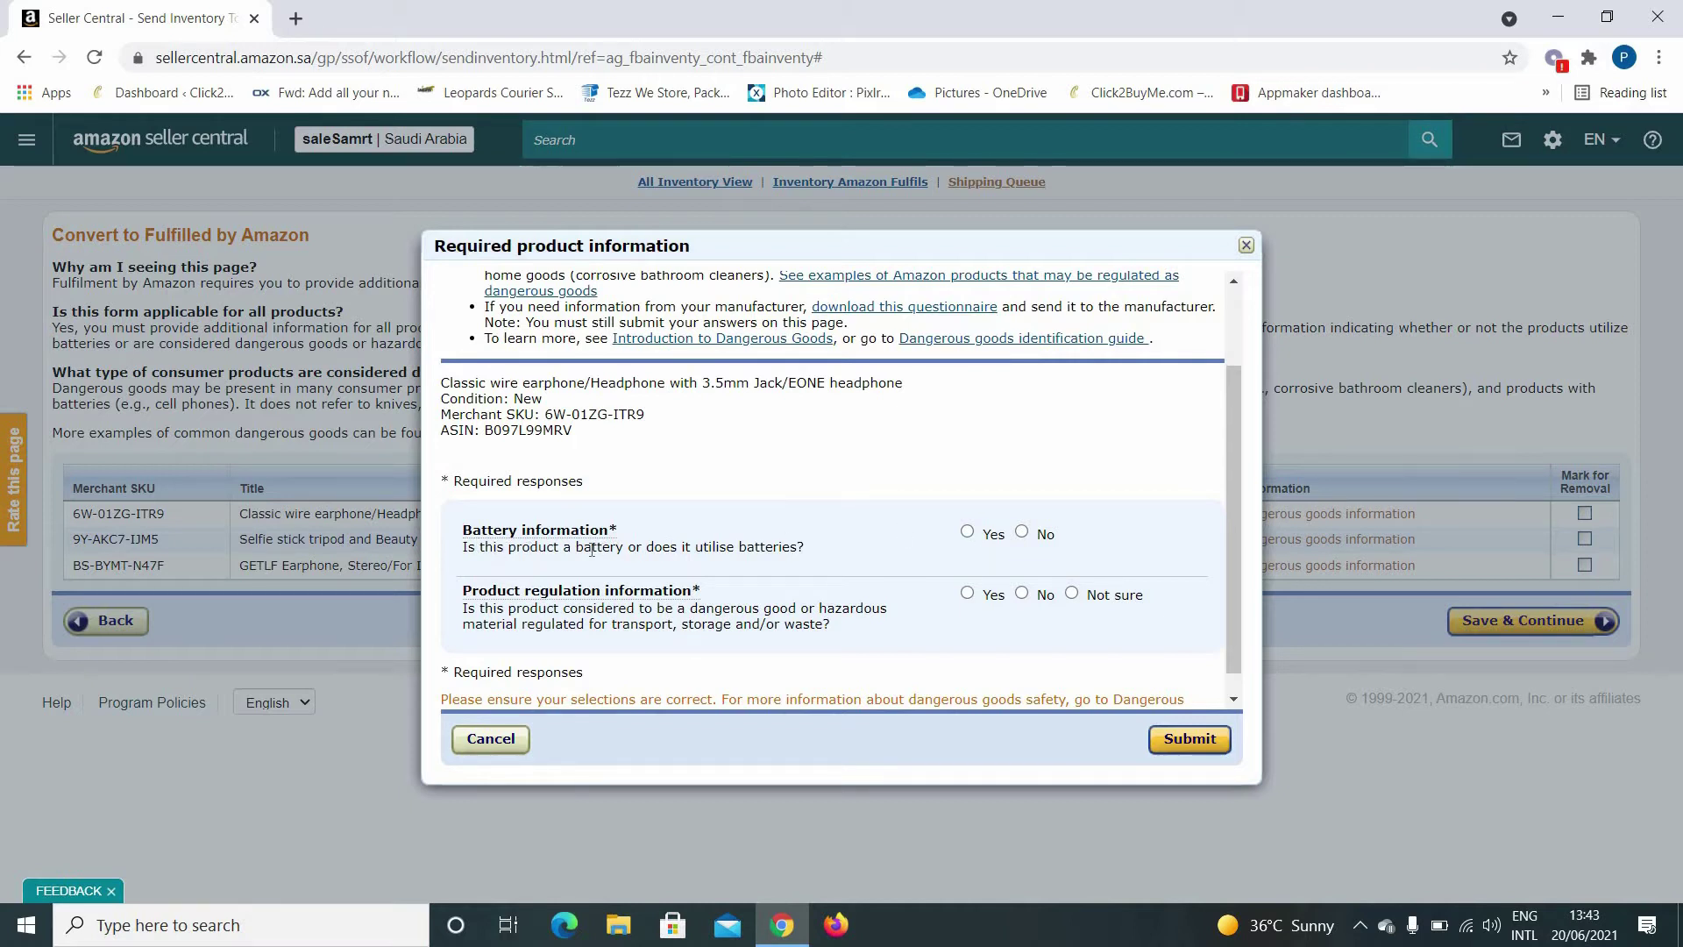
click(968, 533)
scroll(1143, 538, down, 1)
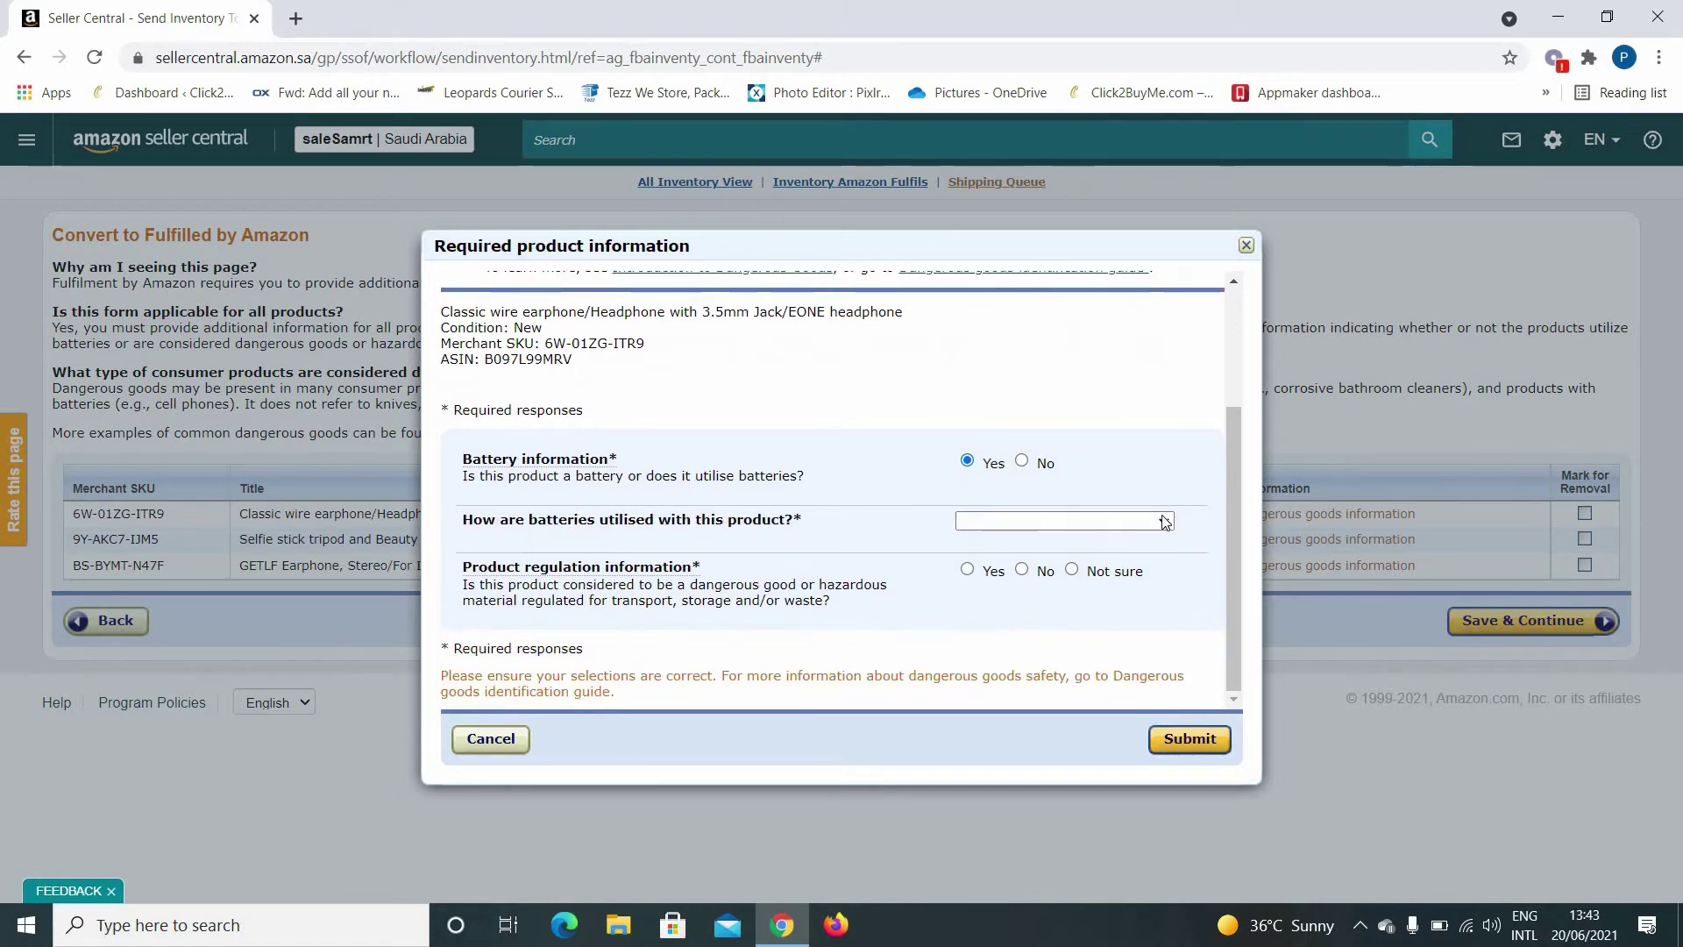
click(1139, 521)
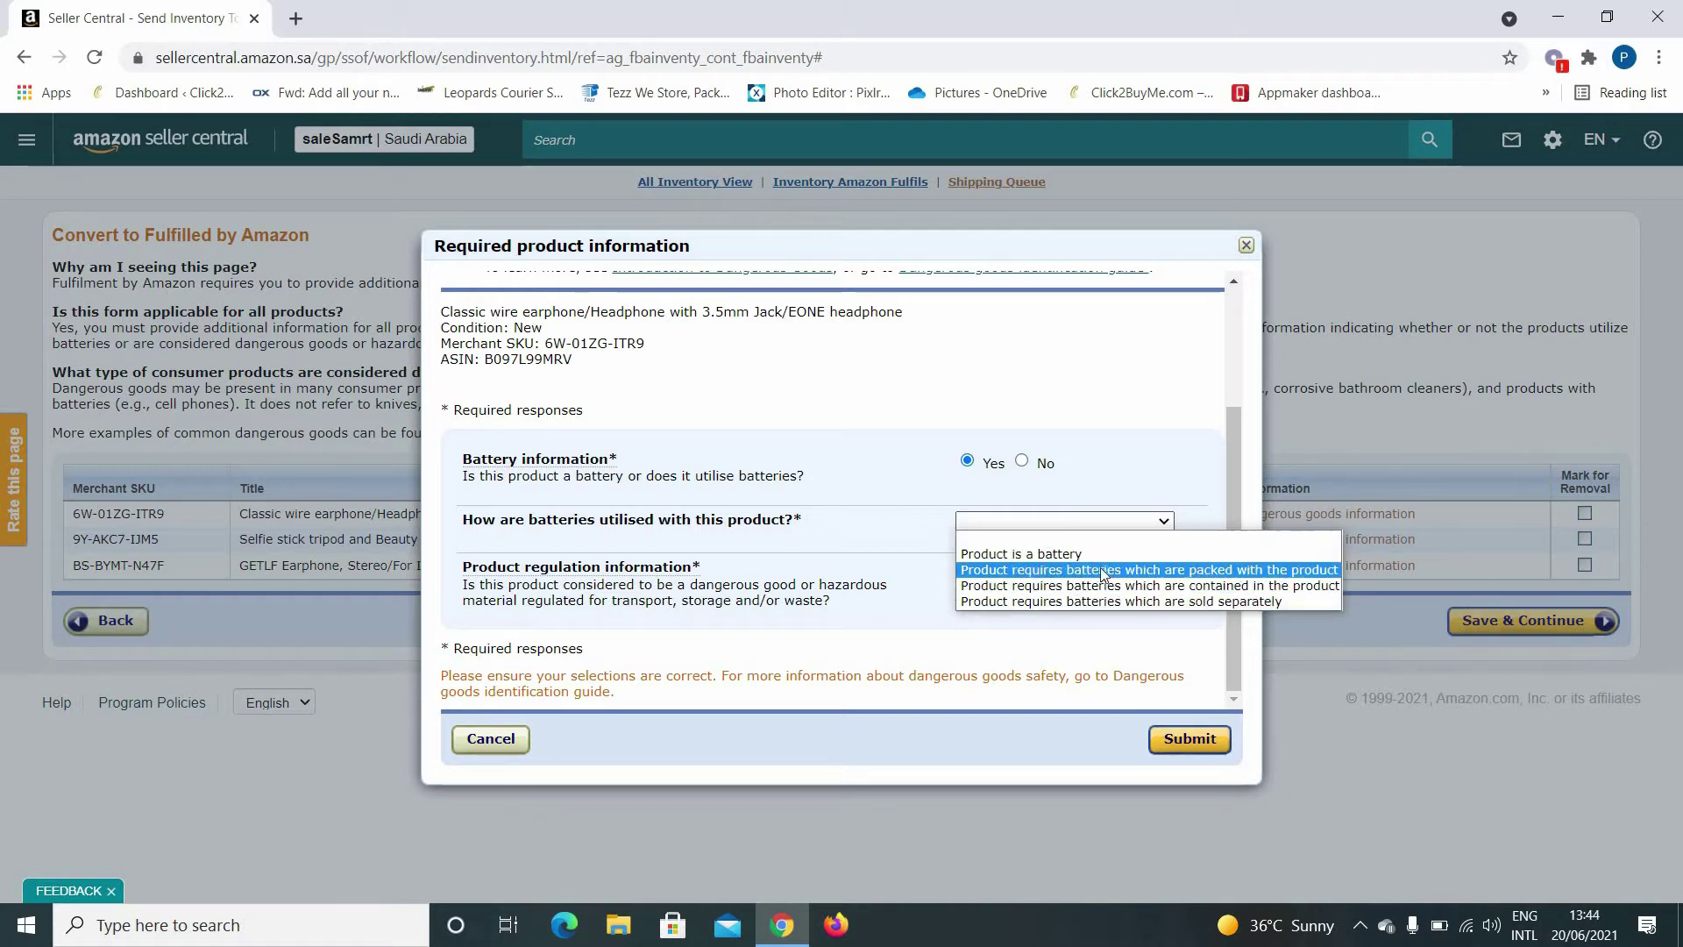
click(1096, 474)
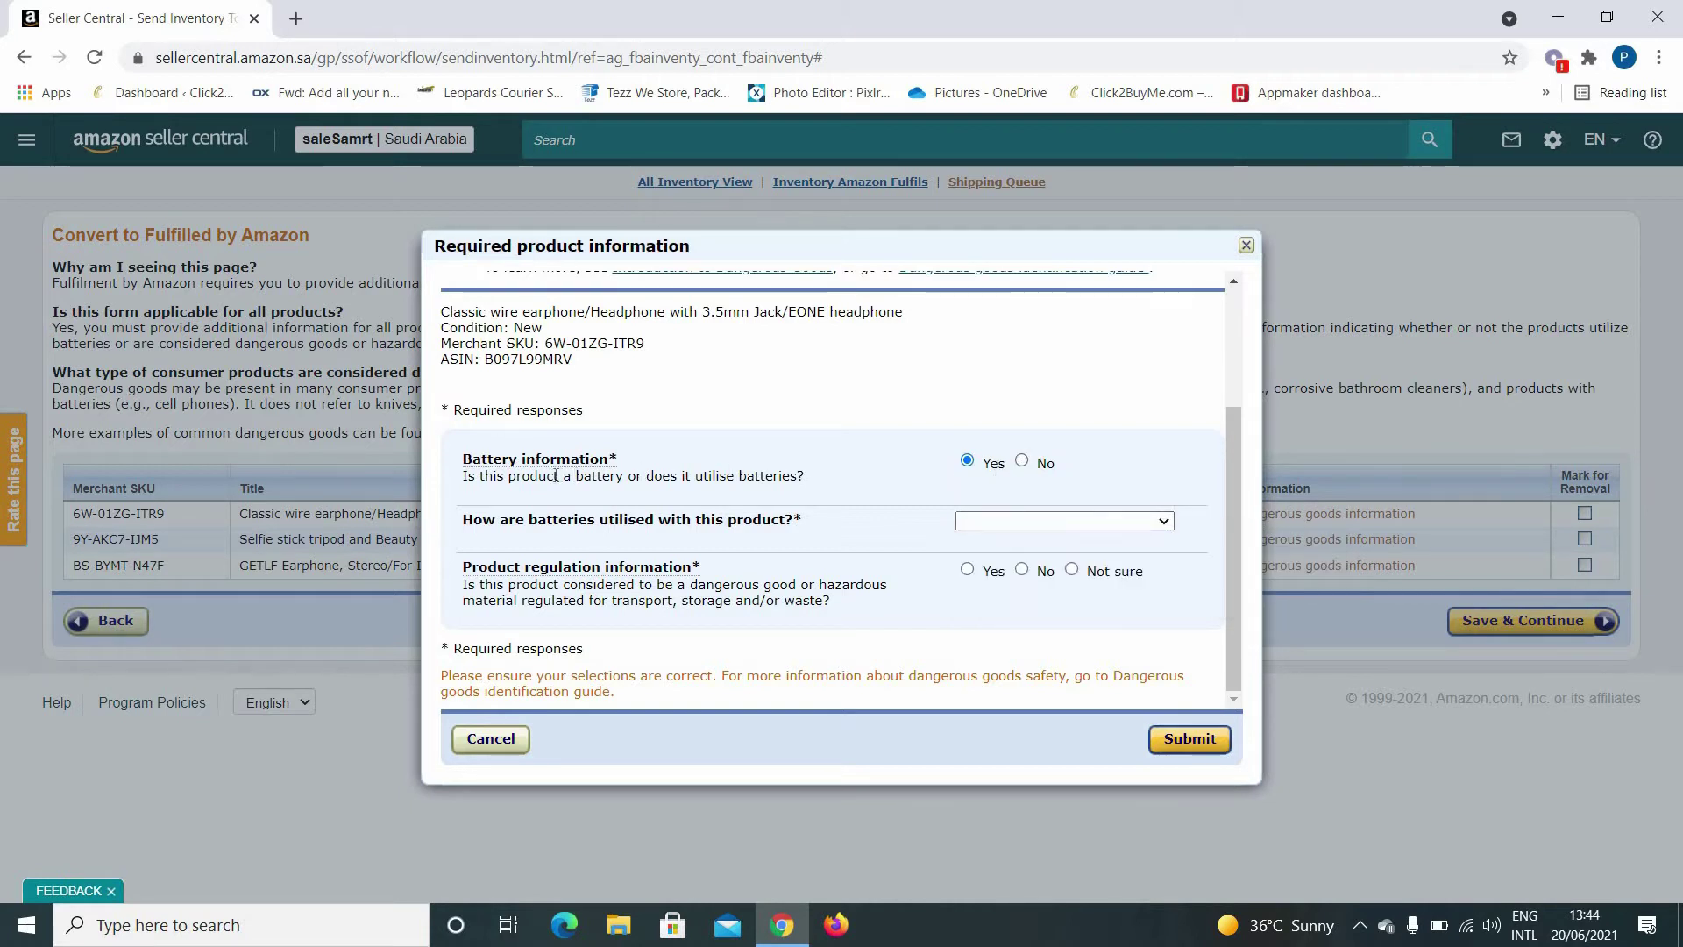
Step: Answer No to the battery and dangerous goods questions for the classic wire earphone and submit the form
click(1022, 463)
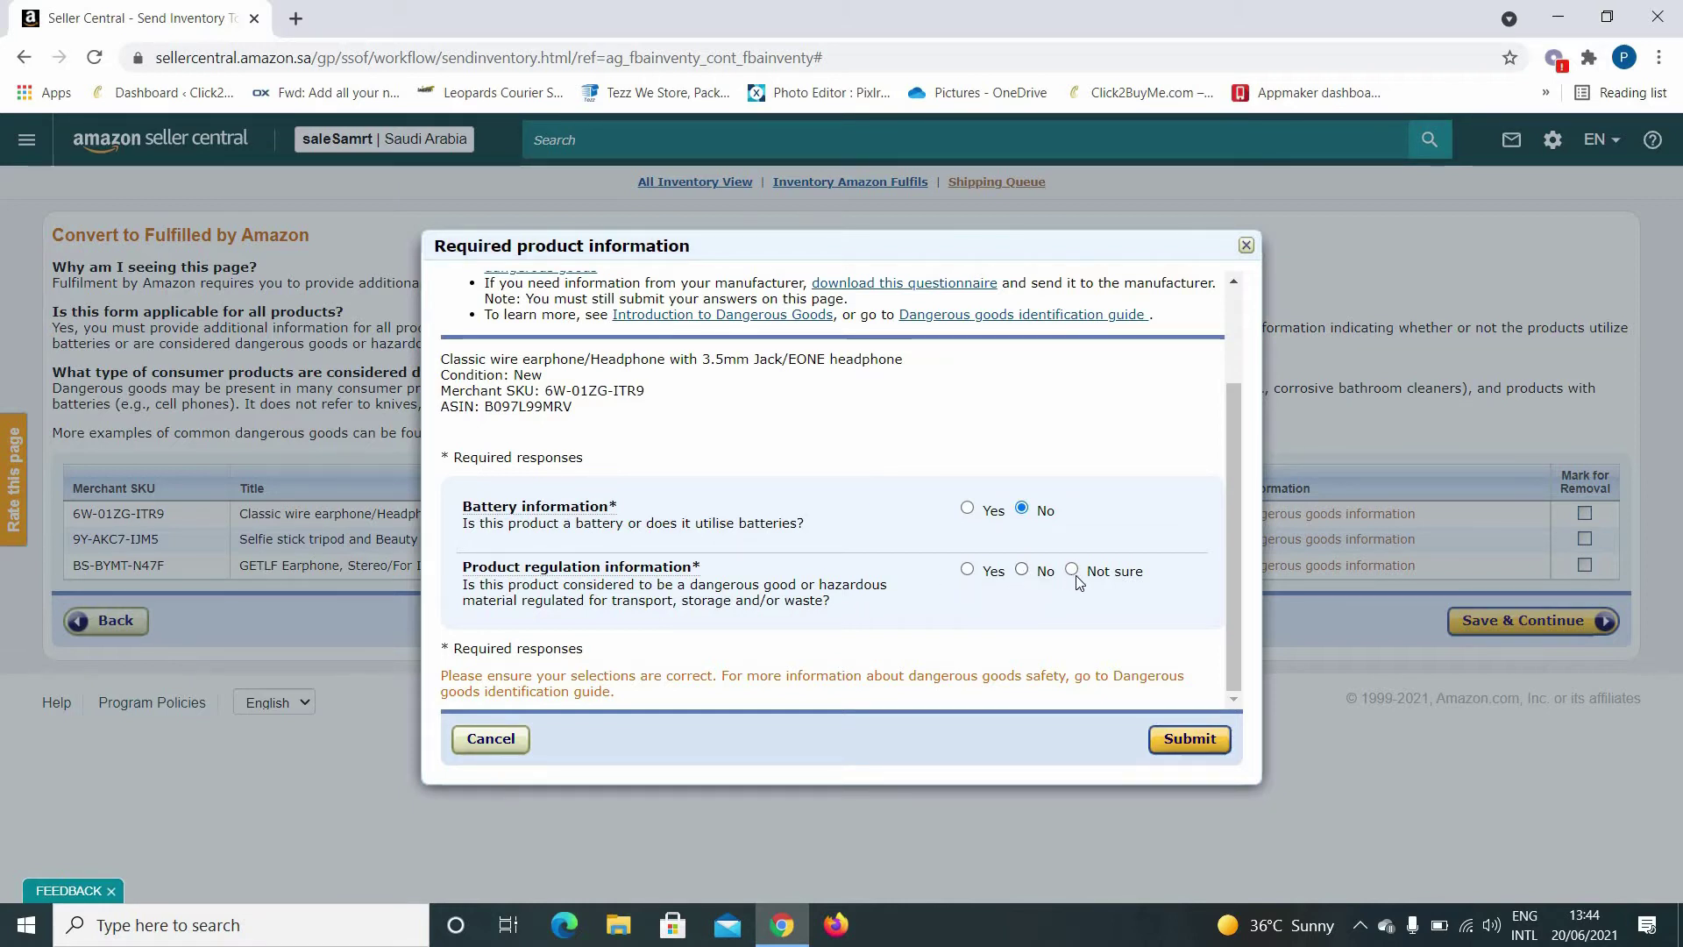
click(1022, 569)
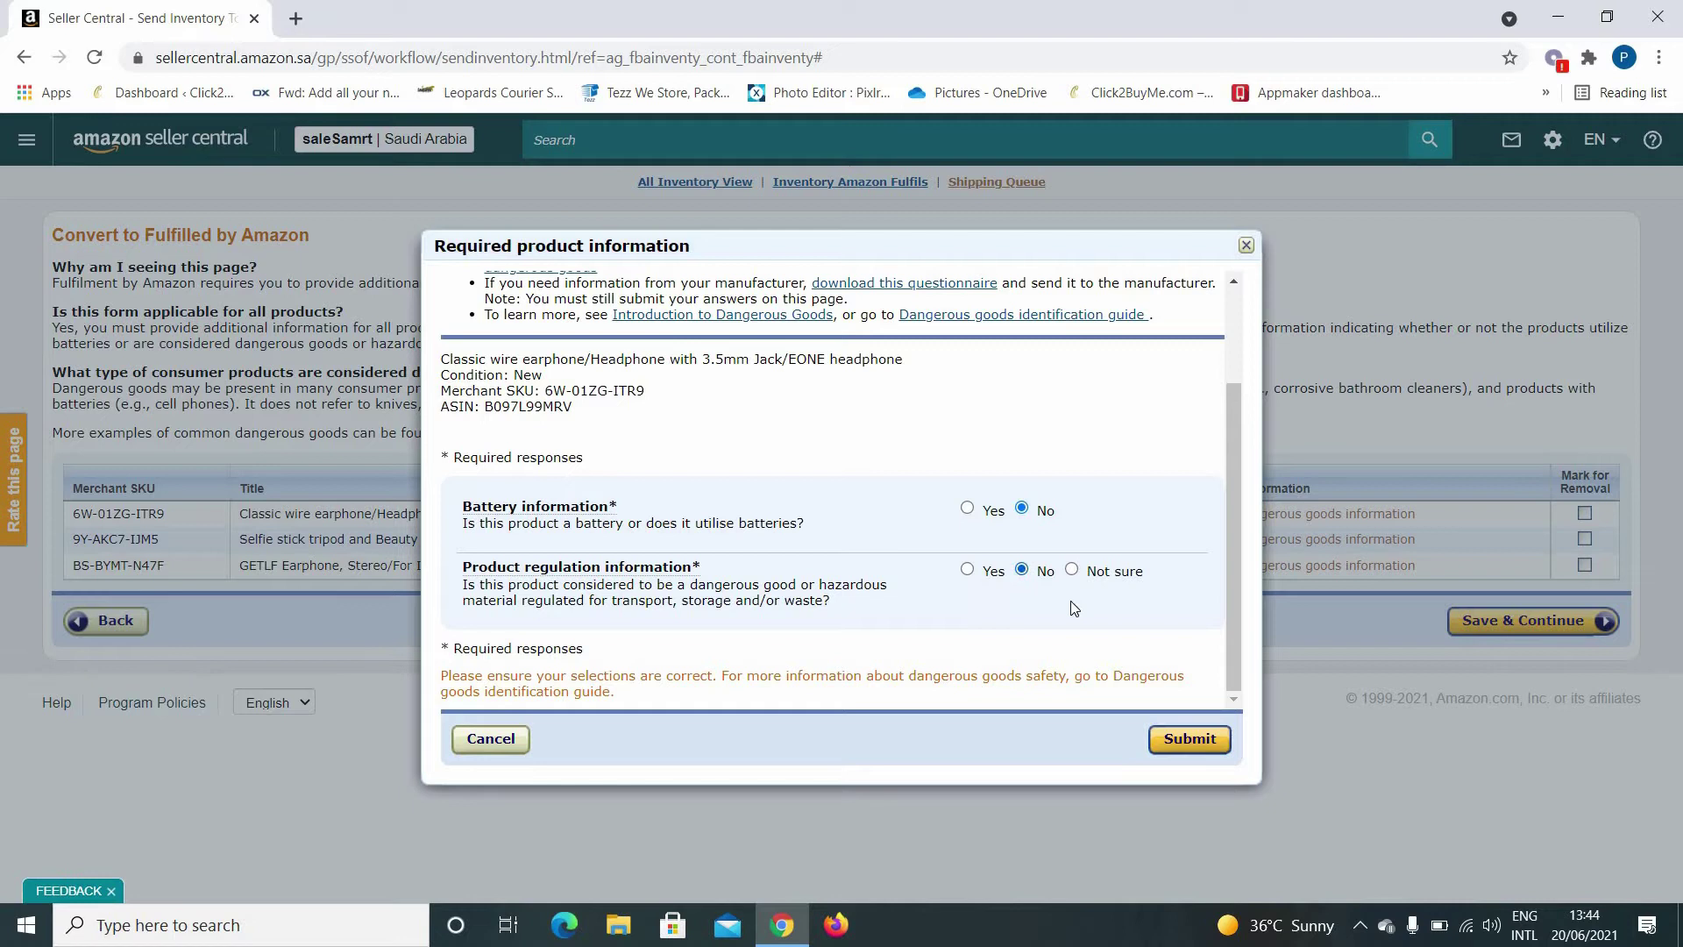
click(1188, 741)
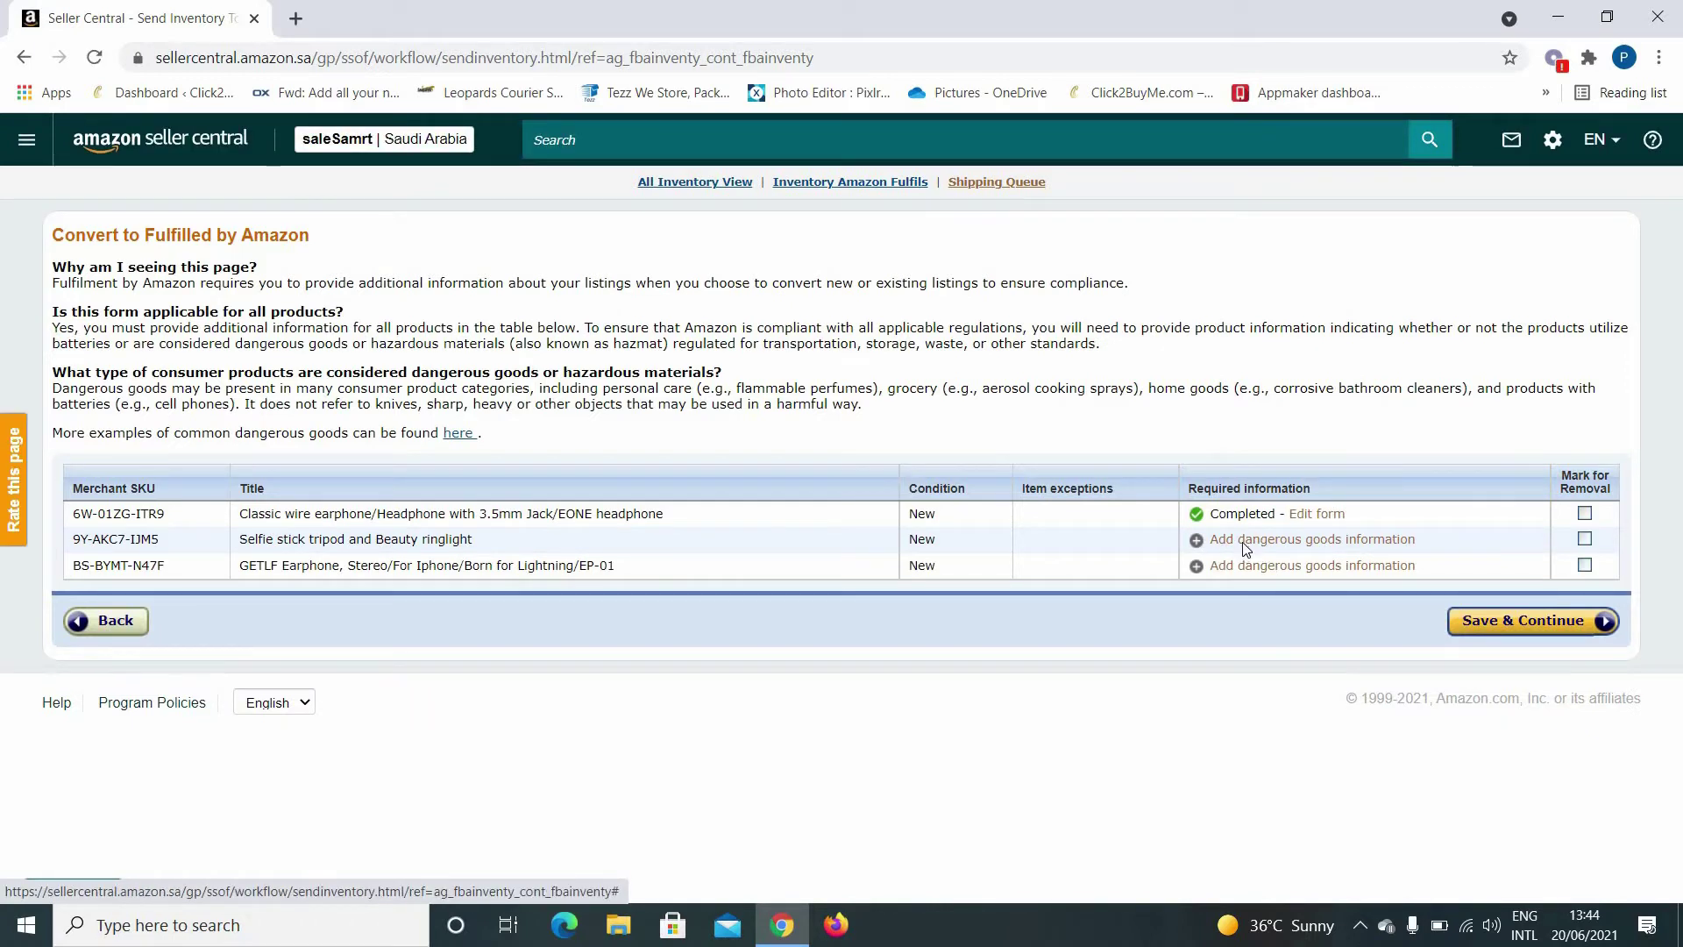
Step: Submit the selfie stick tripod's dangerous goods information with No for both batteries and product regulation
click(1246, 548)
scroll(1038, 550, down, 2)
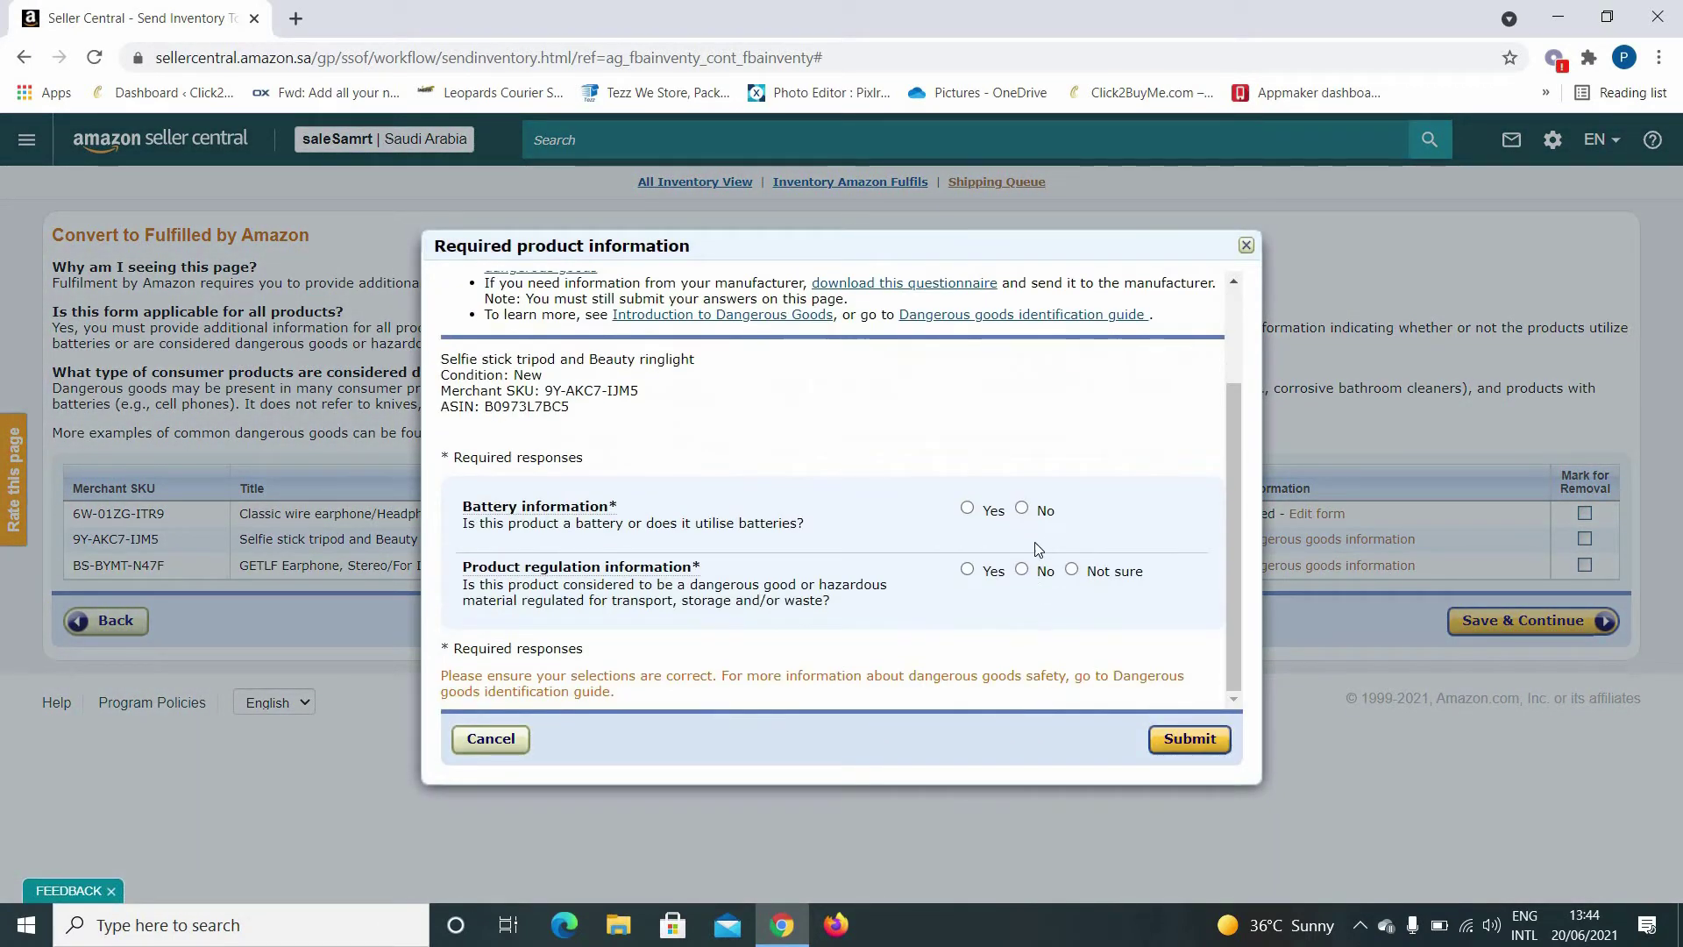
click(1023, 509)
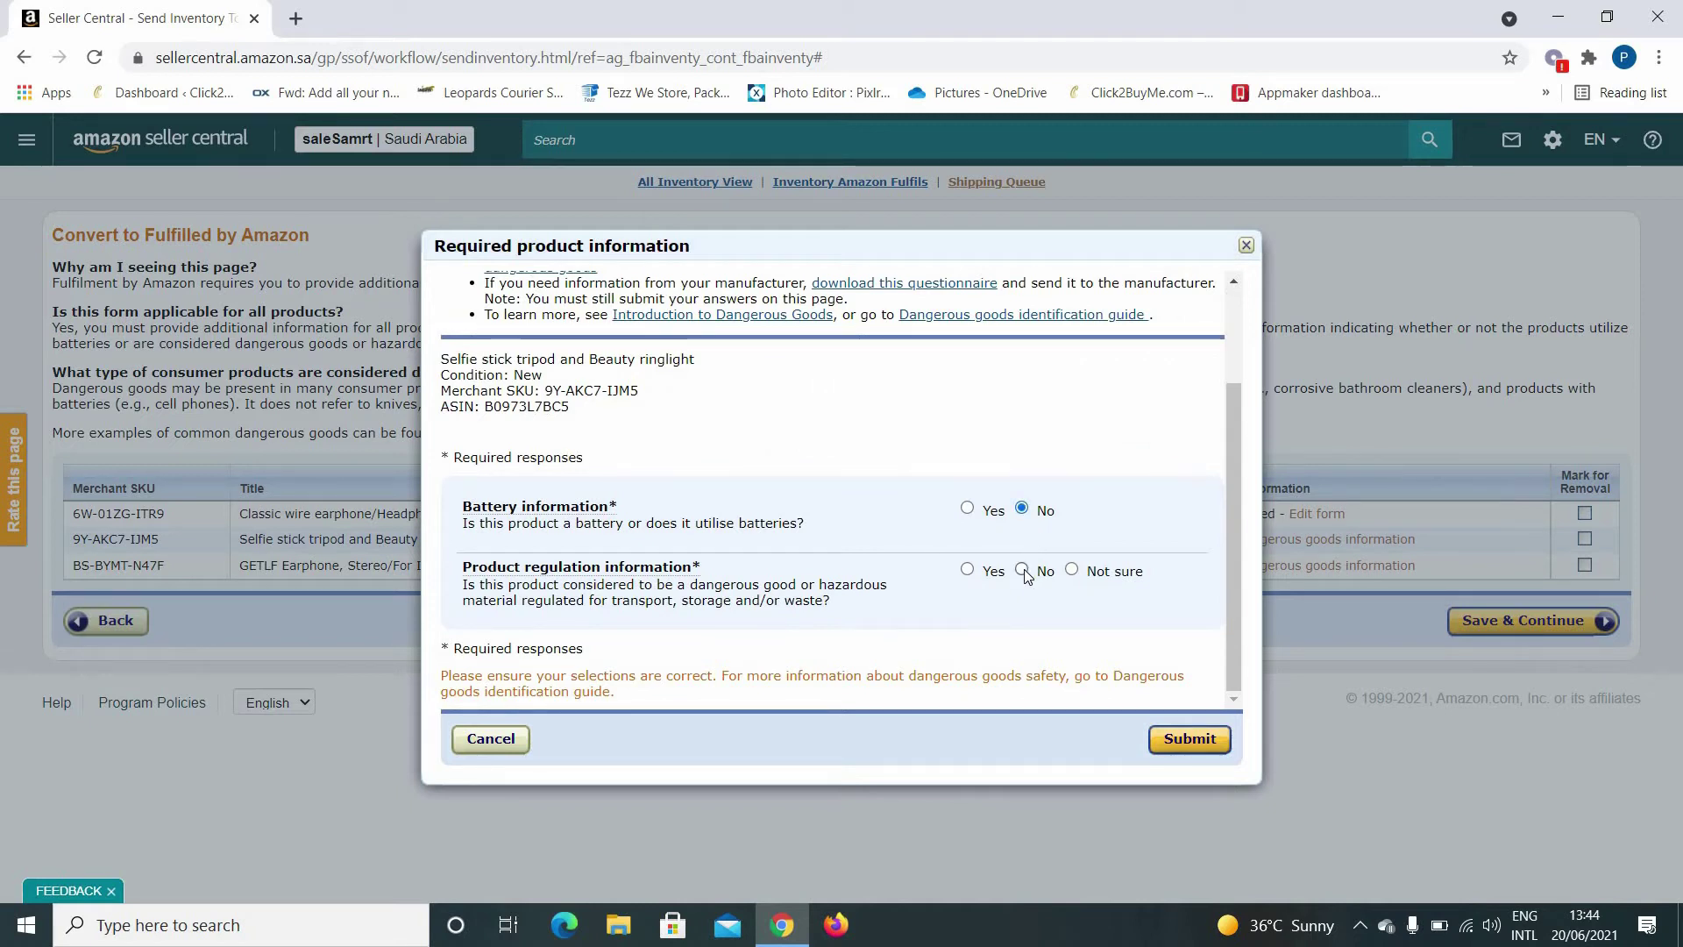
click(1199, 738)
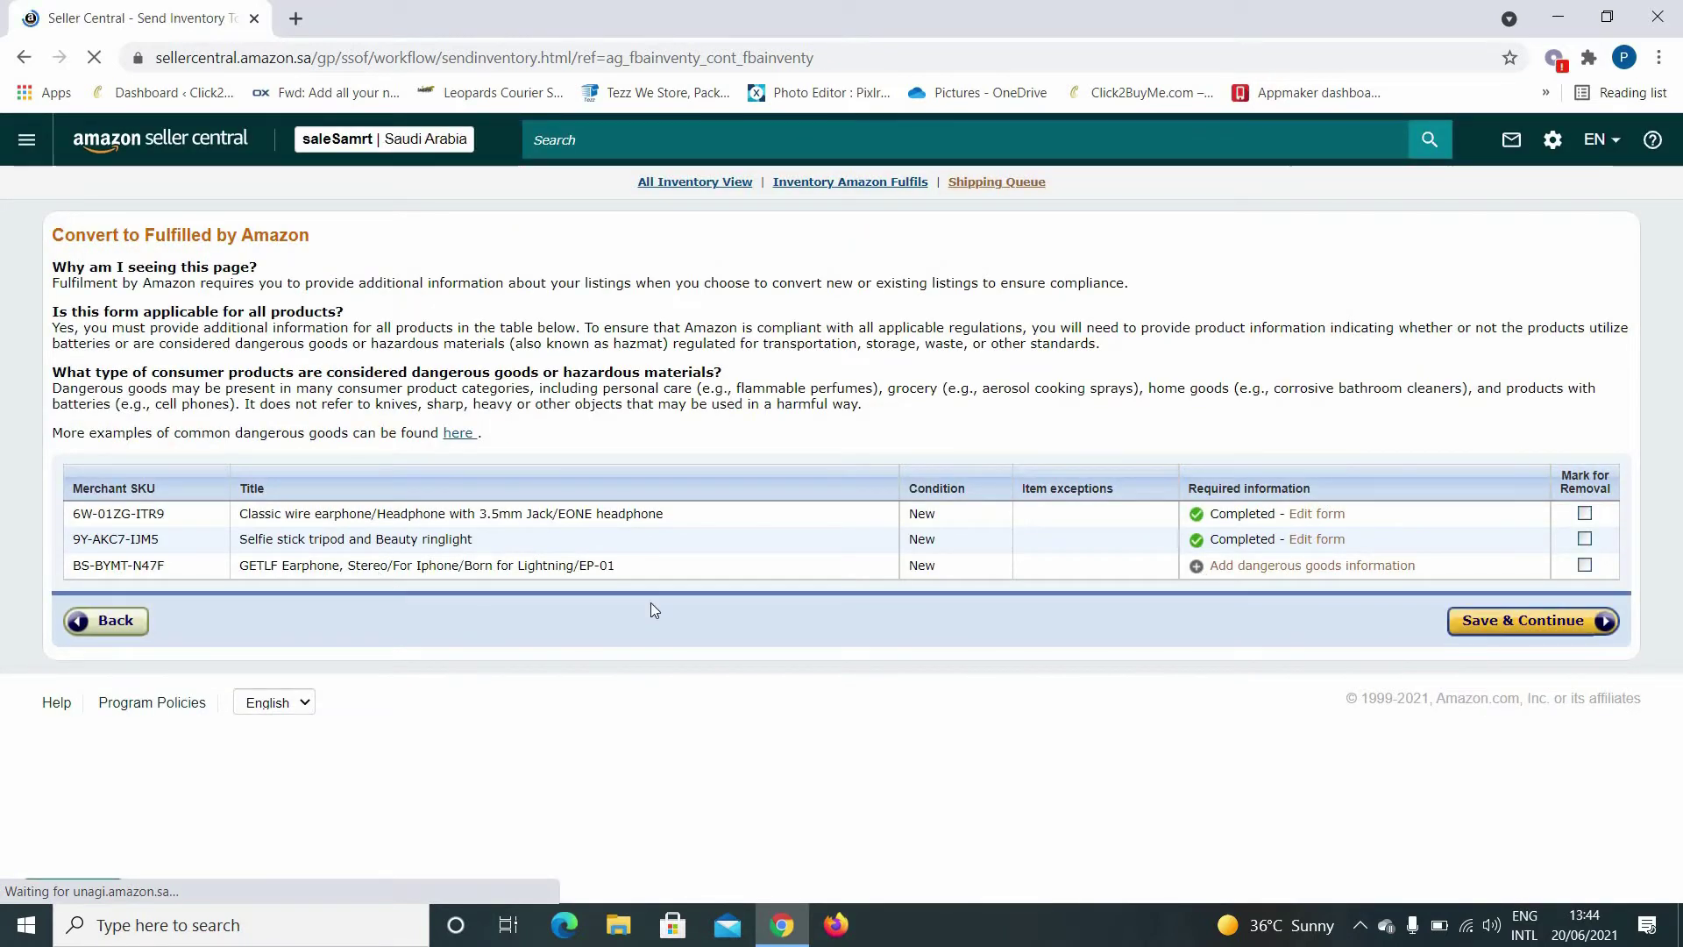
Step: Submit the GETLF Earphone's dangerous goods information with No for both batteries and product regulation
click(1260, 568)
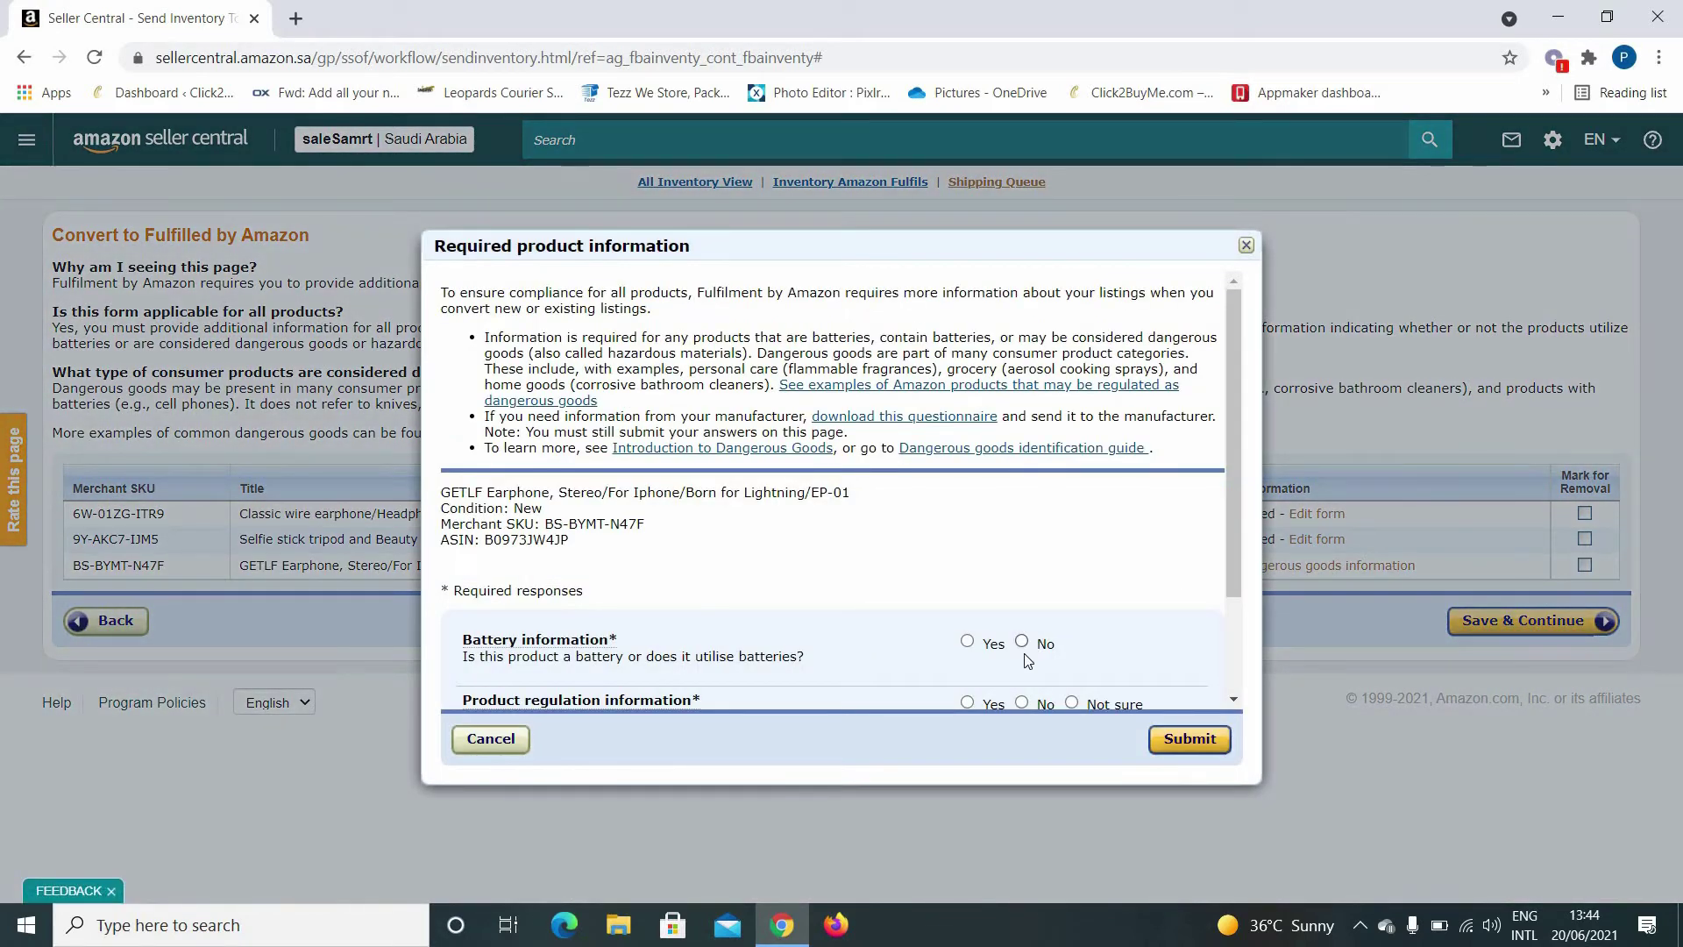
click(1022, 642)
click(1022, 702)
click(1185, 736)
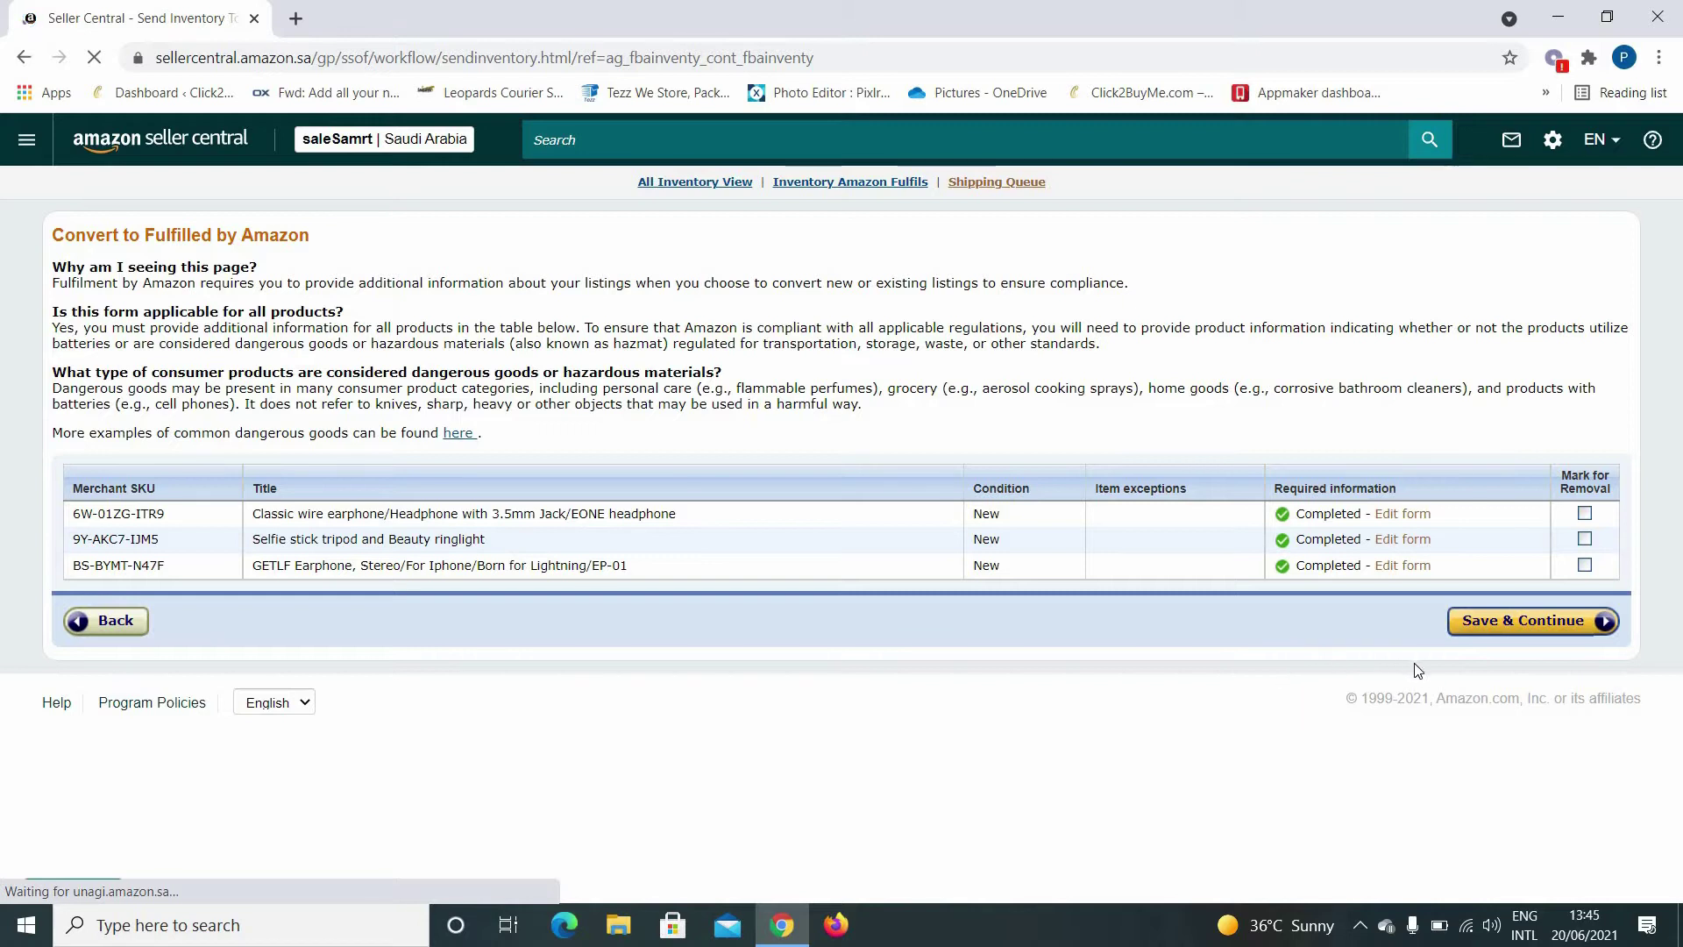
Step: Save the Fulfilled by Amazon conversion and continue with a new shipping plan for individual products
click(1515, 624)
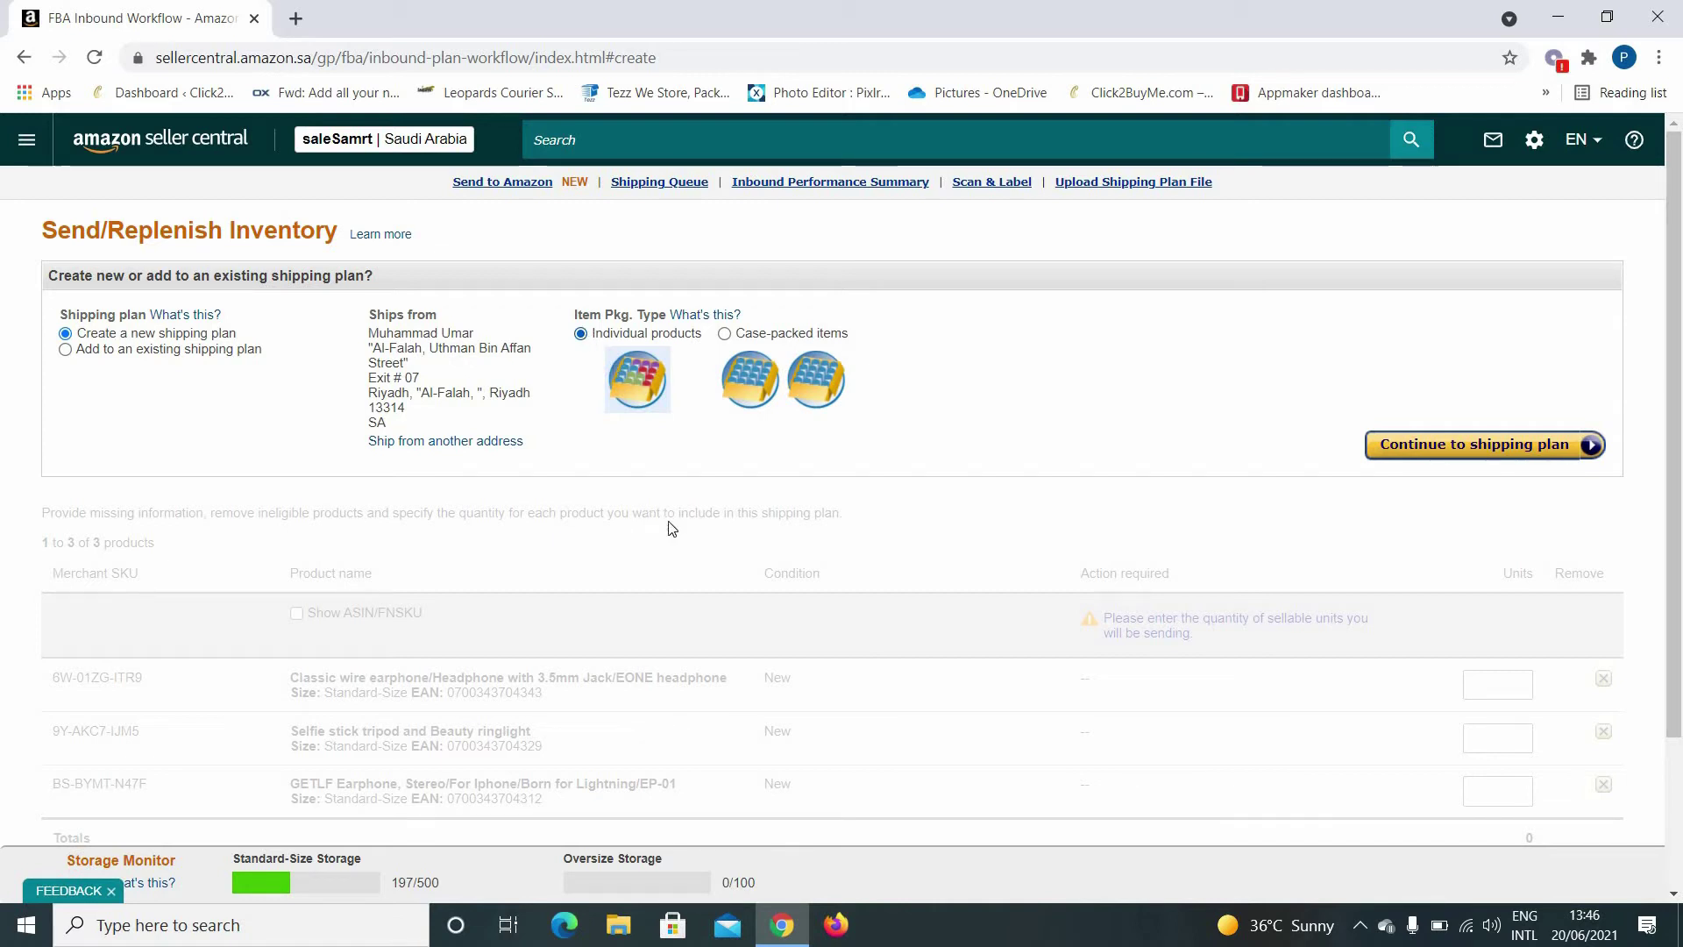
click(1506, 445)
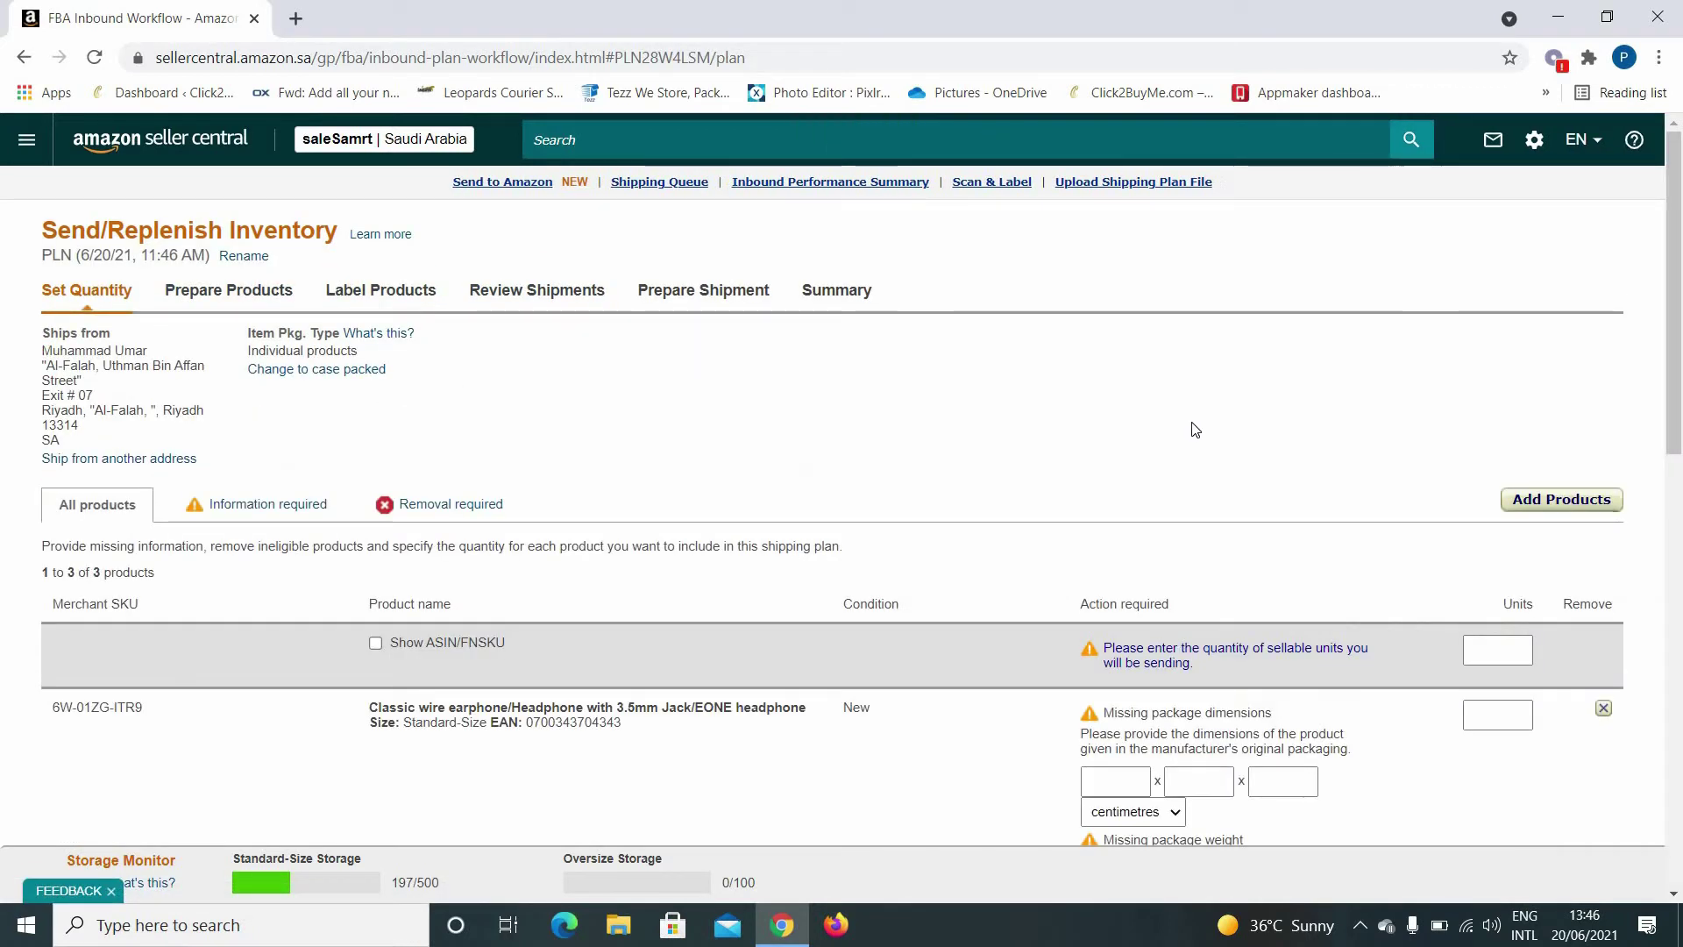
Step: Review the package dimensions, weight and unit quantities required for the three products in the shipping plan
scroll(1215, 431, down, 9)
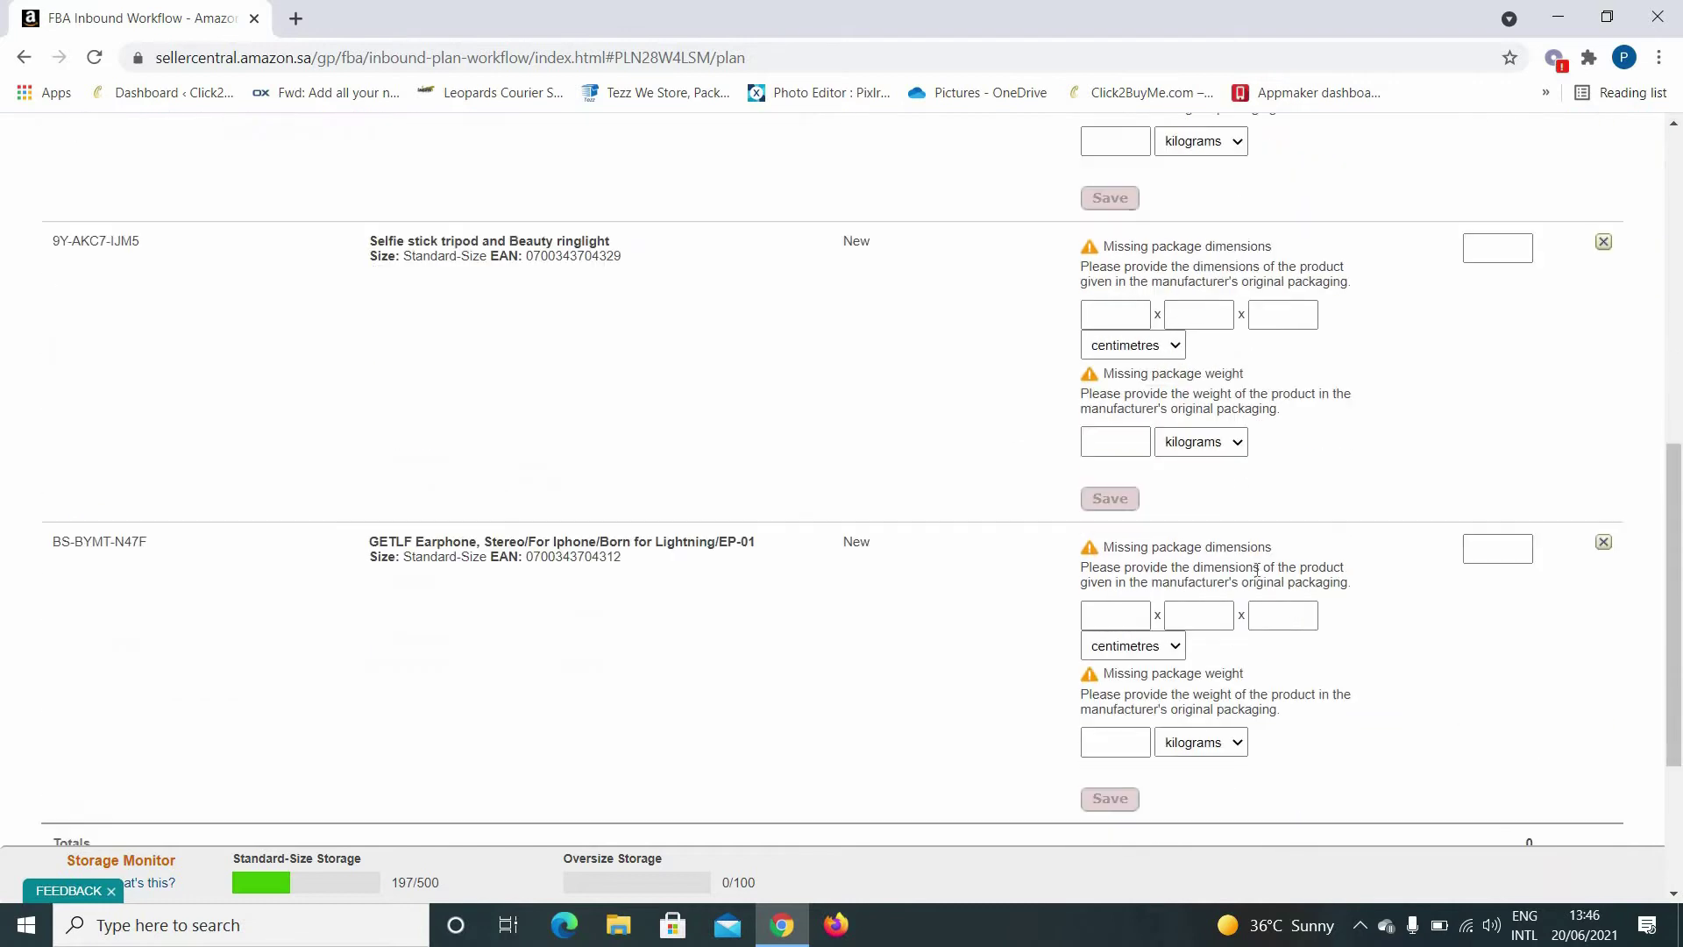
scroll(1290, 625, up, 3)
scroll(1290, 626, up, 6)
scroll(1301, 619, down, 3)
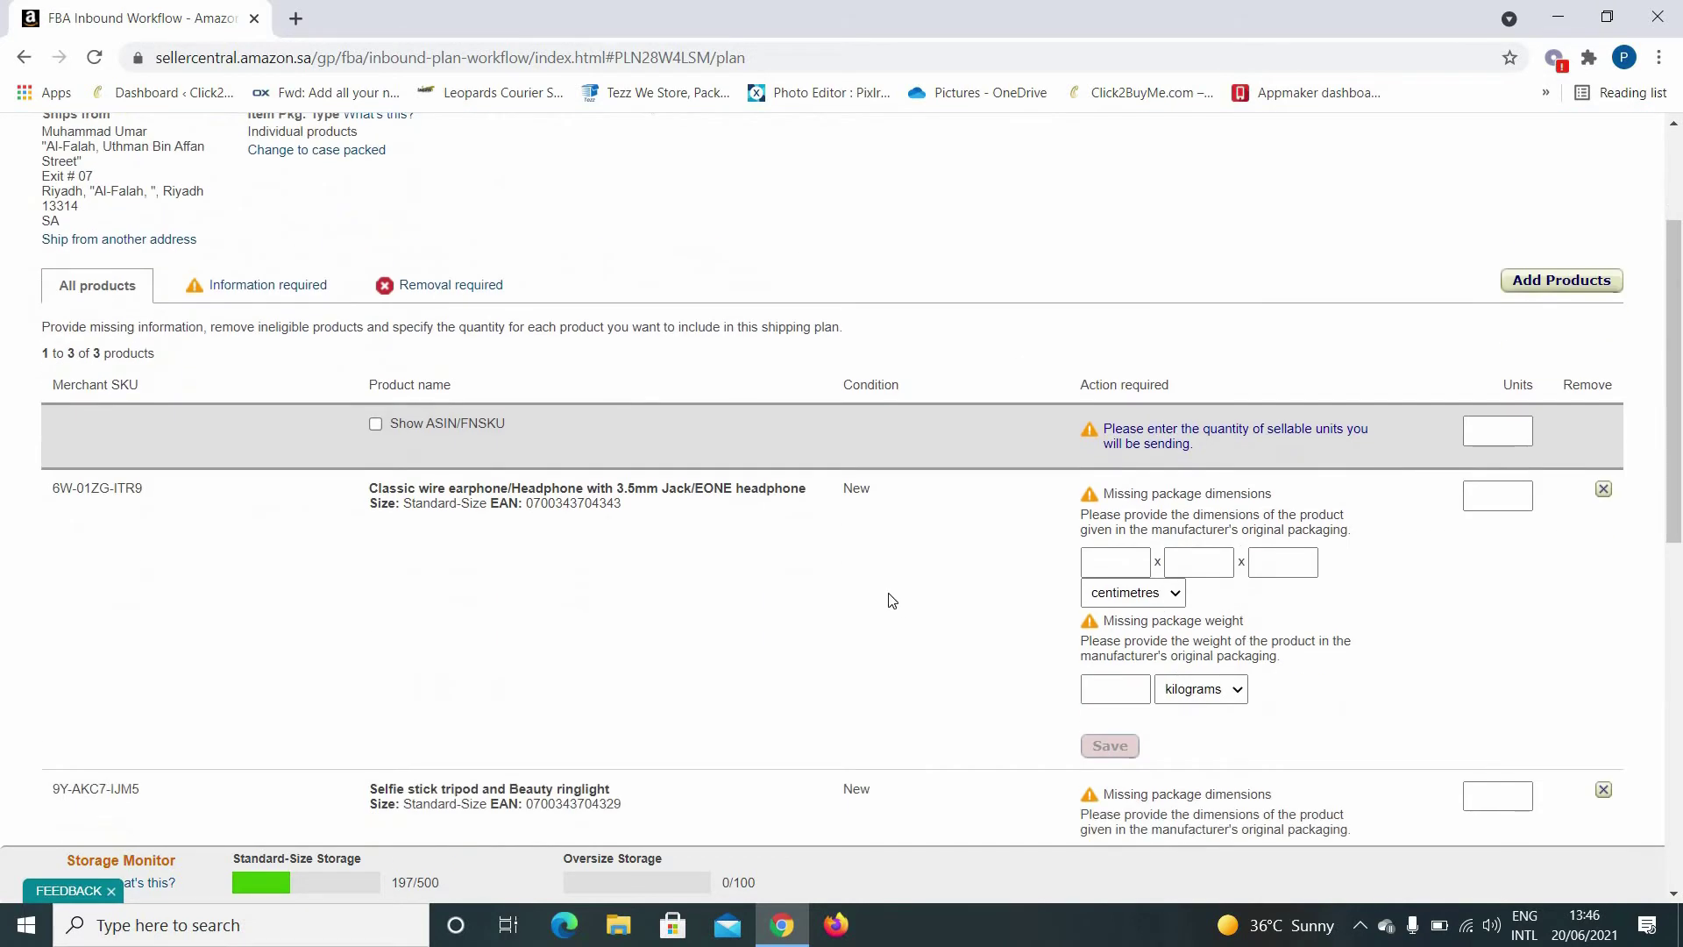
scroll(903, 582, up, 3)
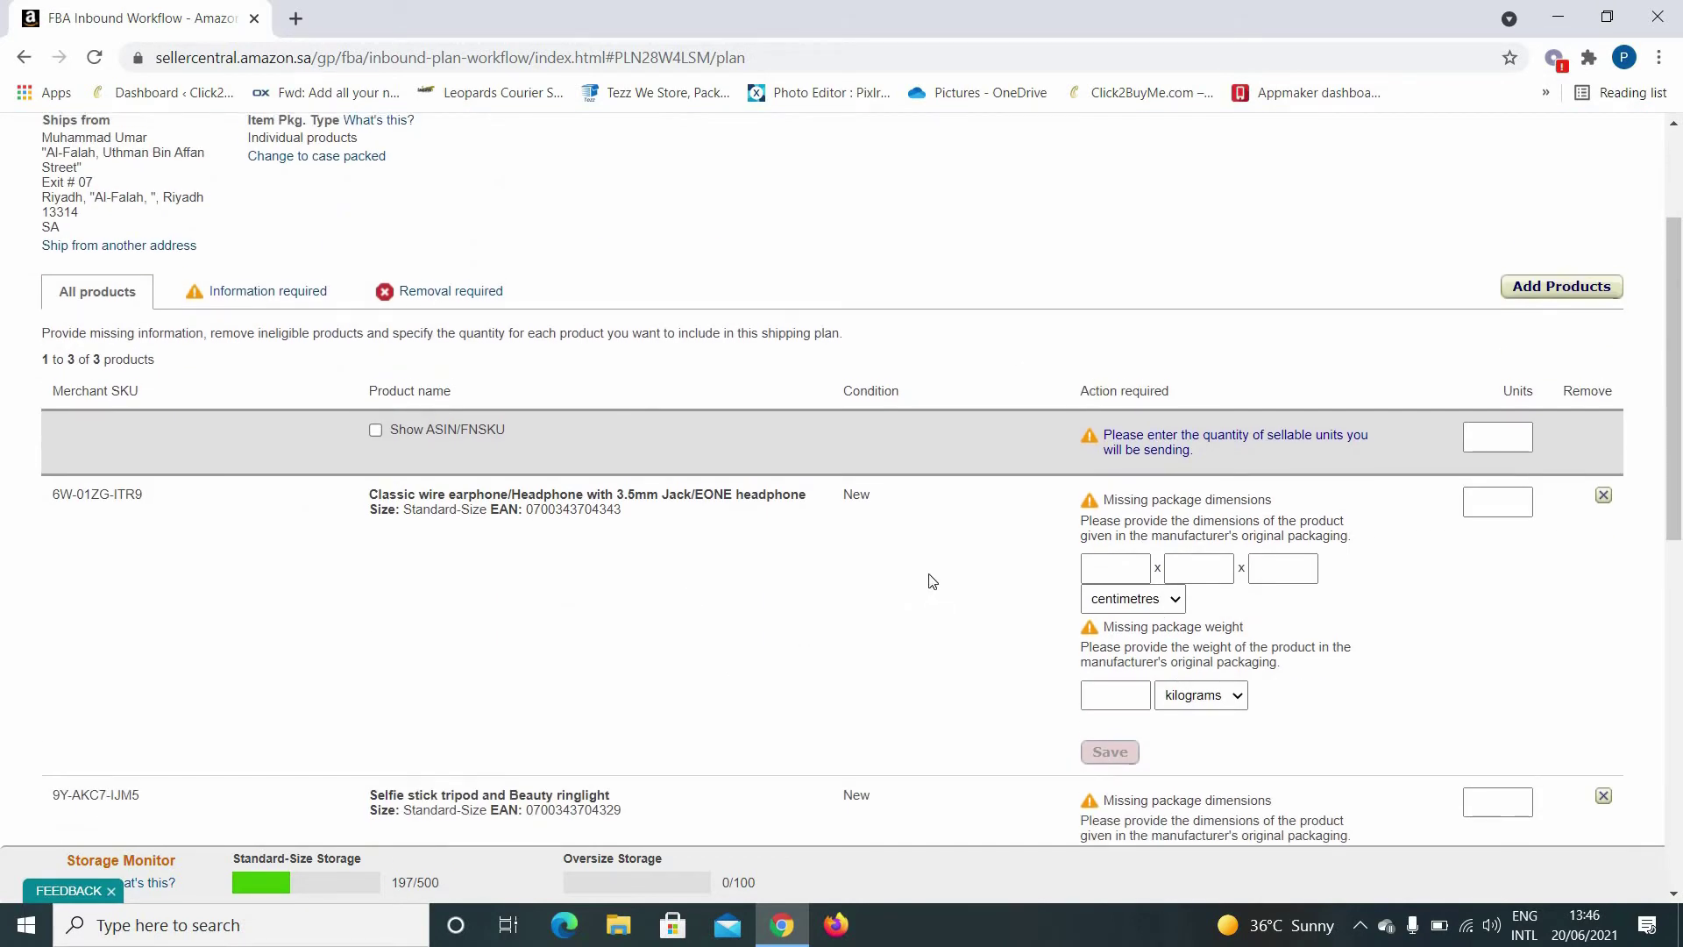
scroll(584, 539, down, 5)
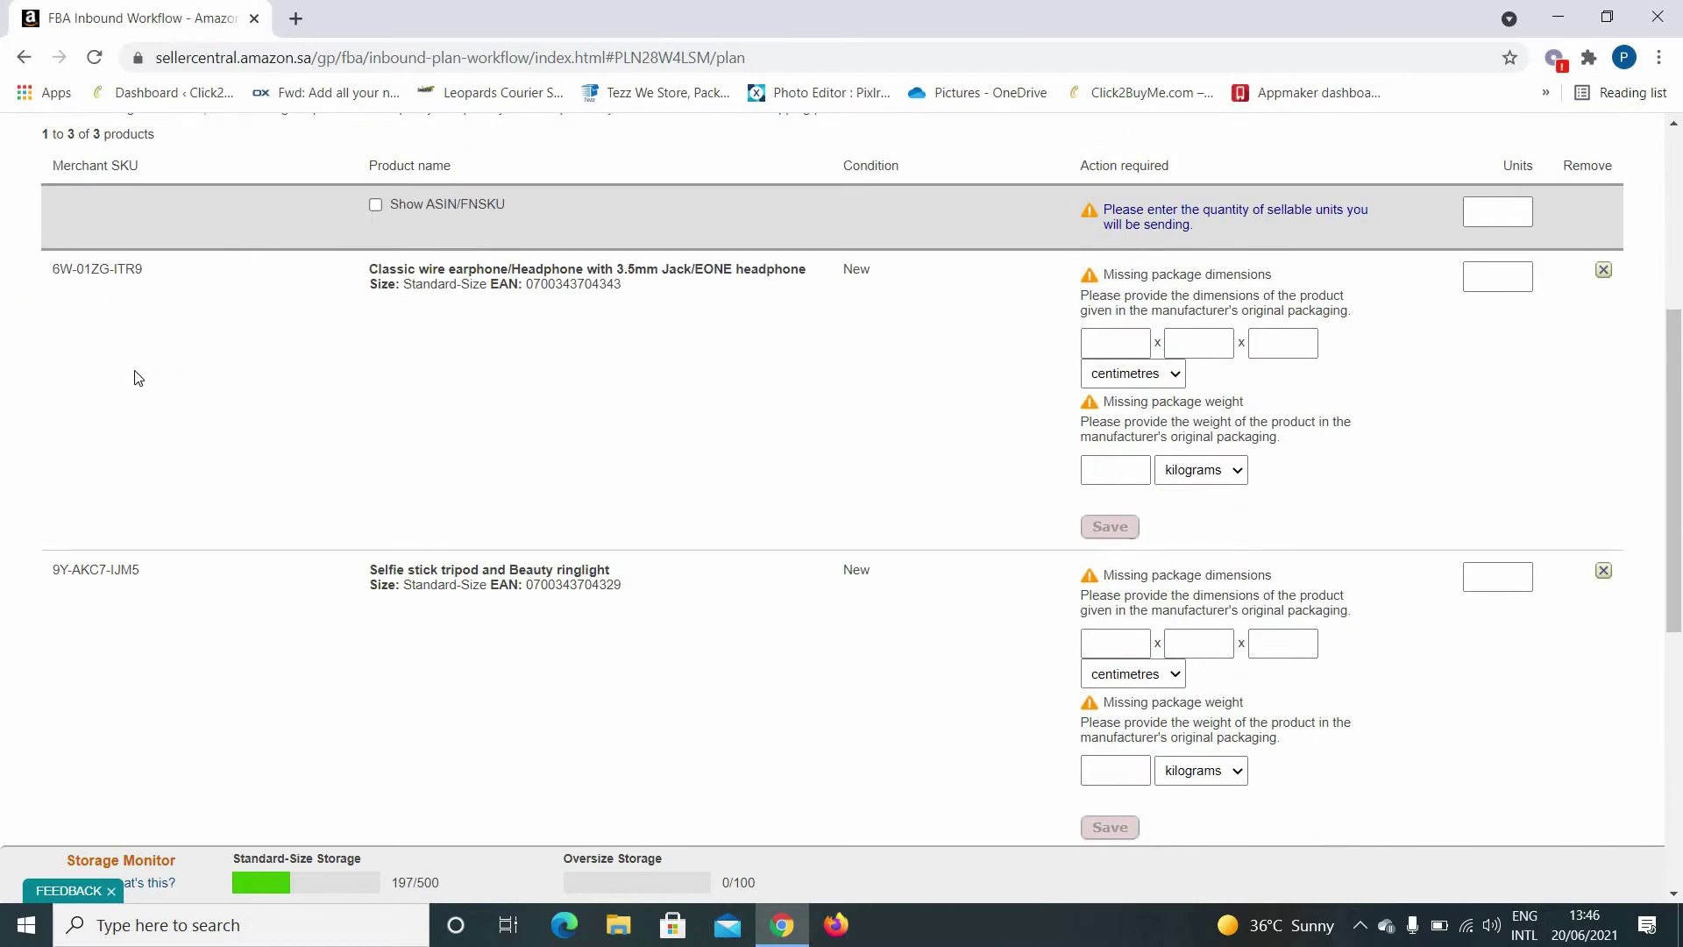
scroll(130, 517, down, 3)
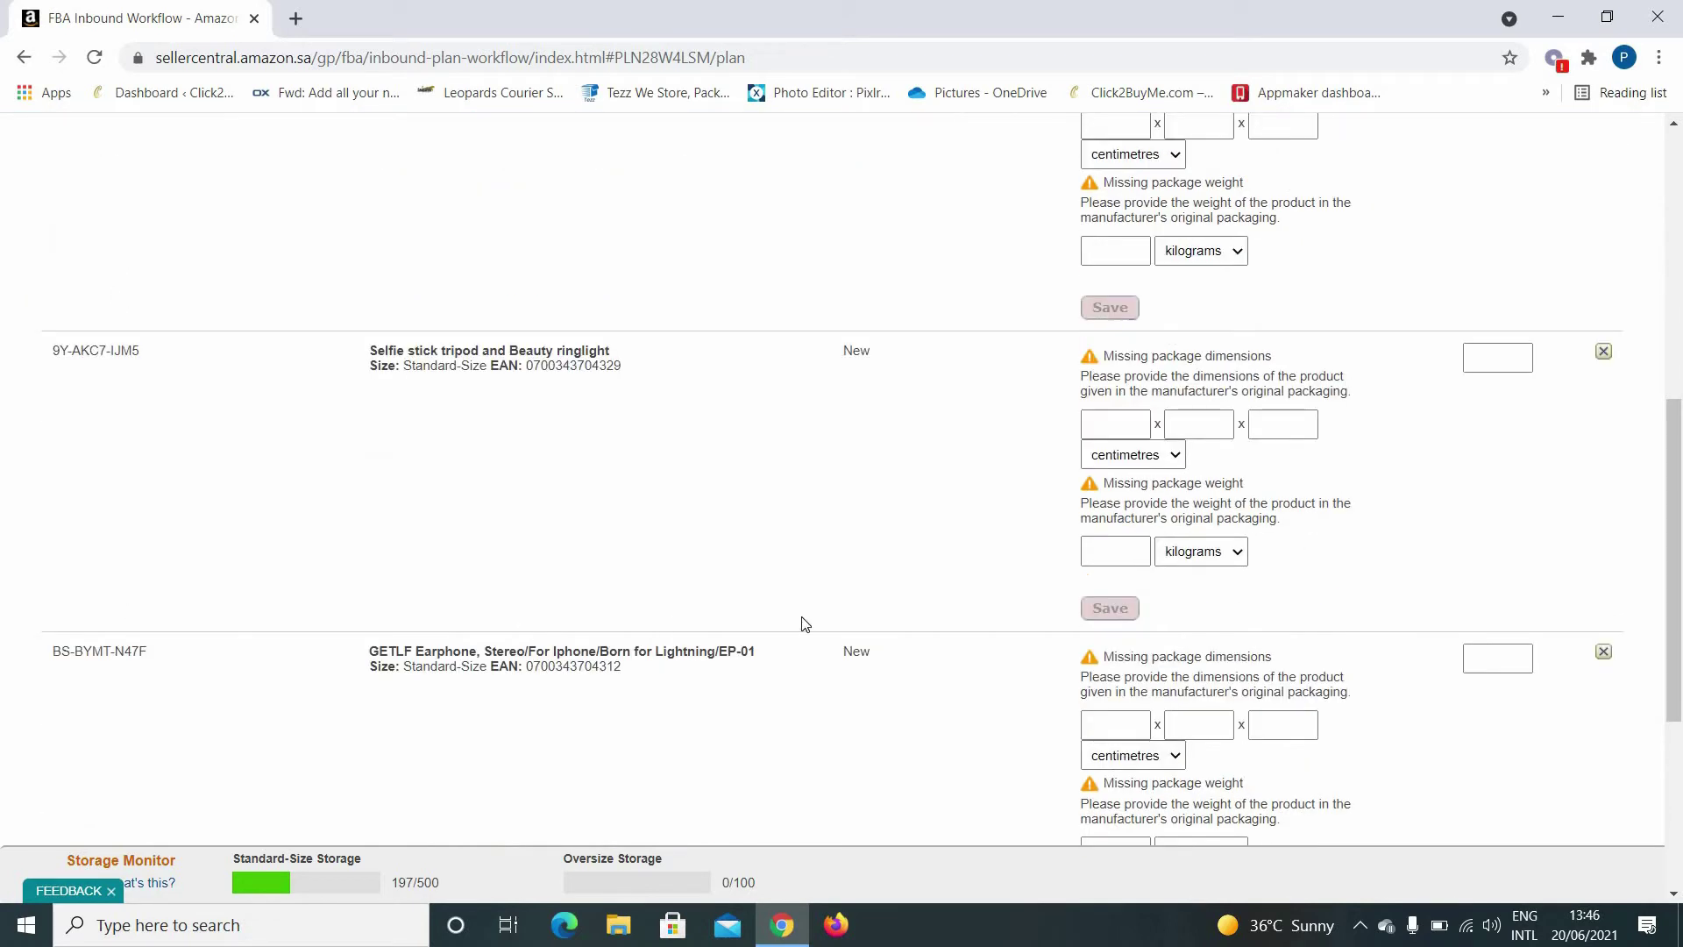
scroll(804, 623, up, 6)
scroll(1239, 592, down, 1)
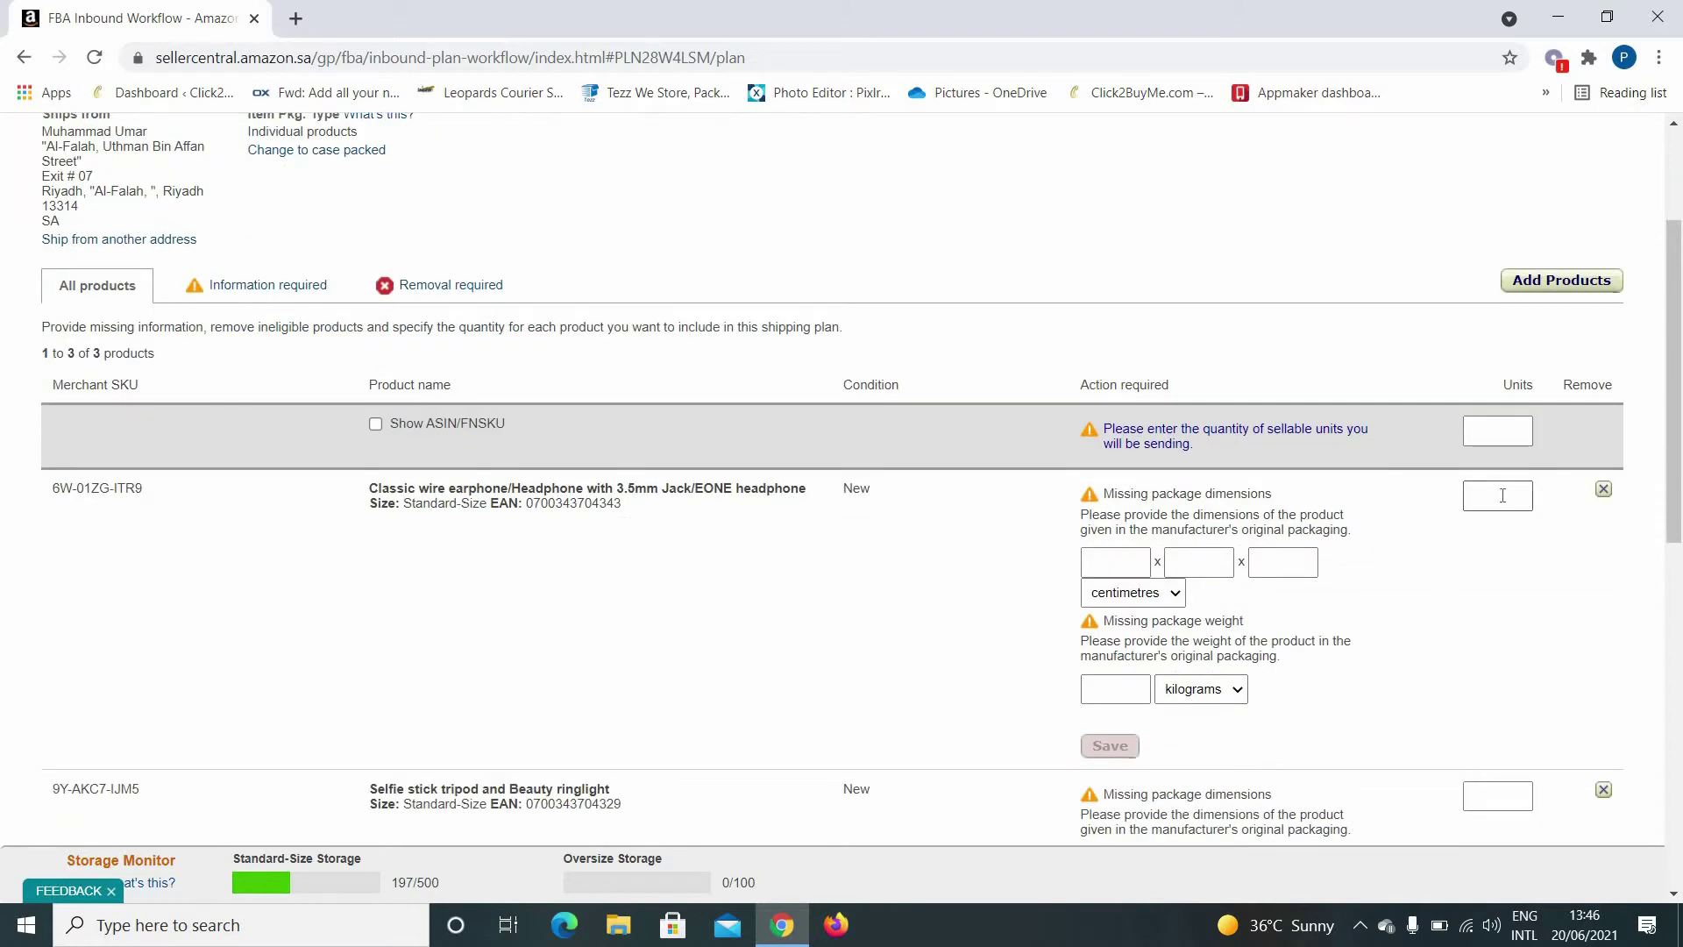
Step: Set the classic wire earphone's quantity to 2 units and its package dimensions to 16 x 8 x 3 centimetres
click(1502, 495)
text(2)
click(1100, 561)
click(1185, 563)
click(1273, 563)
click(1175, 599)
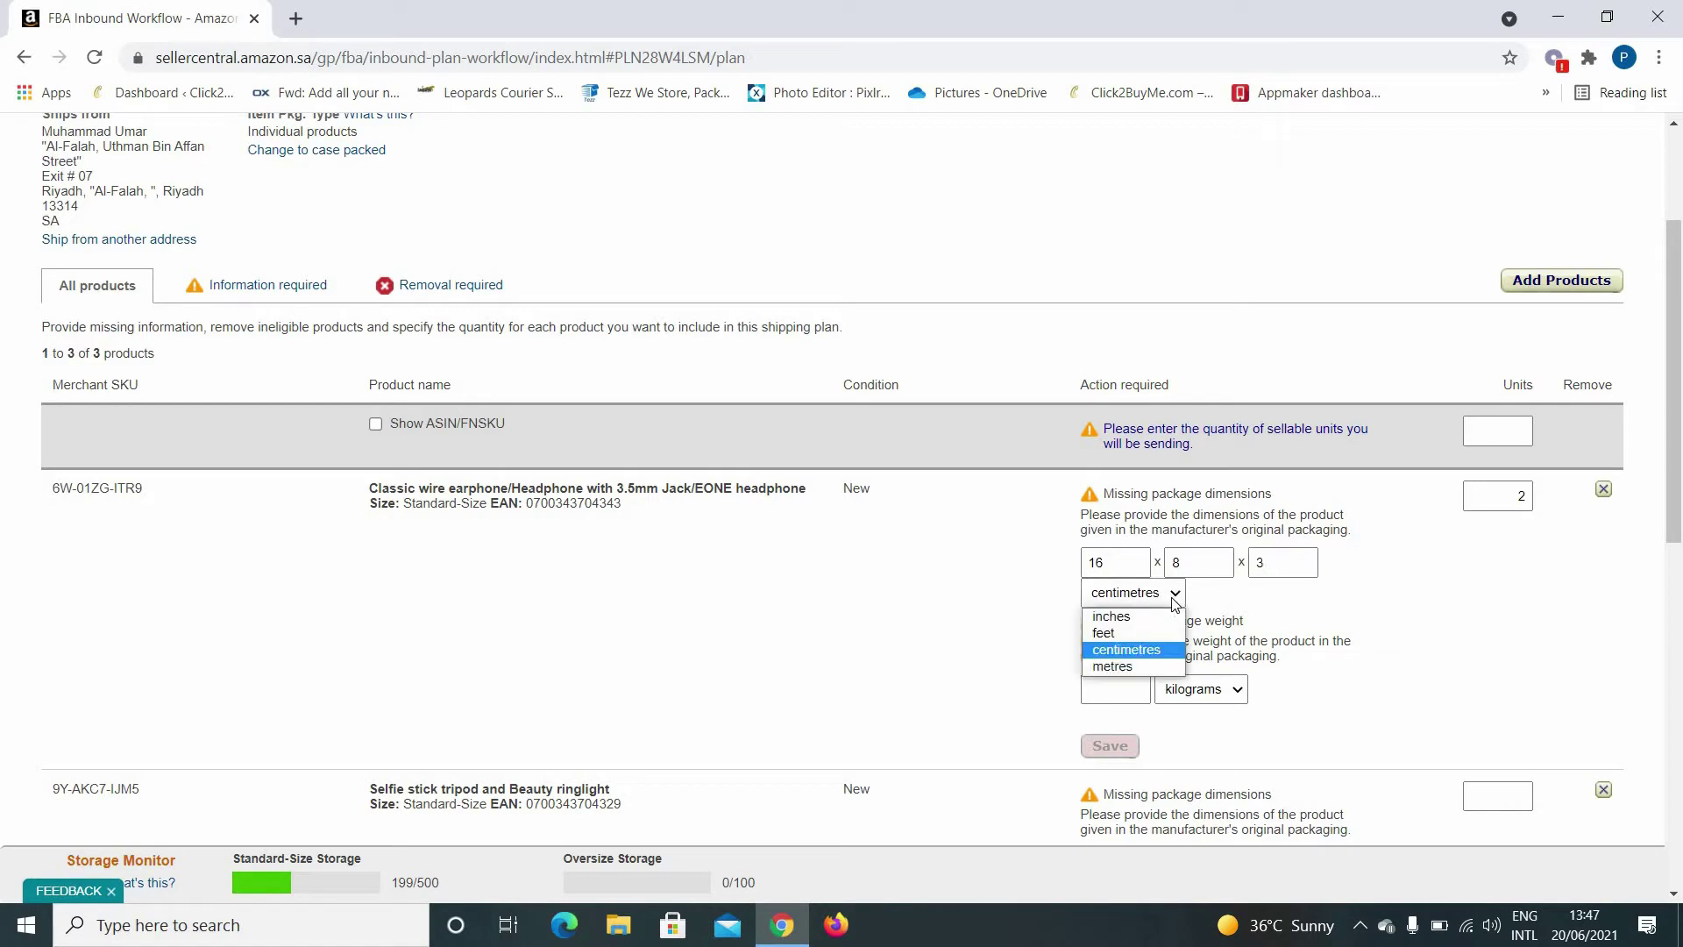
click(1126, 648)
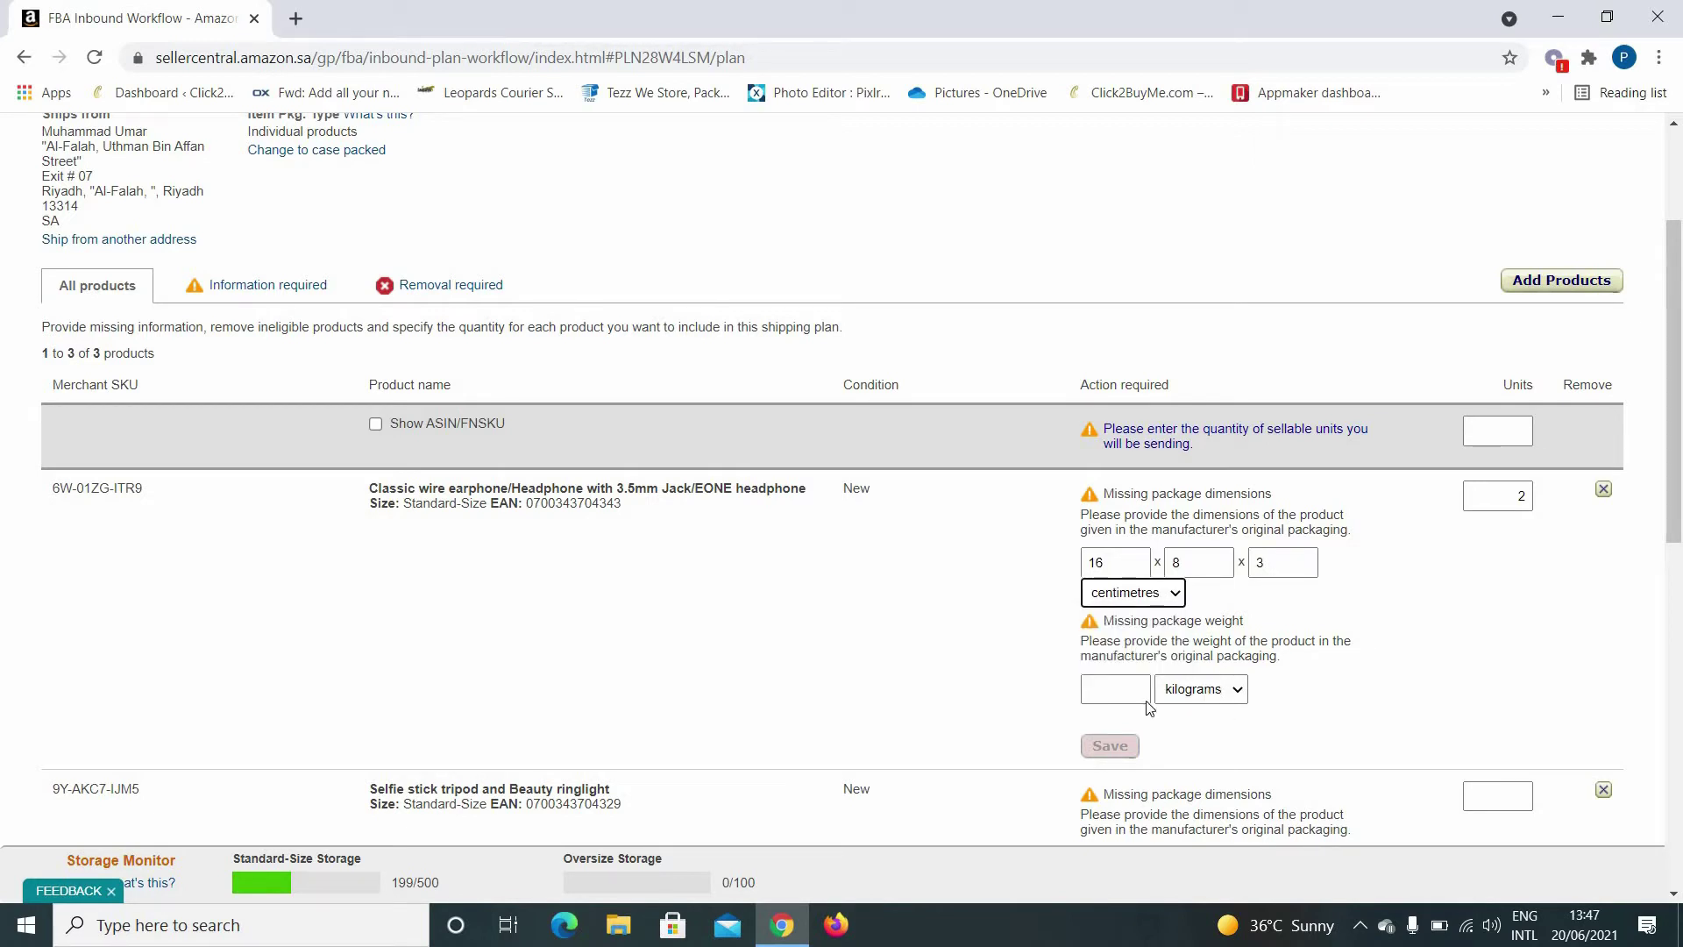
Step: Set the classic wire earphone's package weight to .40 kilograms and save its package details
click(1120, 692)
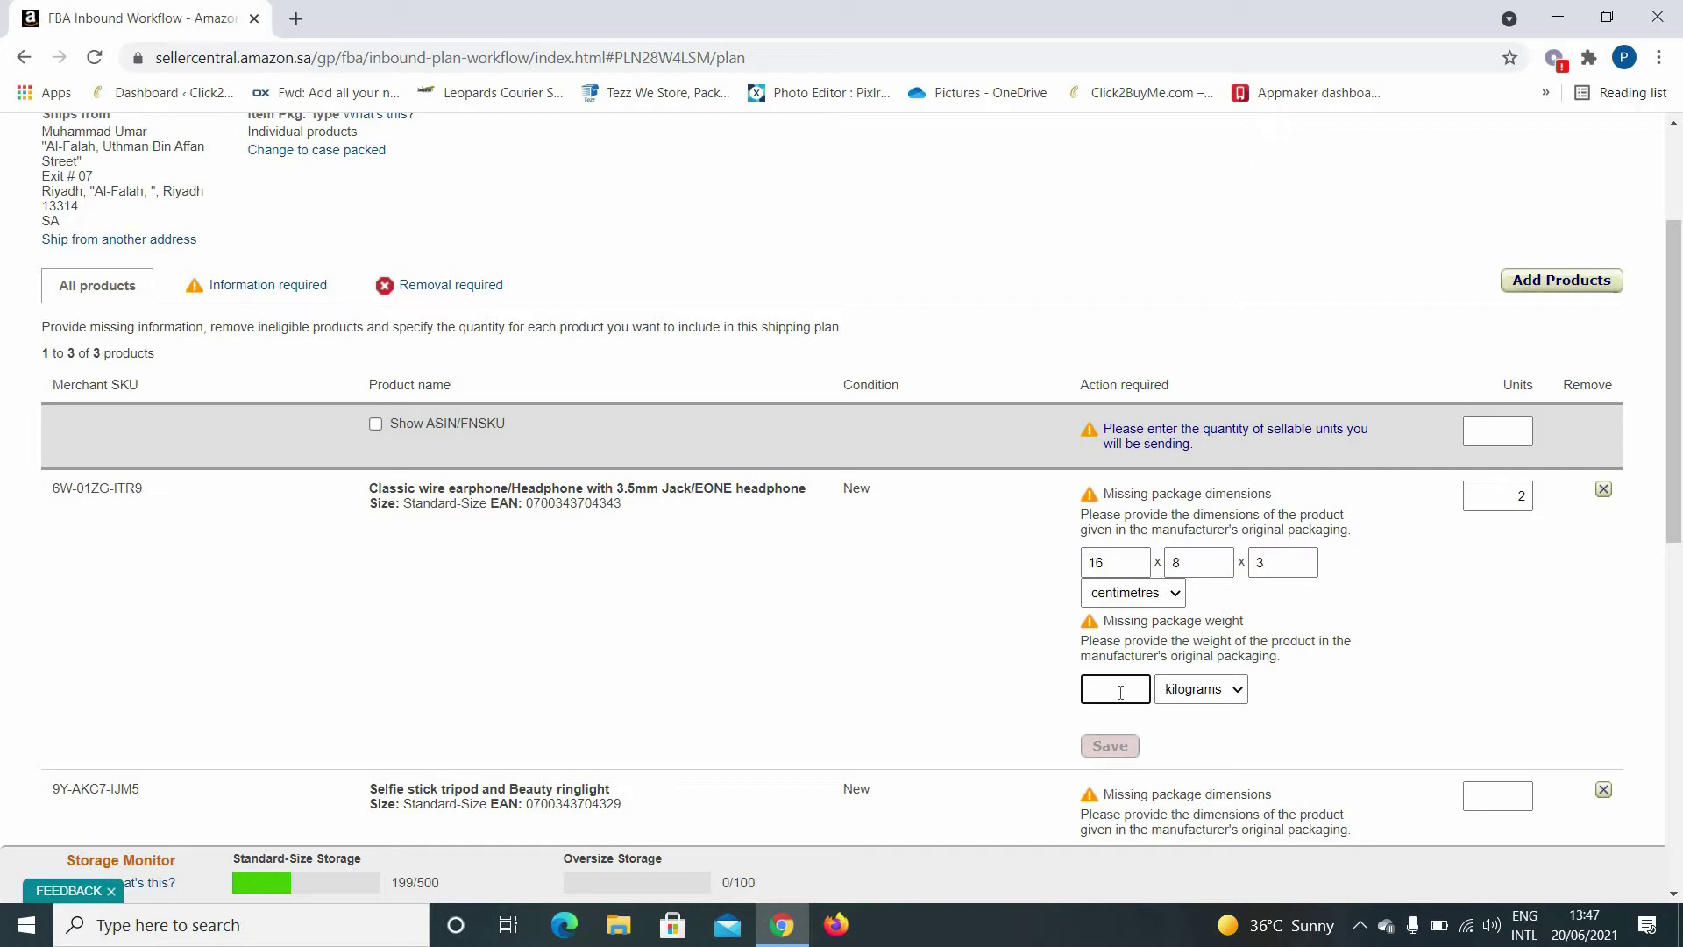
text(4)
key(BackSpace)
text(.40)
key(BackSpace)
text(0)
click(1111, 746)
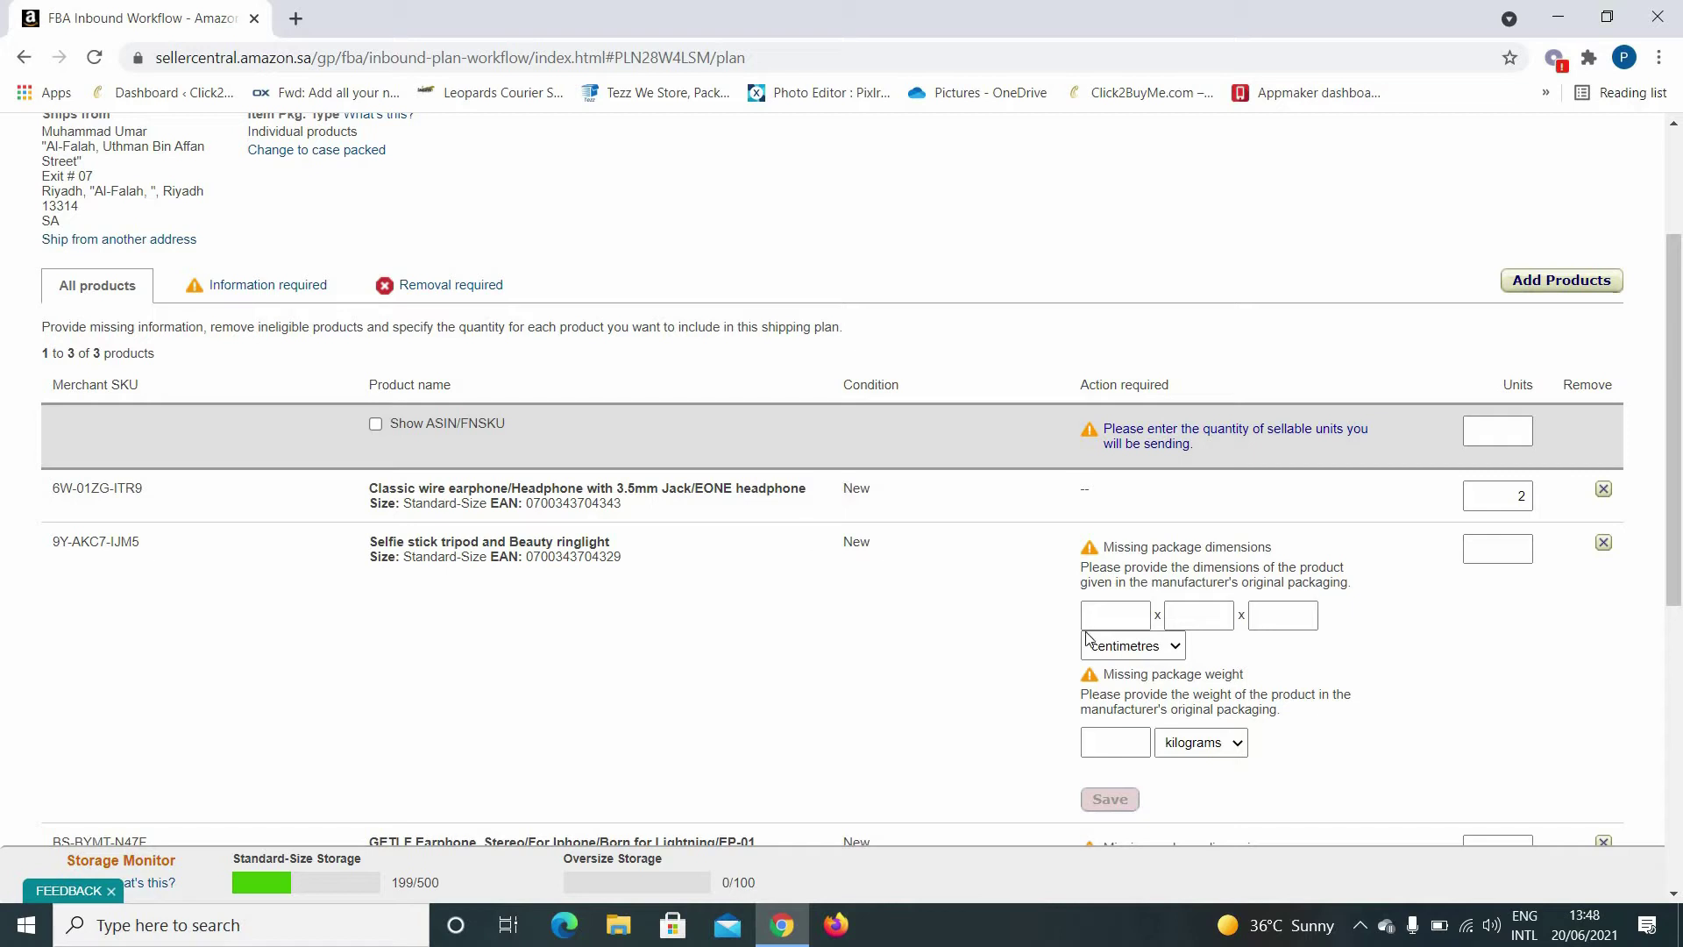
Step: Set the selfie stick tripod's quantity to 2 units and its package dimensions to 20 x 20 x 5 centimetres
click(1495, 552)
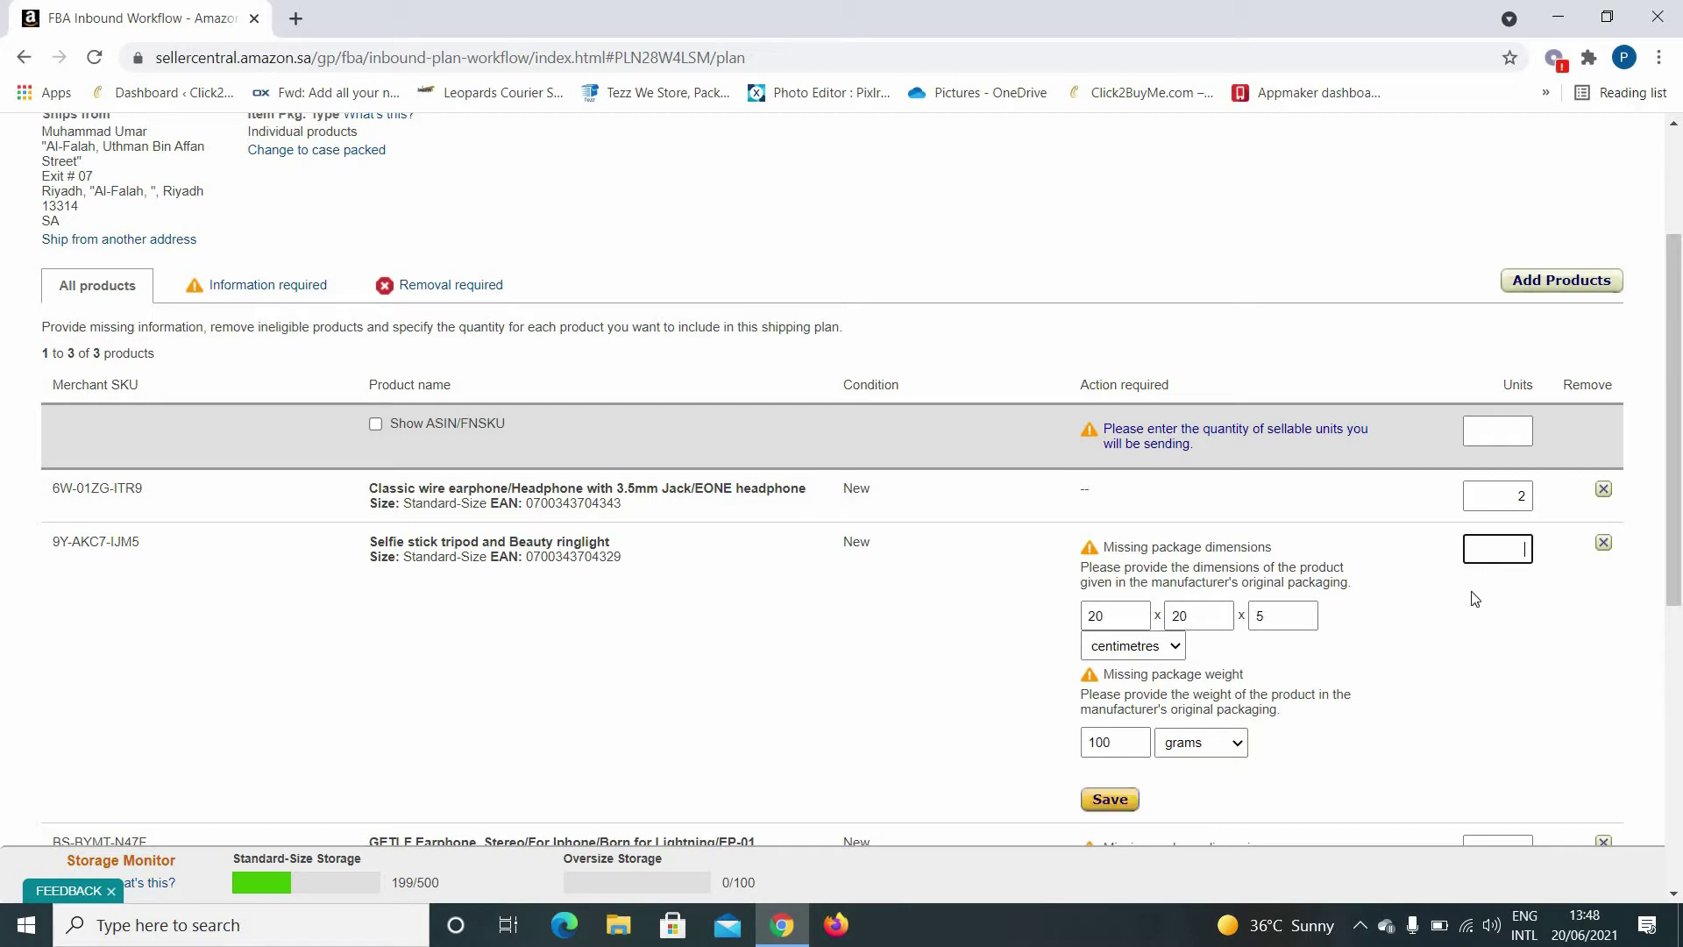
text(2)
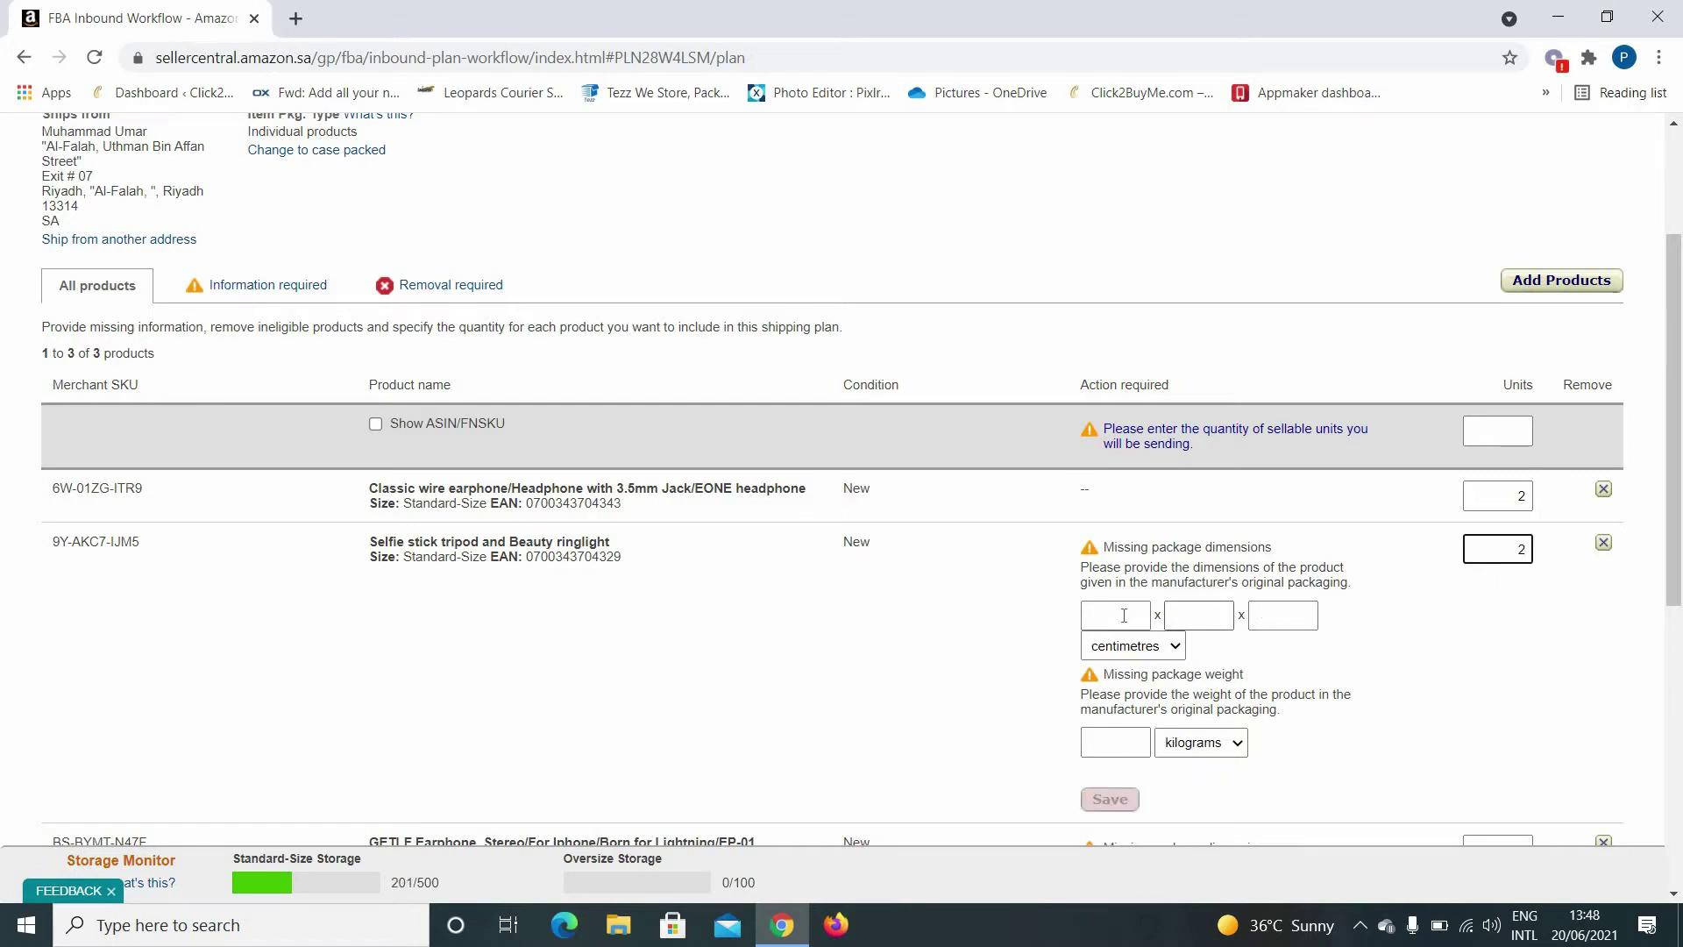
click(1126, 616)
click(1117, 617)
text(20)
click(1182, 616)
text(20)
click(1262, 615)
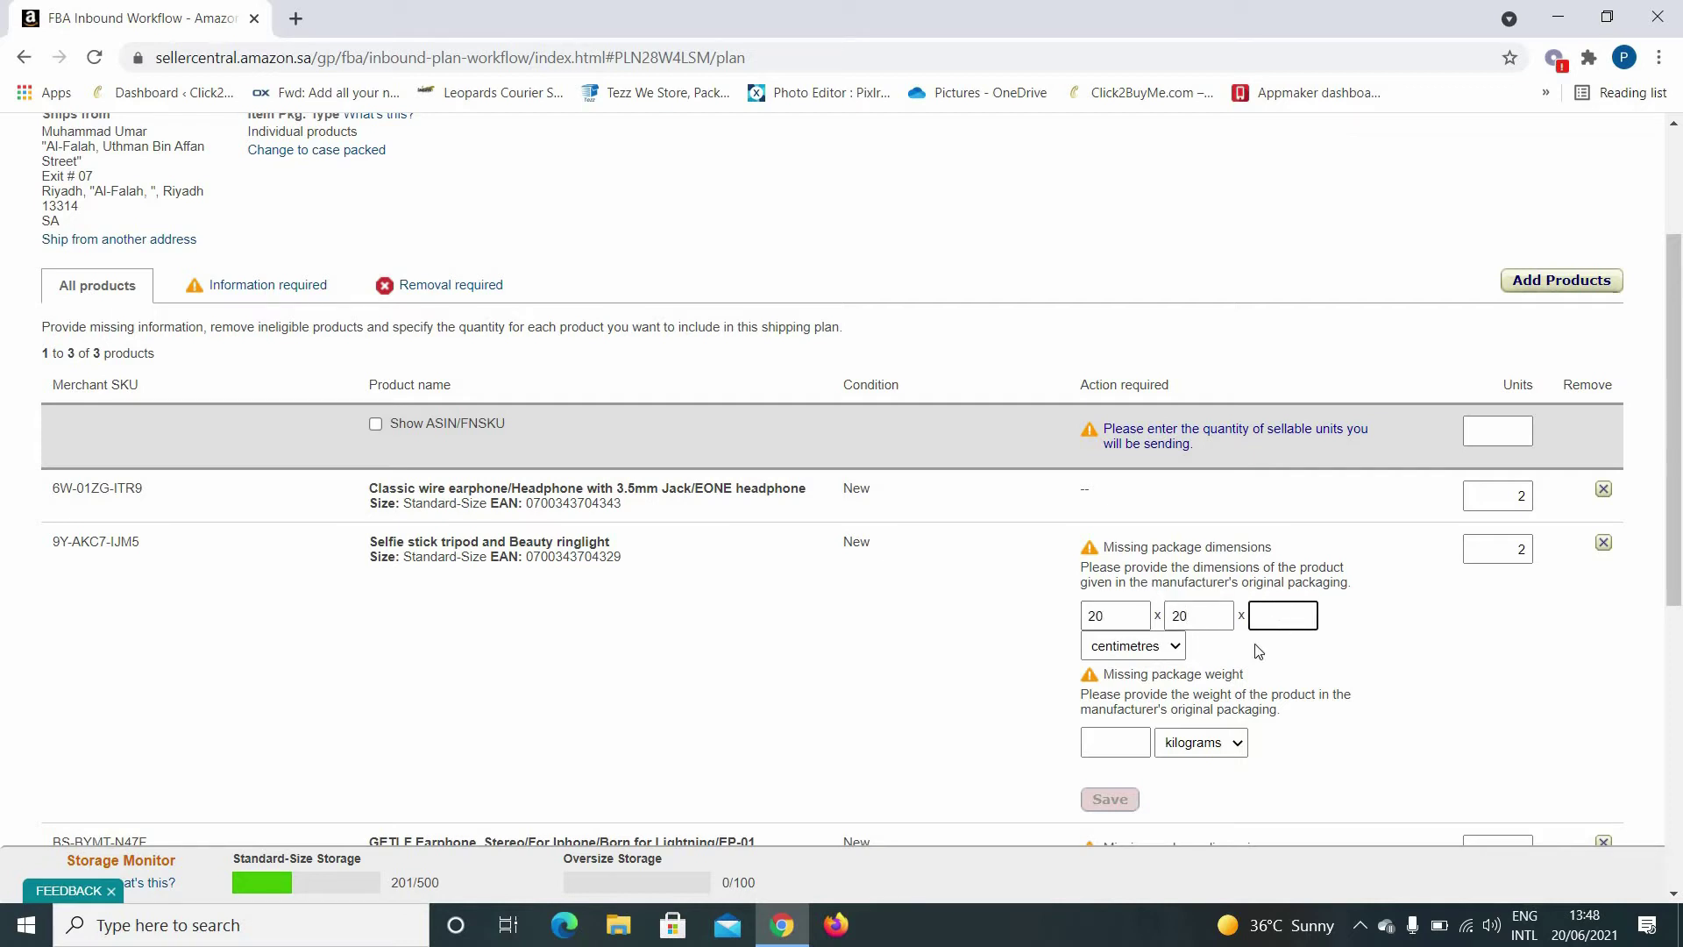
text(5)
Step: Set the selfie stick tripod's package weight to 150 grams and save its package details
click(1117, 739)
click(1236, 743)
click(1196, 782)
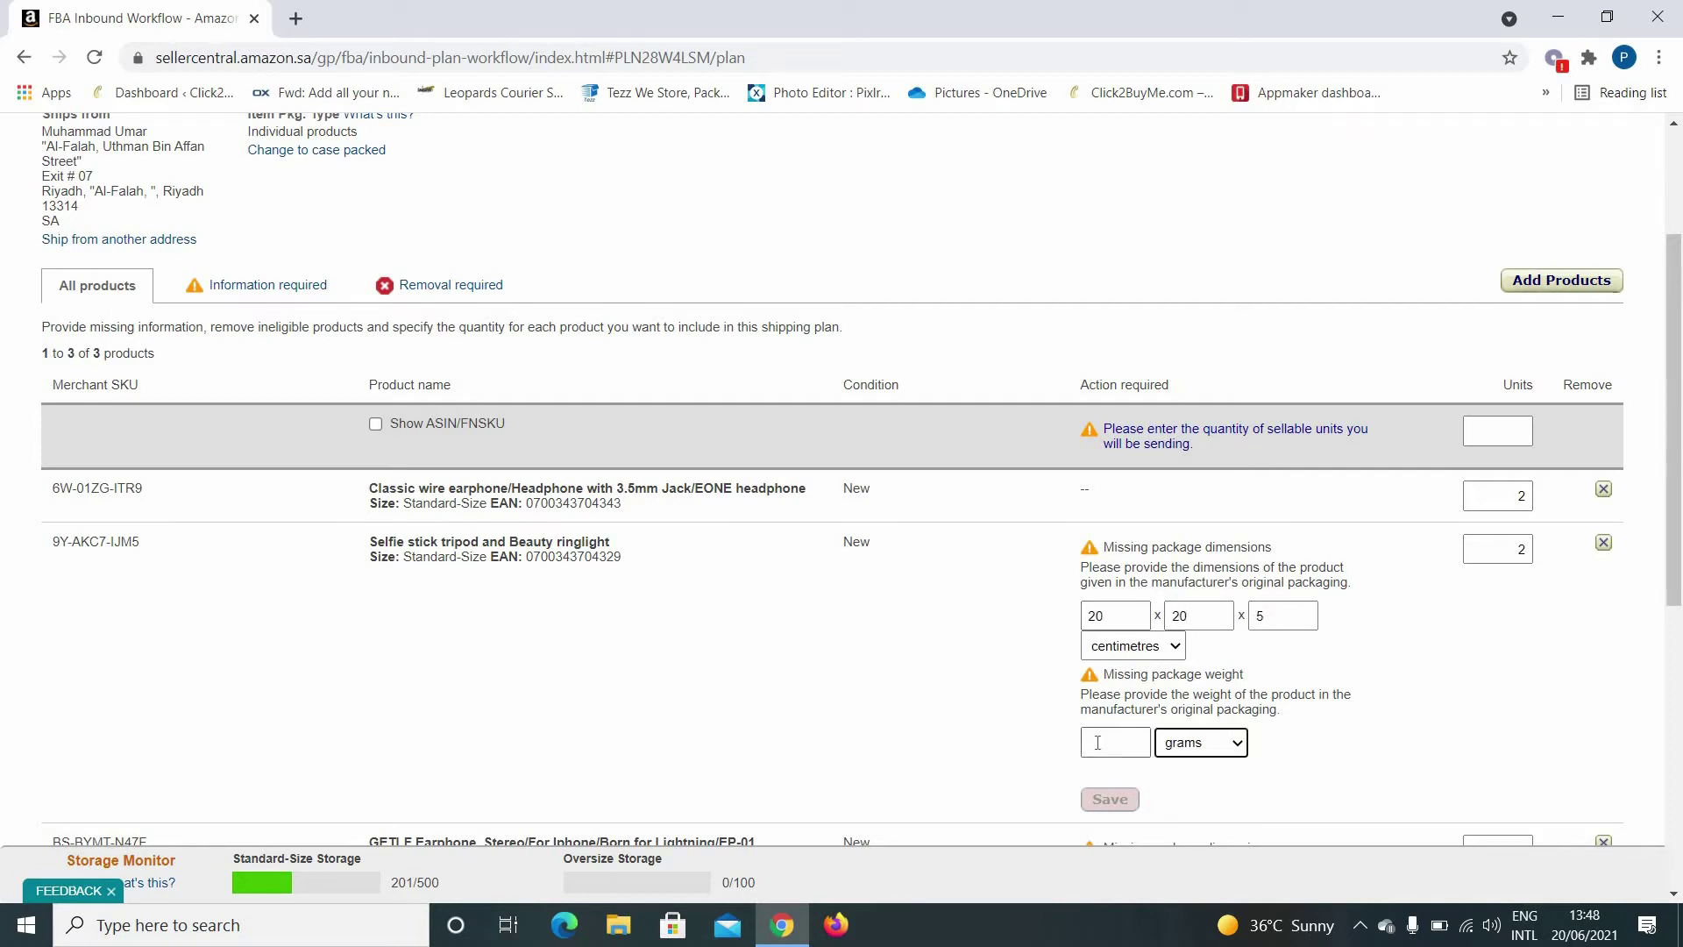
click(1098, 743)
text(150)
click(1115, 800)
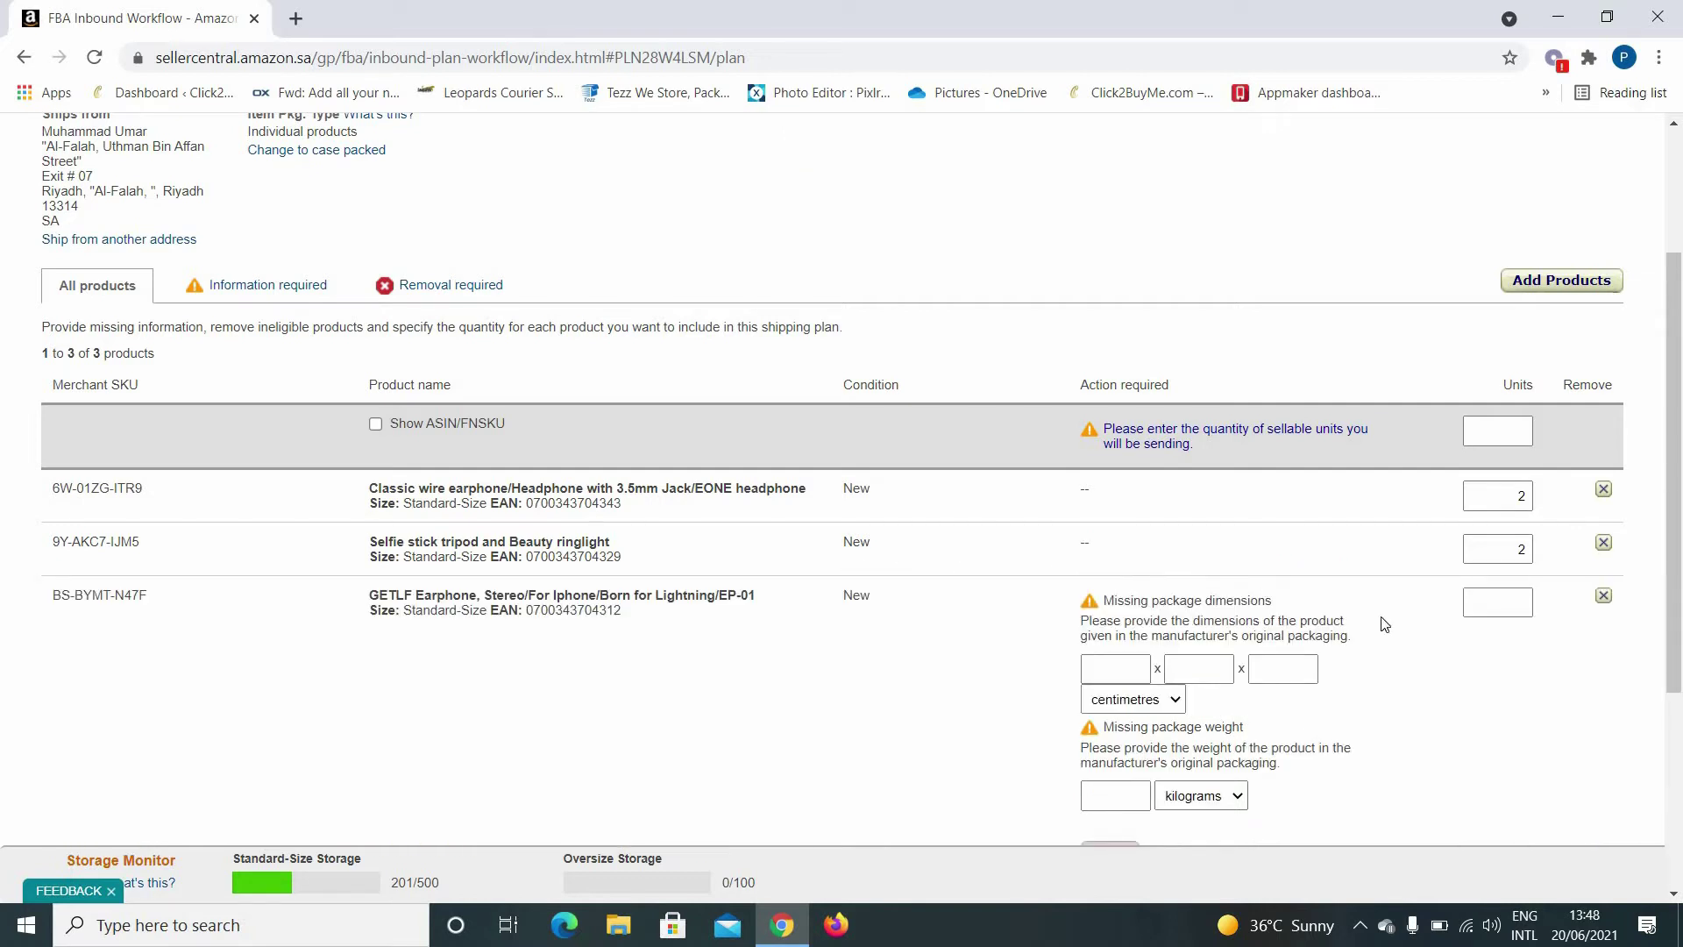
Step: Set the GETLF Earphone's quantity to 3 units and its package dimensions to 12 x 12 x 5 centimetres
click(1516, 603)
text(3)
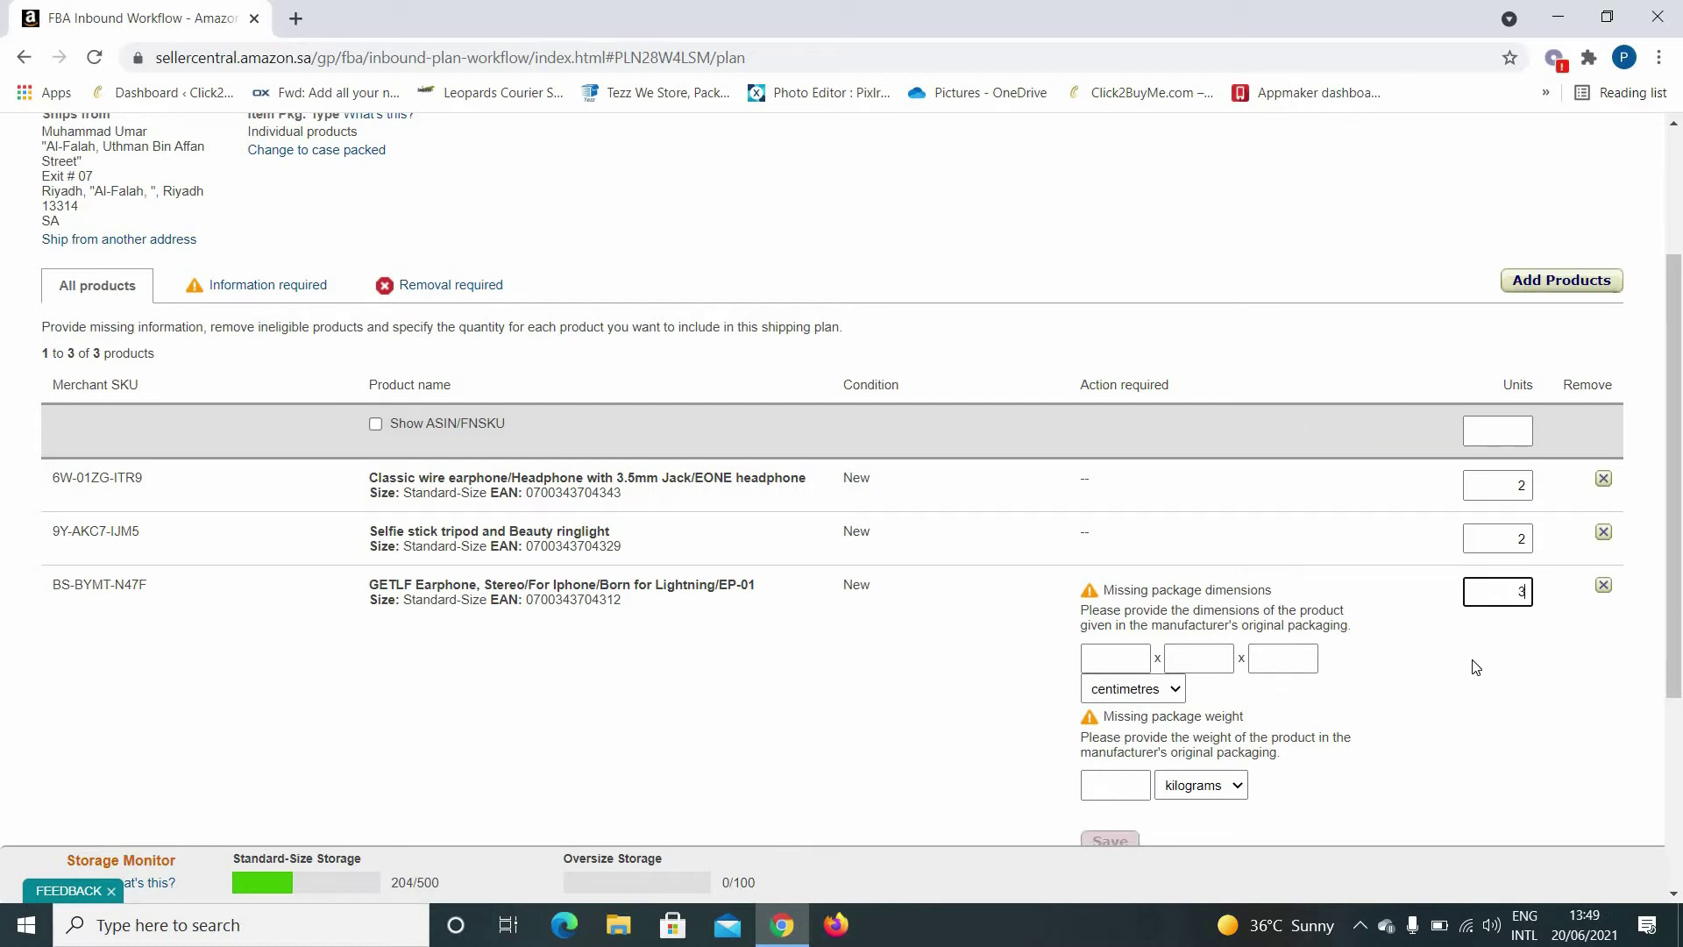
click(1109, 662)
text(12)
key(Tab)
text(12)
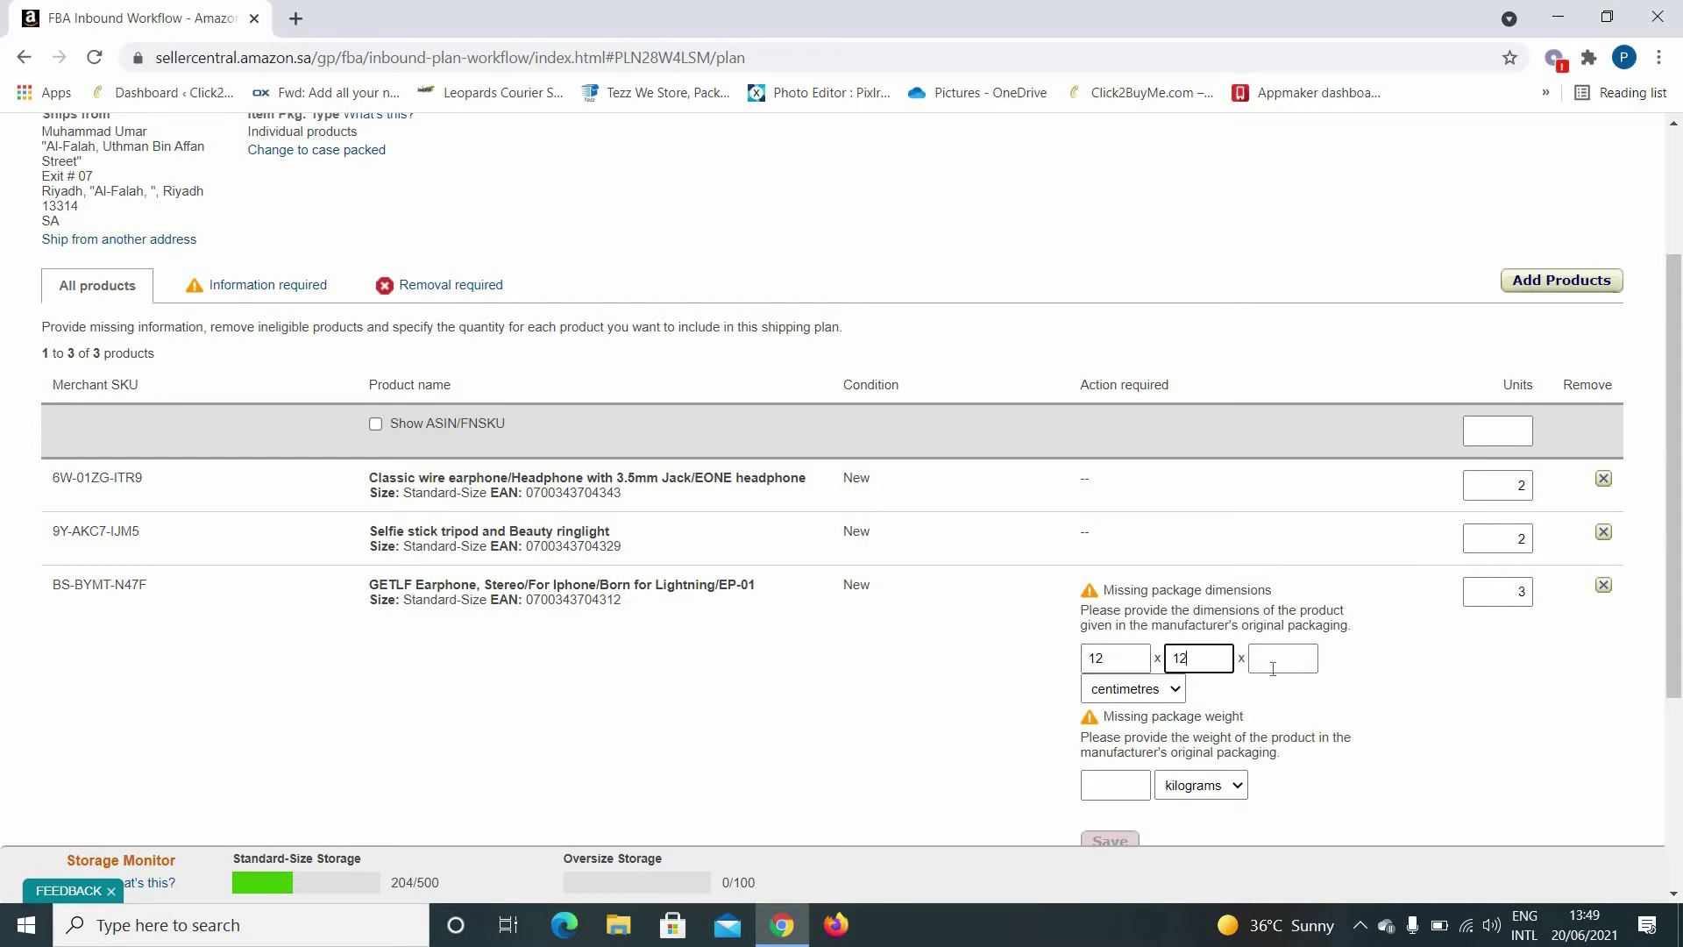
click(1276, 660)
text(5)
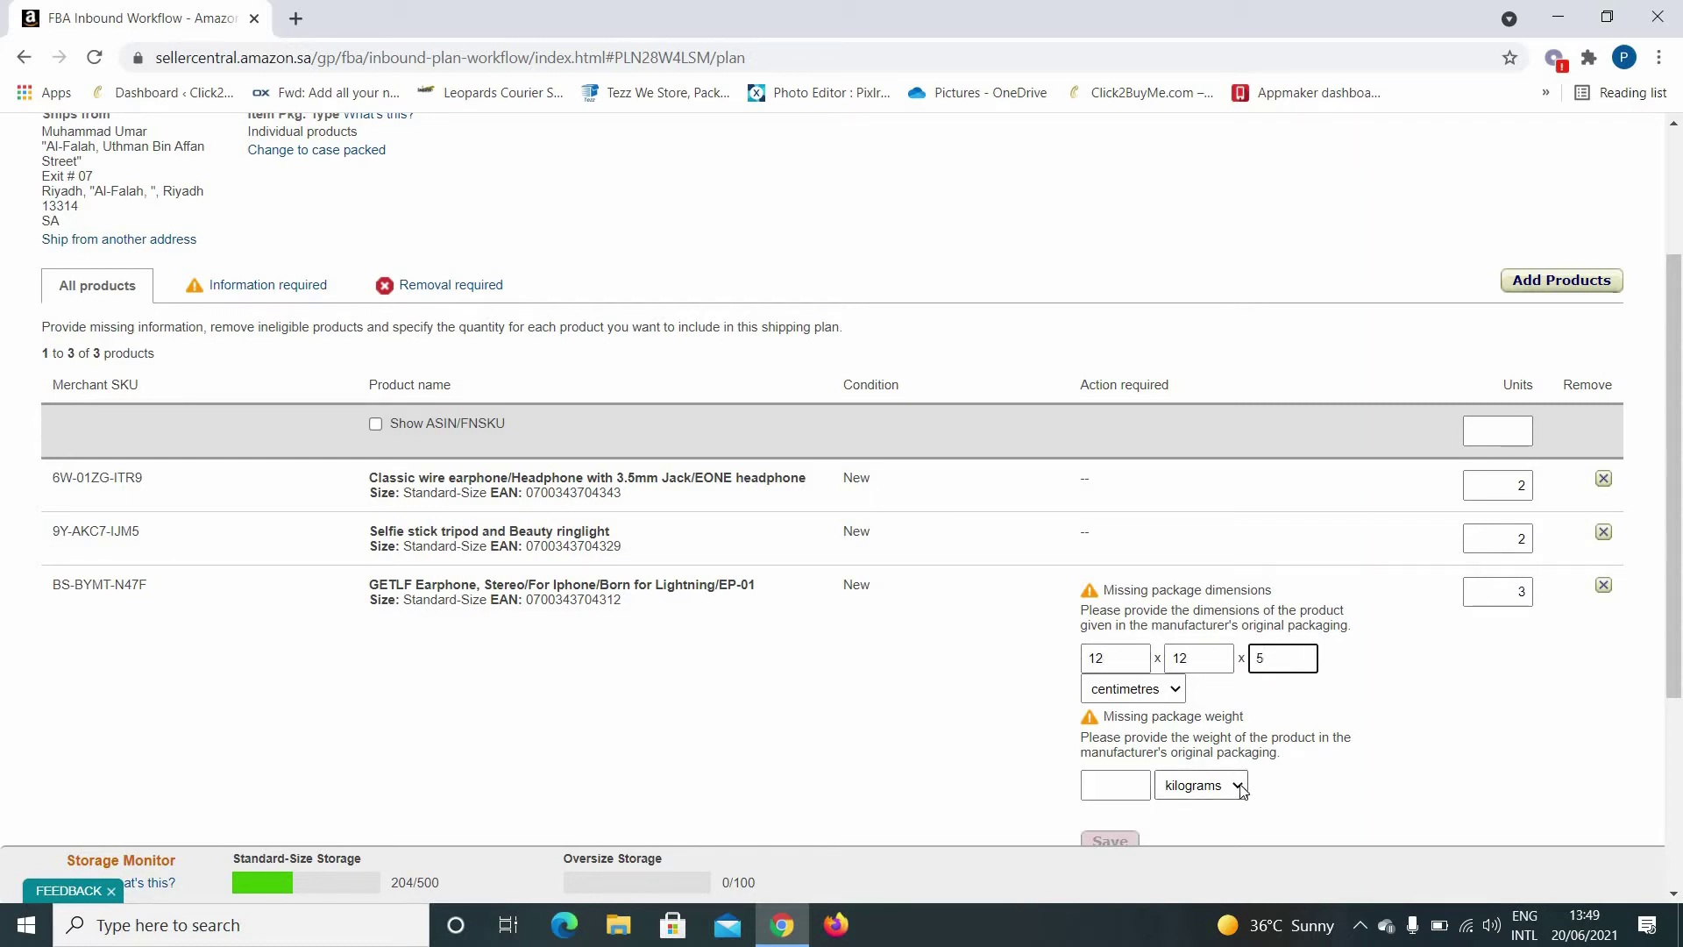
Step: Set the GETLF Earphone's package weight to 100 grams and save its package details
click(1200, 785)
click(1185, 804)
click(1119, 787)
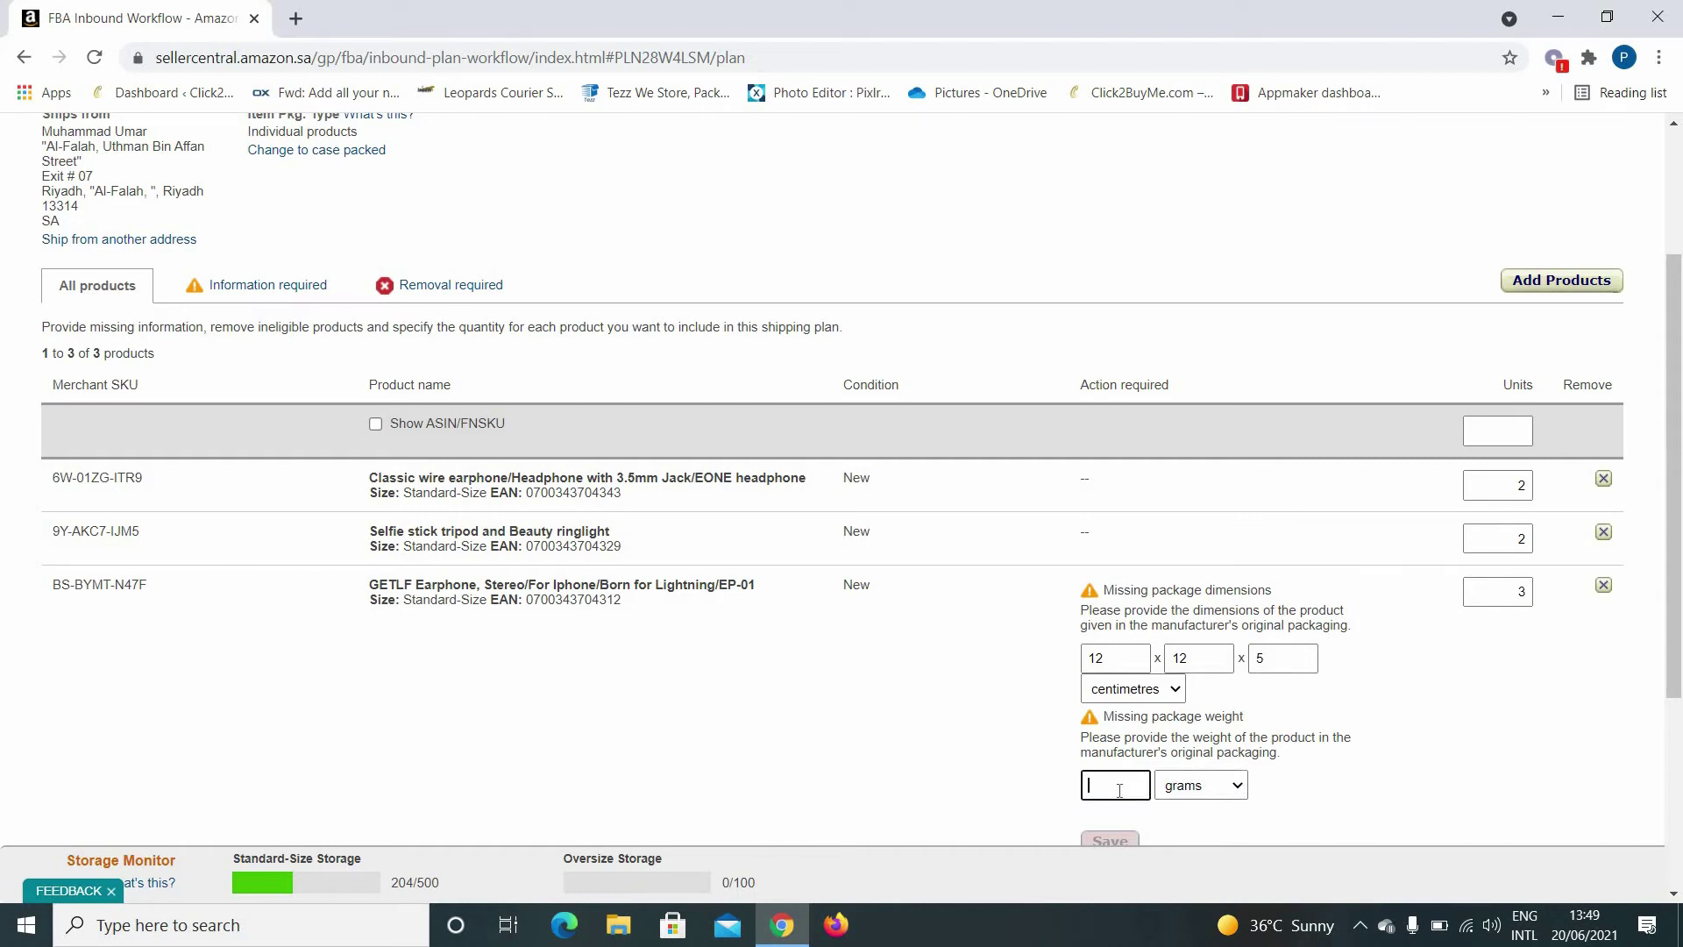
text(100)
scroll(1388, 795, down, 3)
click(1126, 623)
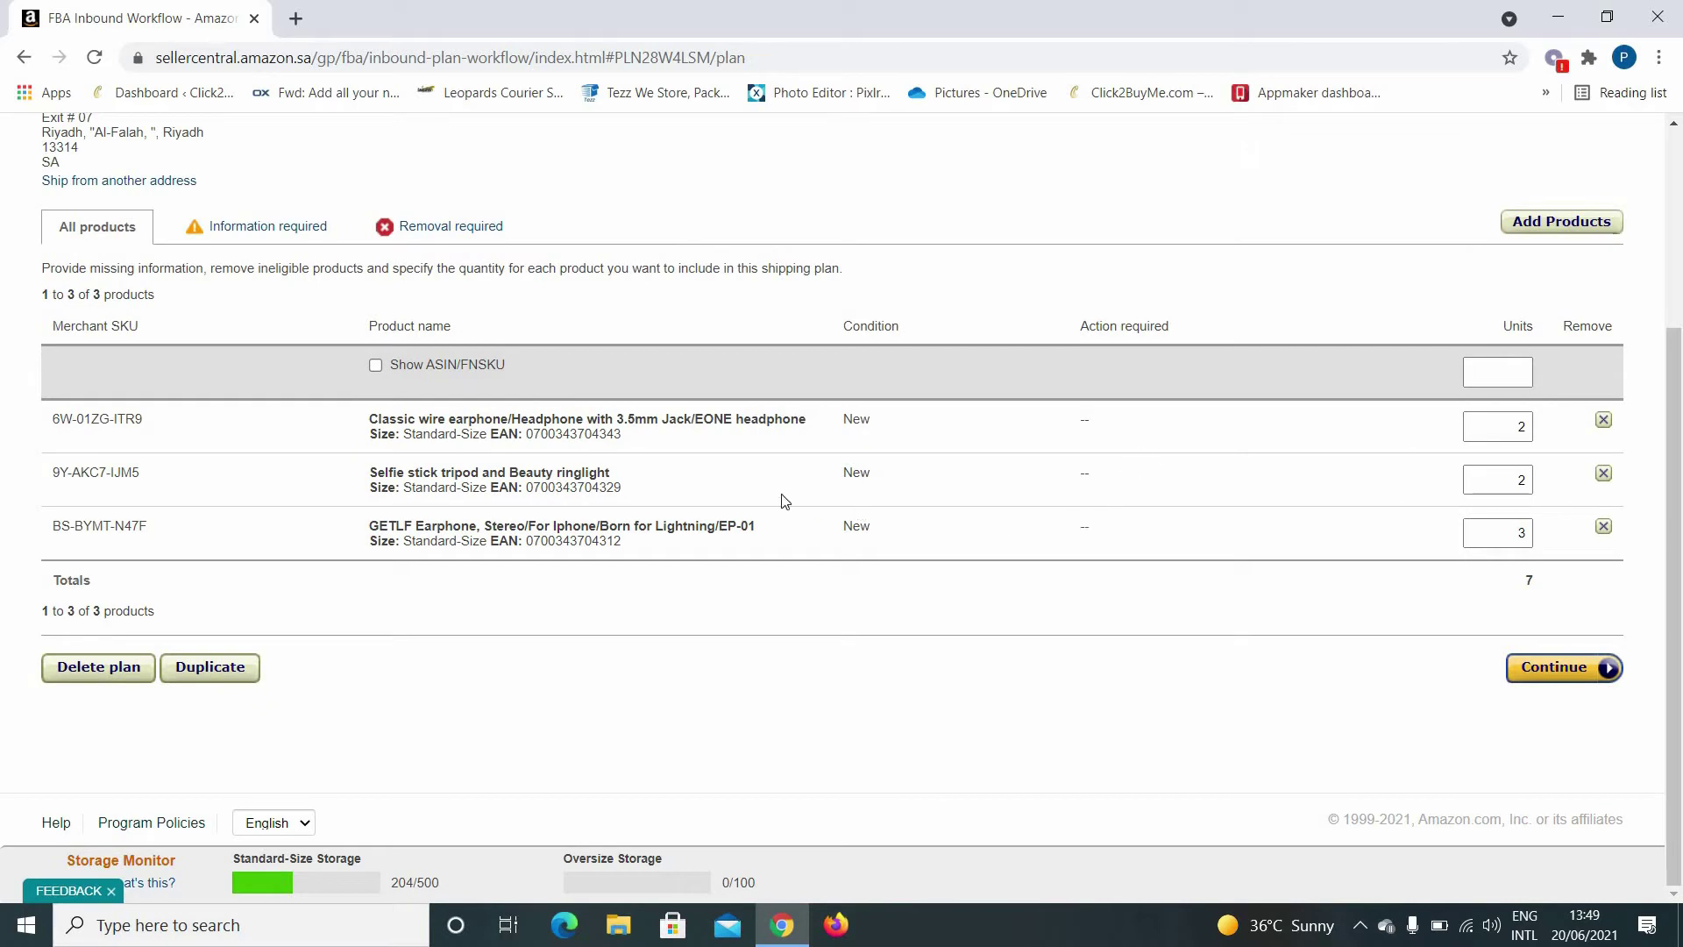
Step: Proceed from the quantities through product preparation to labelling, leaving the prep categories unchosen
click(1564, 666)
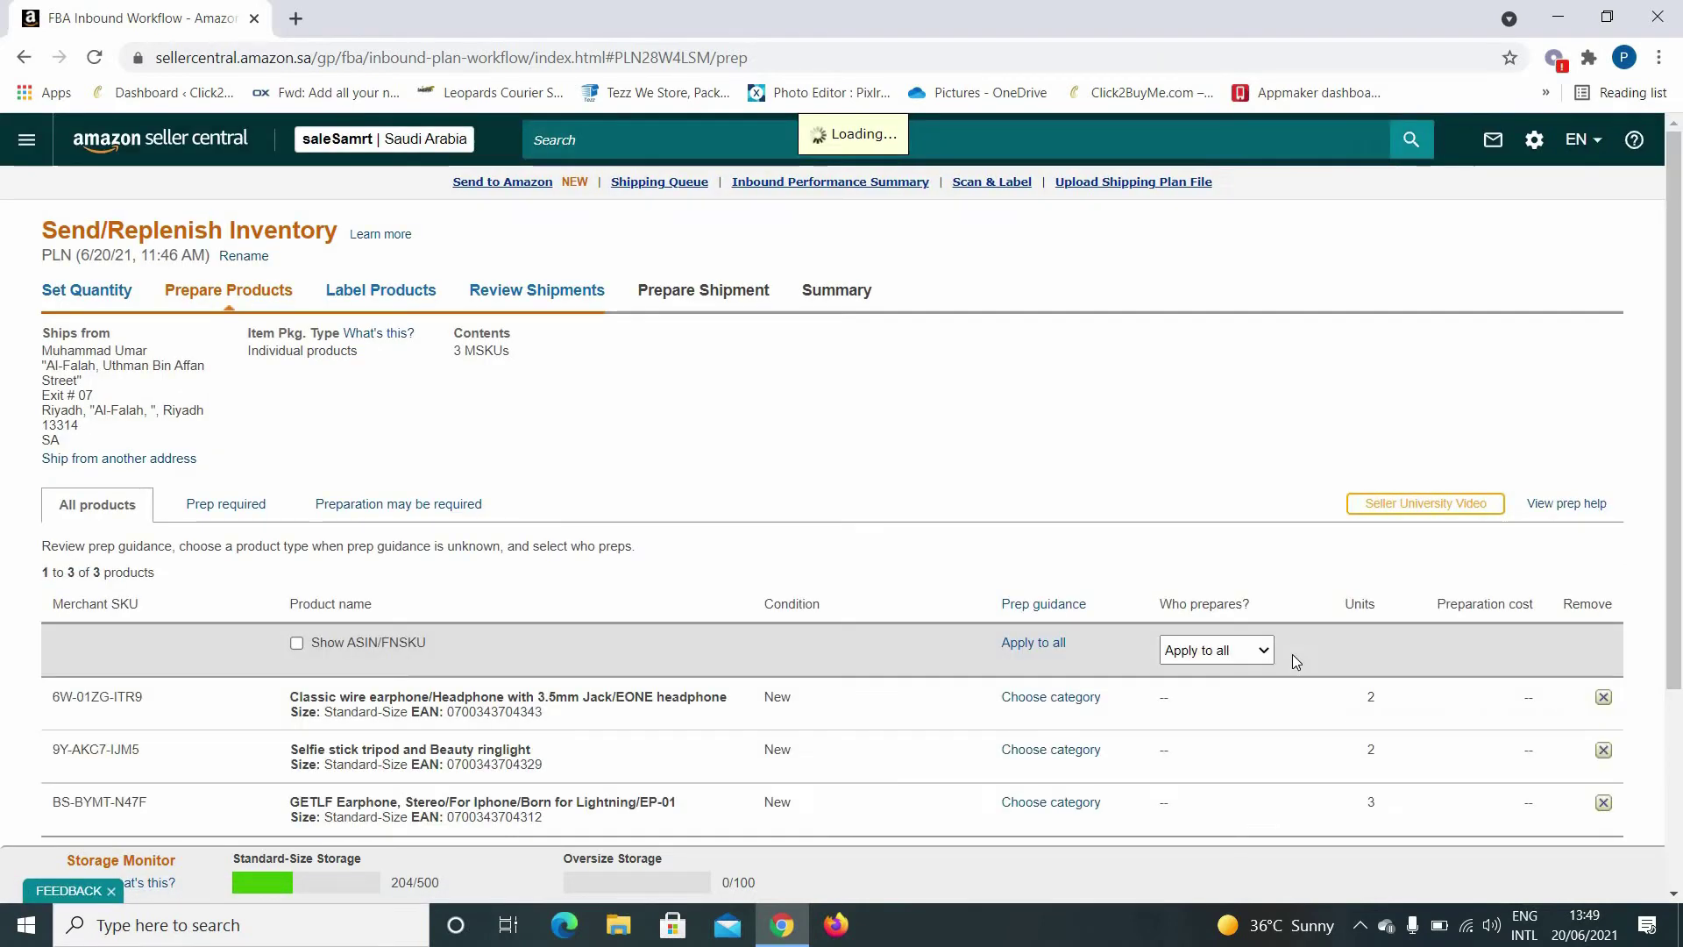
scroll(1091, 582, down, 3)
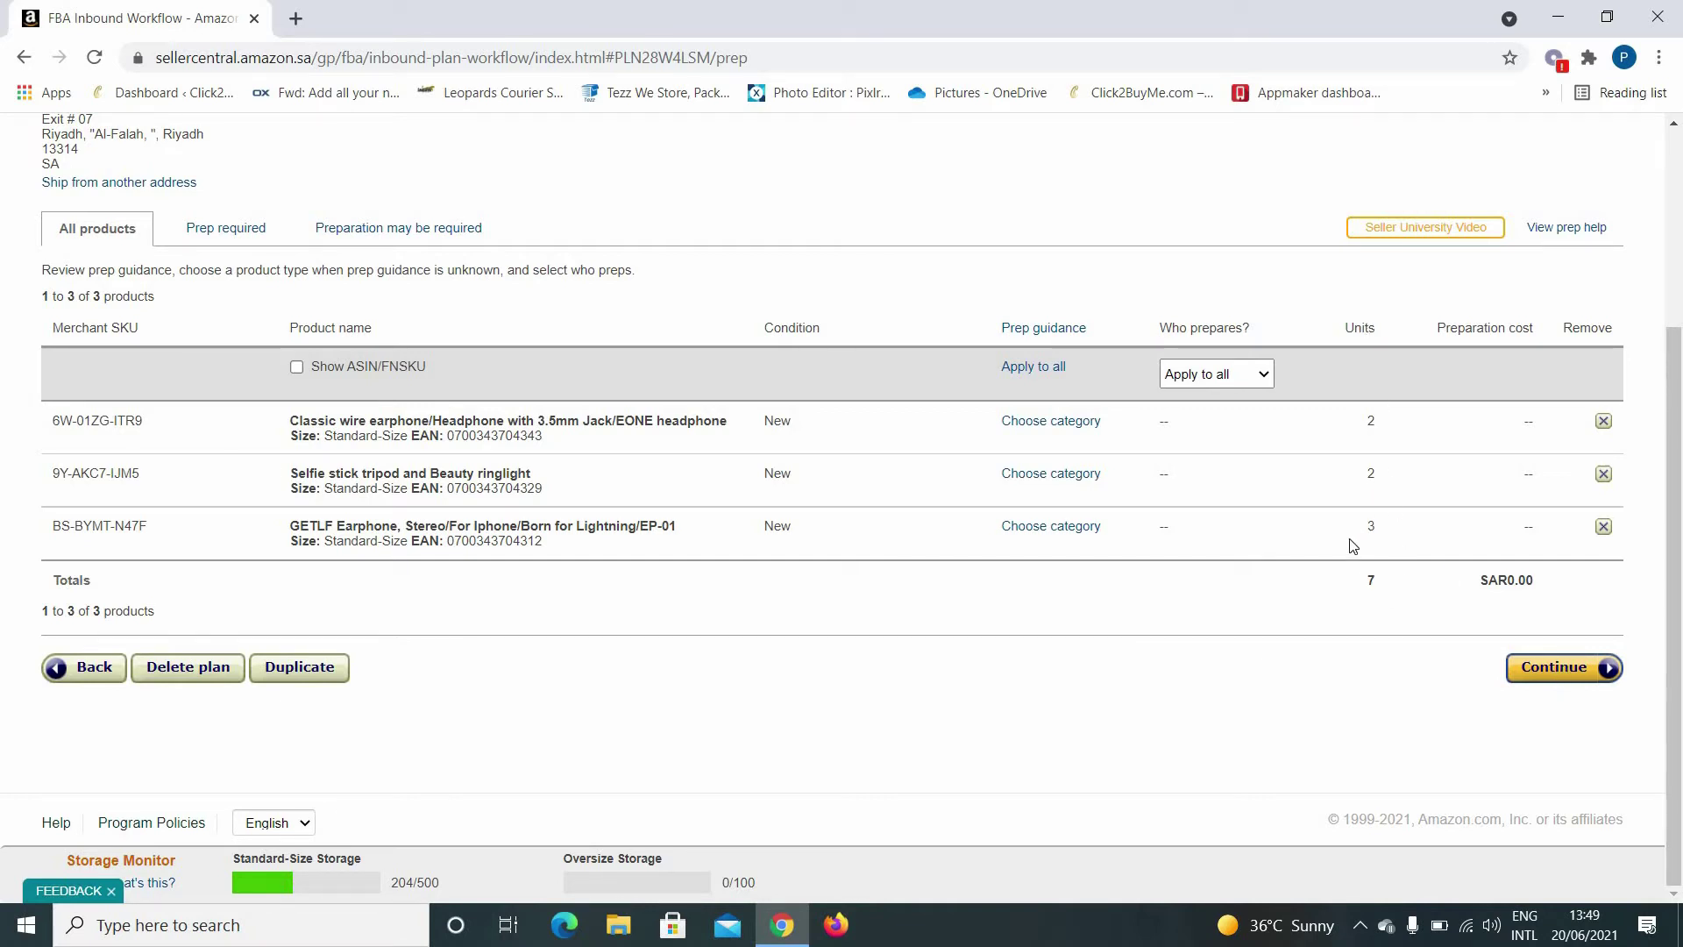
scroll(1359, 543, up, 3)
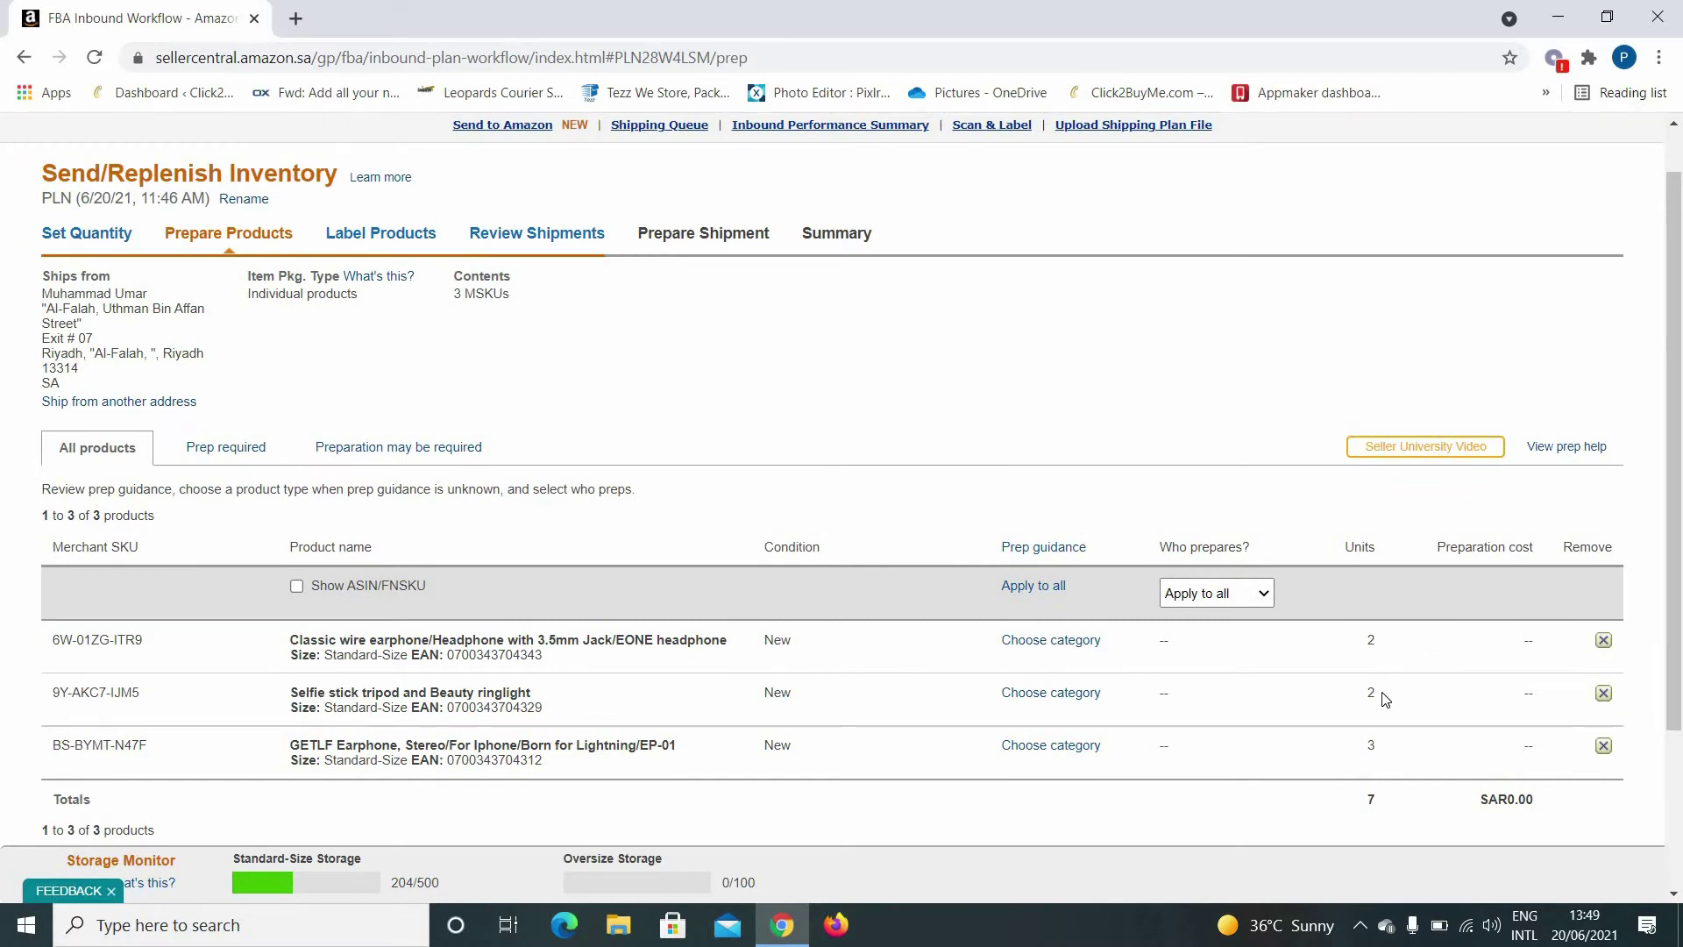
scroll(1385, 699, down, 1)
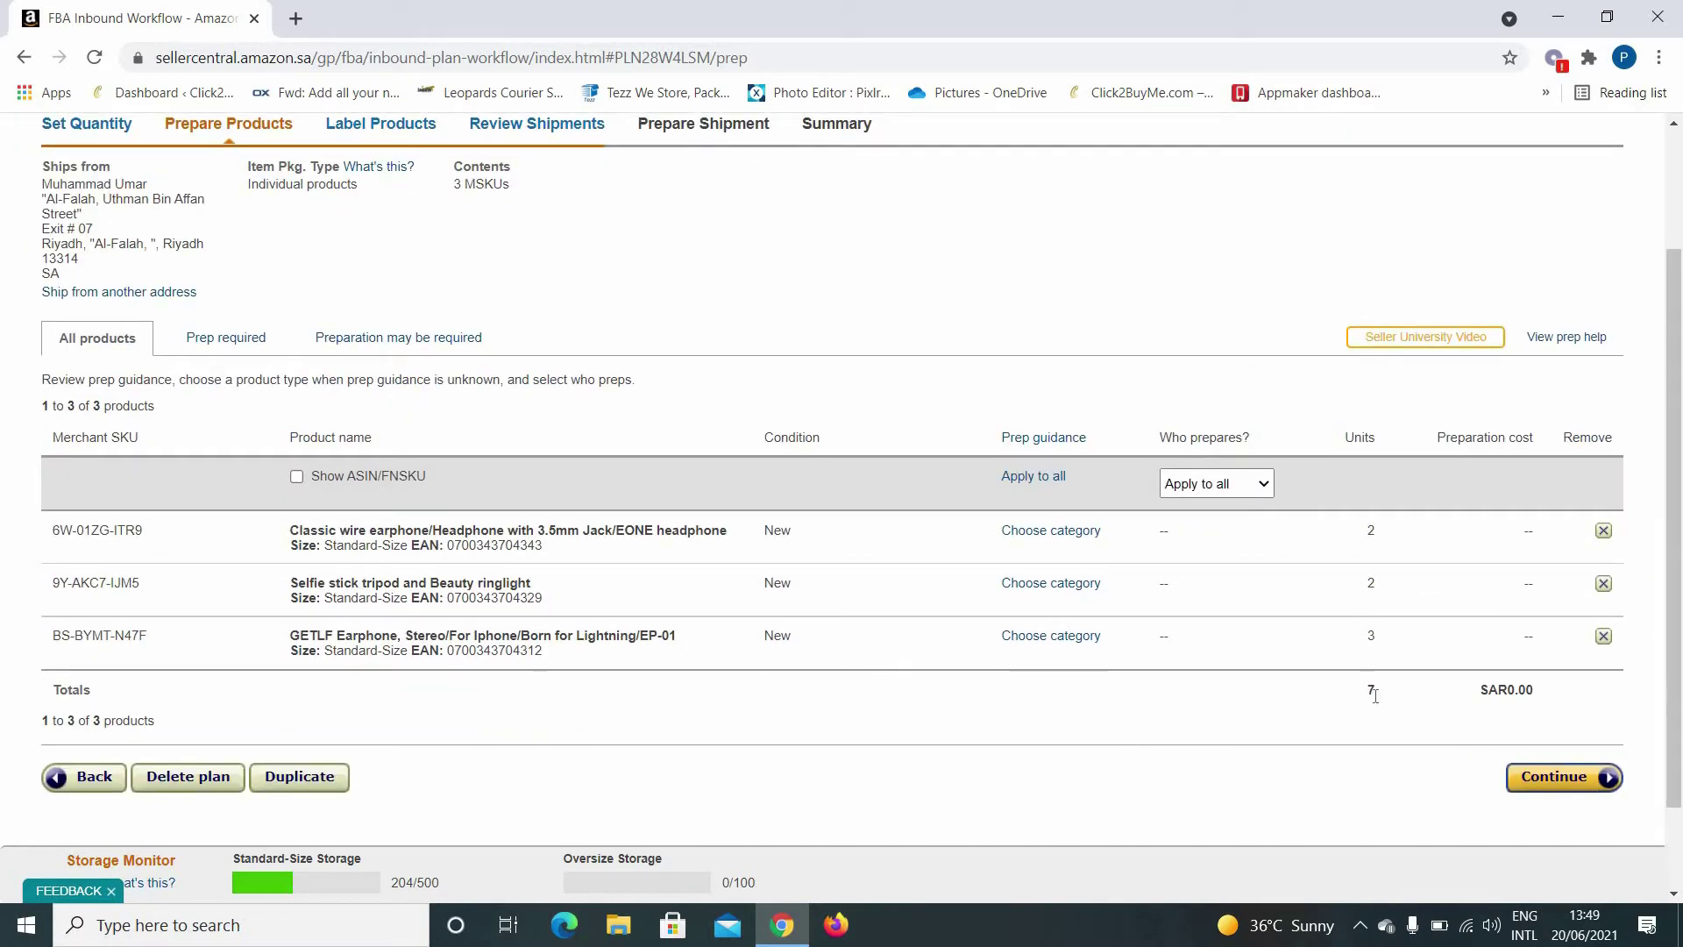
click(1565, 774)
Step: Generate the product labels as 24-up labels 63.5 mm x 33.9 mm on A4 and open the downloaded PDF to check them
scroll(877, 526, down, 3)
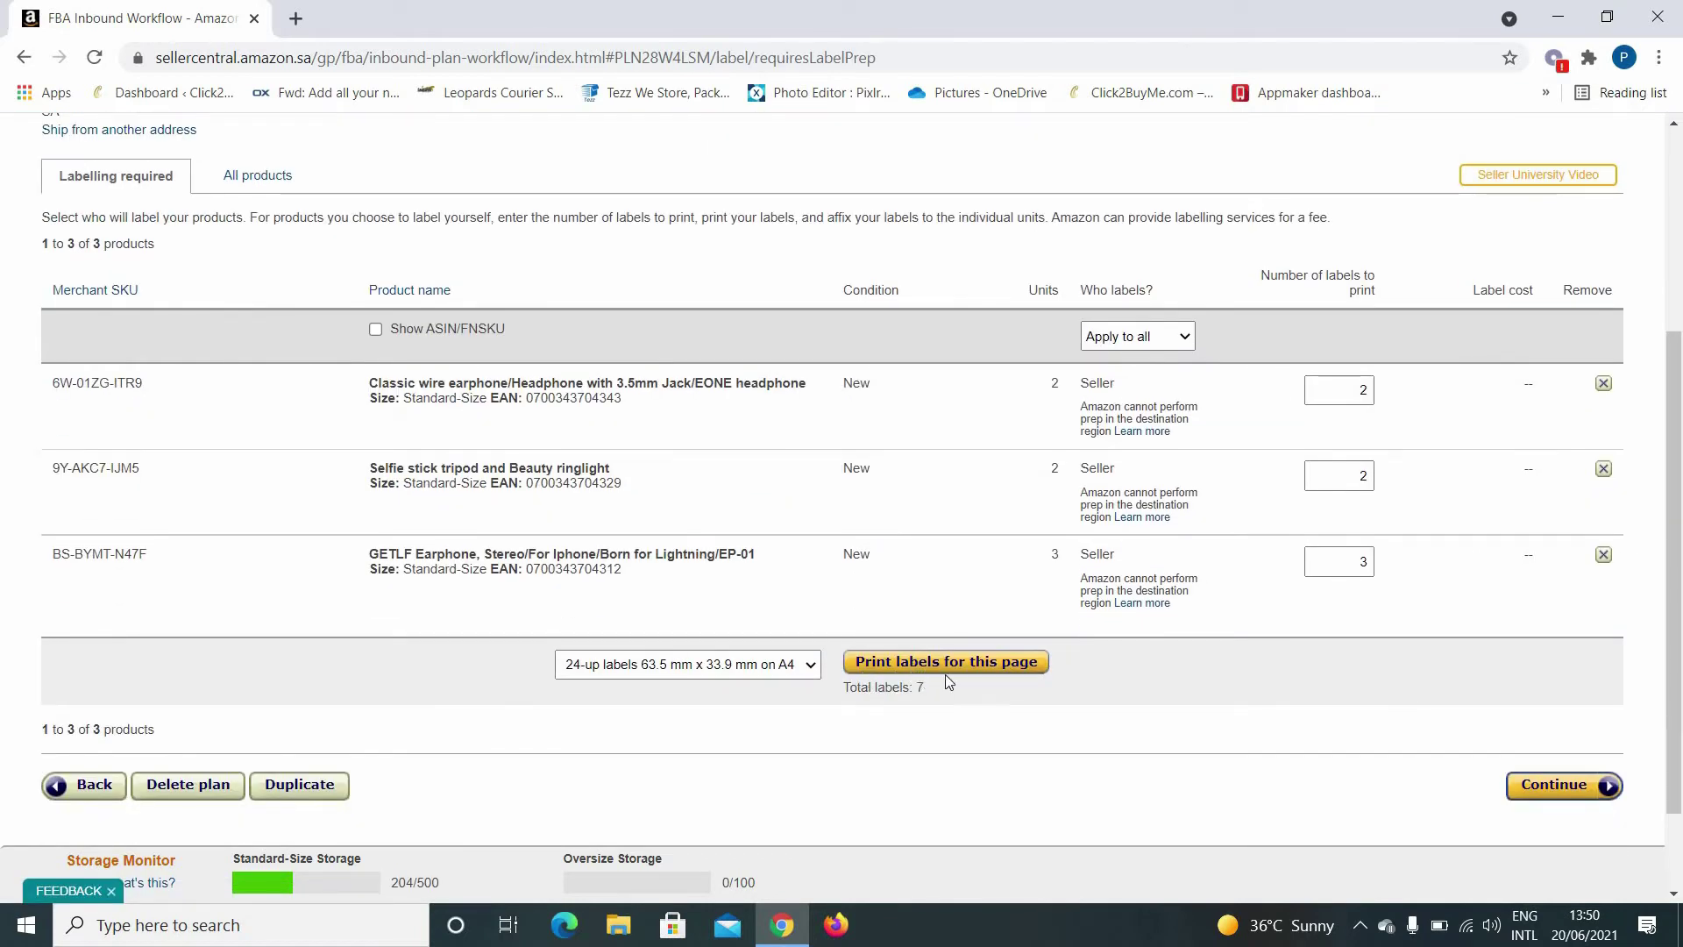
click(810, 671)
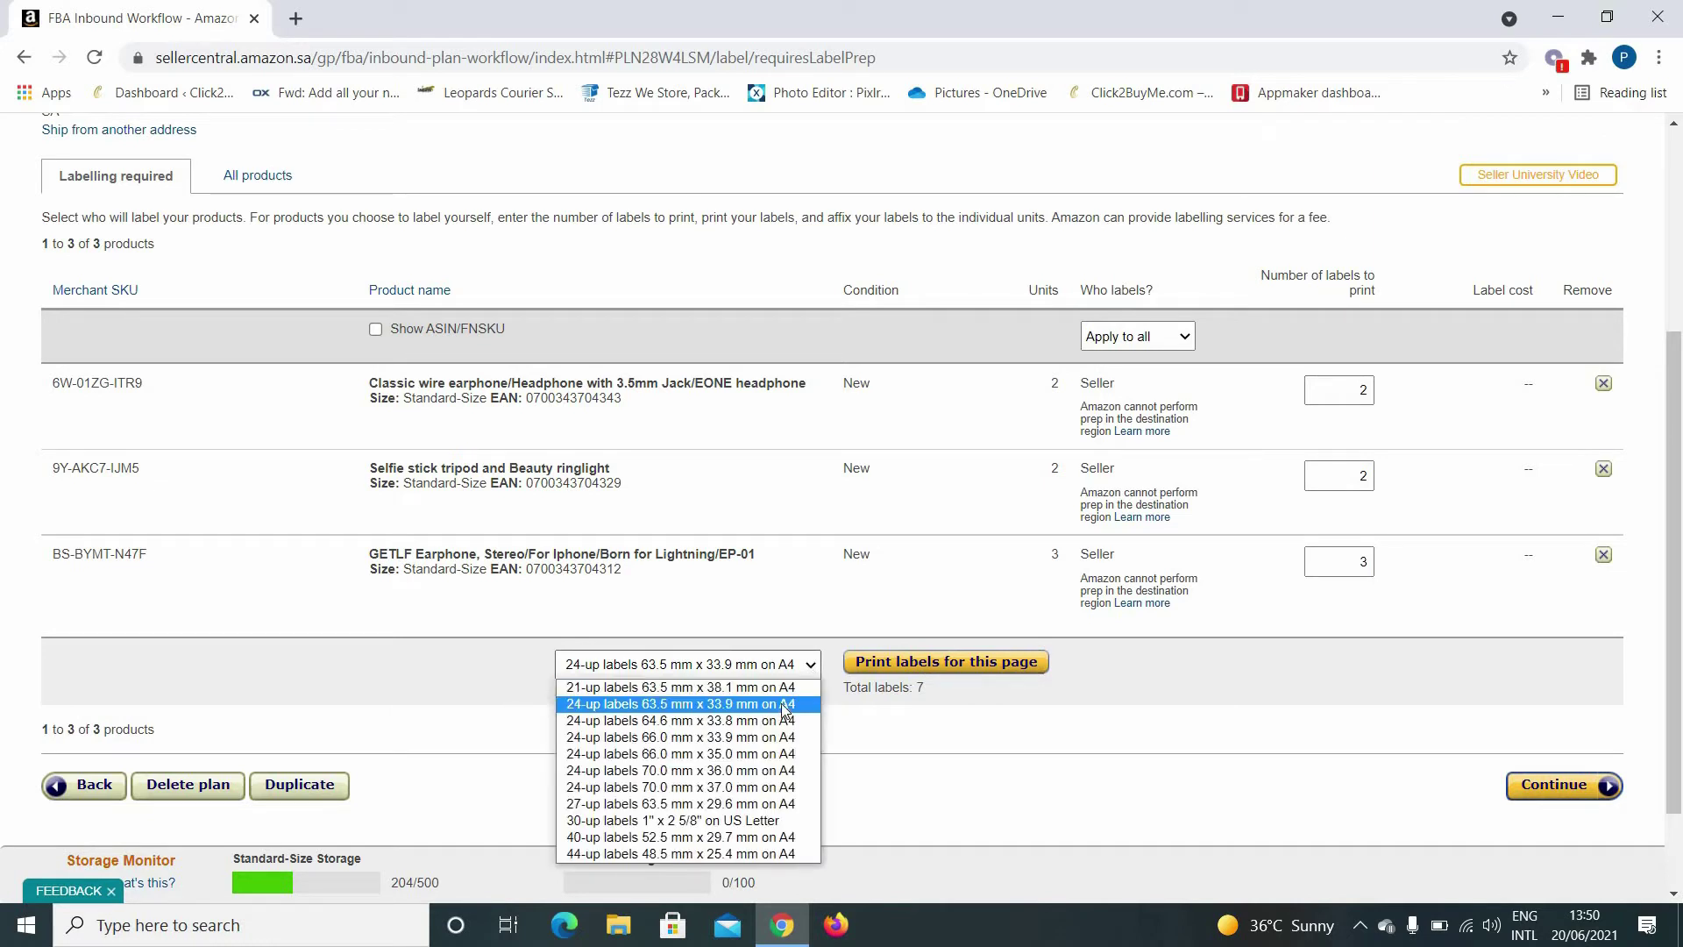
click(898, 677)
click(964, 671)
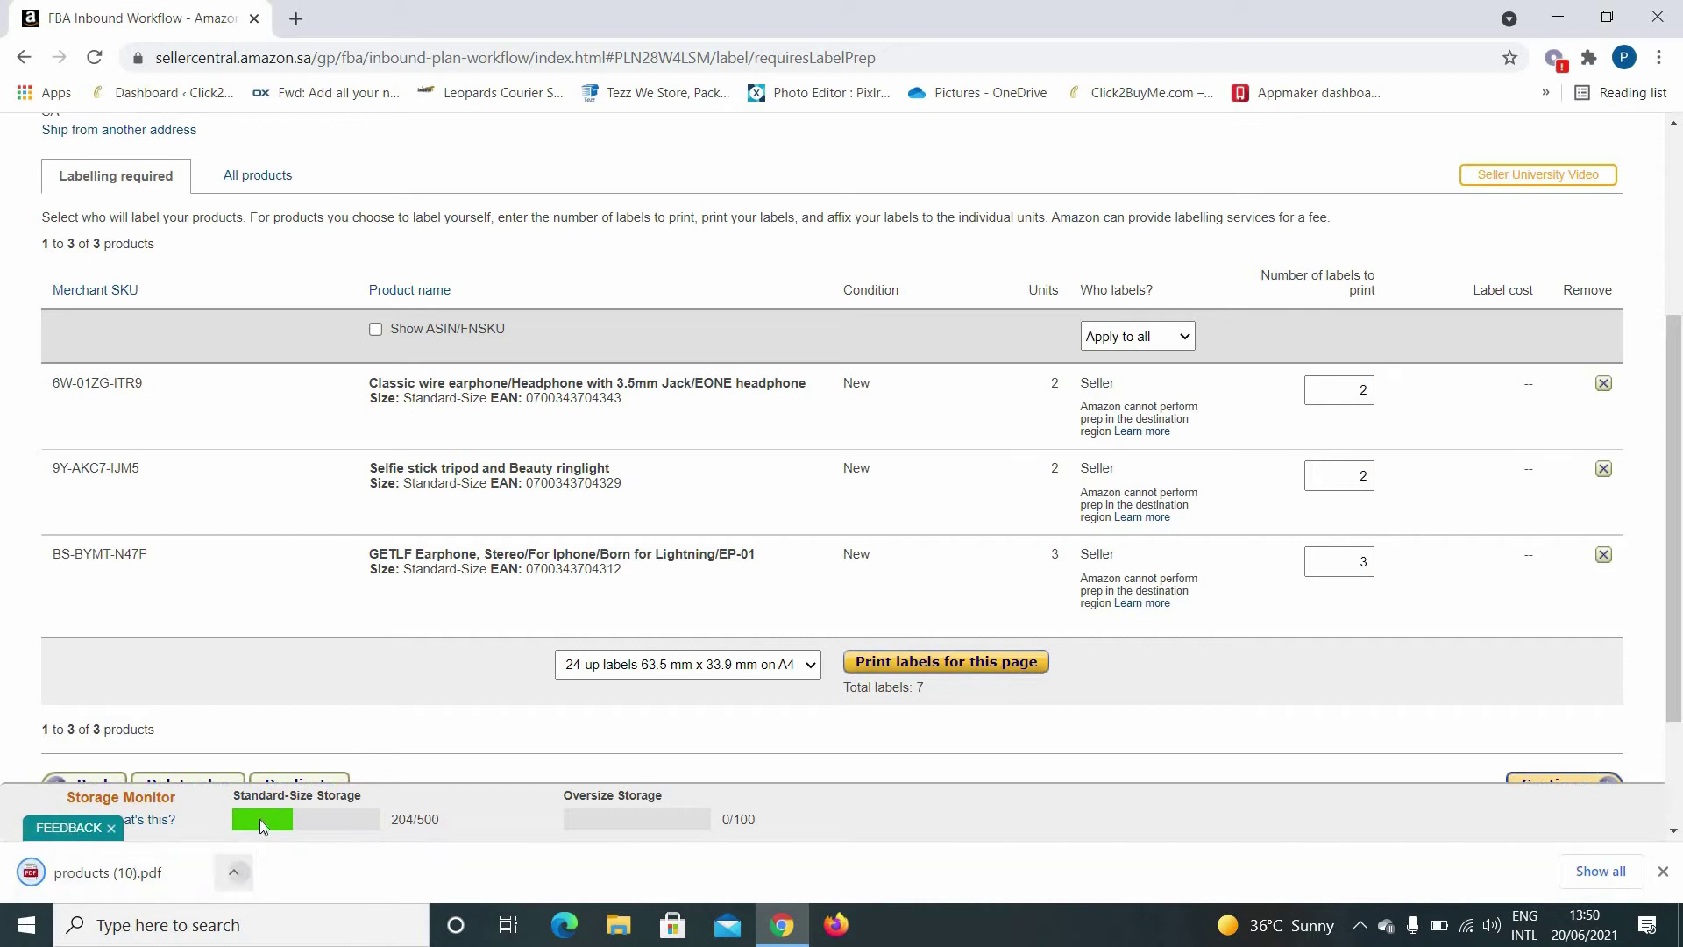
click(234, 871)
click(267, 707)
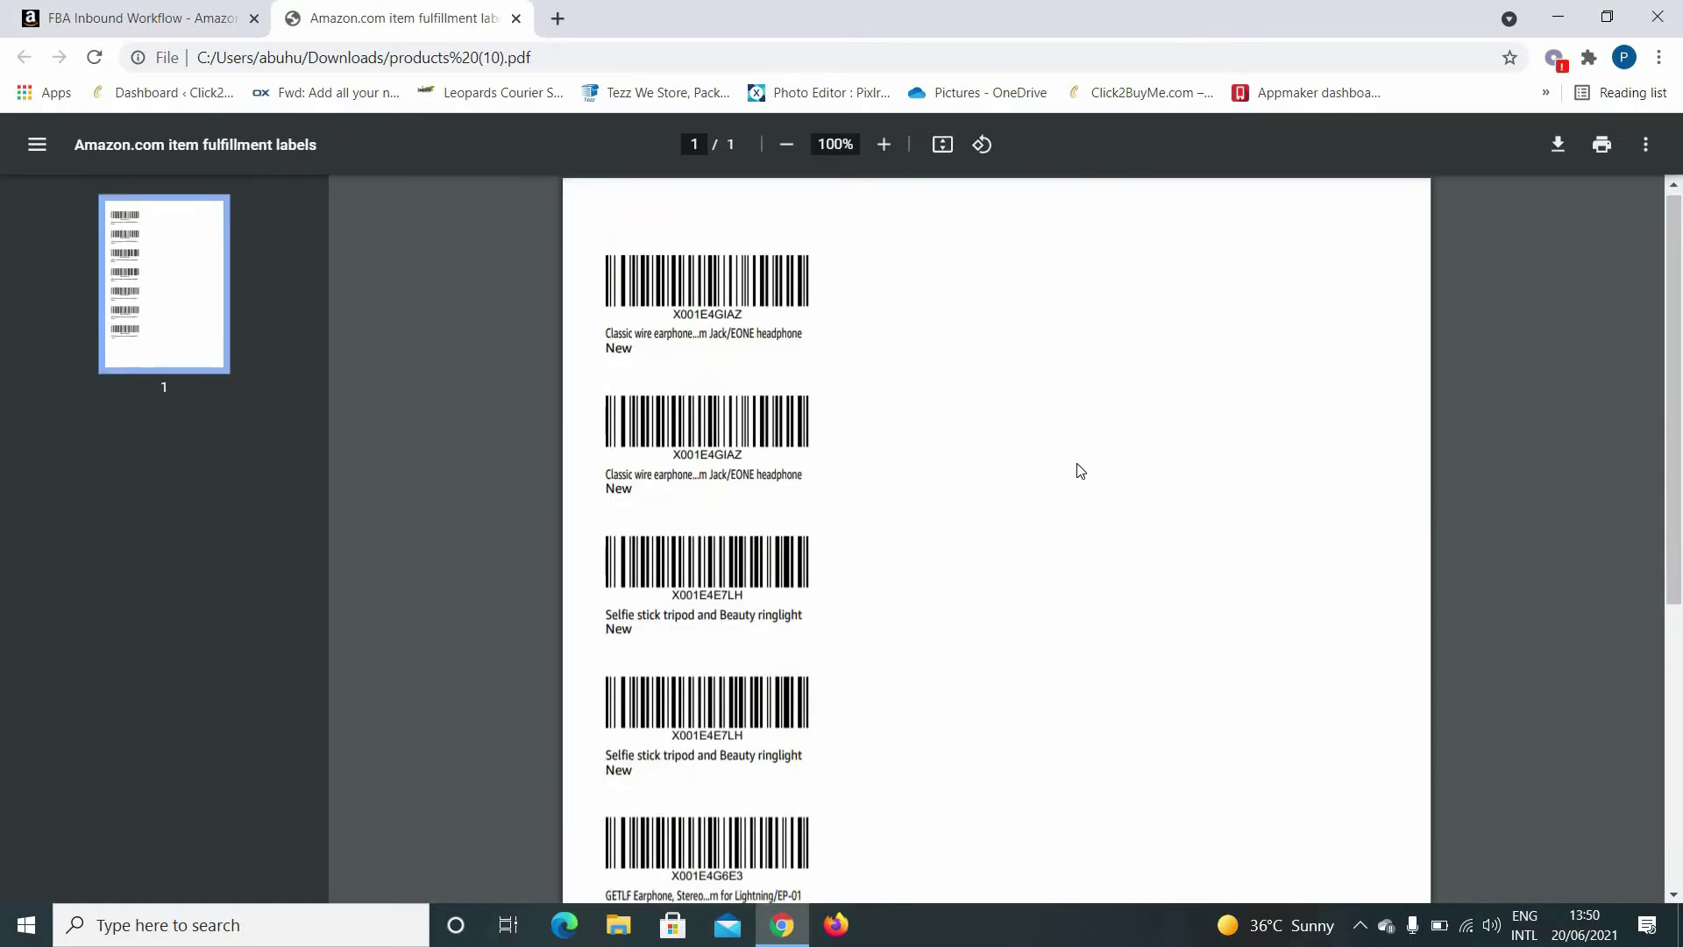
scroll(1072, 473, down, 4)
scroll(1075, 517, up, 3)
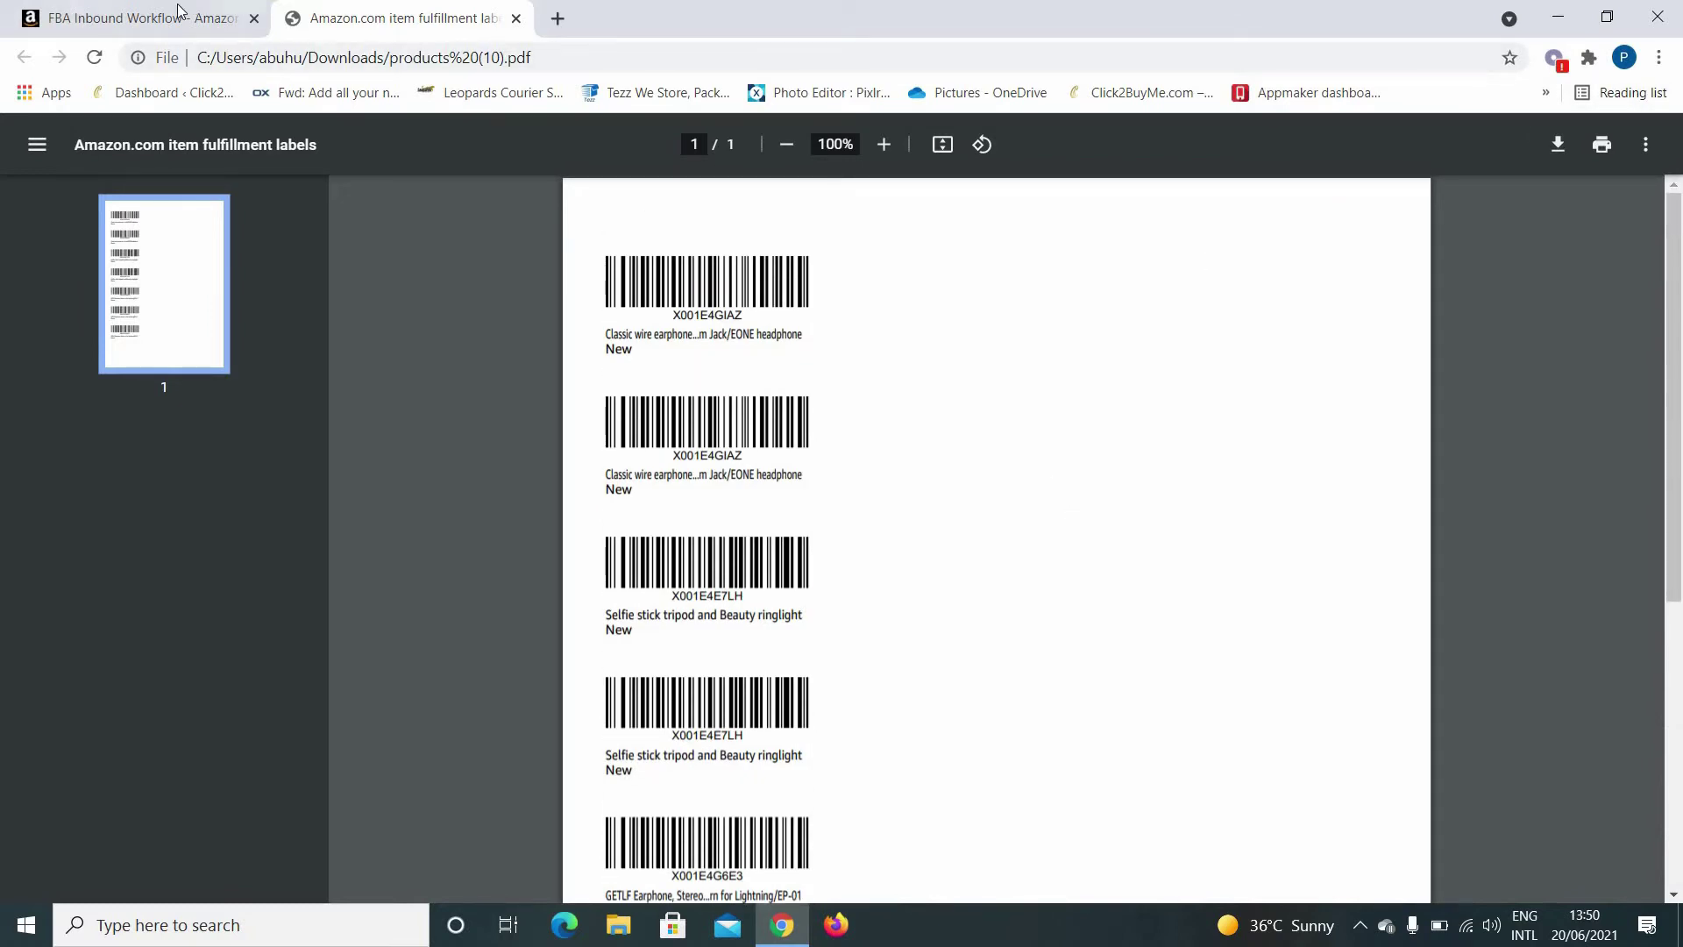
Step: Generate the product labels again as 21-up labels 63.5 mm x 38.1 mm on A4 and review the downloaded PDF
click(221, 11)
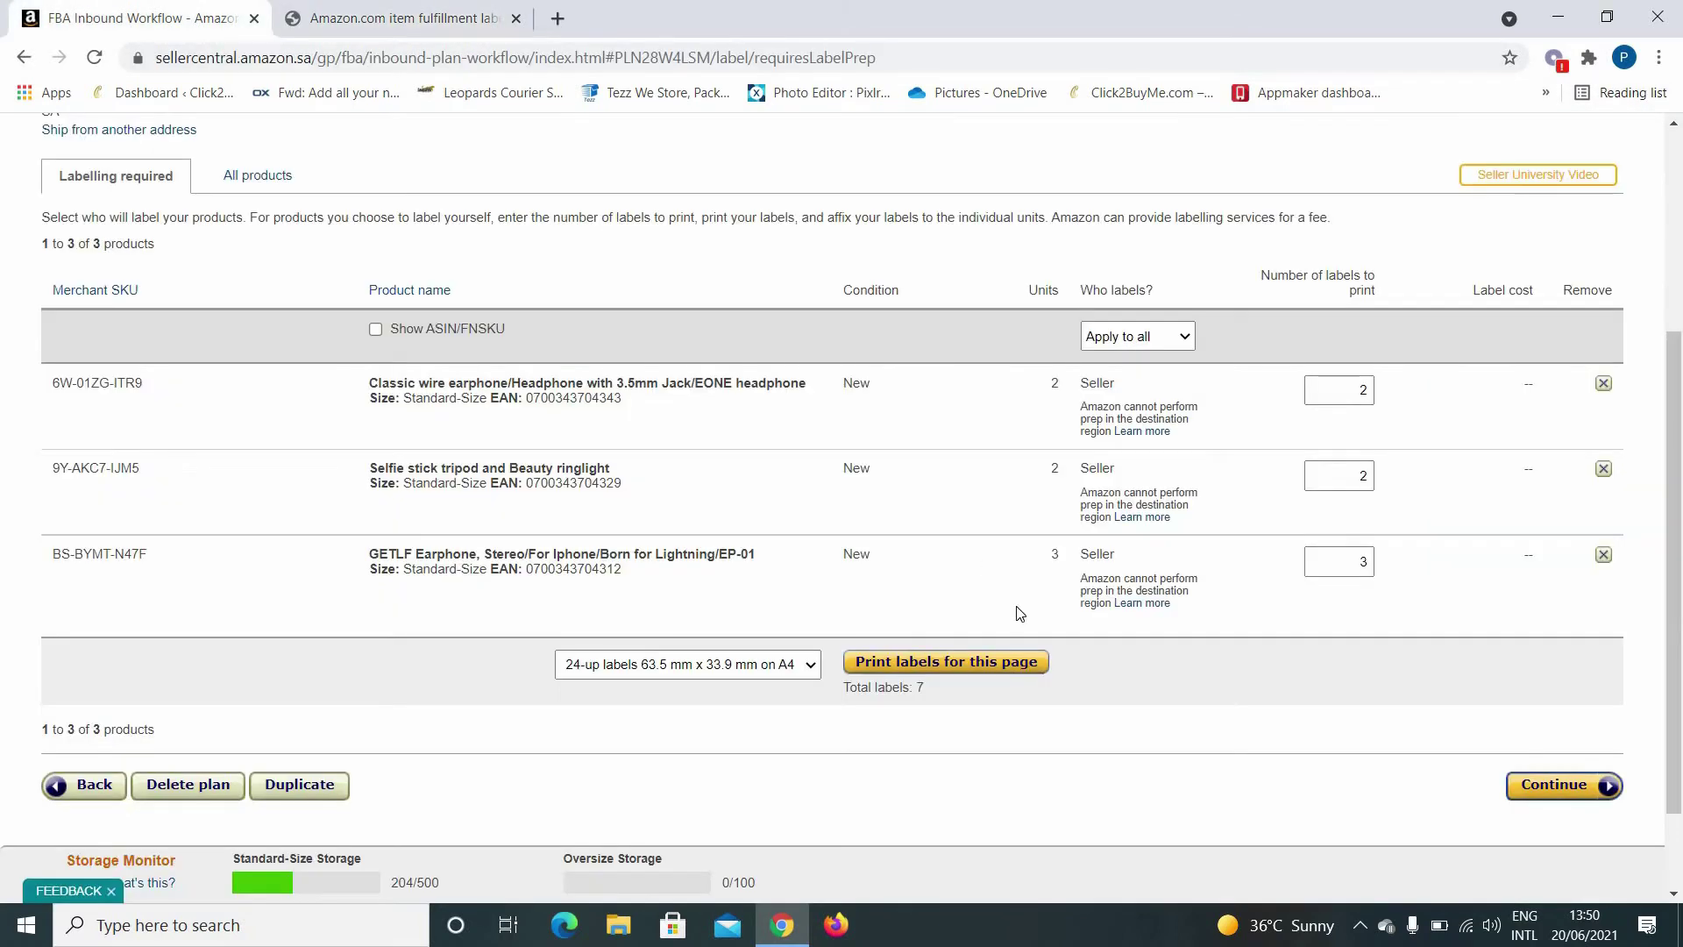
click(811, 668)
click(684, 698)
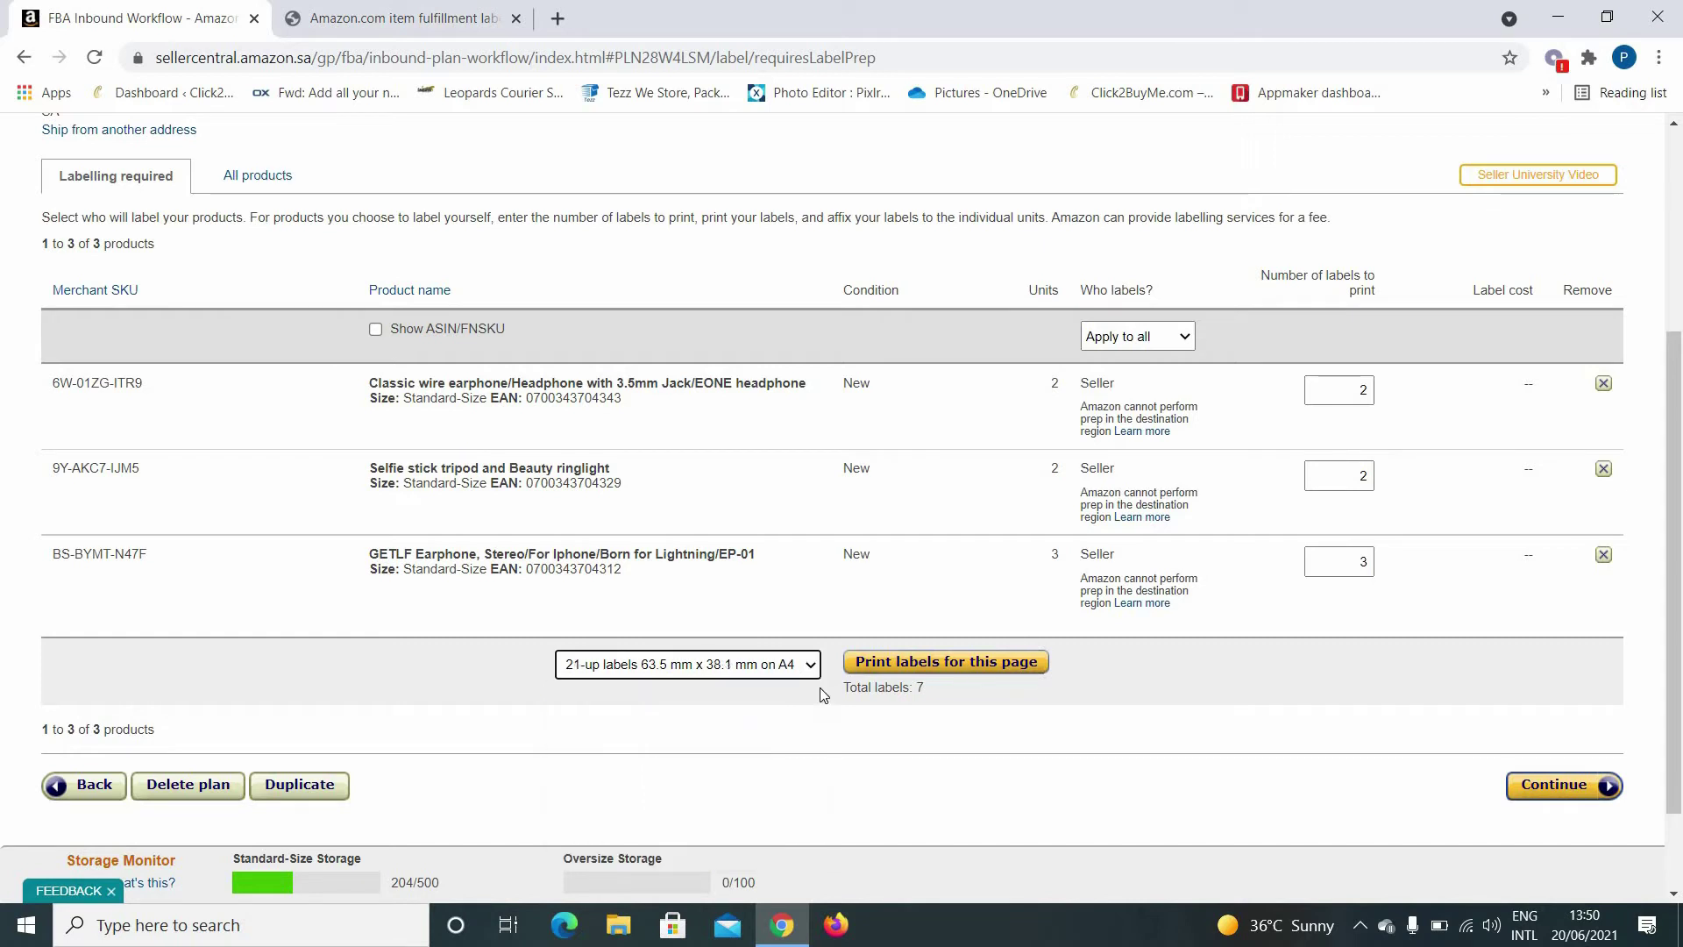
click(918, 671)
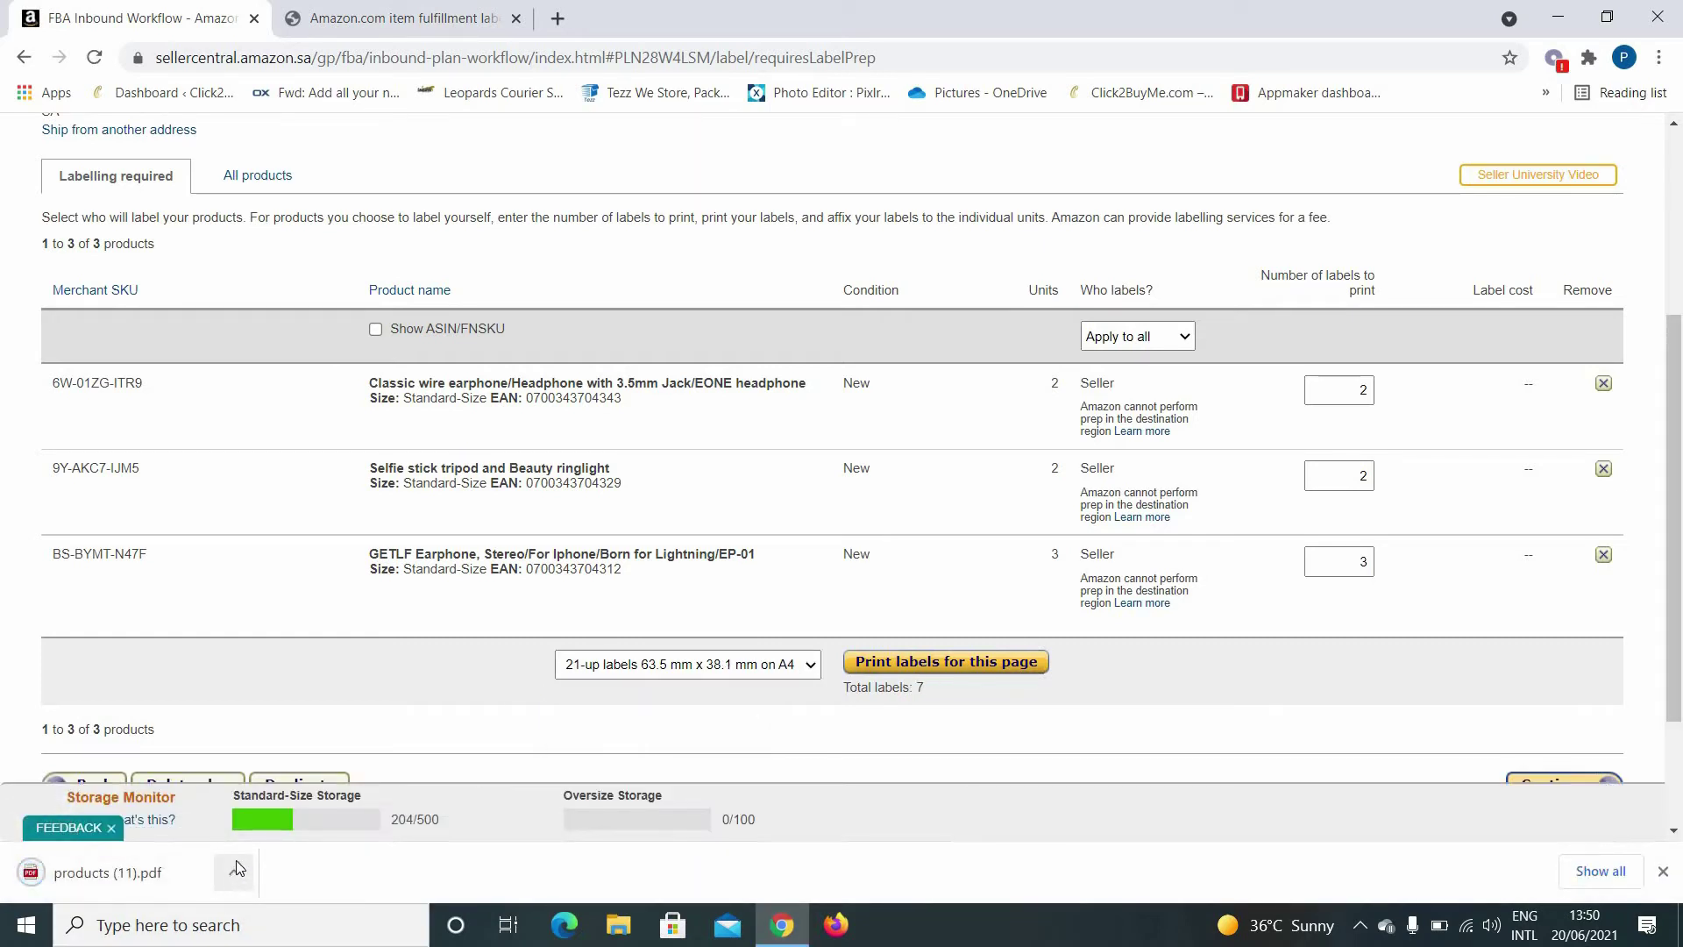
click(233, 873)
click(292, 707)
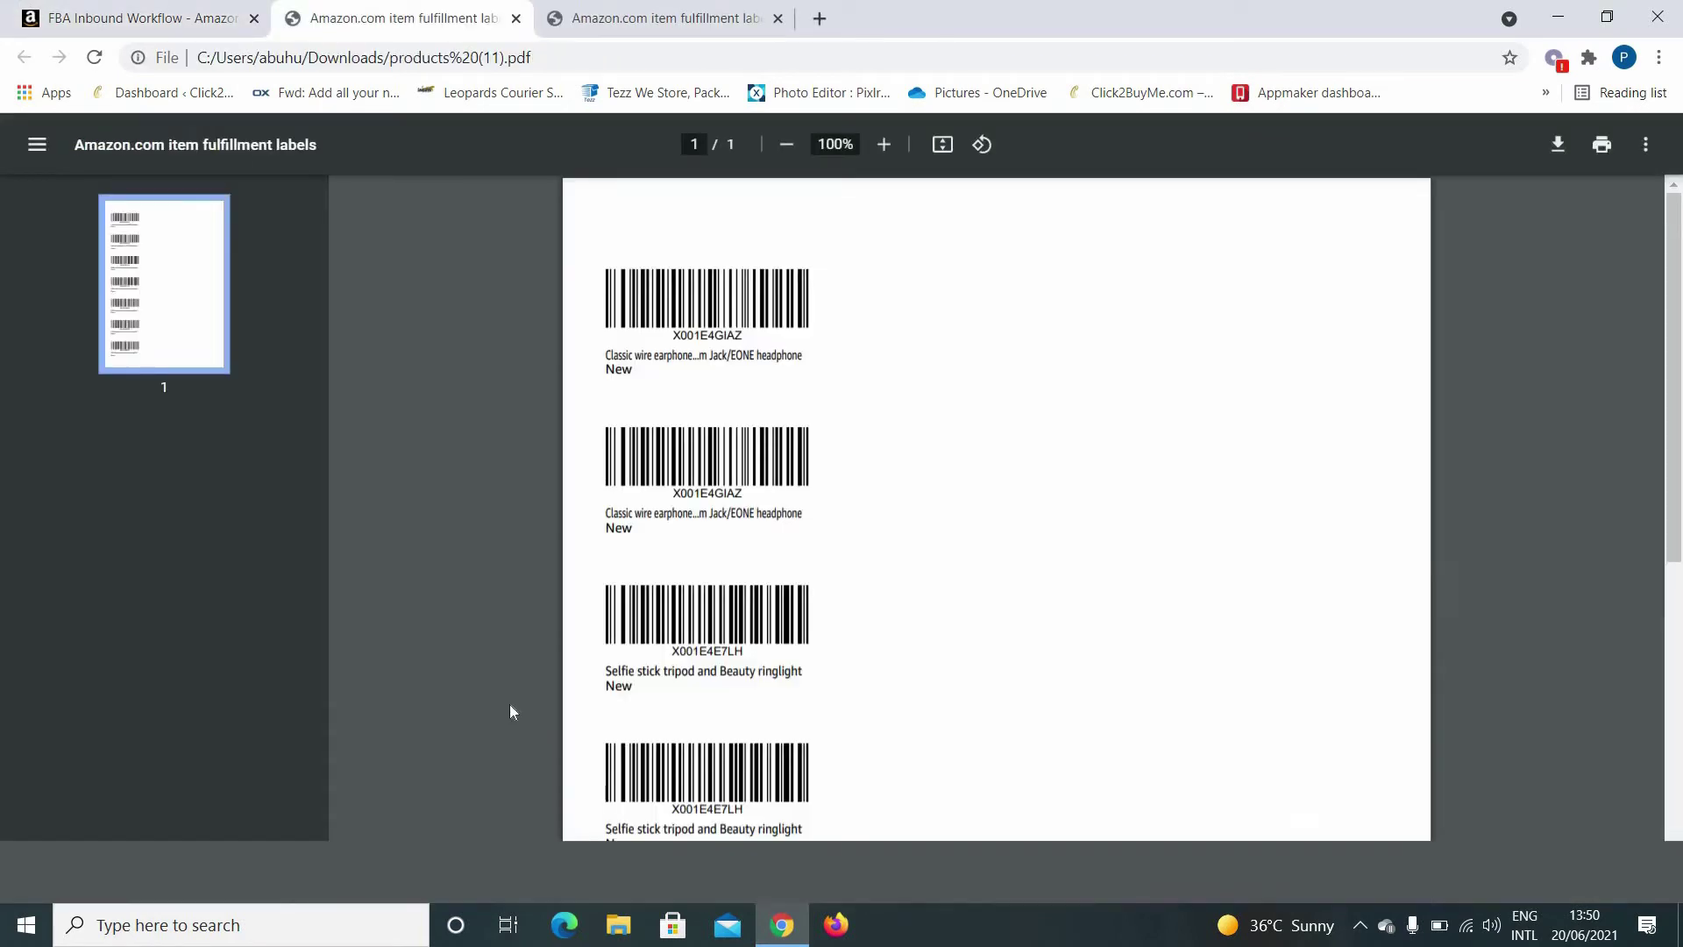
scroll(1090, 465, down, 5)
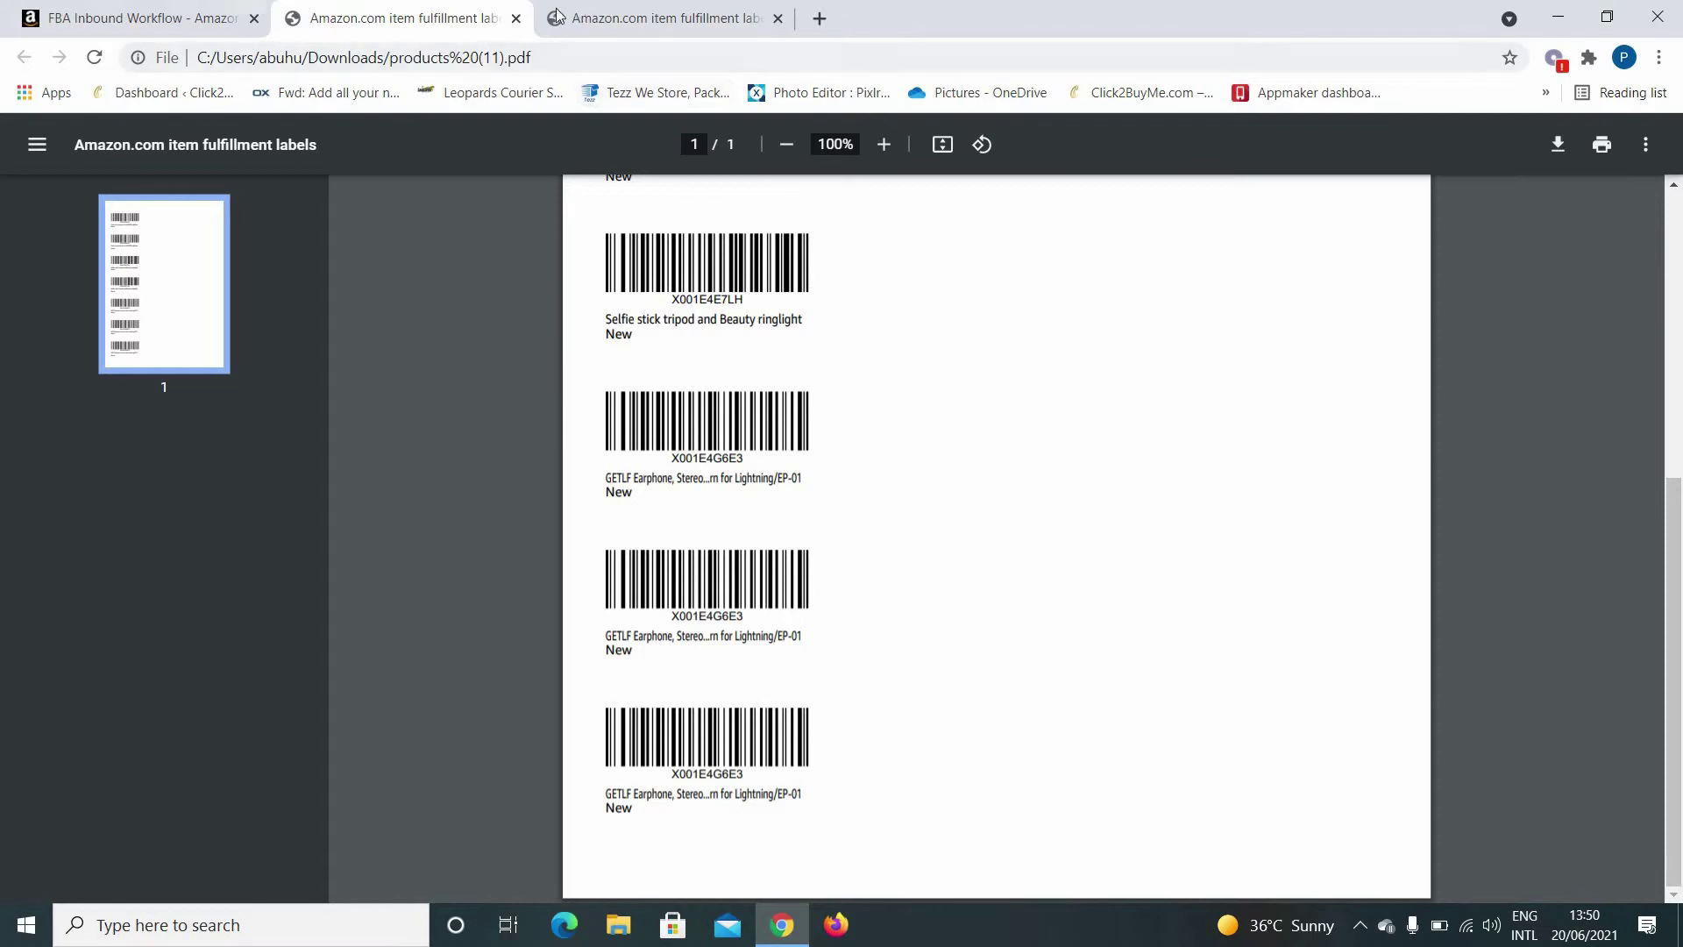
click(631, 19)
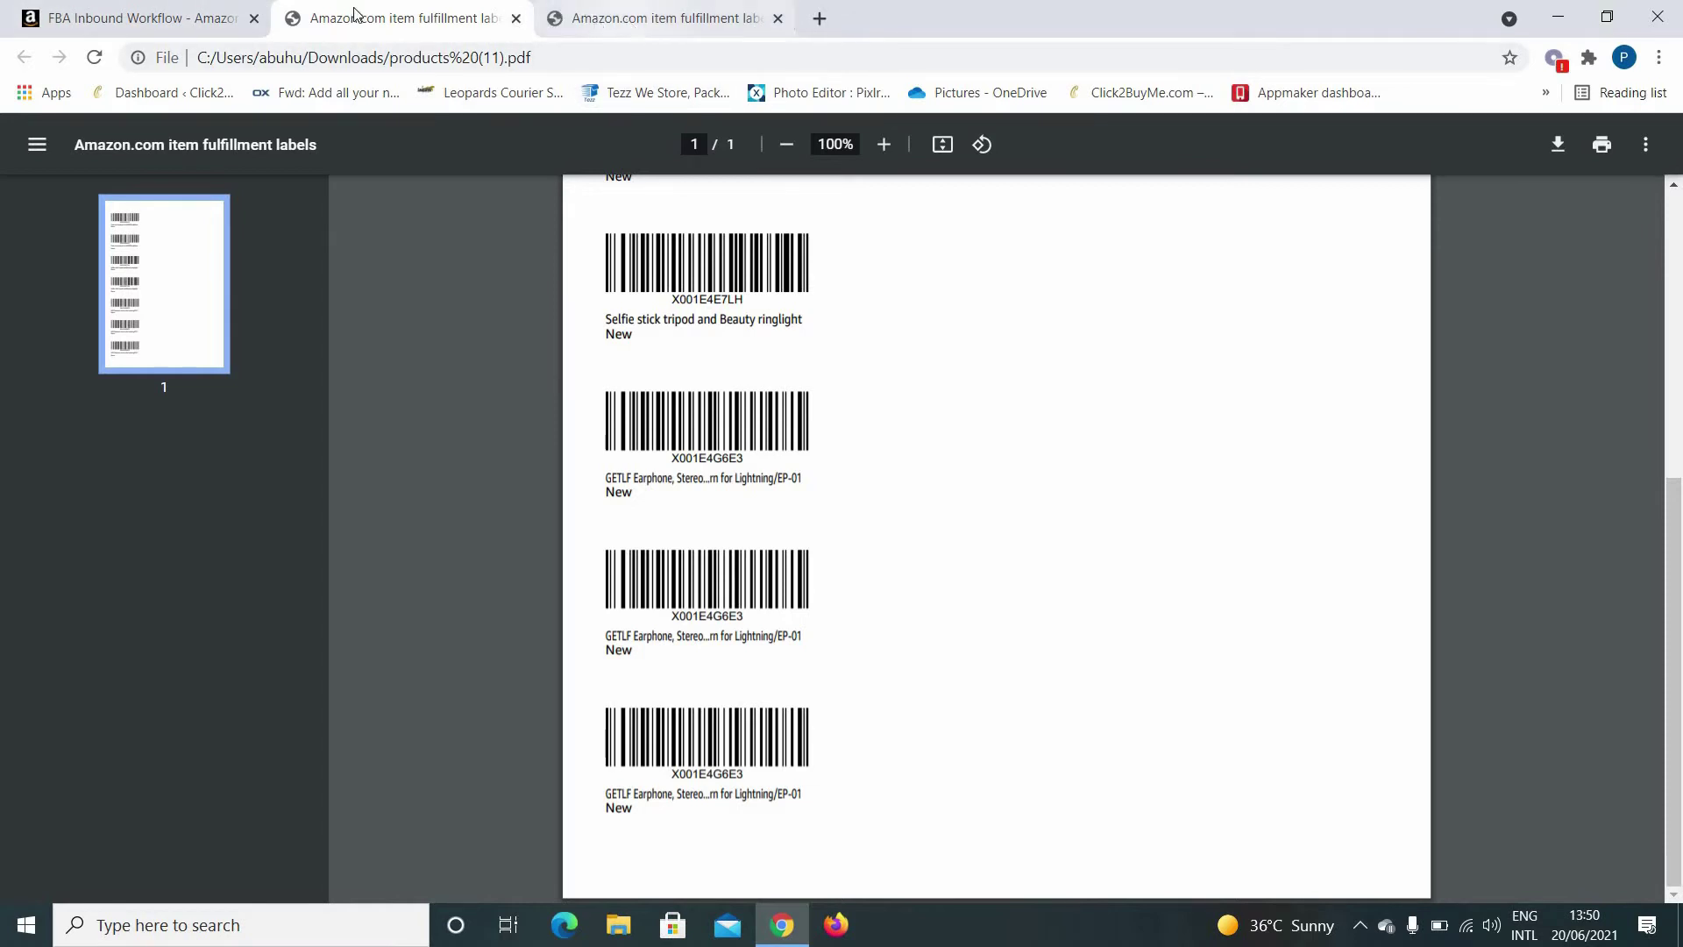
Step: Return to the shipping plan, proceed to the shipment review and approve the new shipment under its suggested name
click(152, 26)
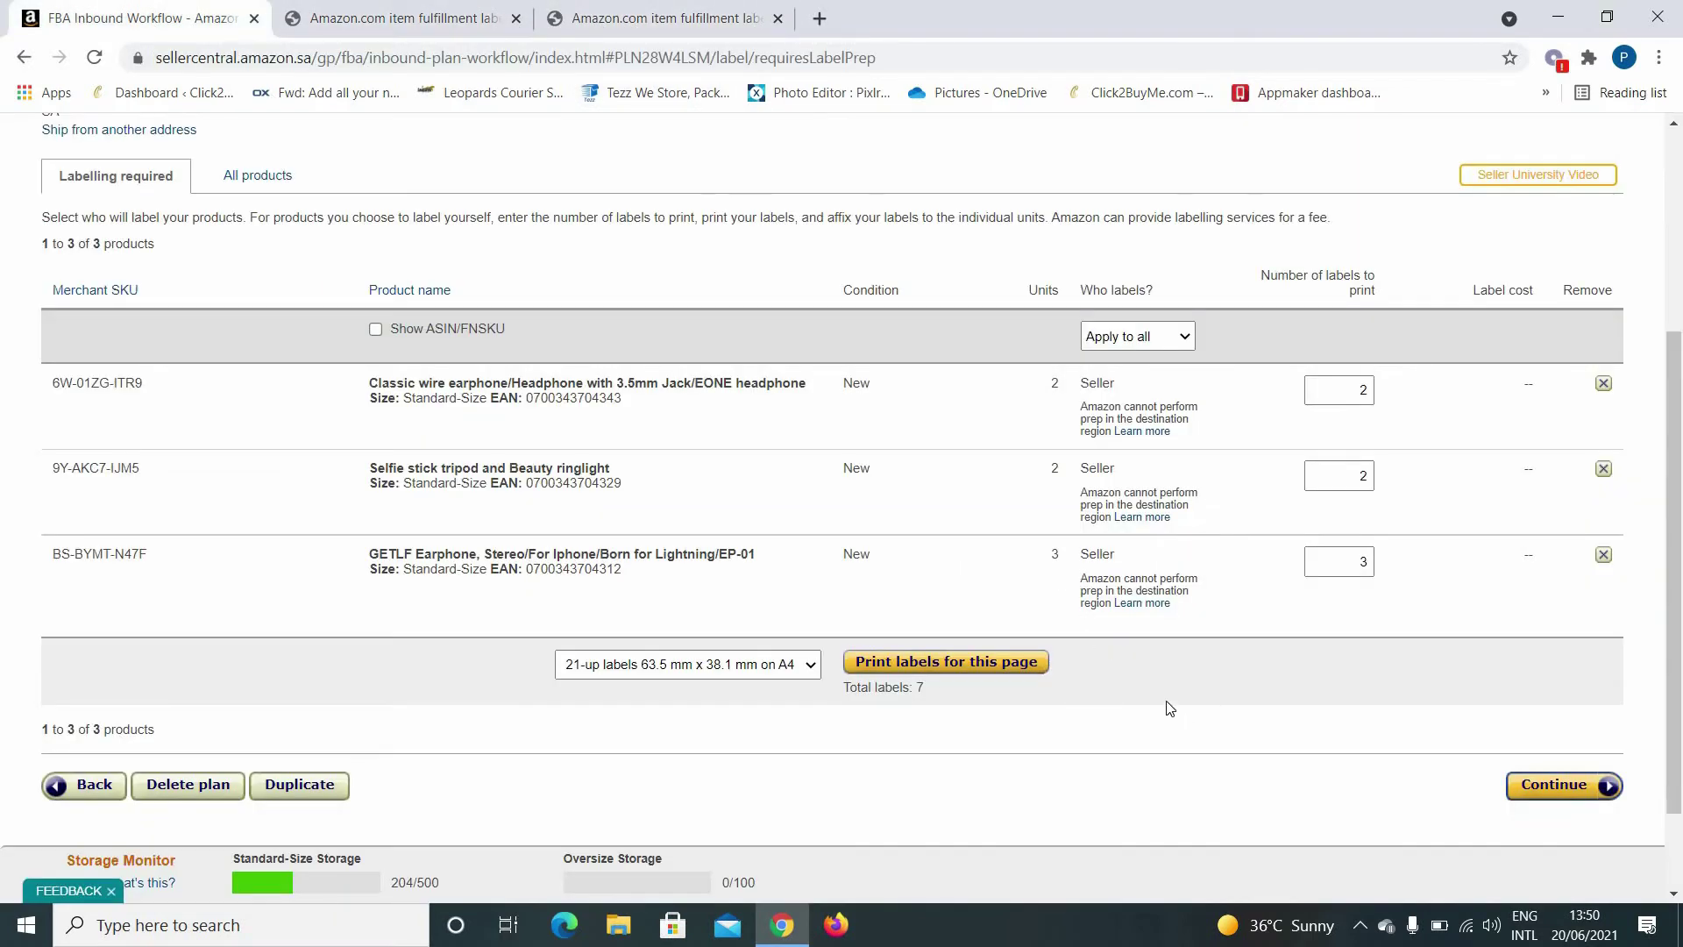
click(1558, 787)
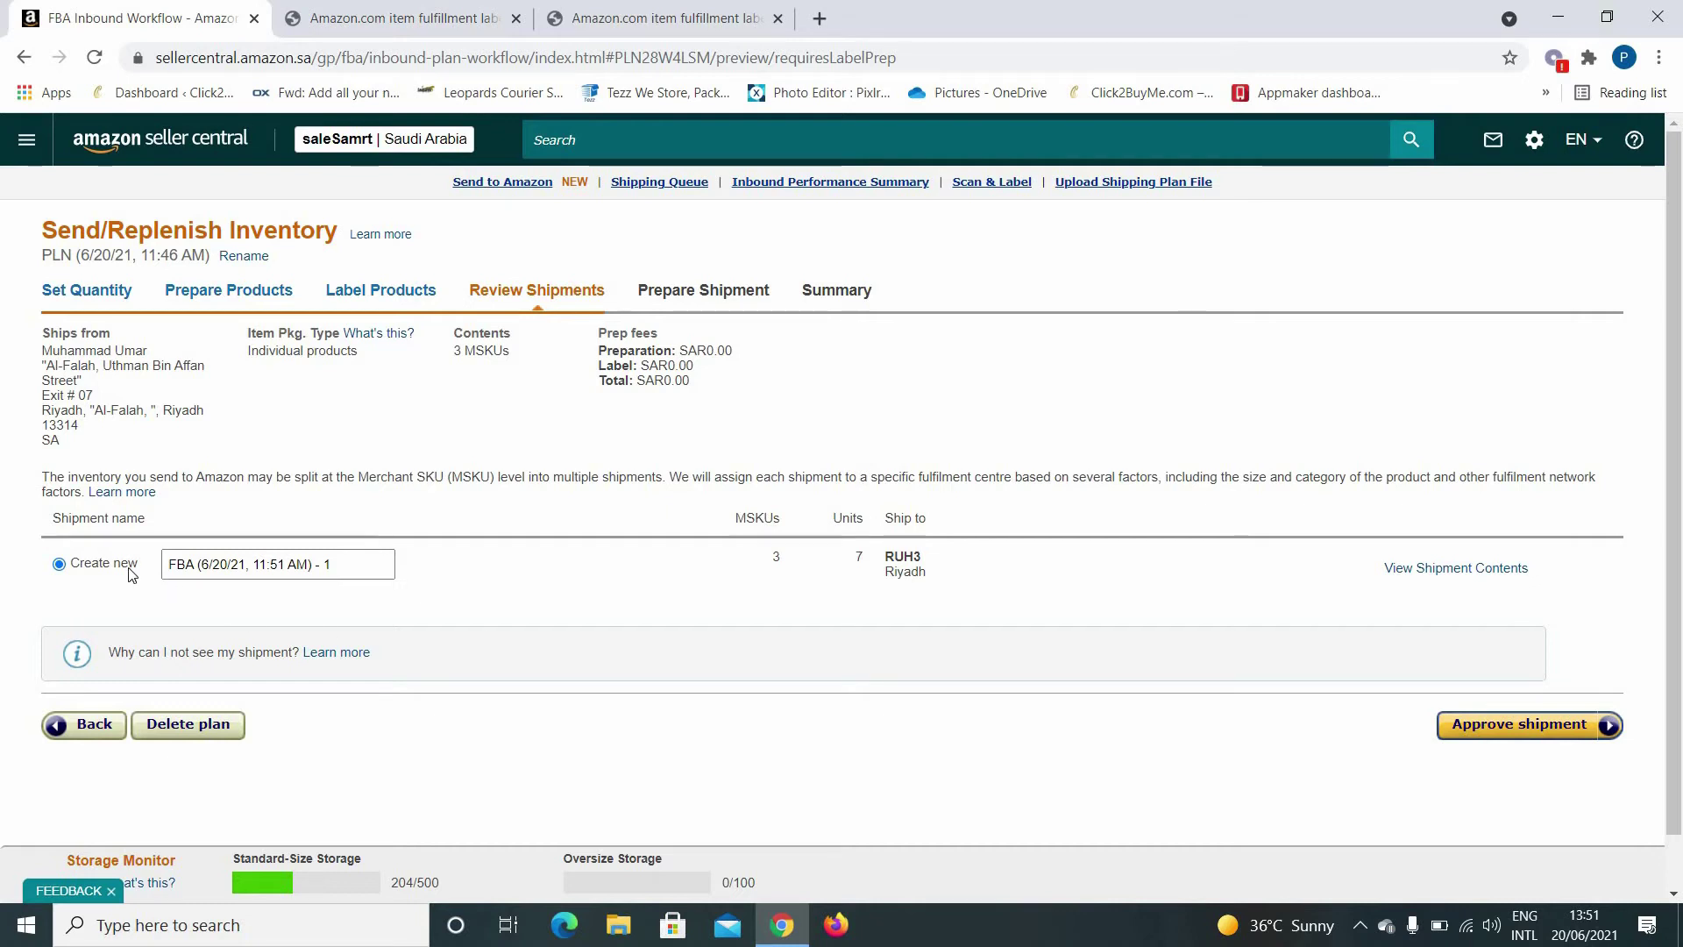
click(350, 565)
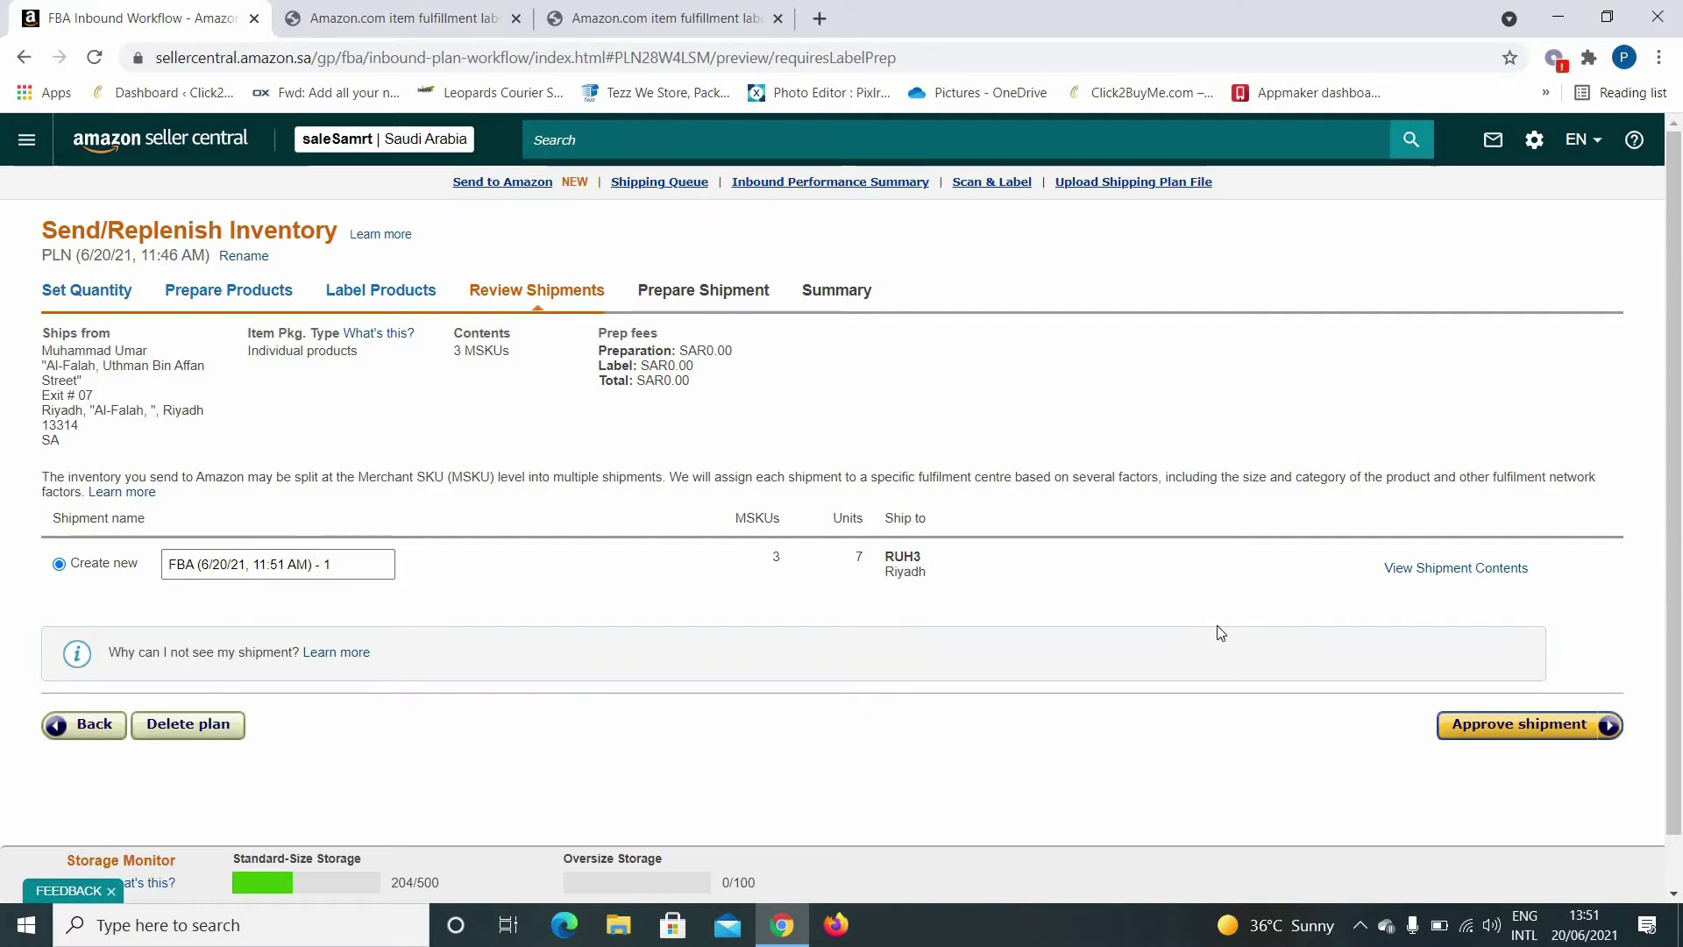
scroll(1382, 675, down, 1)
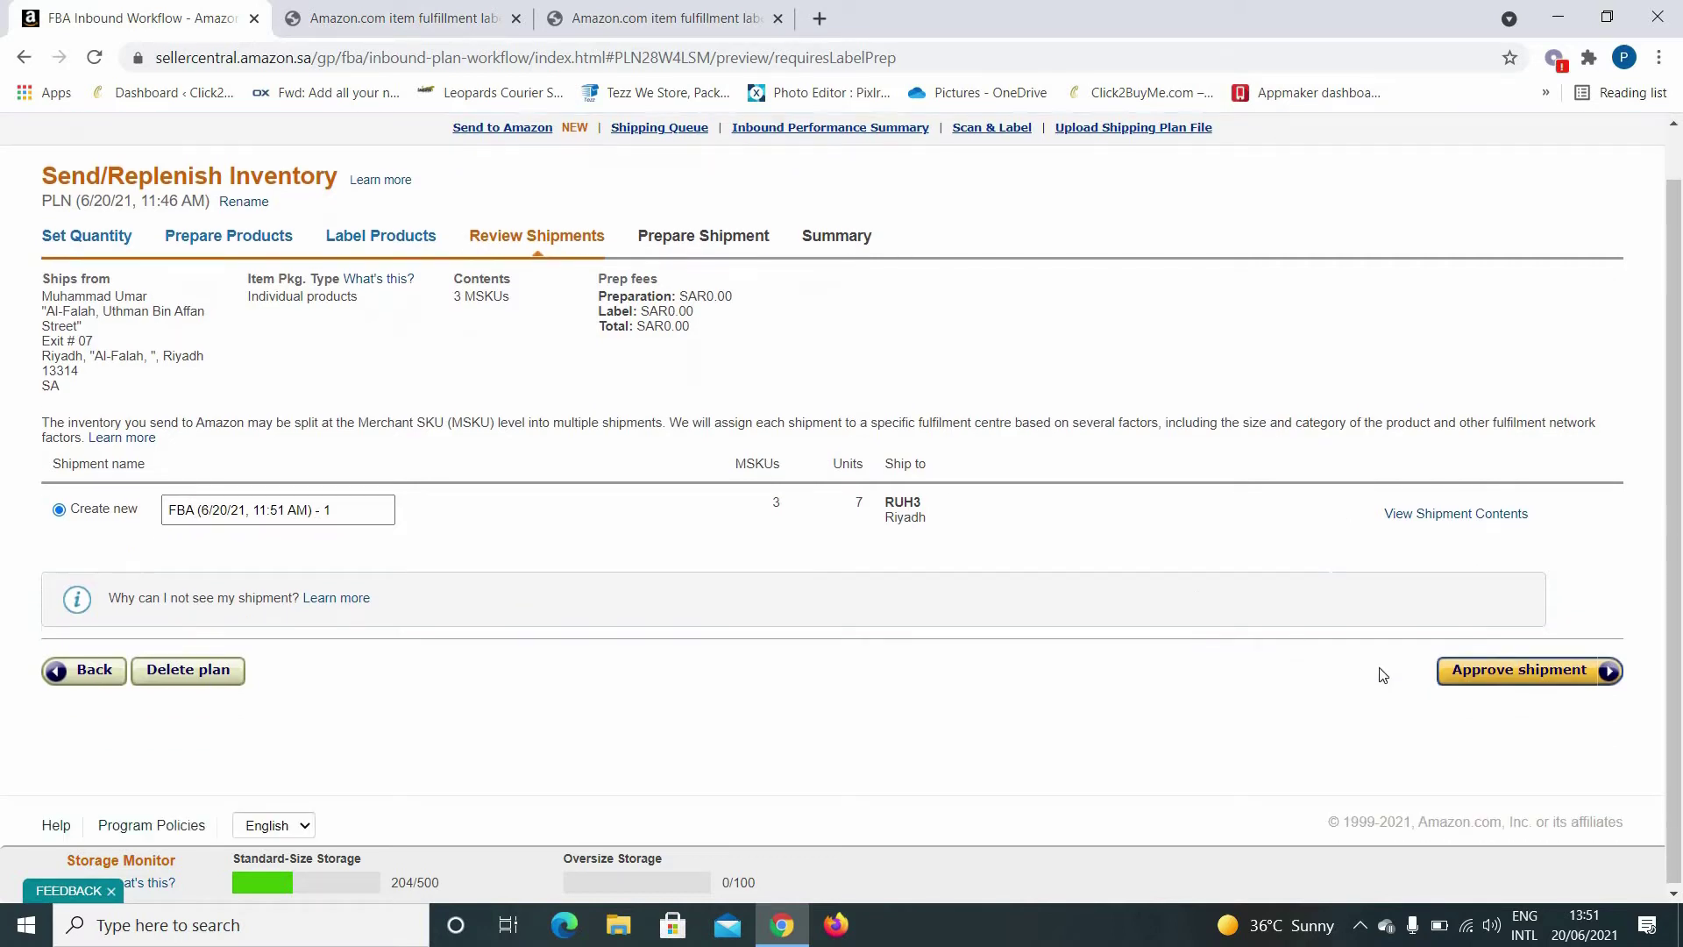
click(1543, 668)
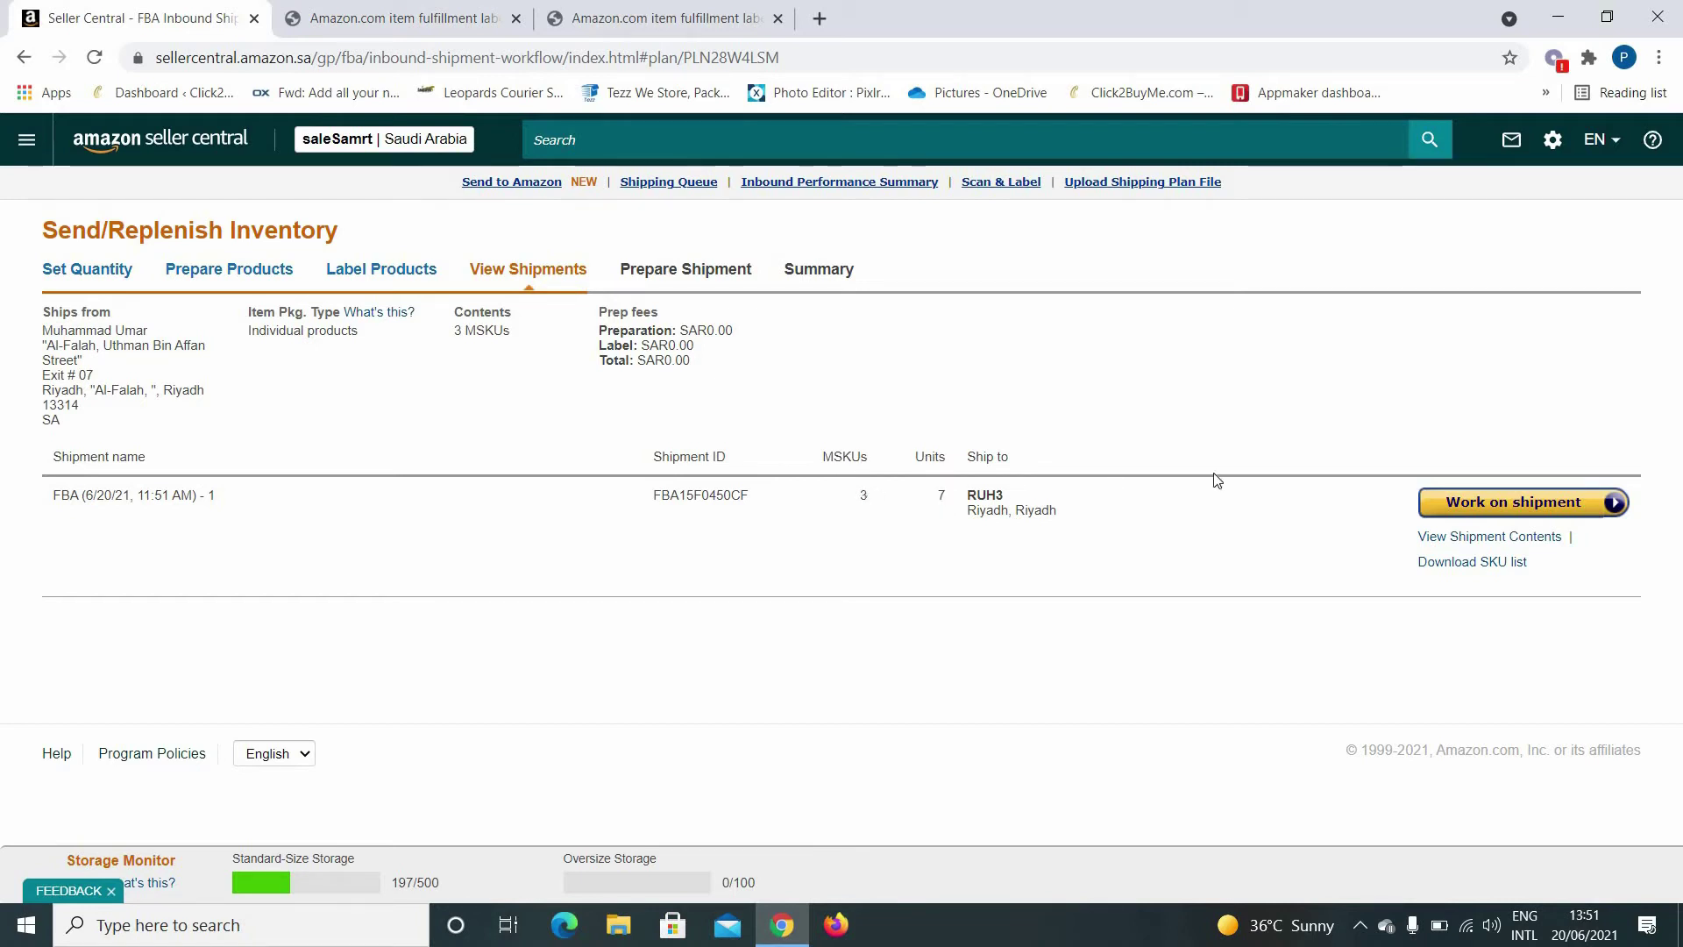
Step: Start working on the approved shipment and set the small parcel delivery carrier to Other
click(1481, 504)
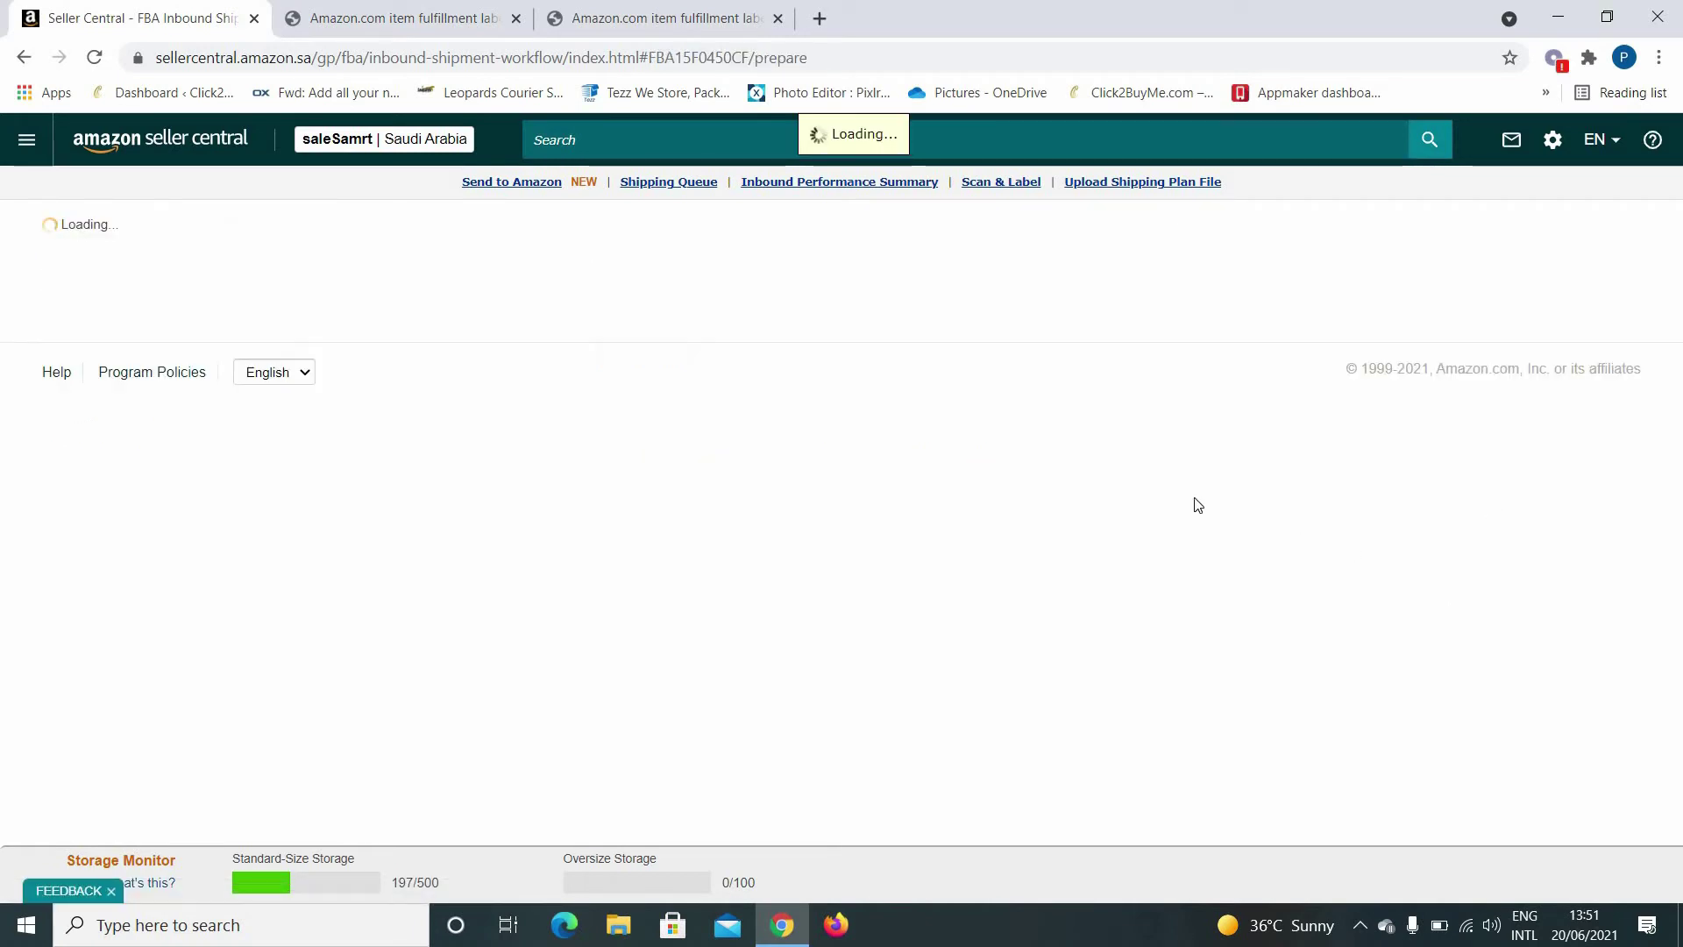
scroll(817, 595, down, 1)
scroll(817, 596, down, 3)
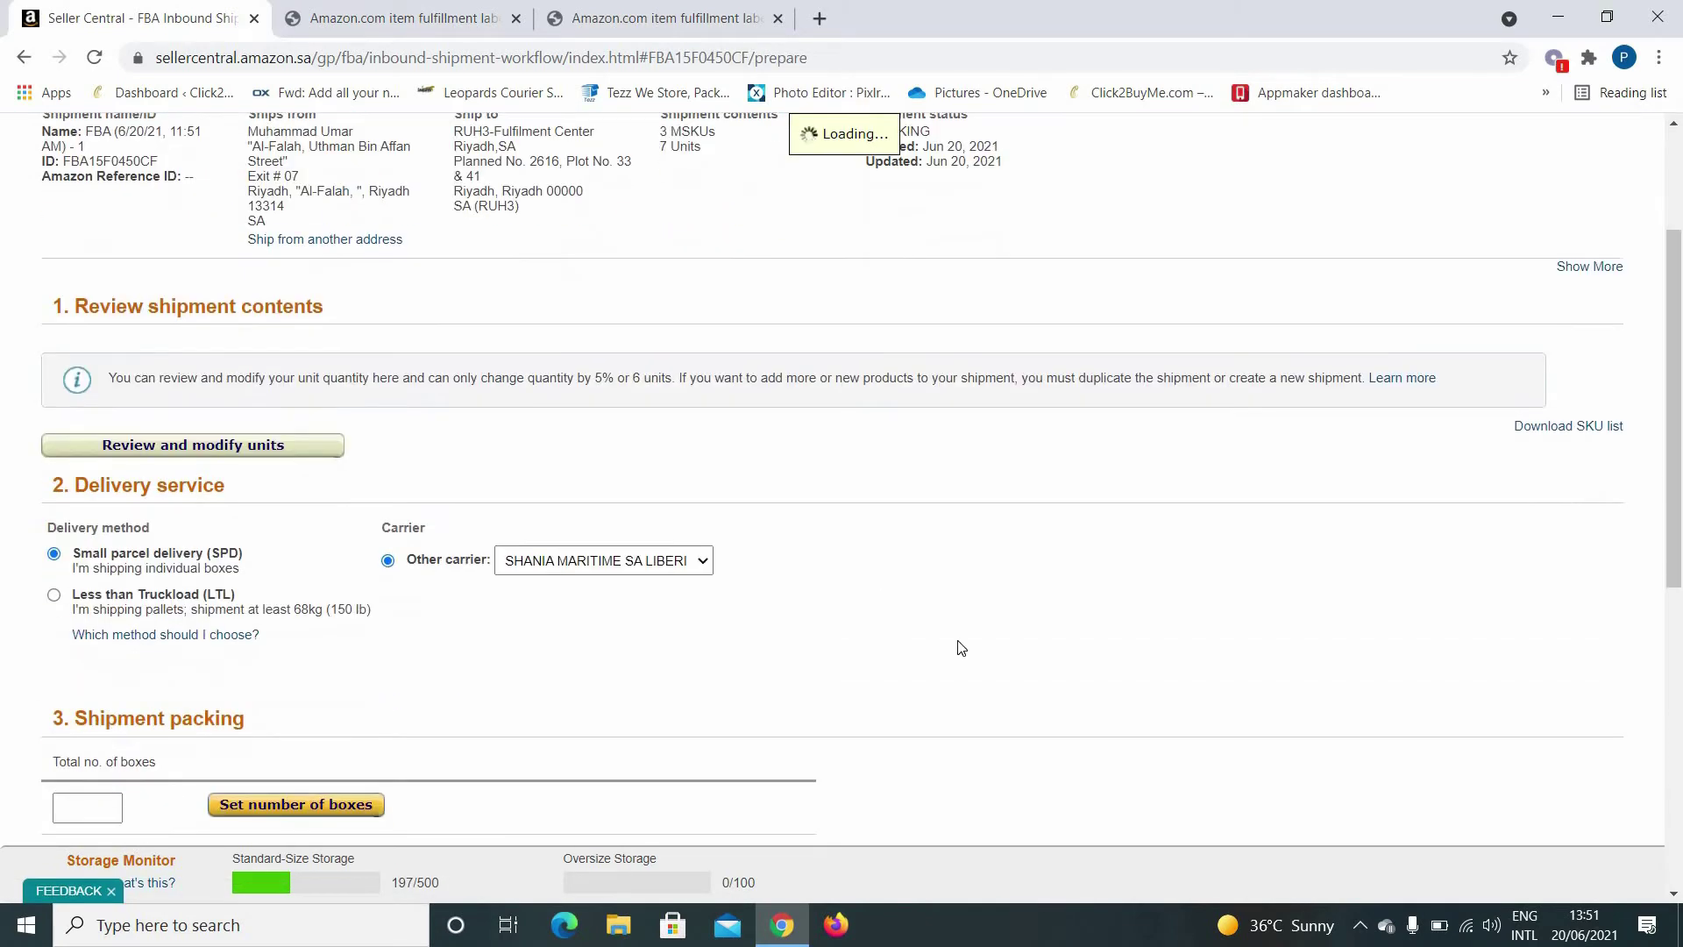
scroll(126, 529, down, 3)
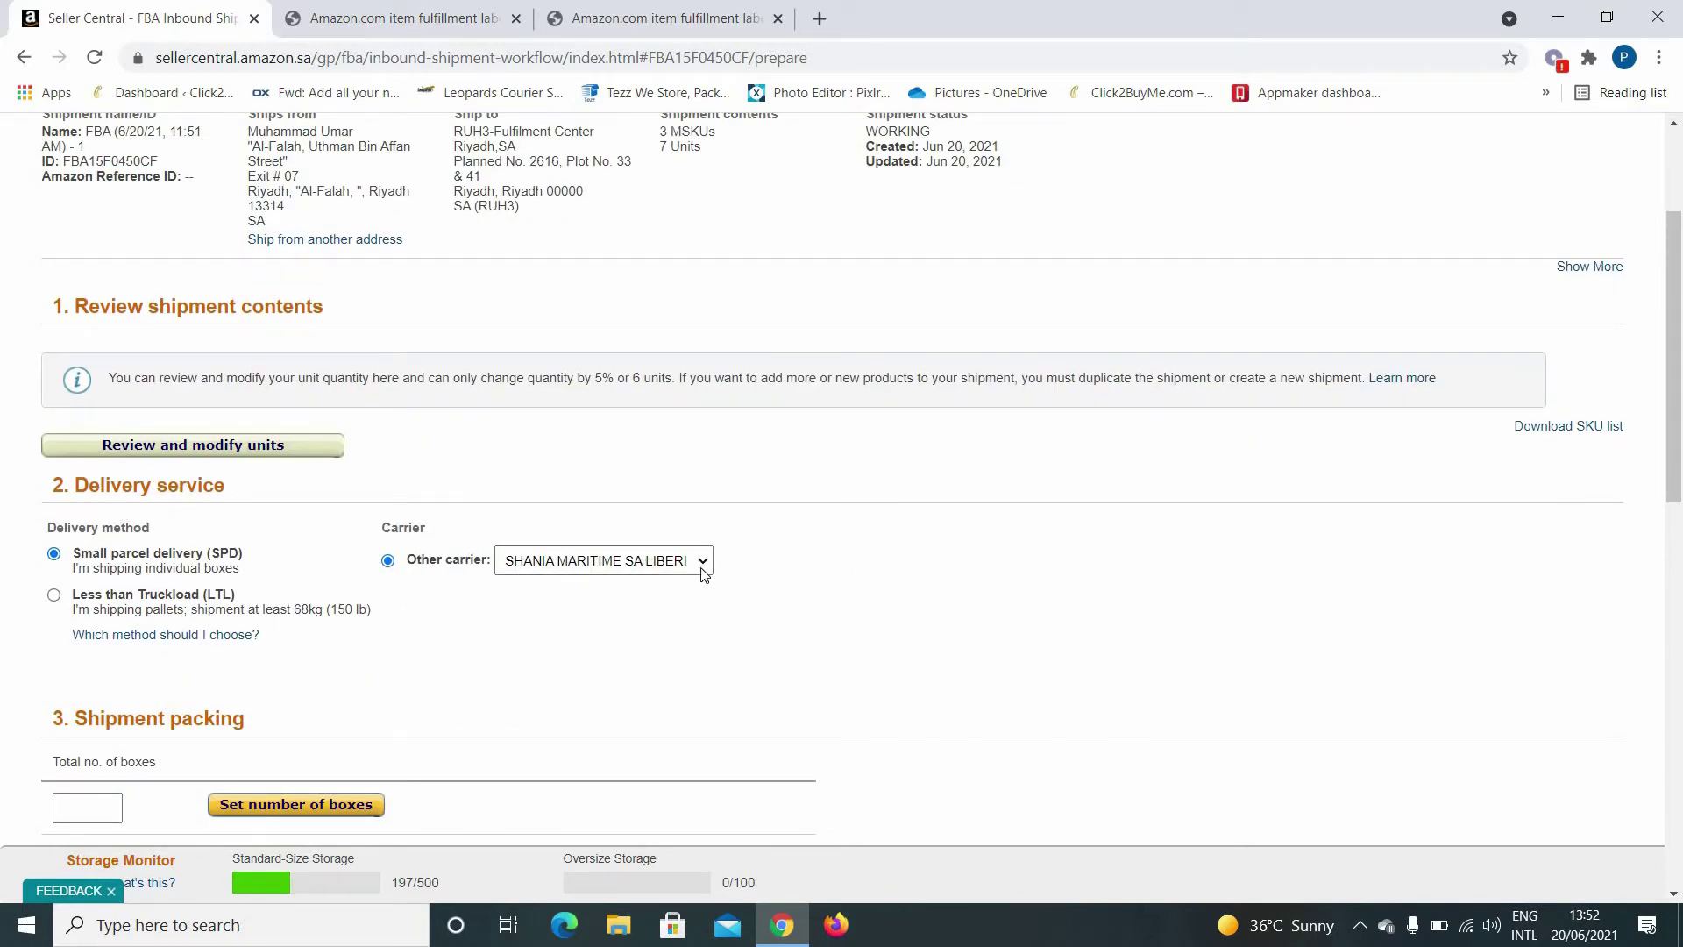
click(675, 562)
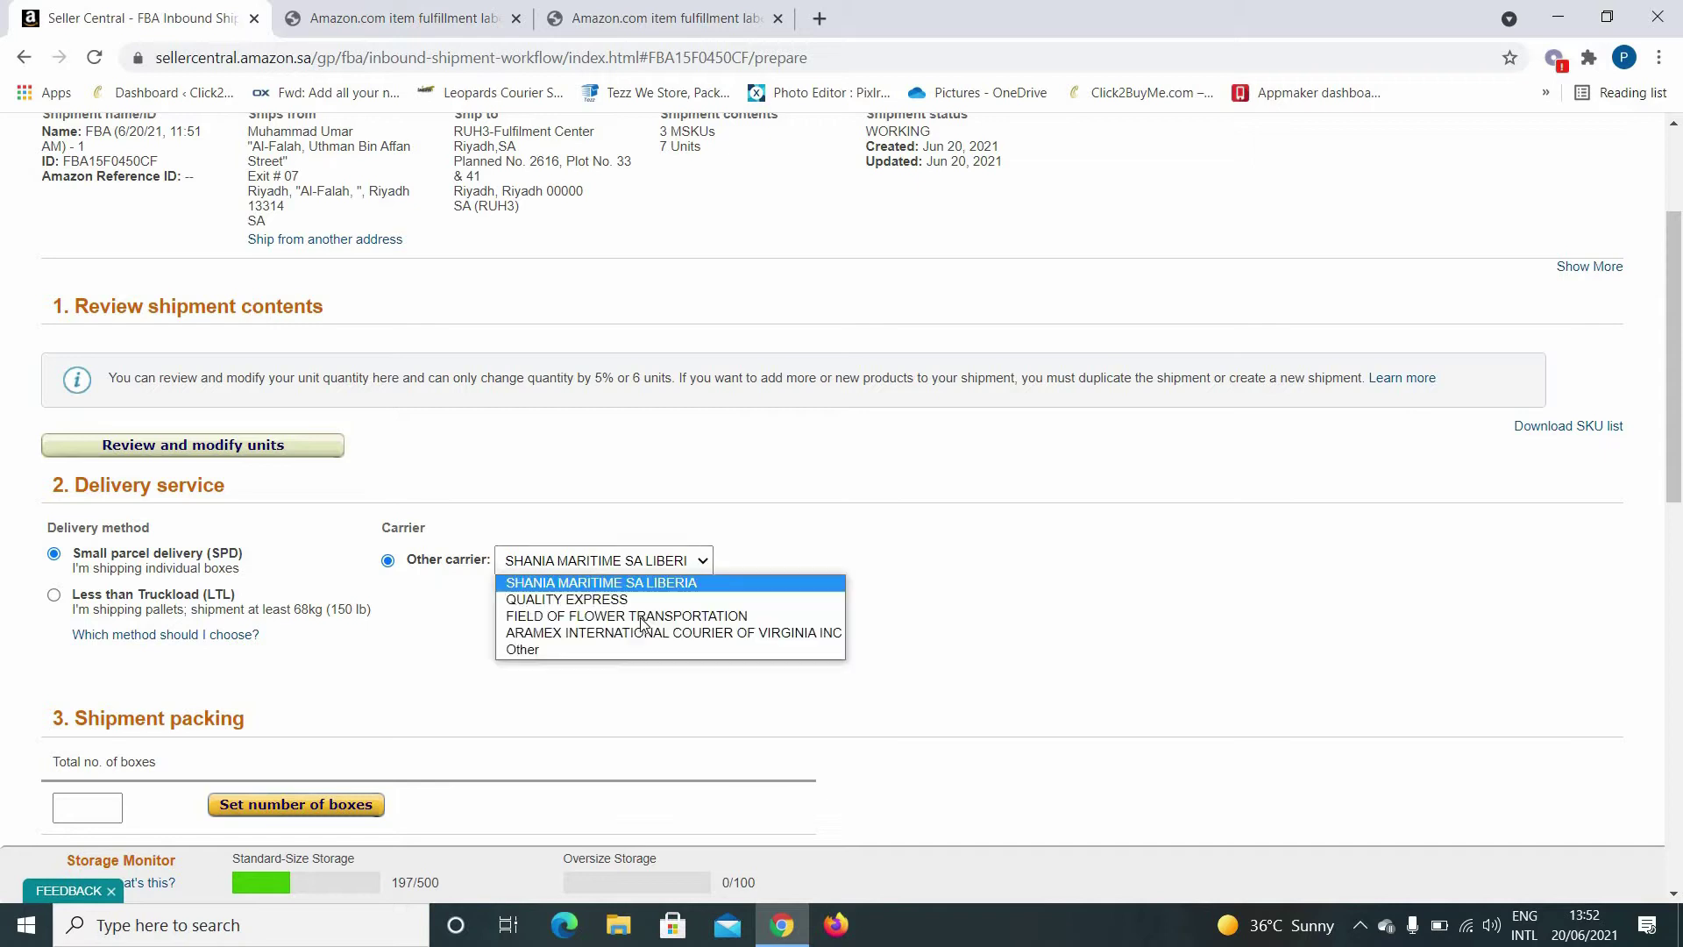
click(584, 649)
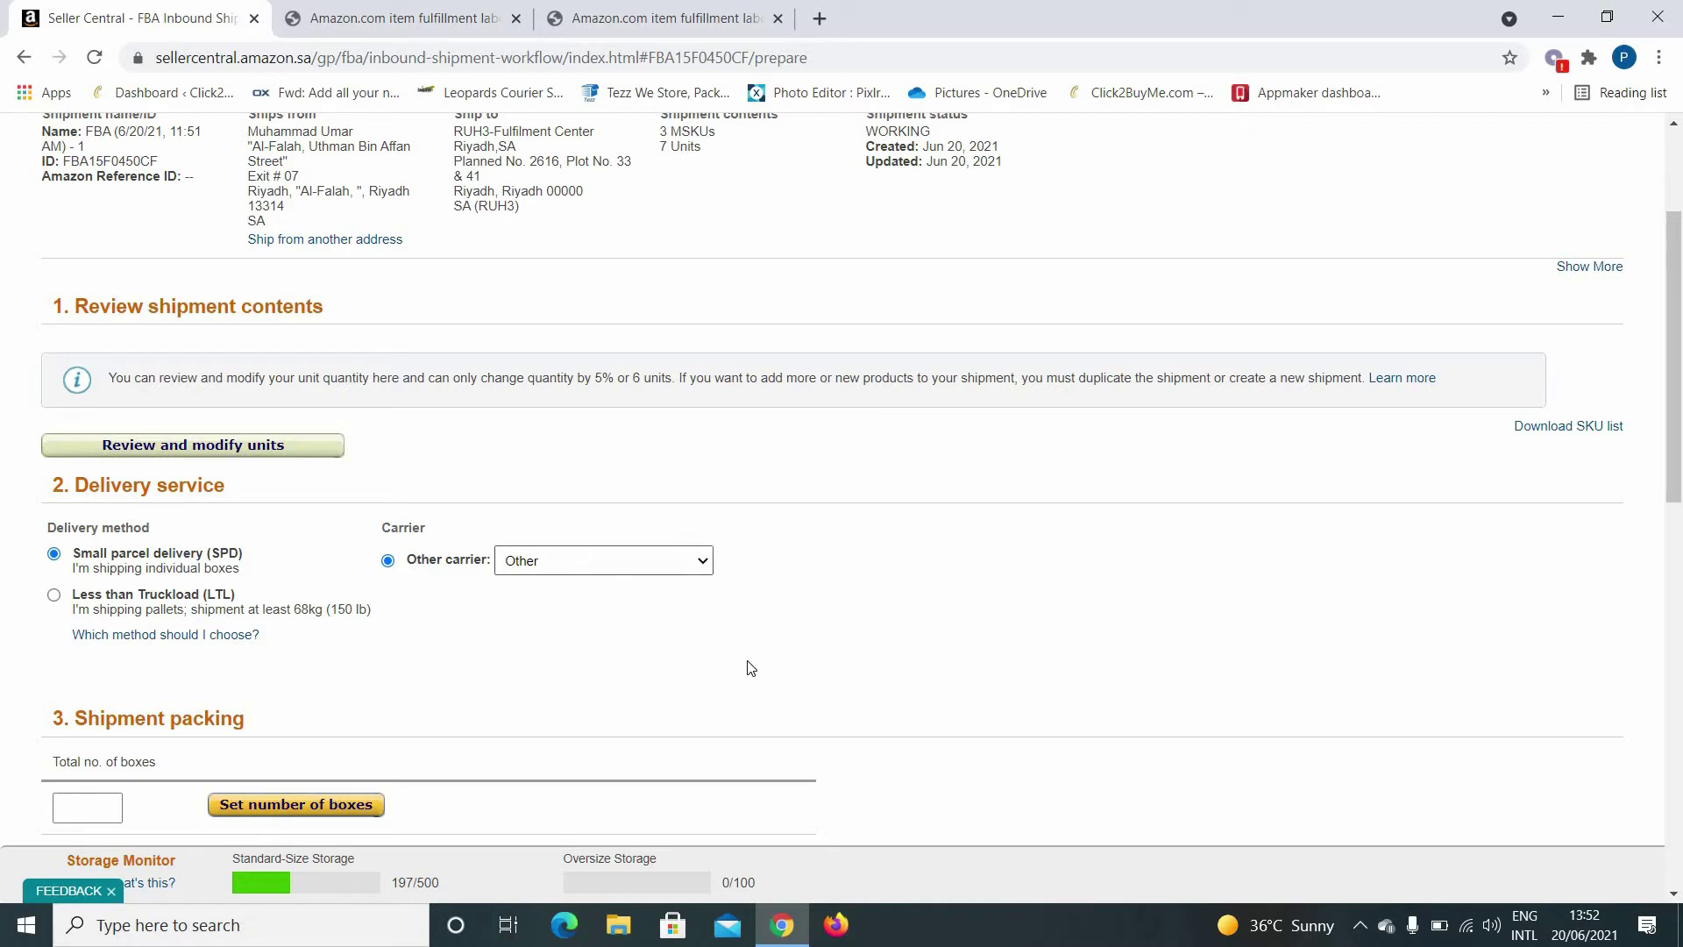
Step: Set the shipment packing to 1 box weighing 2 kg and measuring 30 x 30 x 30 cm
scroll(750, 667, down, 3)
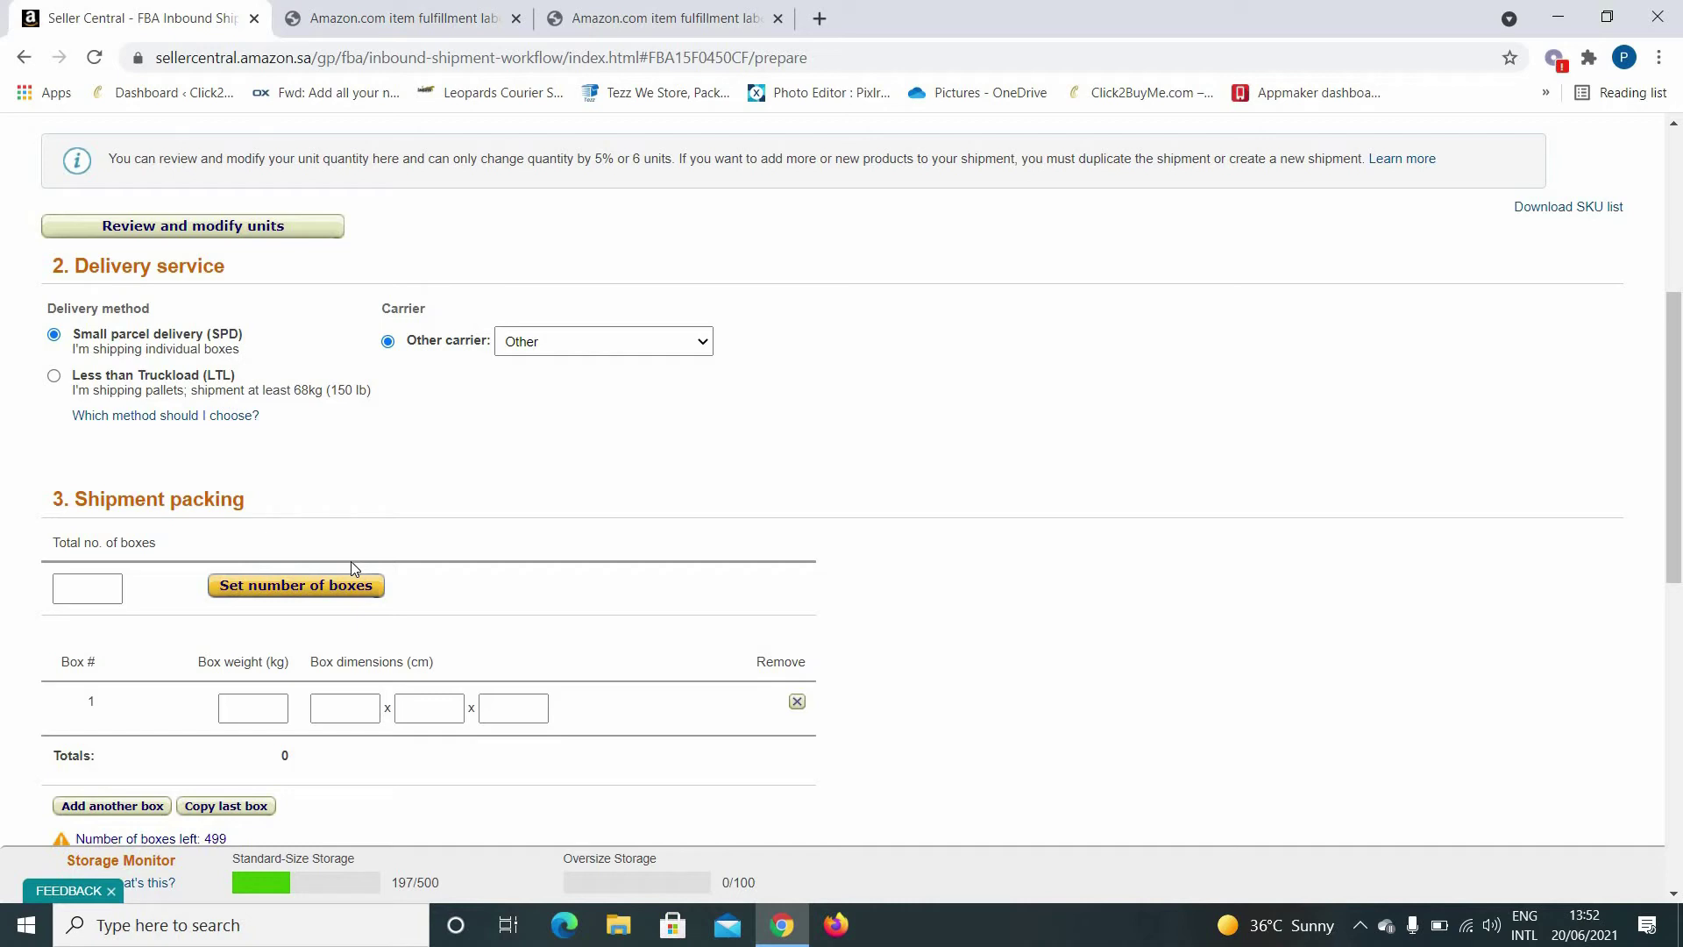
click(87, 588)
click(229, 707)
click(407, 704)
click(493, 706)
Step: Print the box label on thermal printing paper and open the label PDF
scroll(620, 672, down, 1)
scroll(639, 680, down, 3)
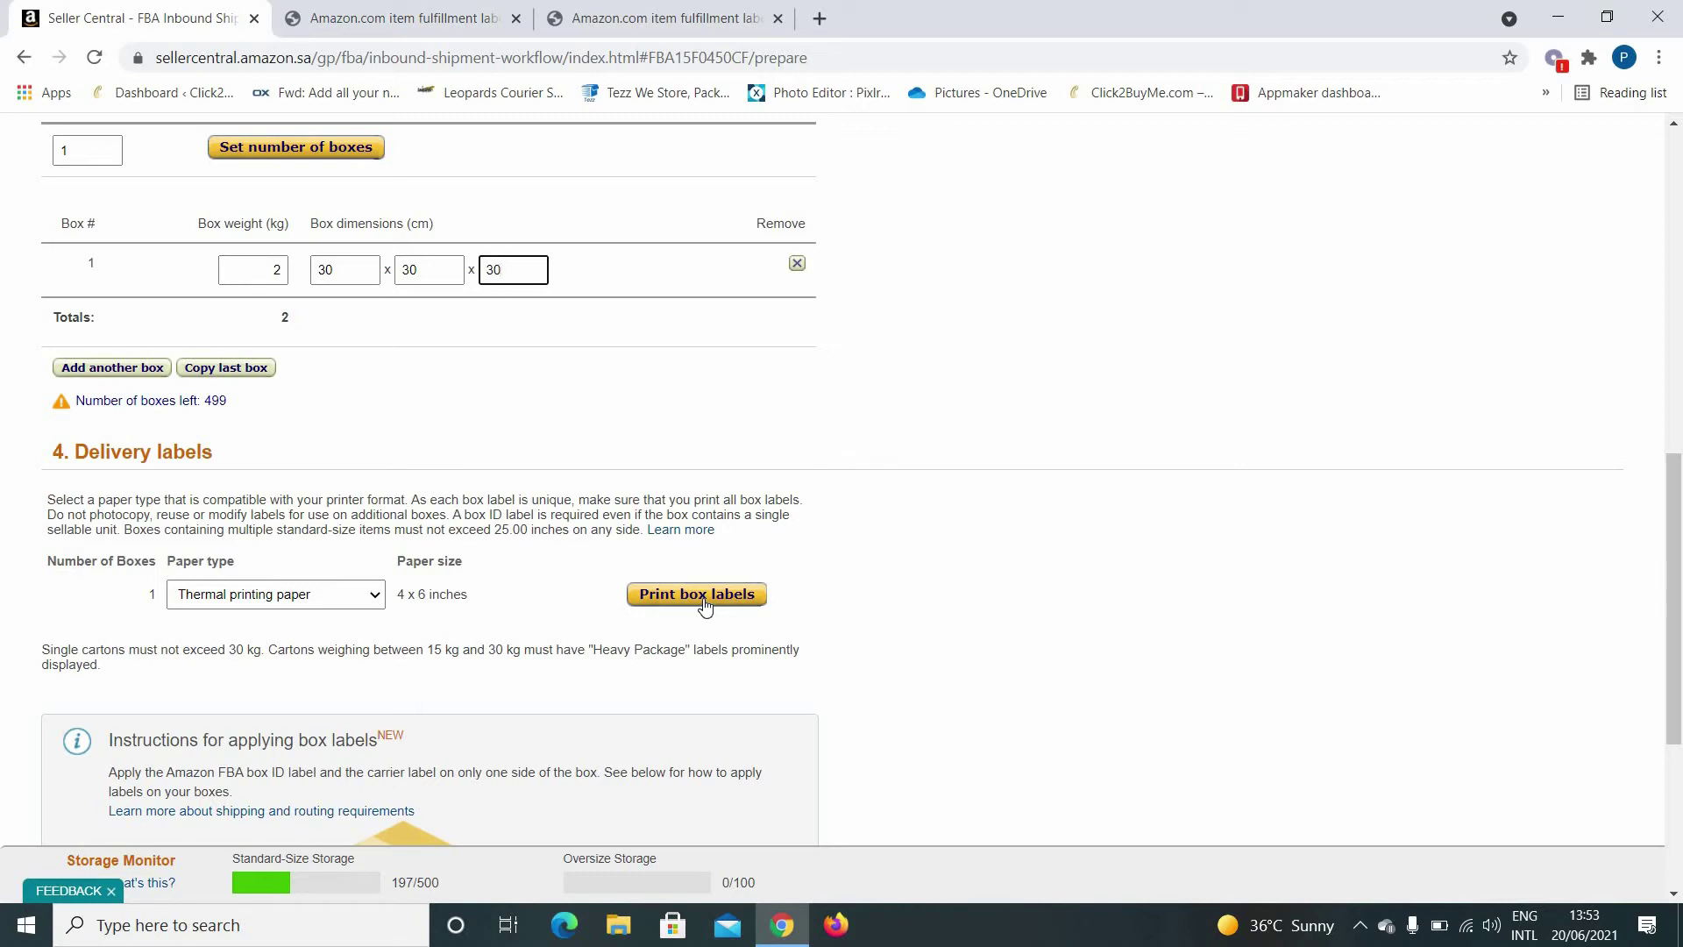
click(375, 595)
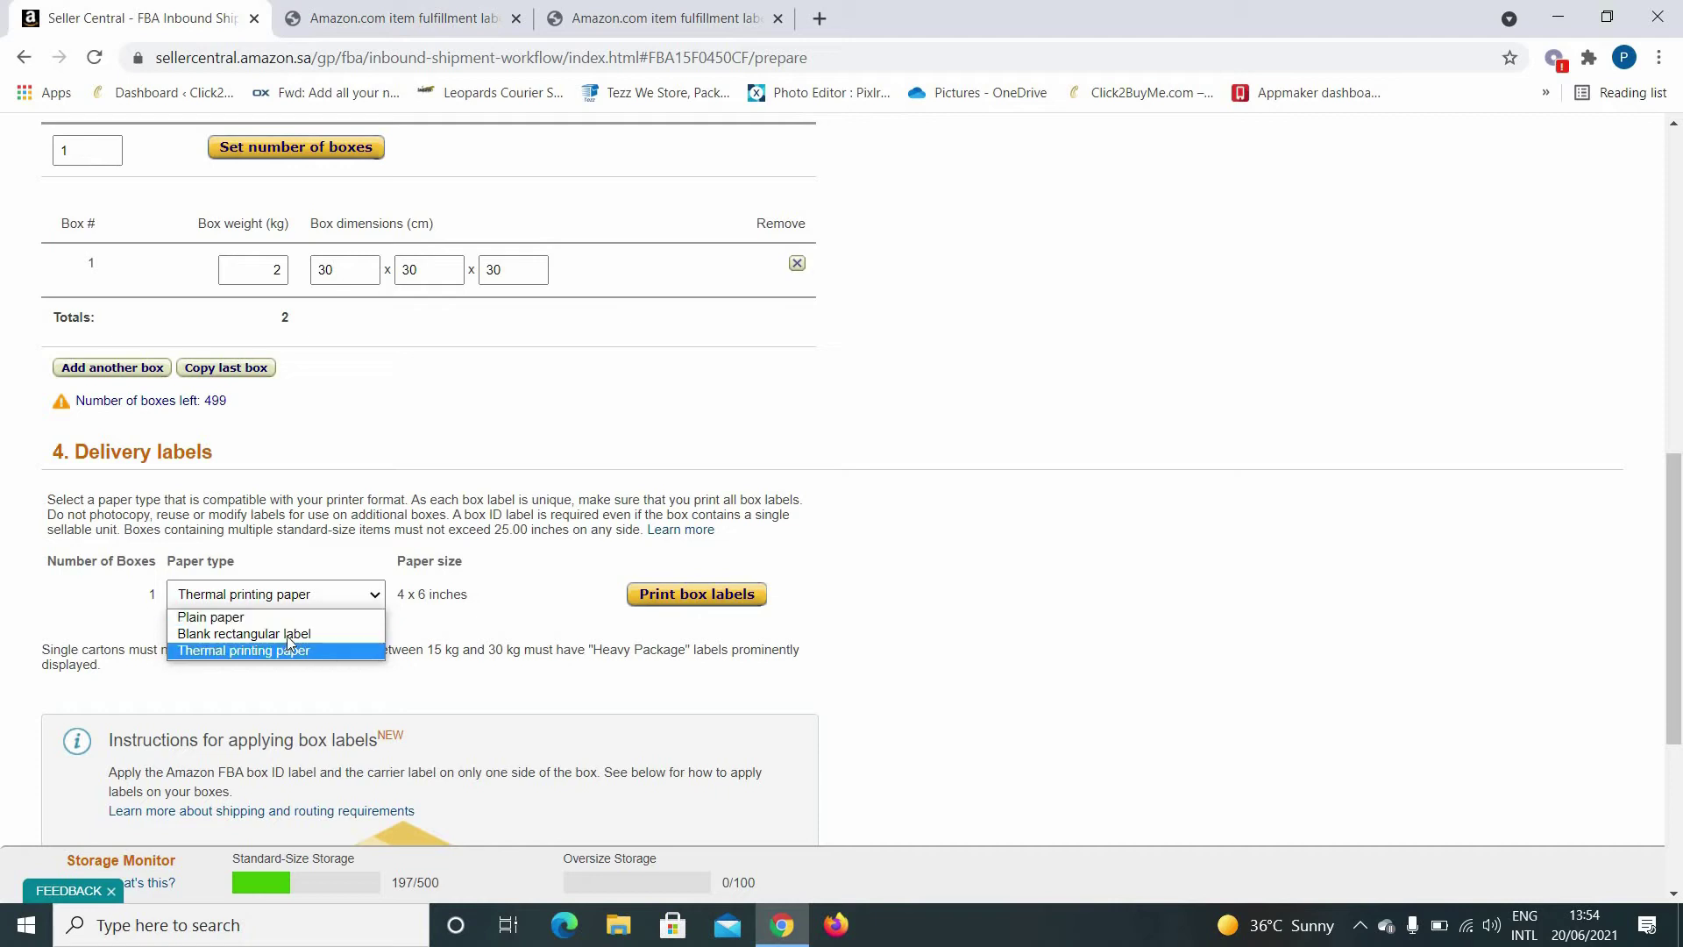
click(324, 653)
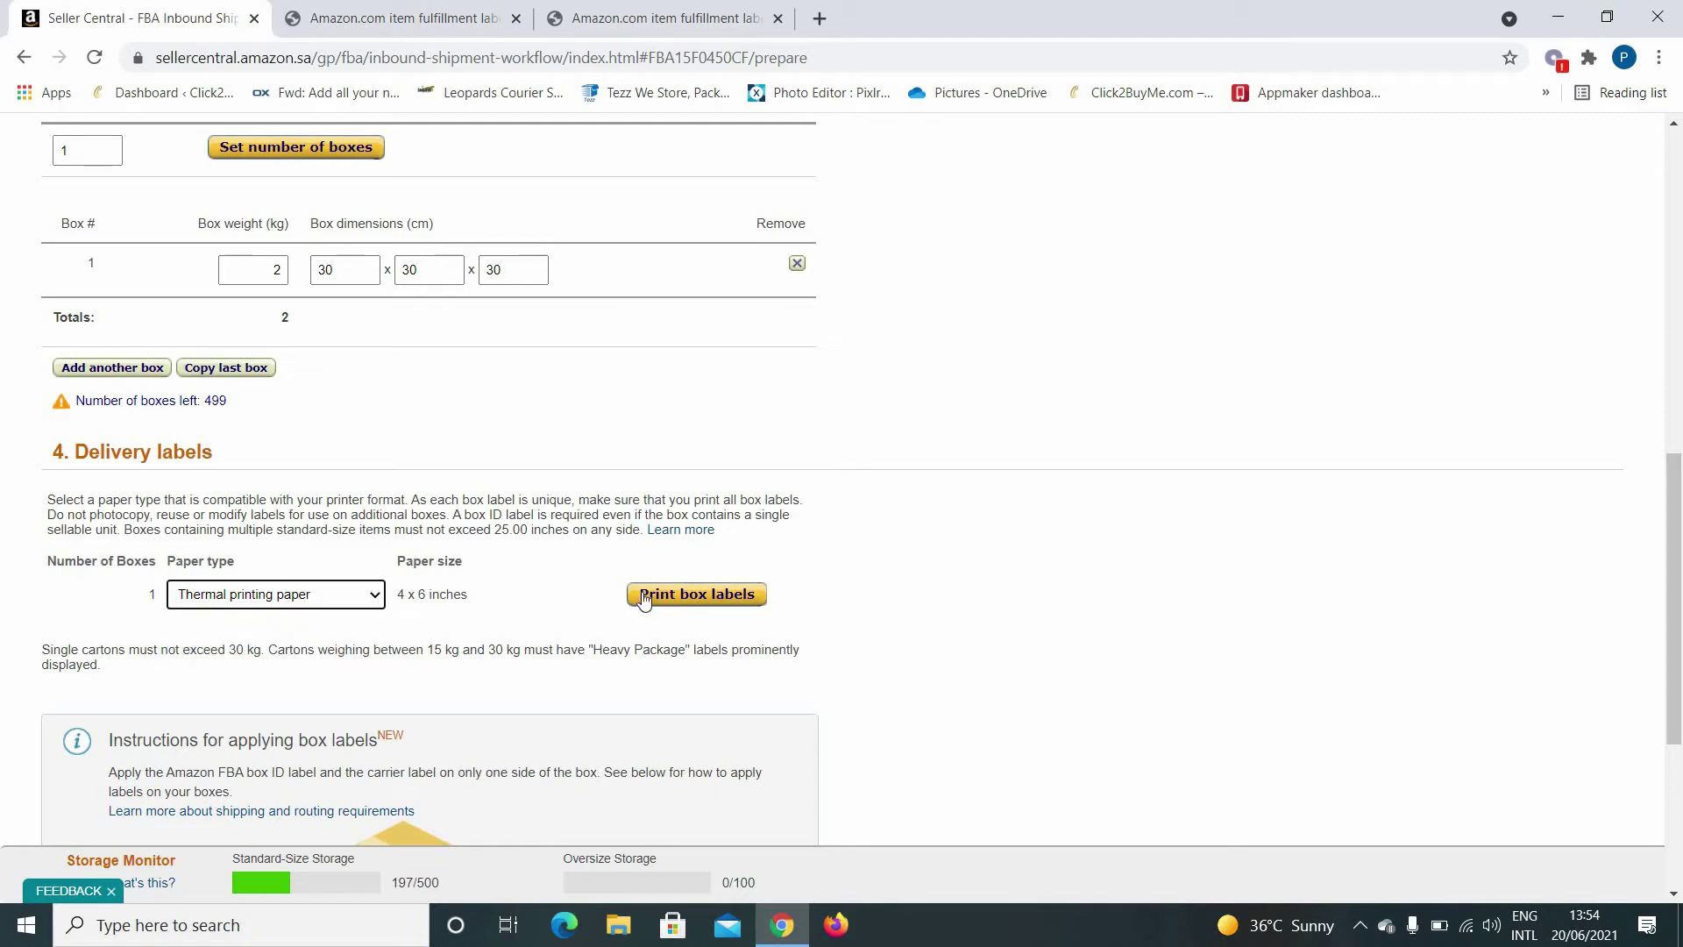
click(662, 598)
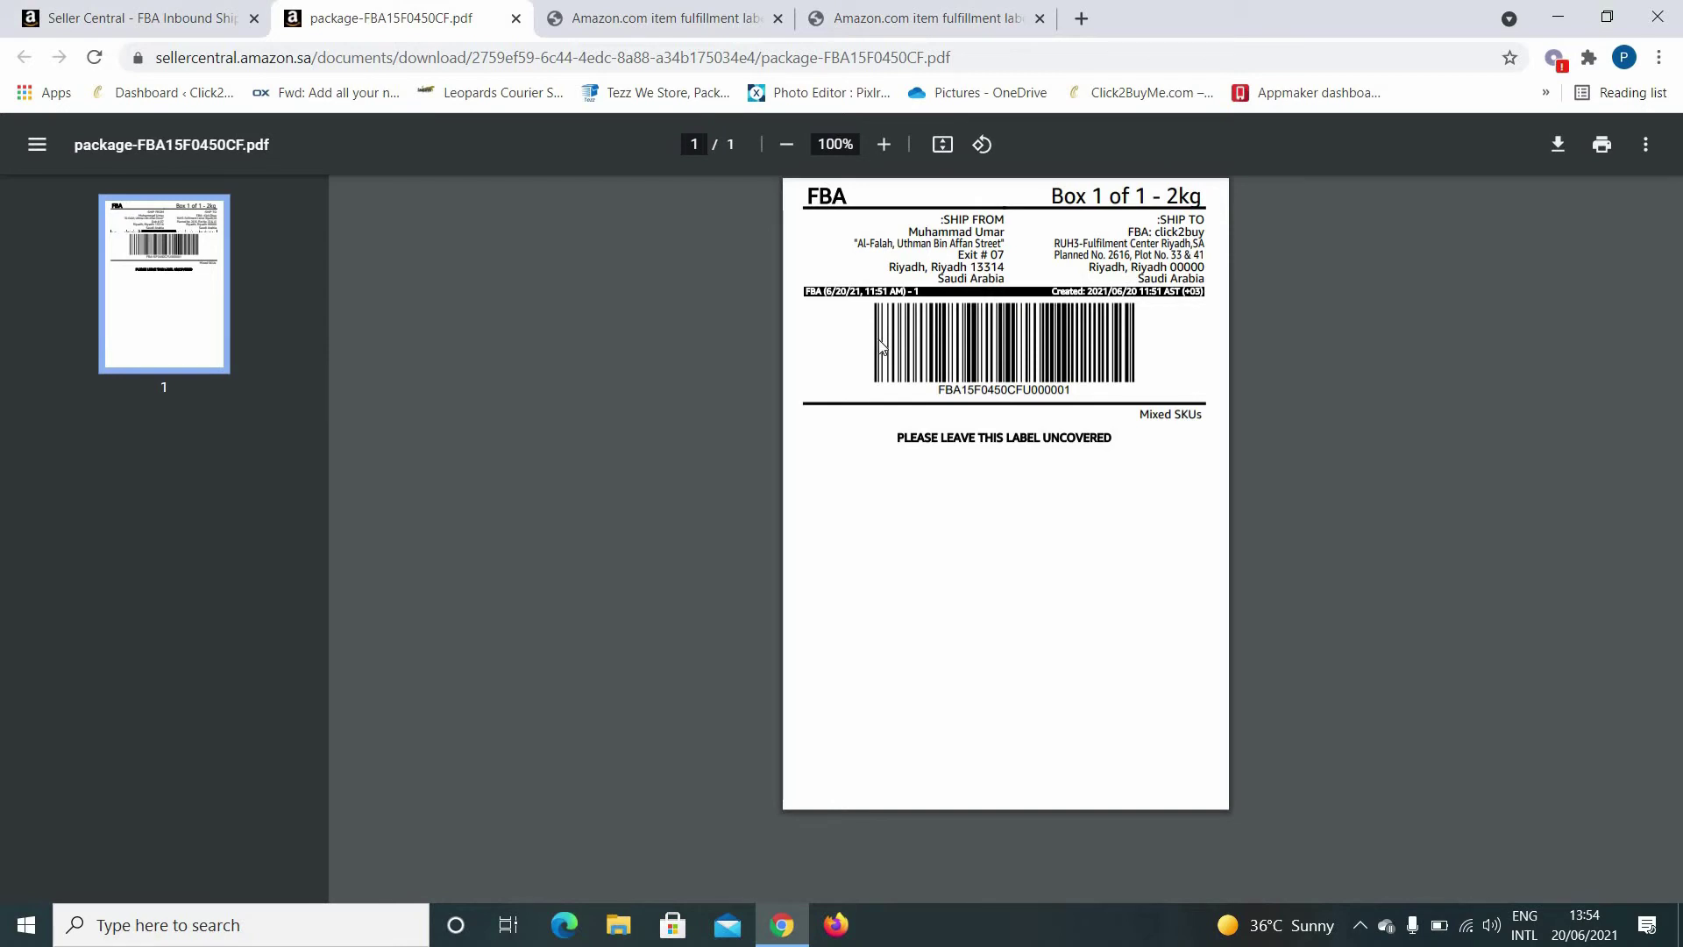
Step: Save the box label PDF to Downloads under its suggested name and return to the shipment preparation page
click(1561, 149)
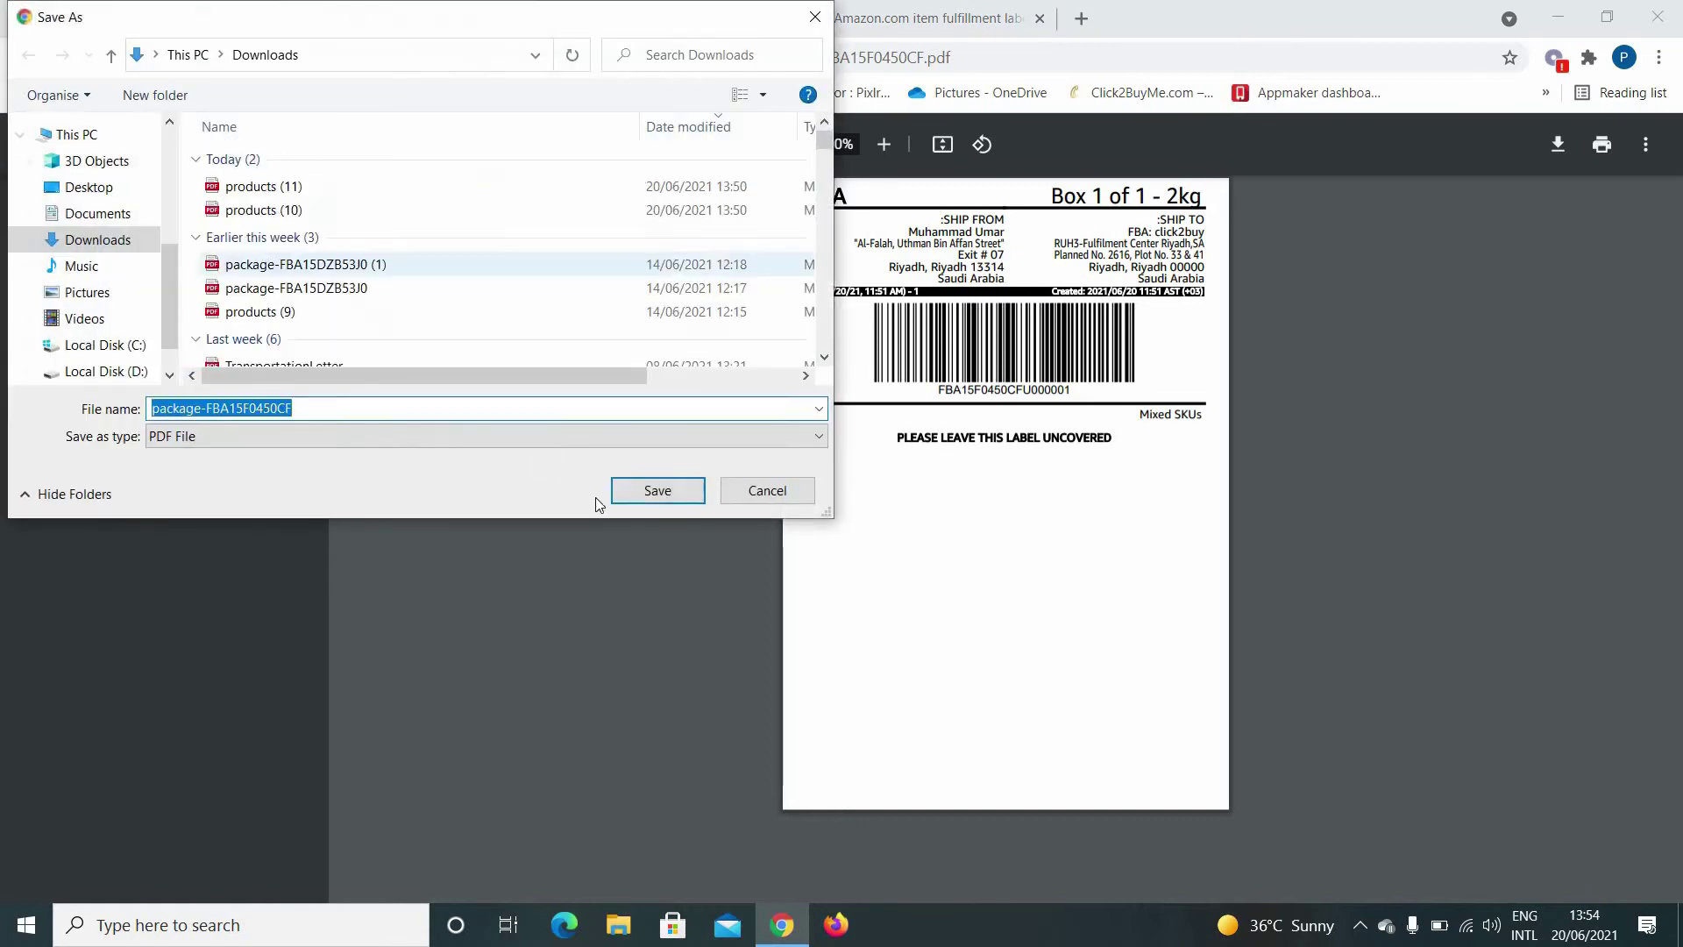
key(Return)
click(140, 18)
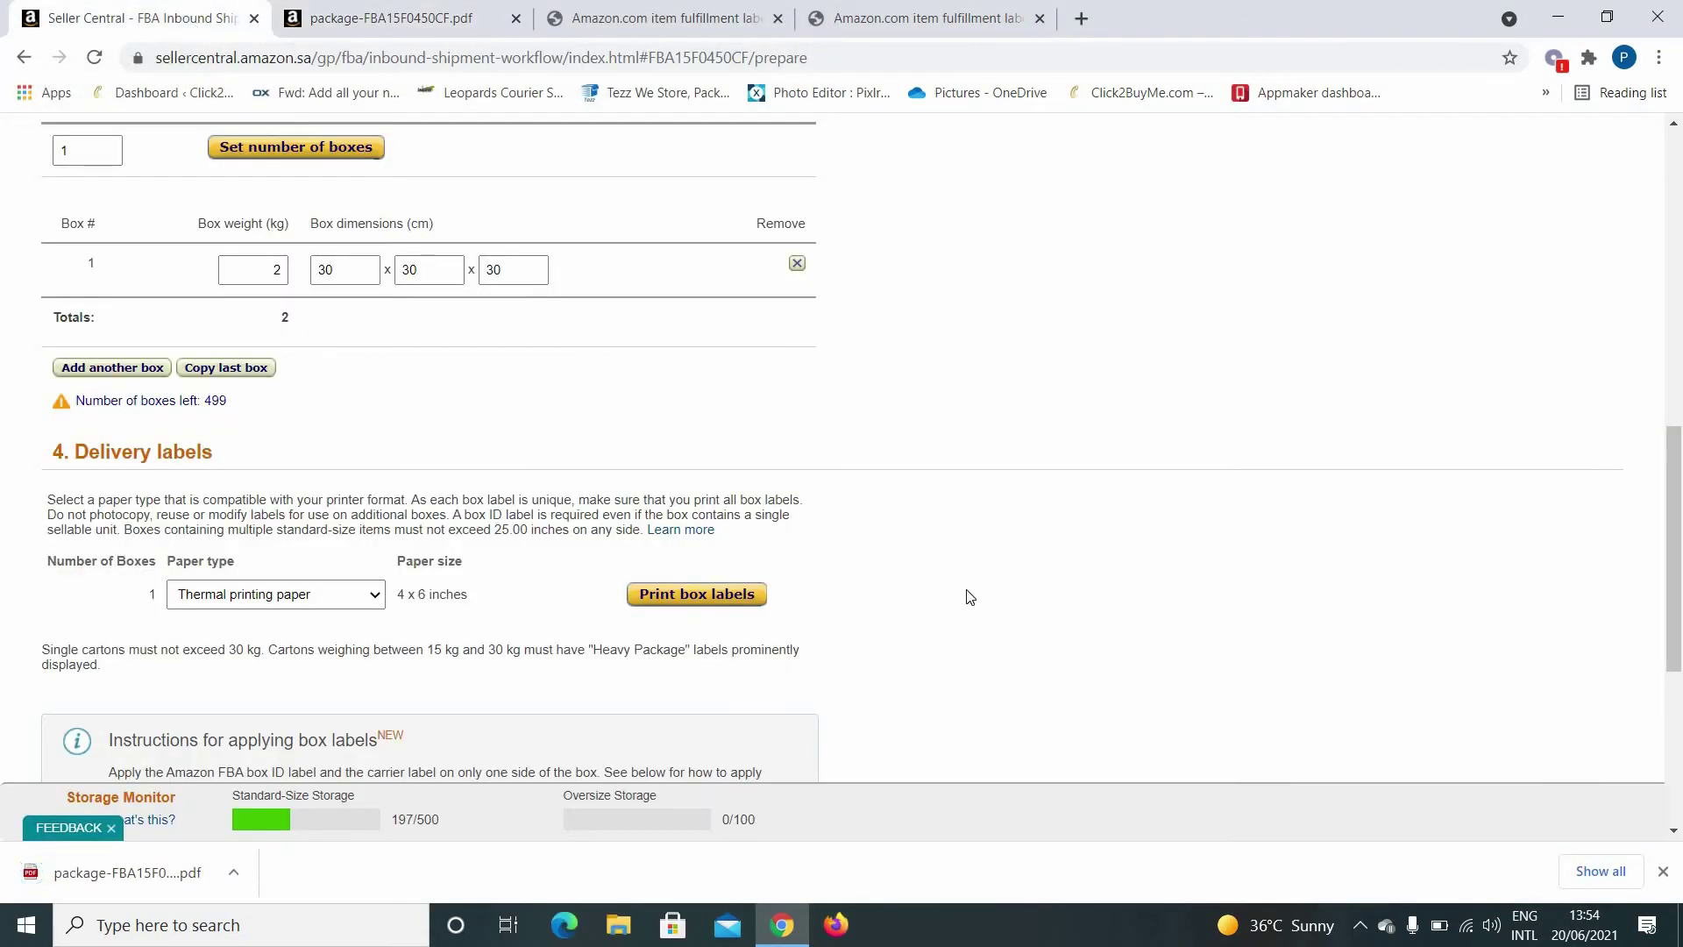
Step: Review the box label application instructions and complete the shipment
scroll(876, 613, down, 5)
scroll(759, 631, up, 1)
scroll(745, 631, down, 1)
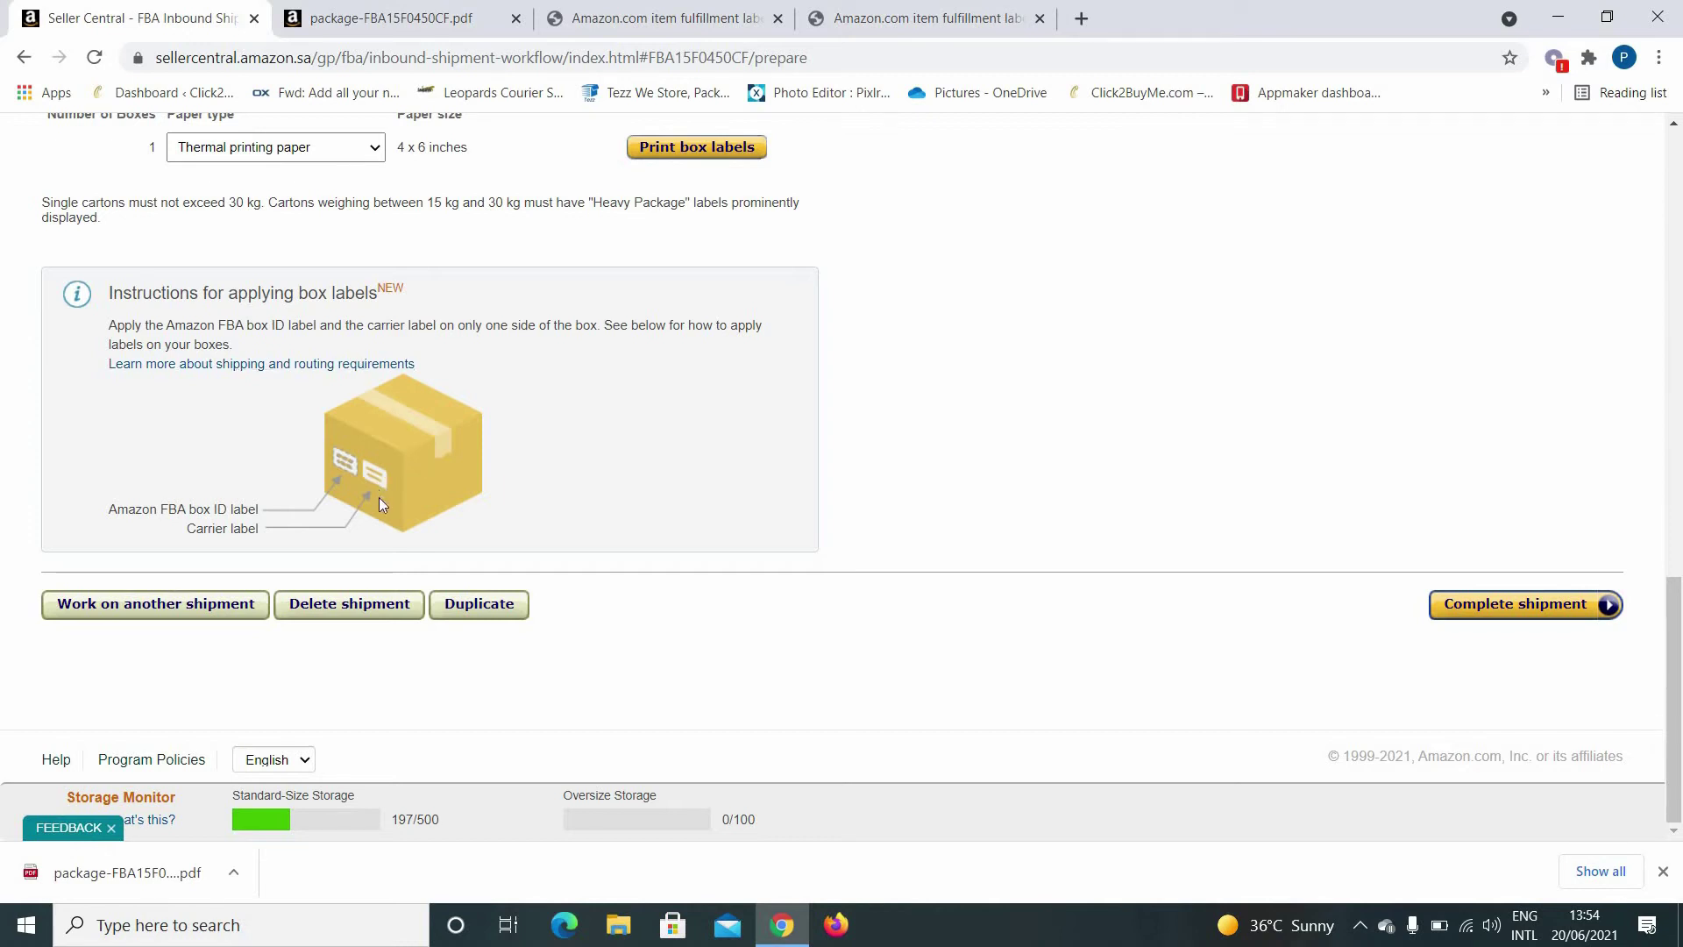
click(1550, 605)
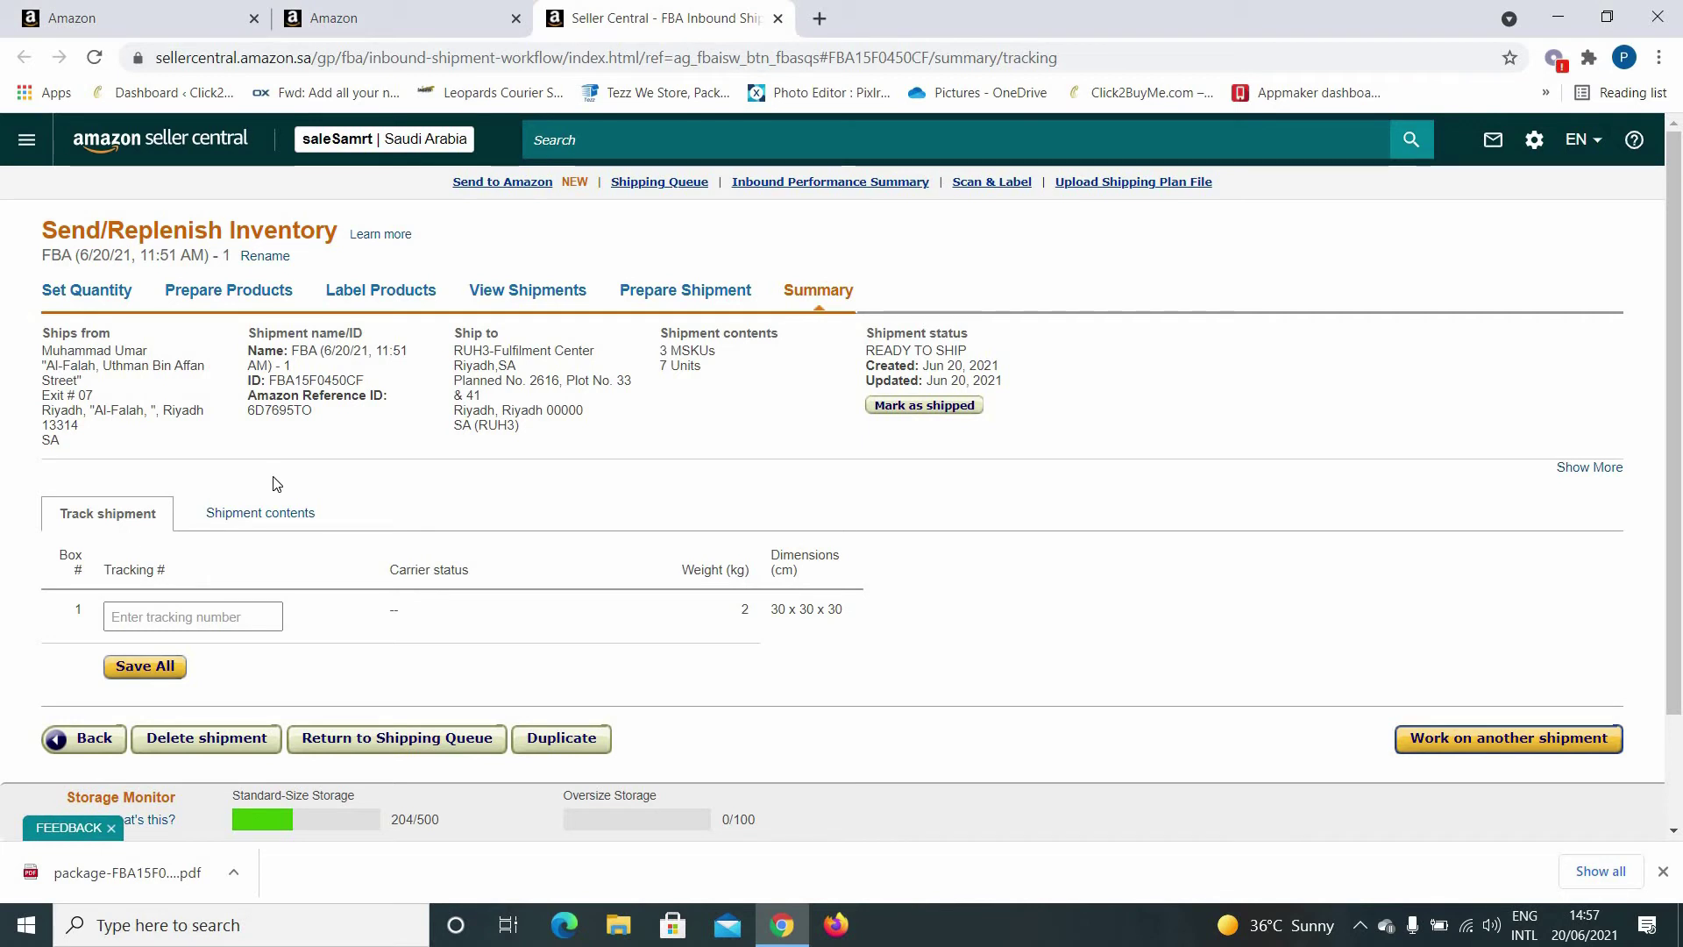
Step: Open carriercentral.amazon.sa in a separate browser tab alongside the shipment summary
key(ctrl+t)
text(carriercentral.amazon.sa)
key(Return)
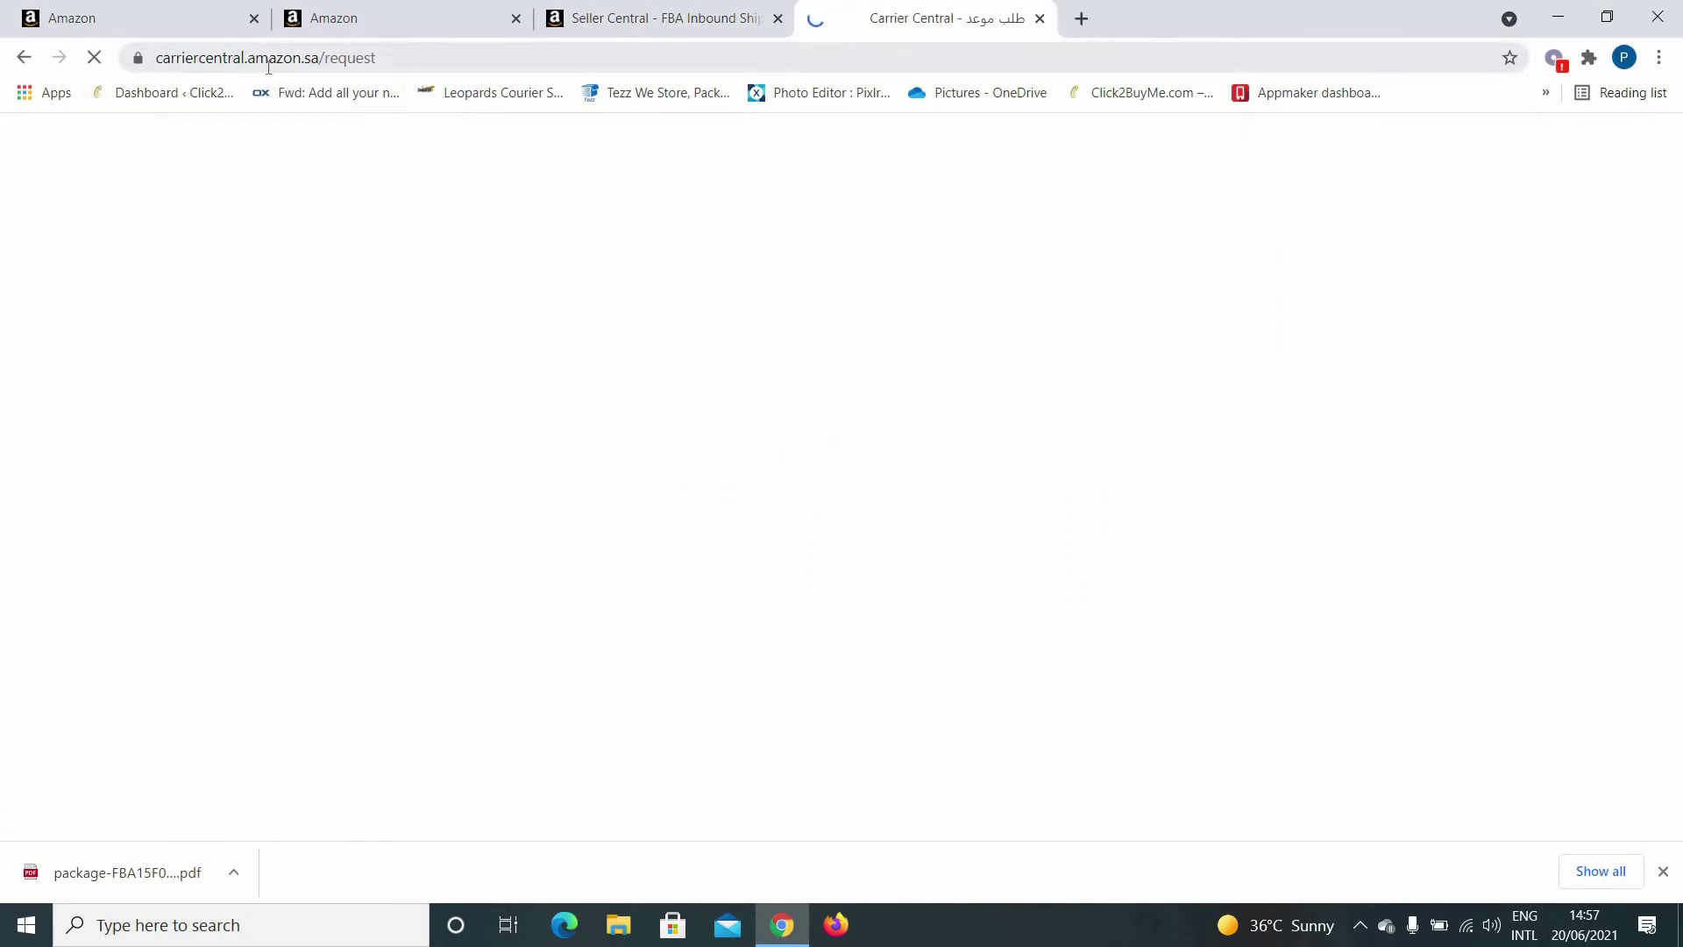
key(ctrl+shift+Tab)
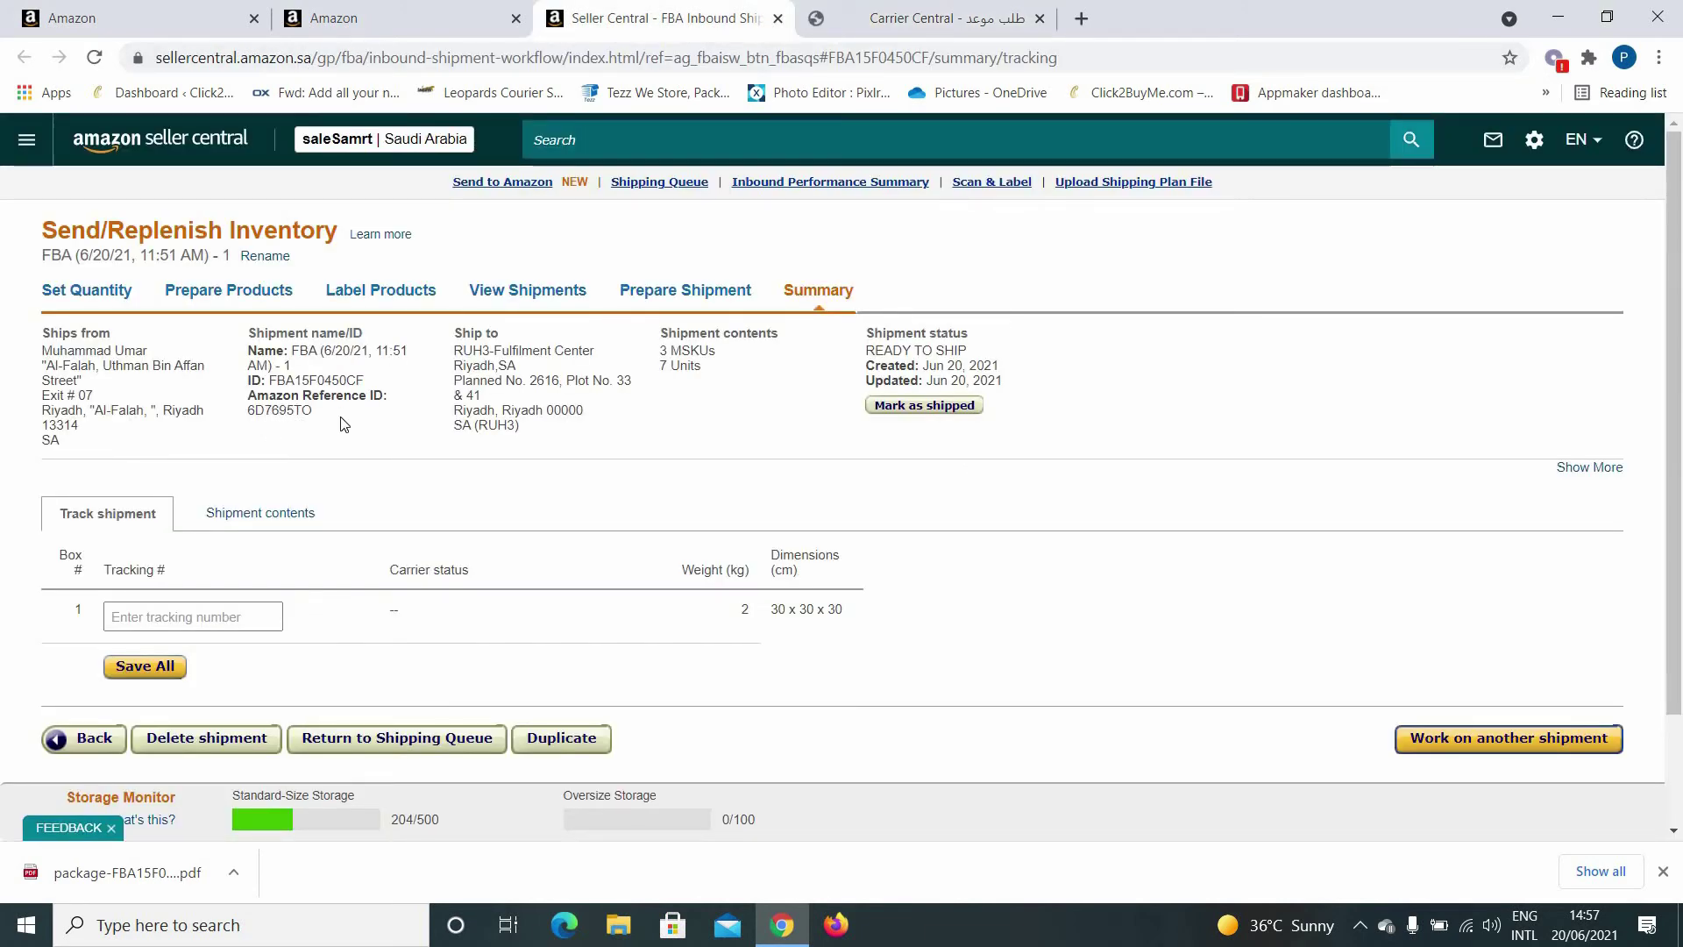
key(ctrl+Tab)
Step: Switch the Carrier Central appointment request page's language to English(US)
scroll(1034, 341, down, 5)
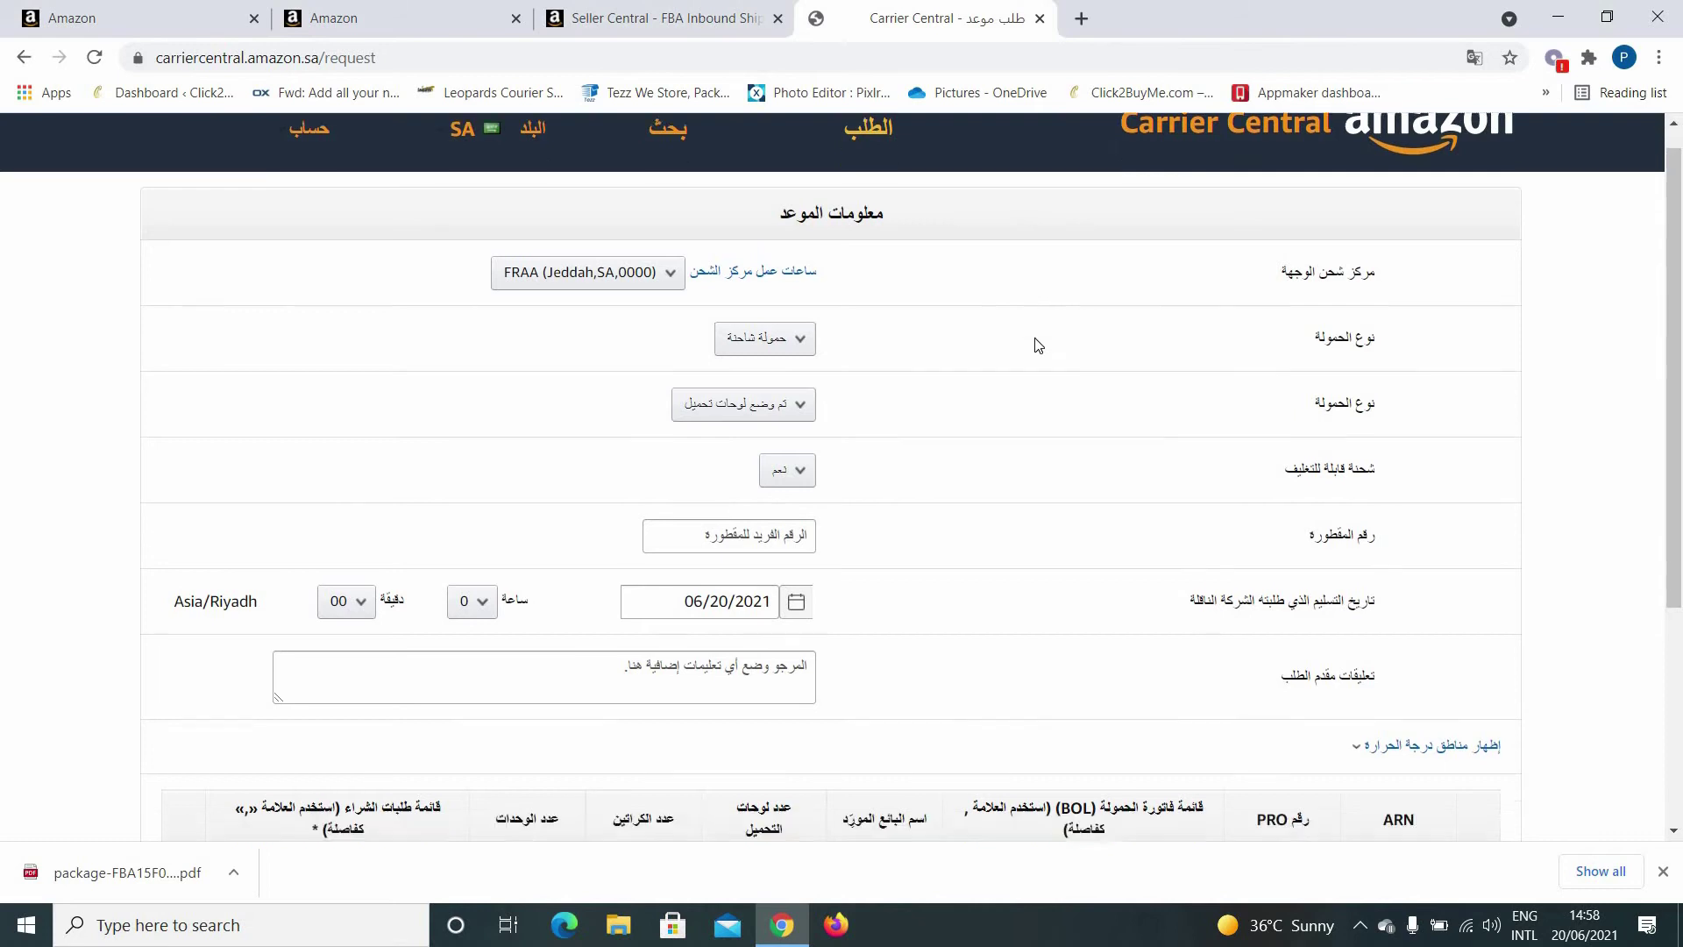
scroll(1036, 355, up, 4)
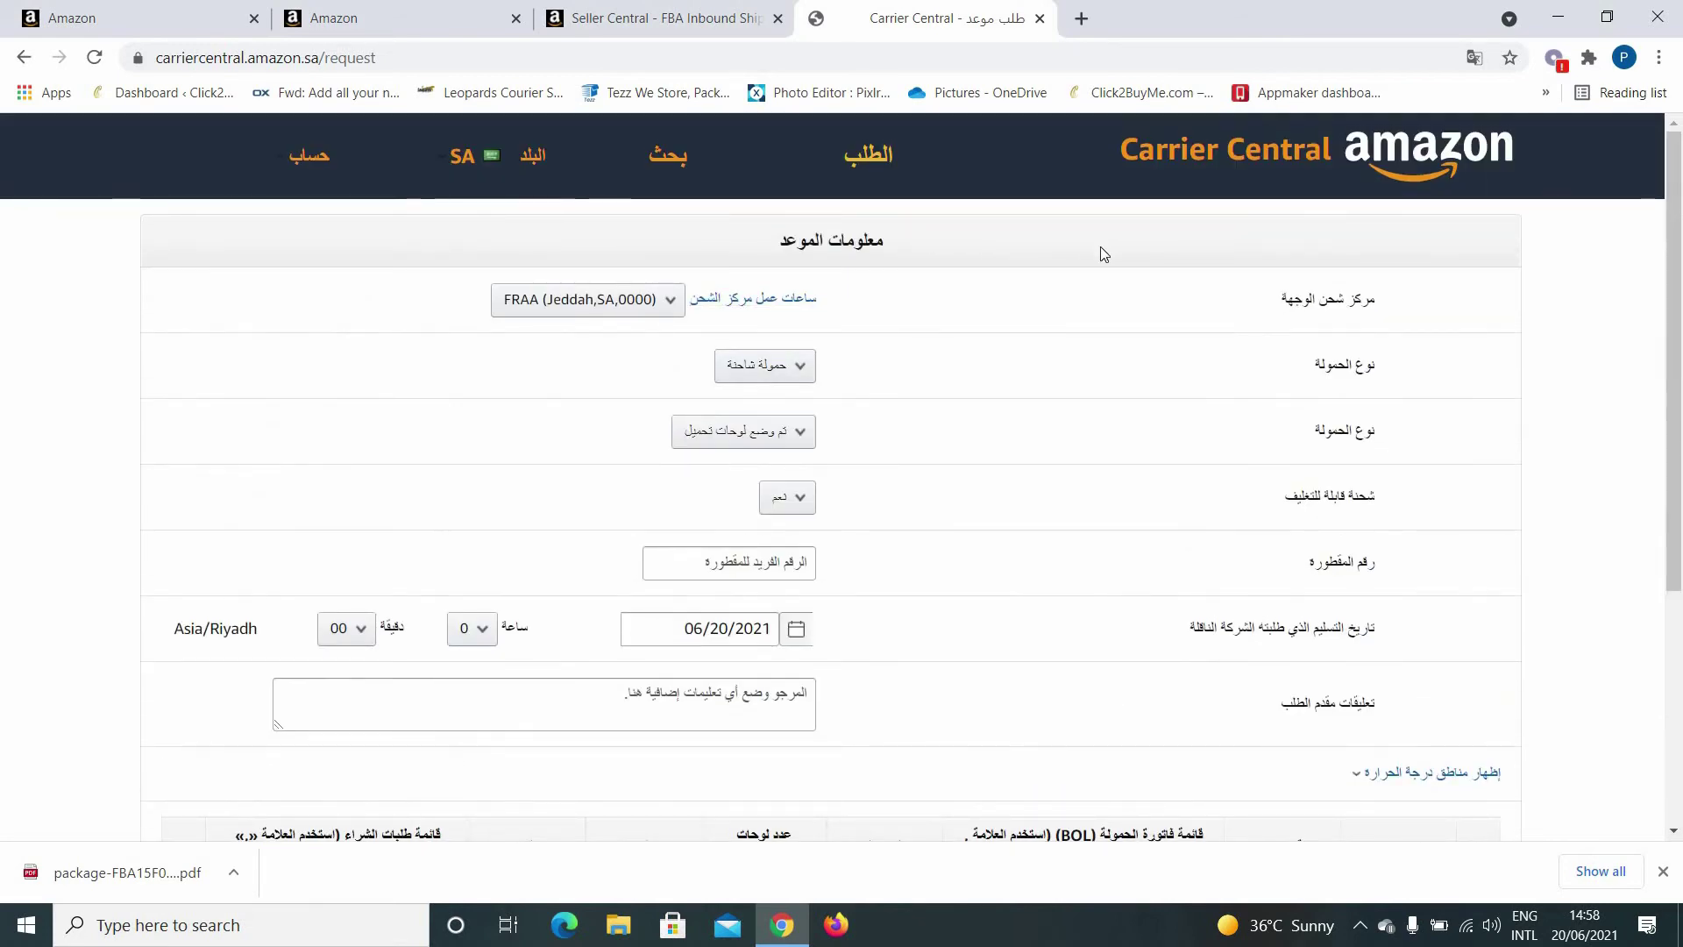
scroll(1109, 298, down, 4)
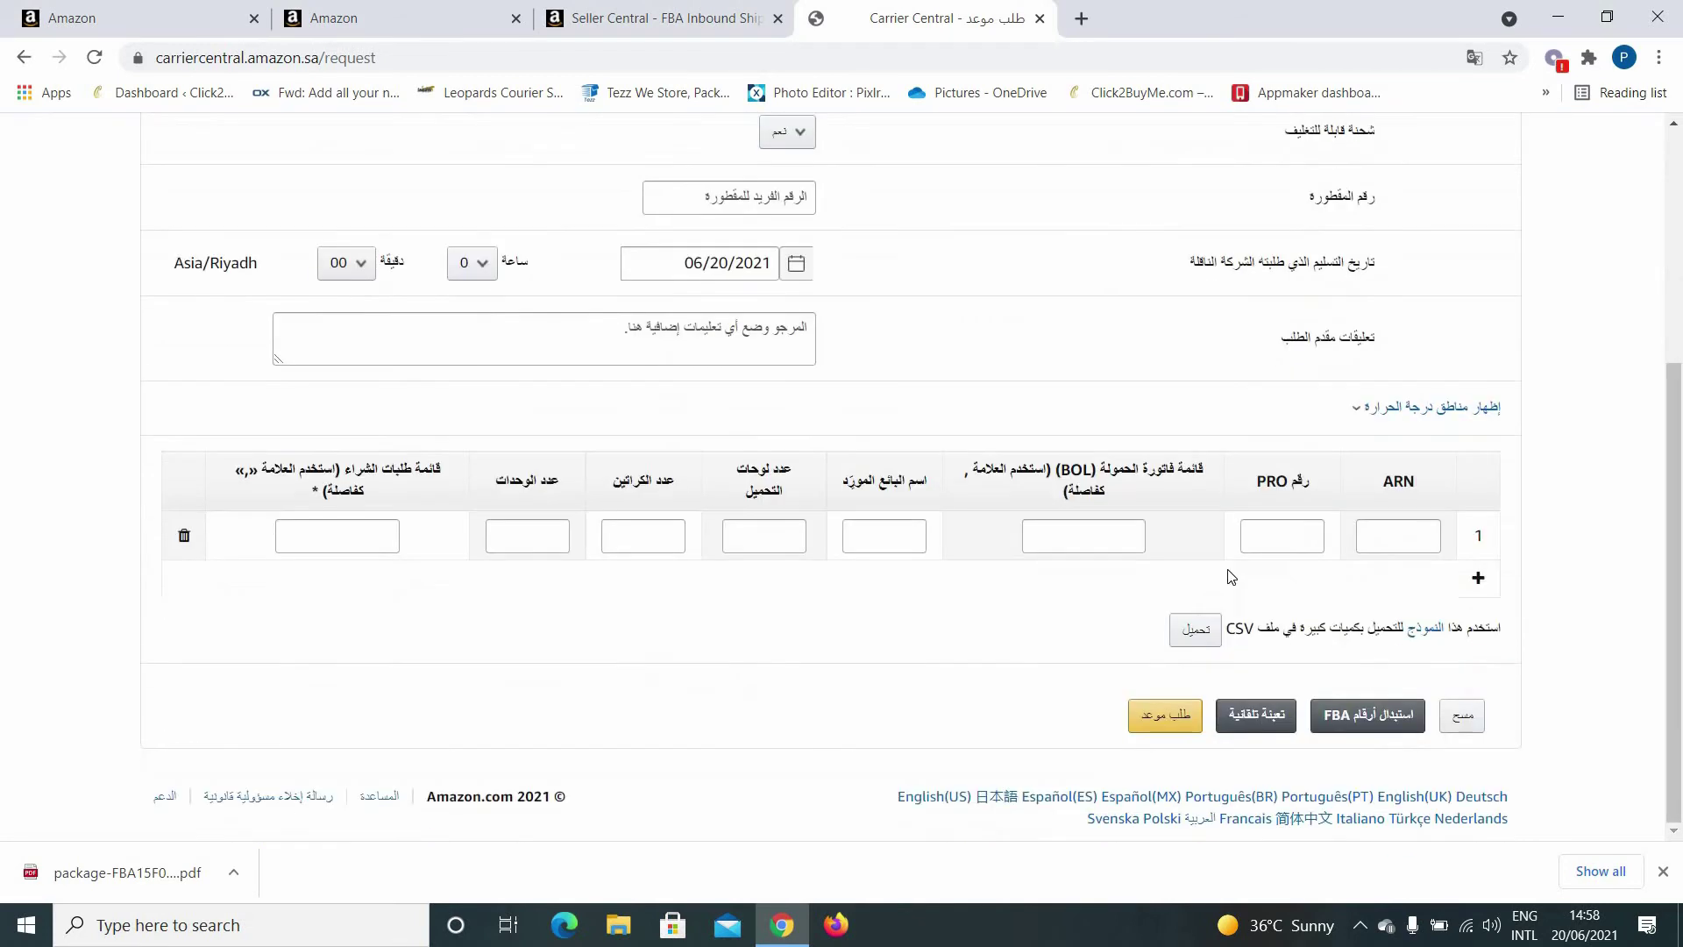
click(930, 796)
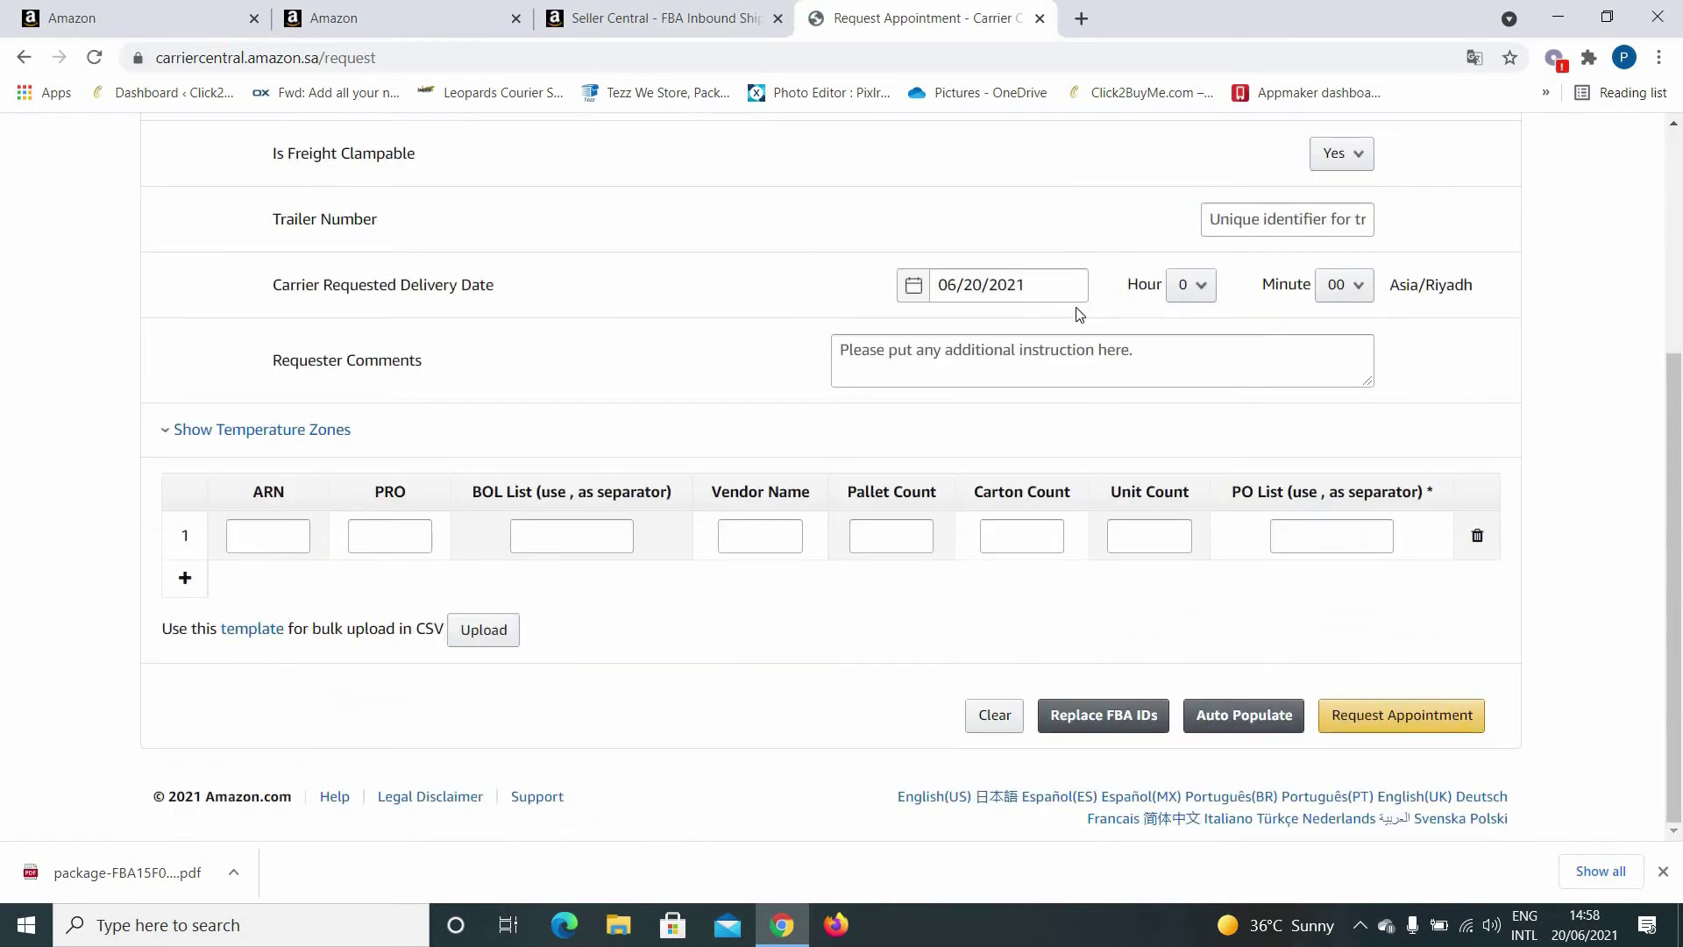
Step: Check the account options offered in Carrier Central
scroll(1087, 425, up, 3)
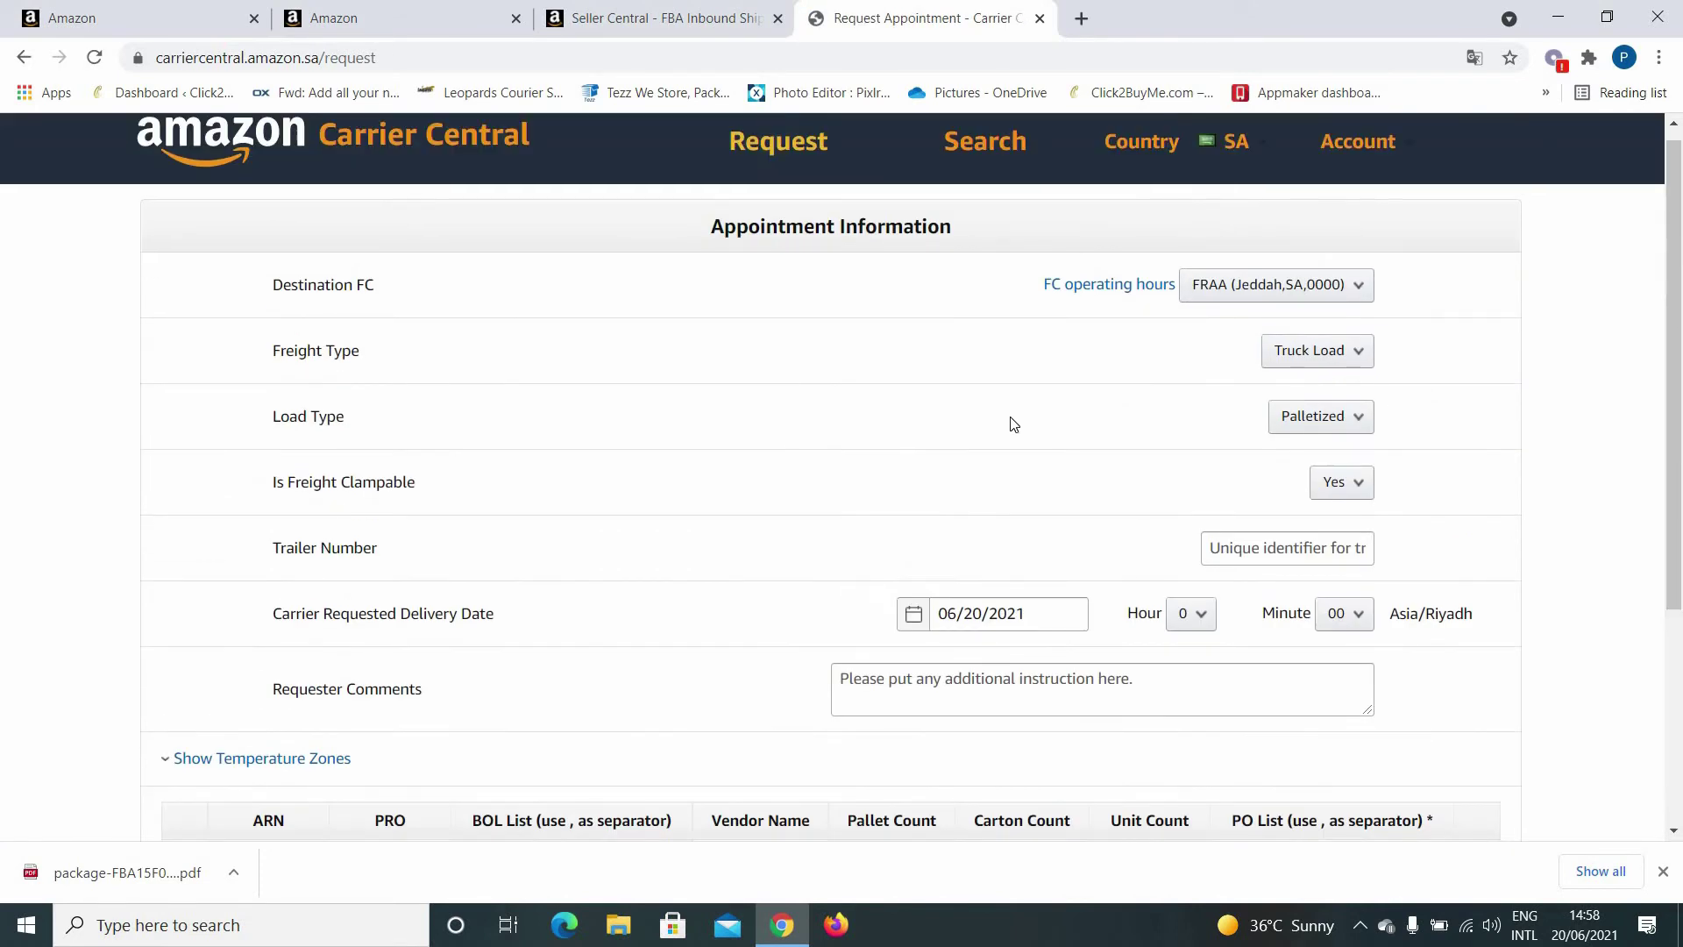
scroll(1014, 424, up, 1)
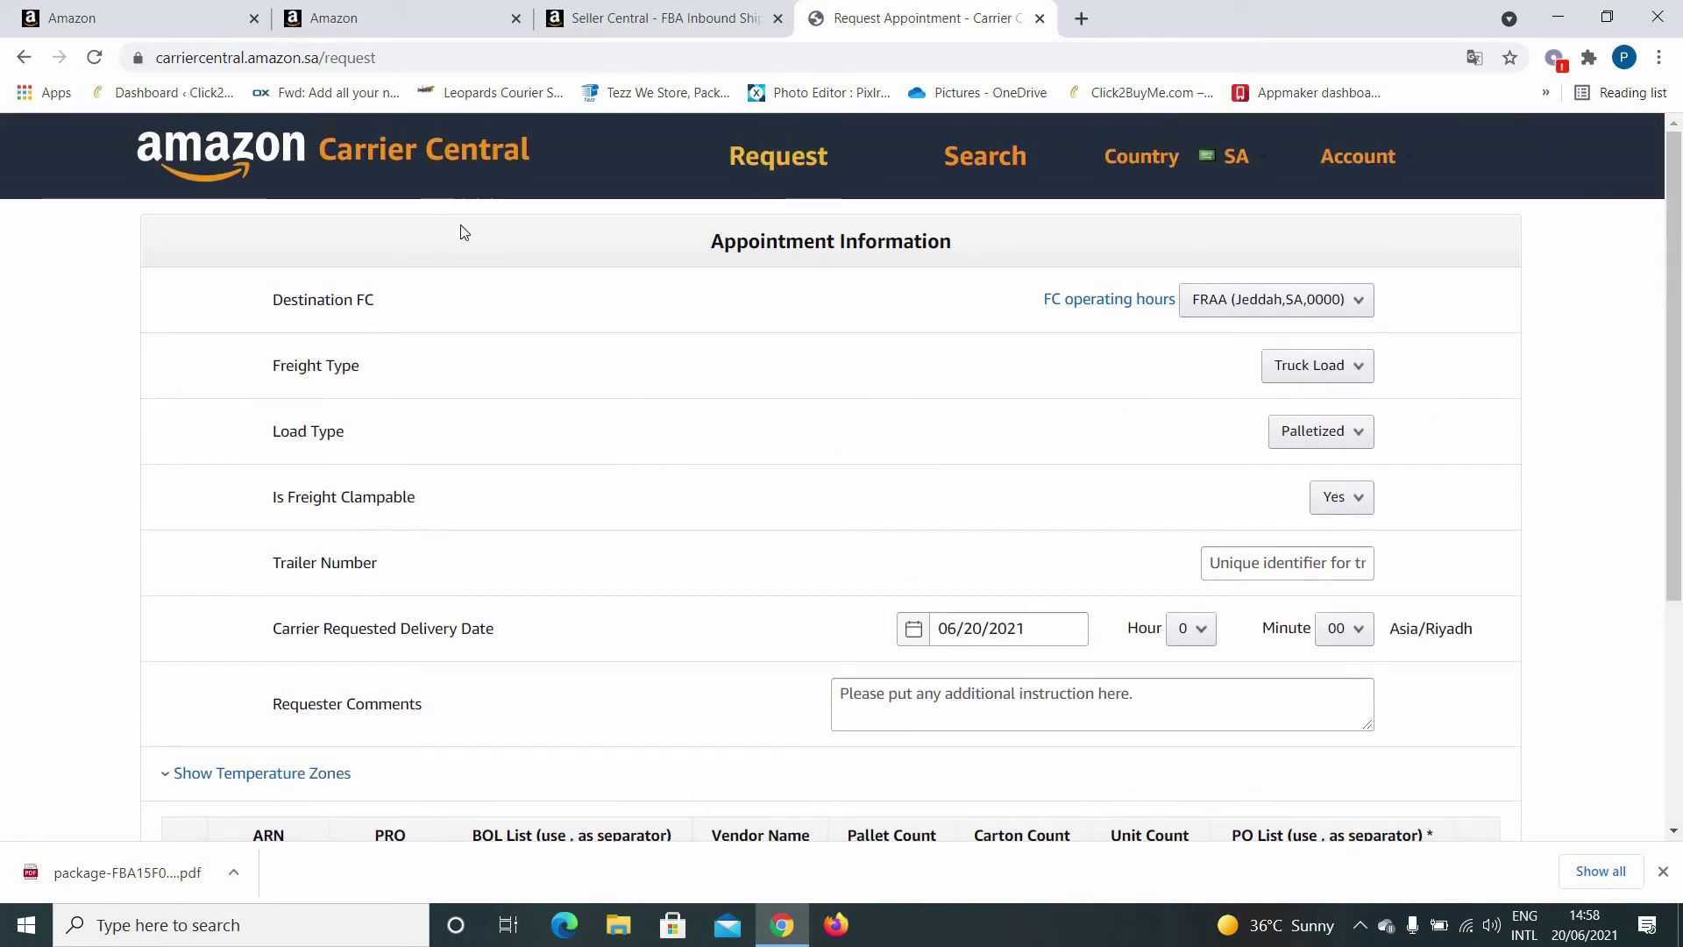
click(1364, 159)
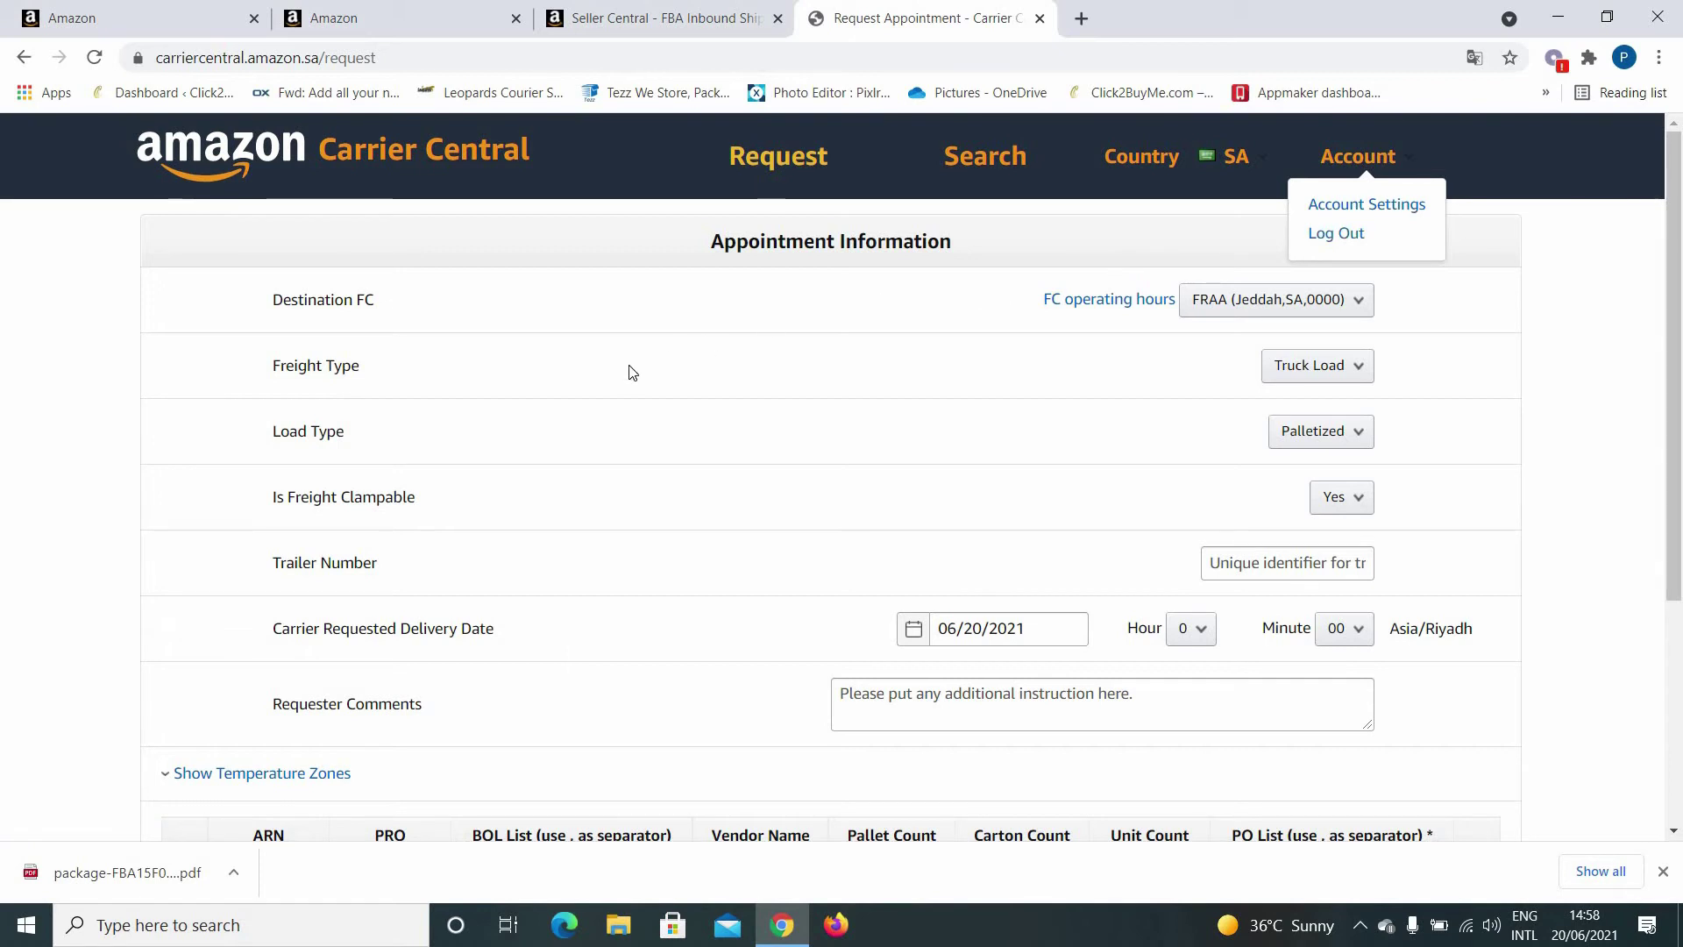
key(Escape)
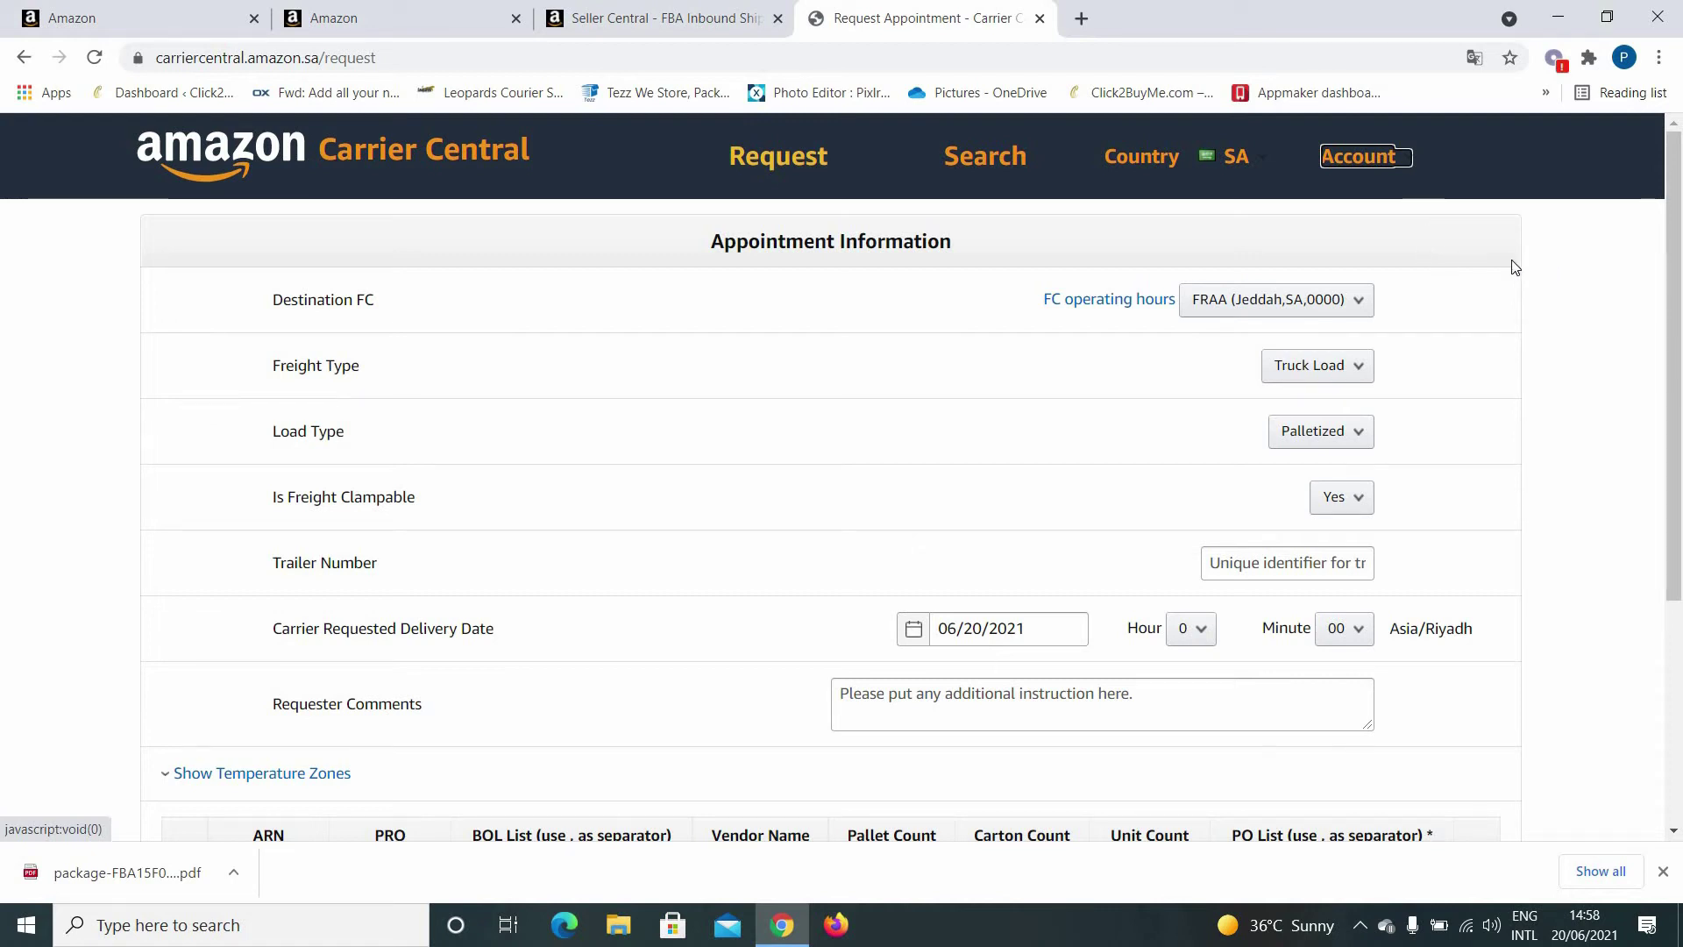
Step: Check the ship-to fulfilment center on the shipment summary and set the appointment's Destination FC to RUH3 (Riyadh,SA,00000)
click(1358, 300)
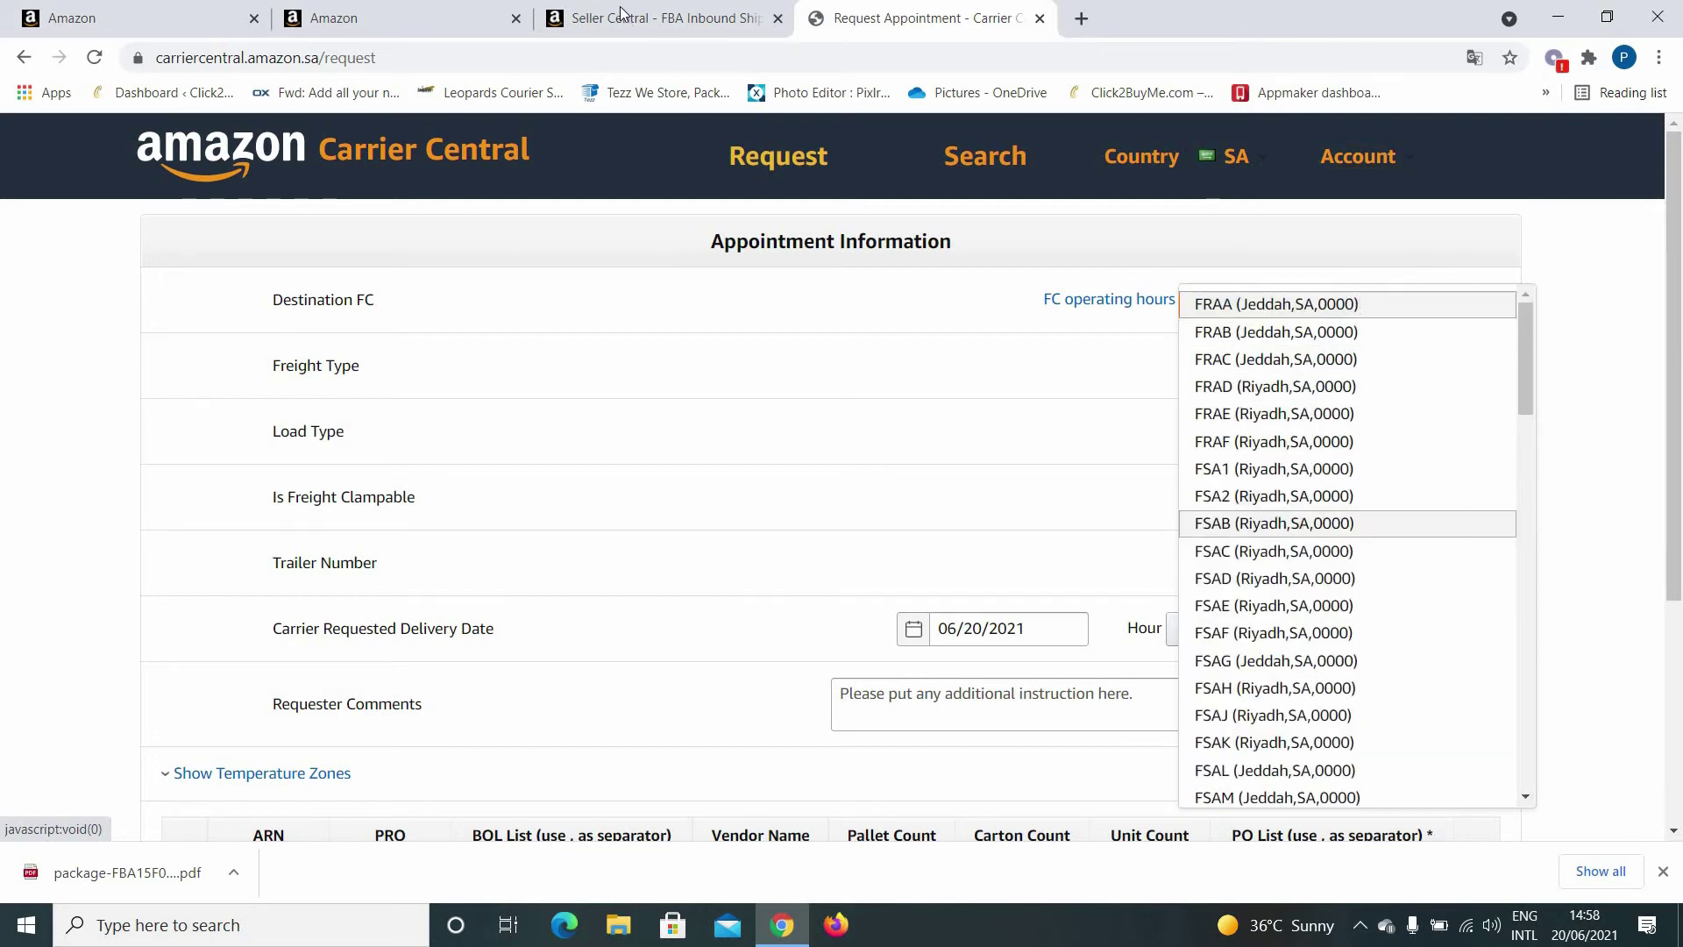
click(657, 17)
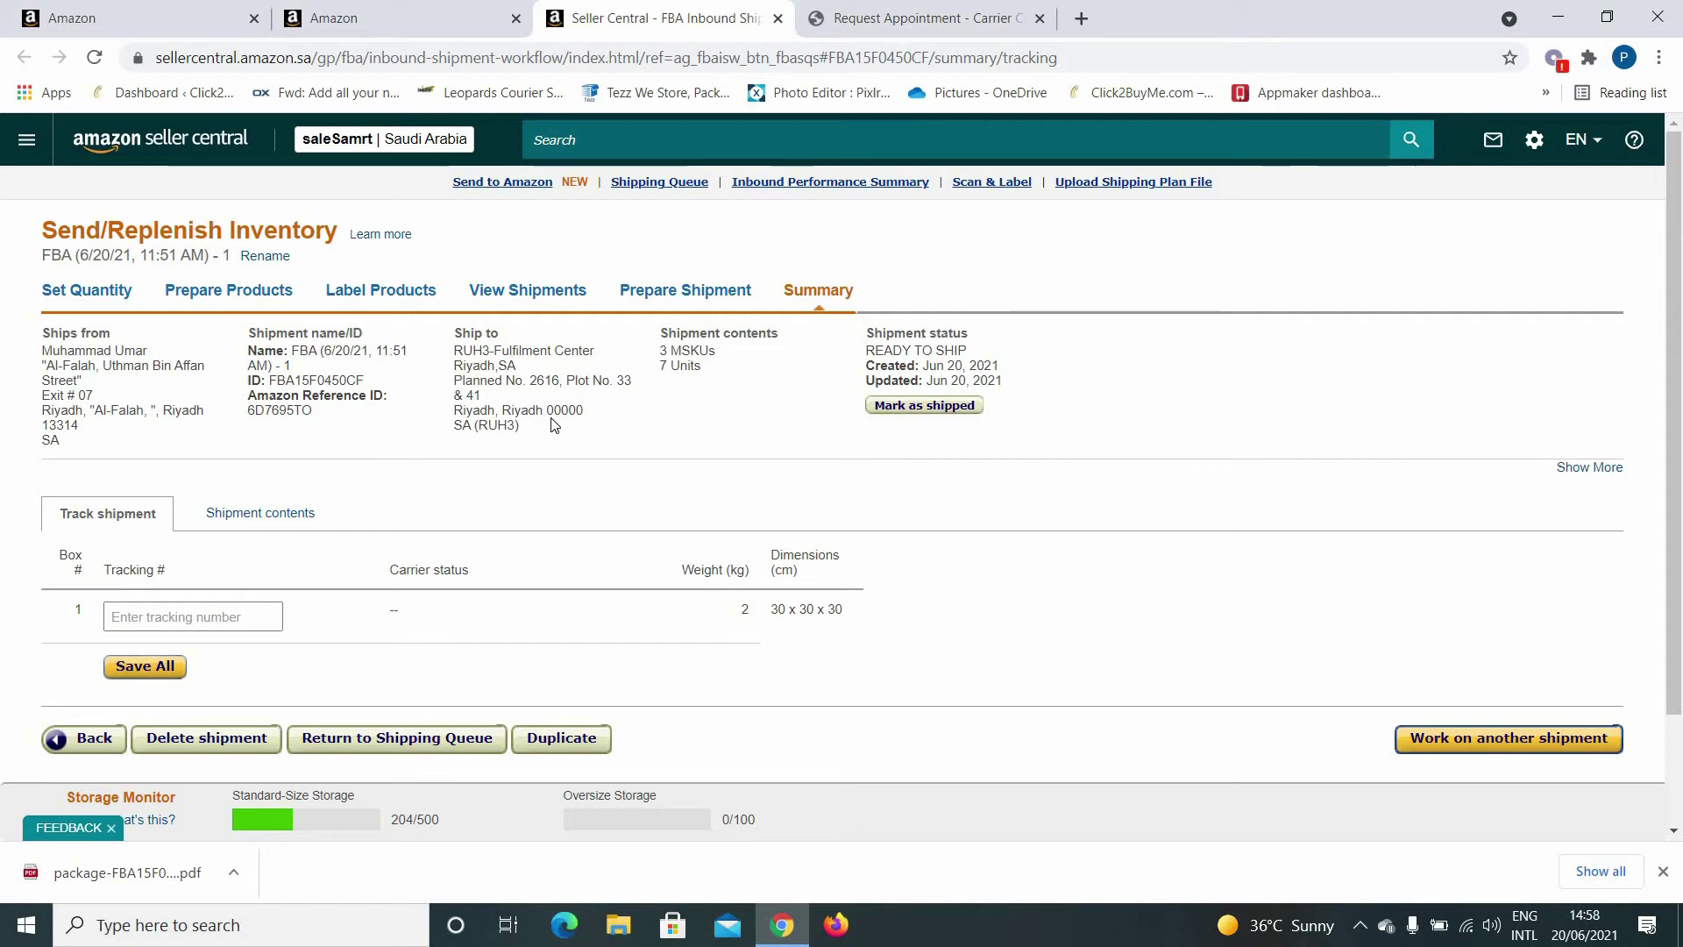
click(948, 22)
scroll(1380, 456, down, 9)
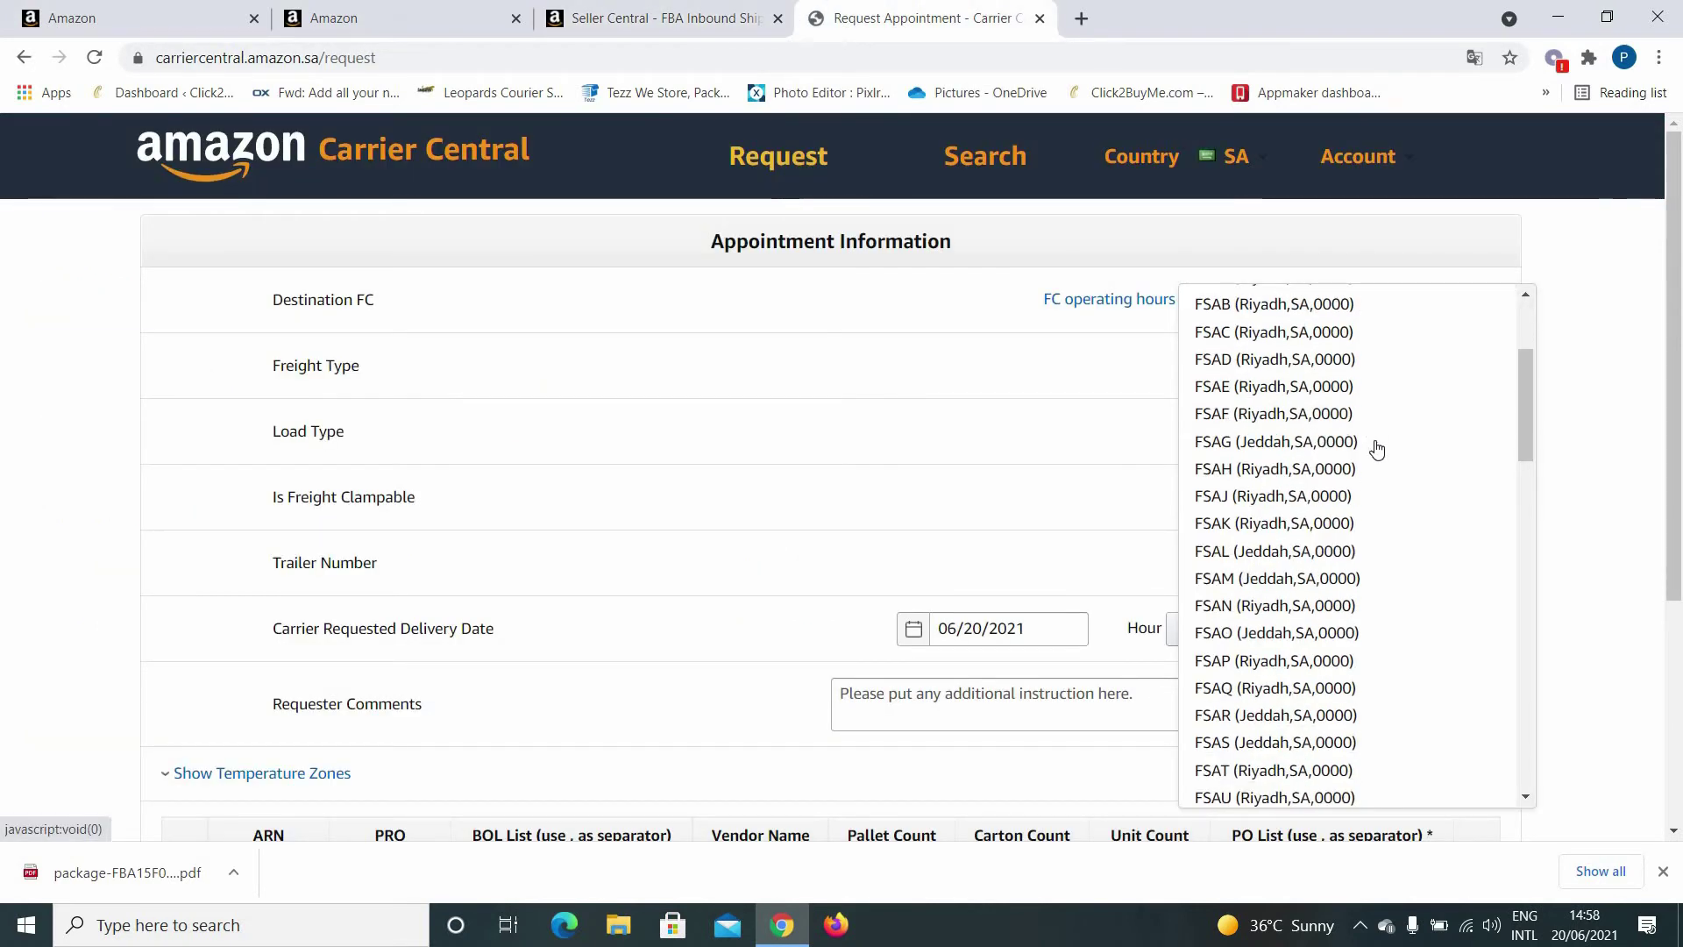
scroll(1384, 481, down, 6)
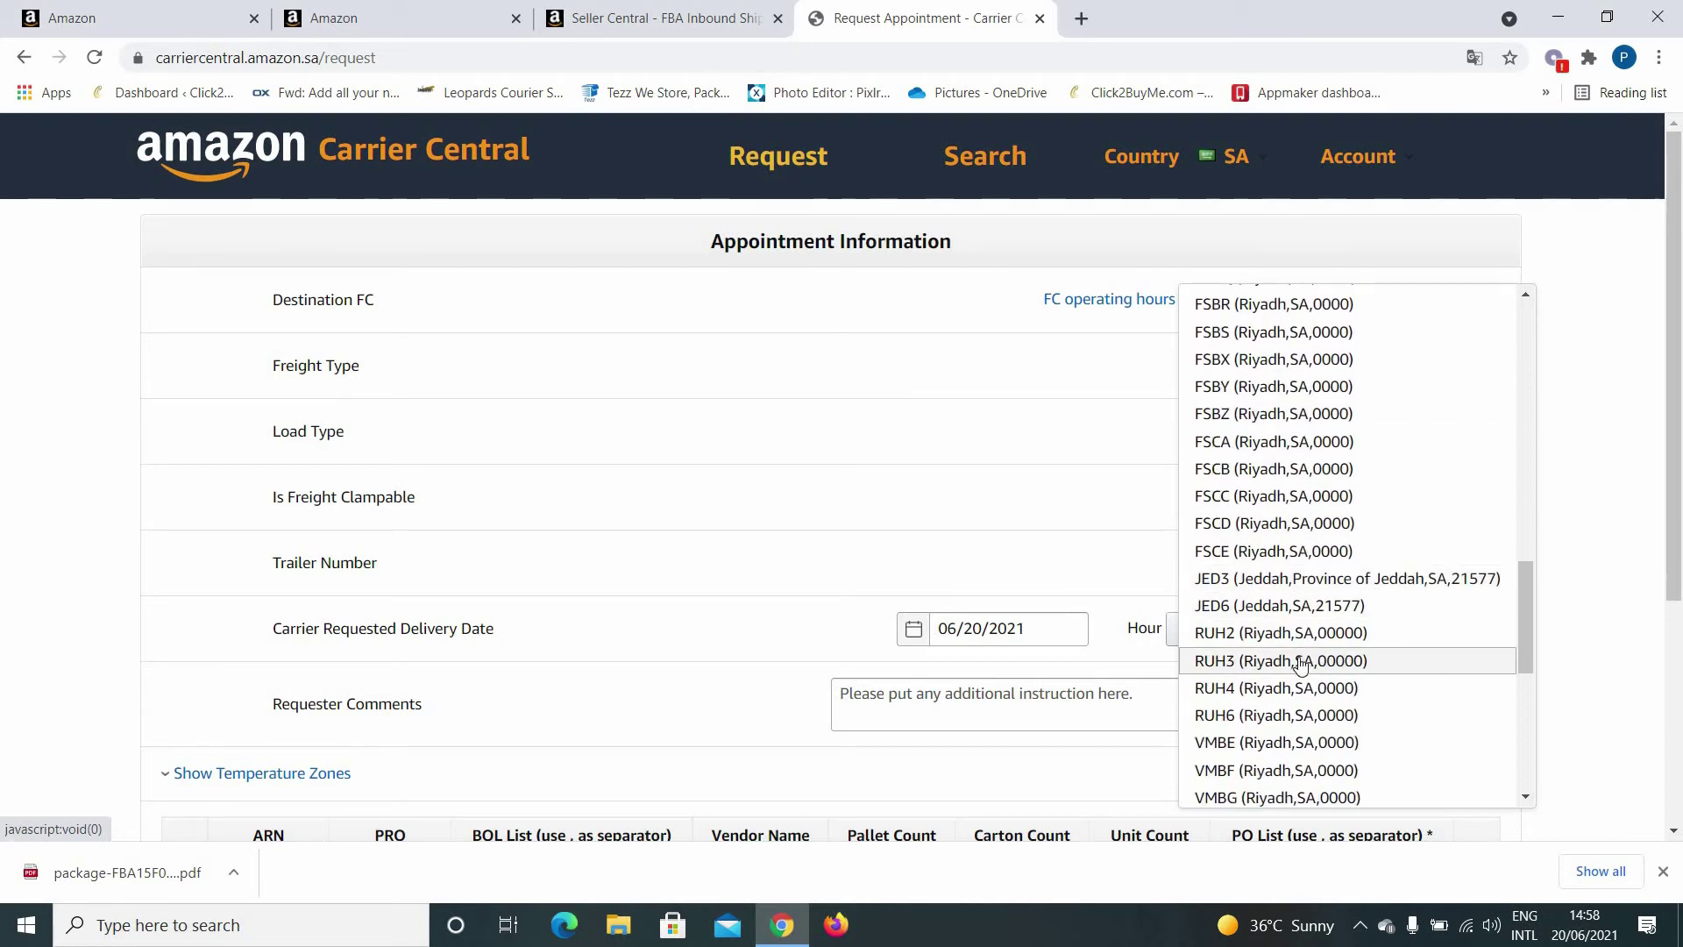
click(1300, 663)
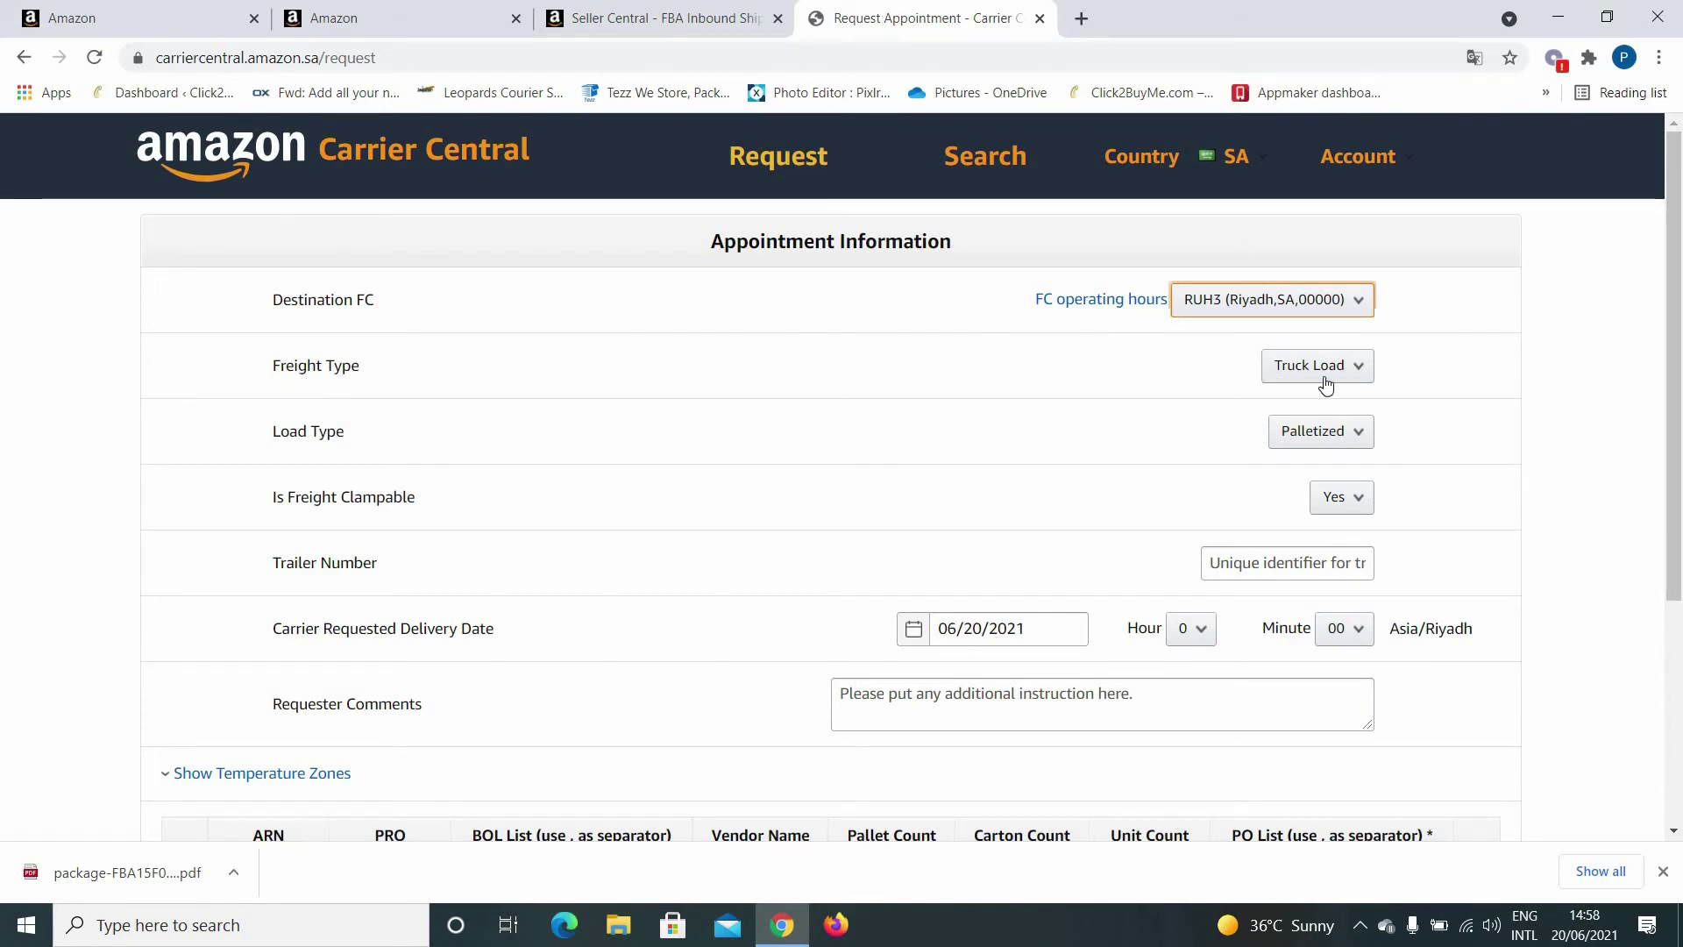
Step: Set the appointment's freight type to Less Than Truck Load and its load type to Floor Loaded
click(1362, 372)
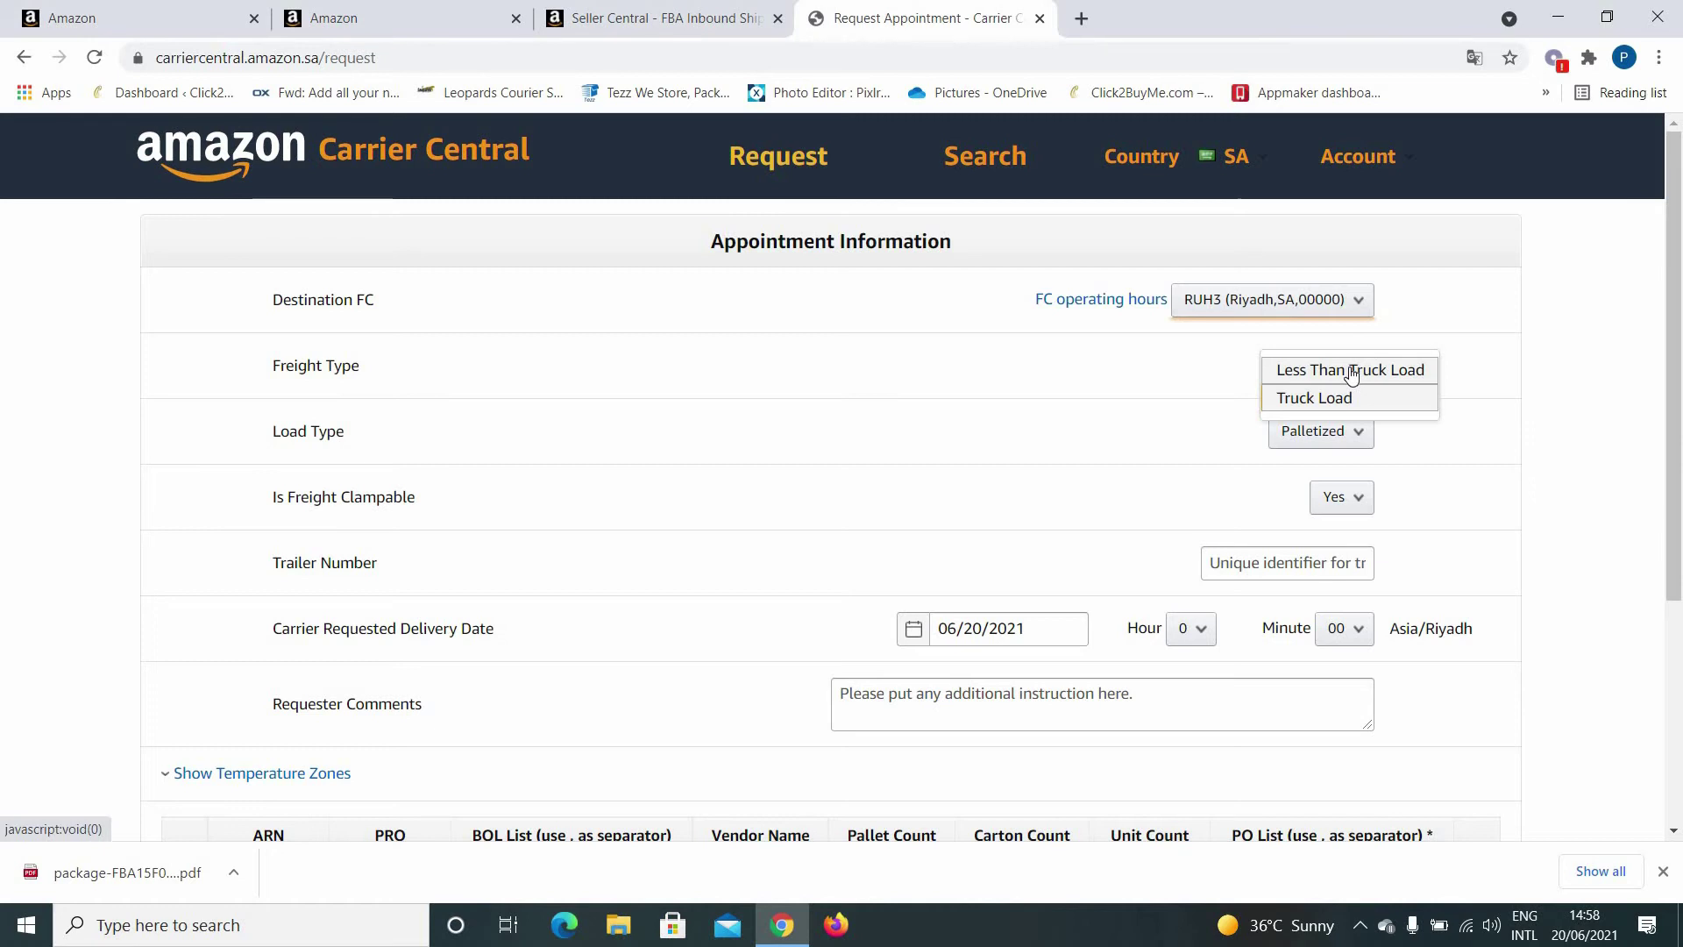
click(1351, 371)
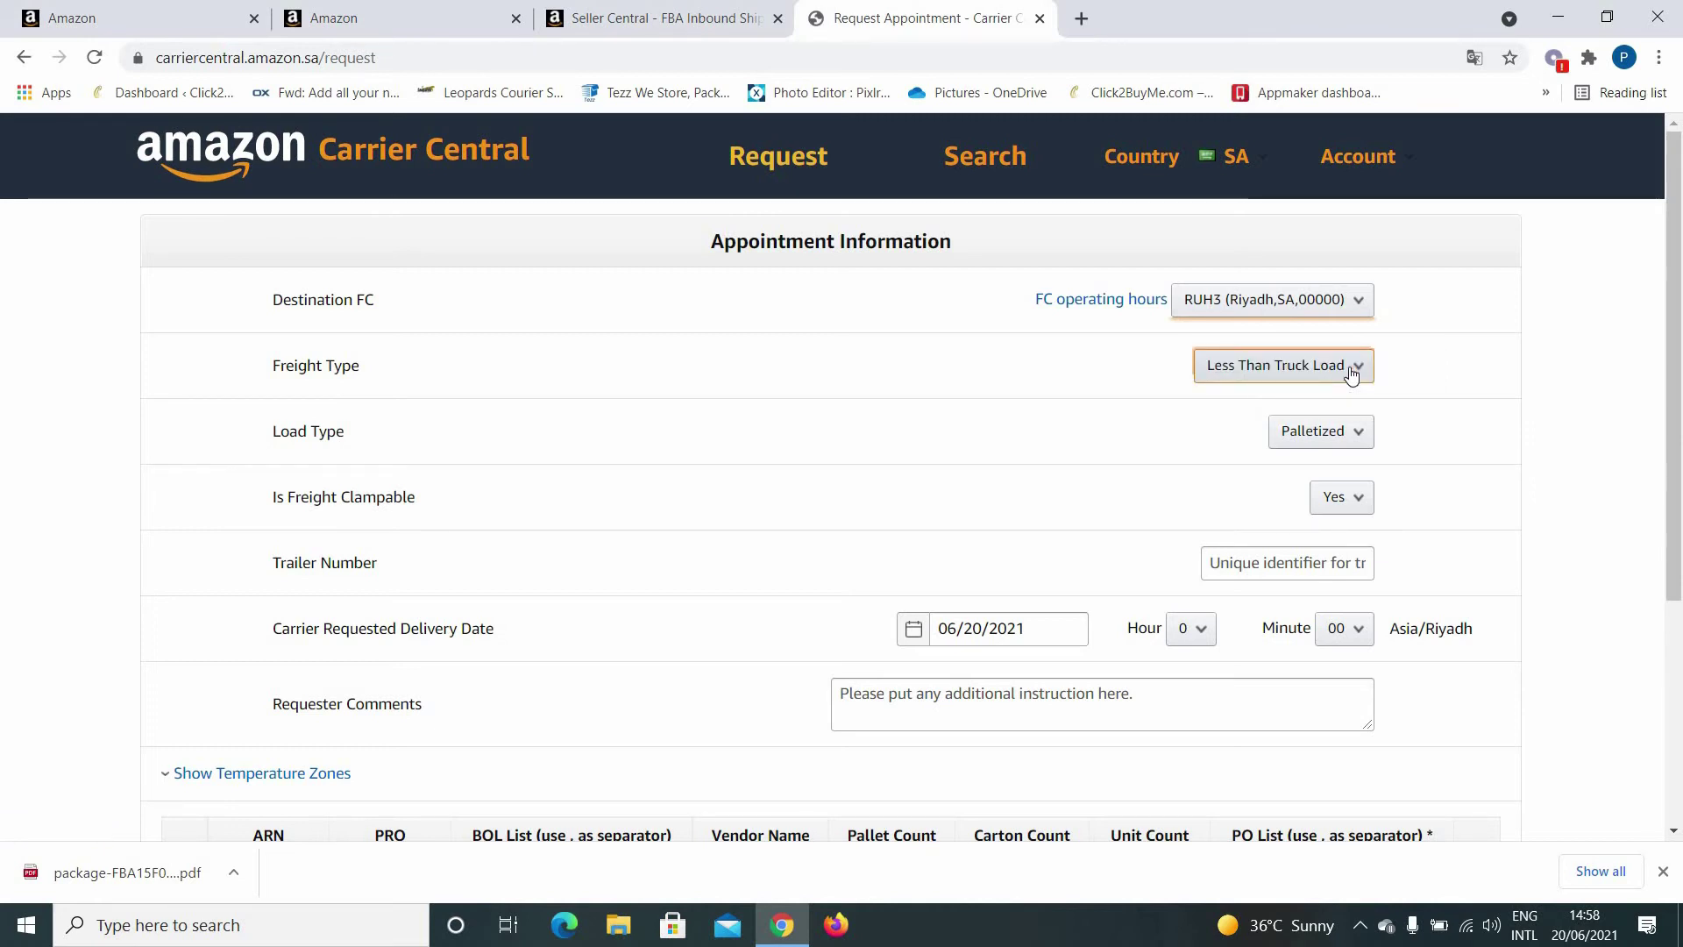
click(1359, 438)
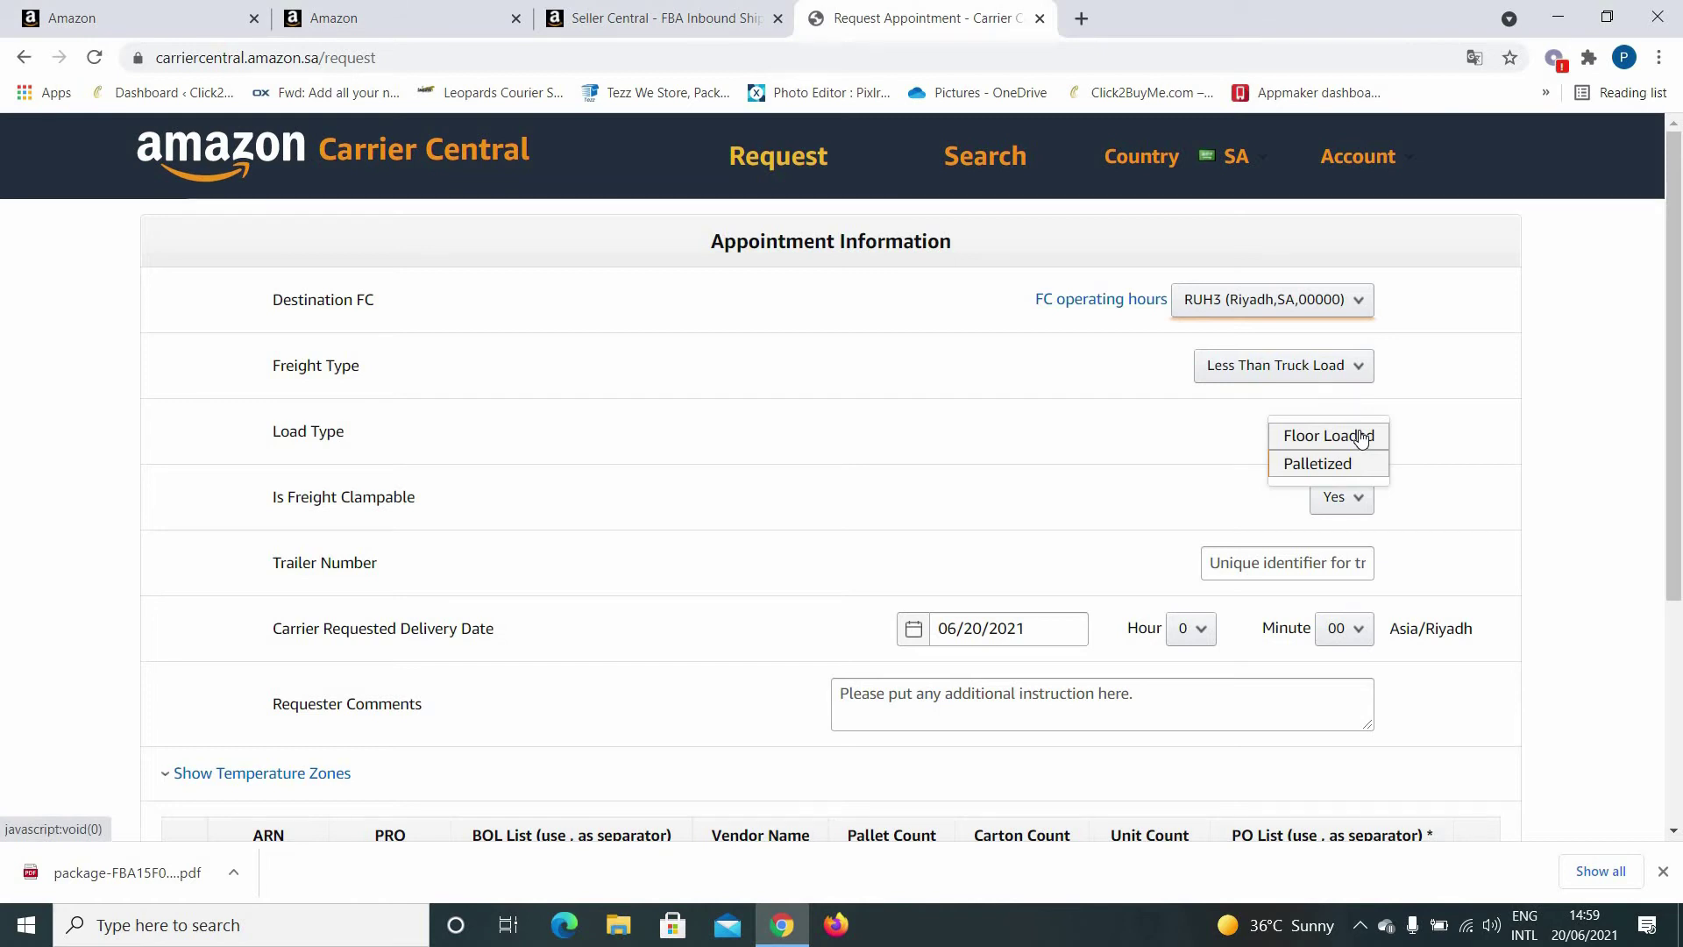
click(1359, 437)
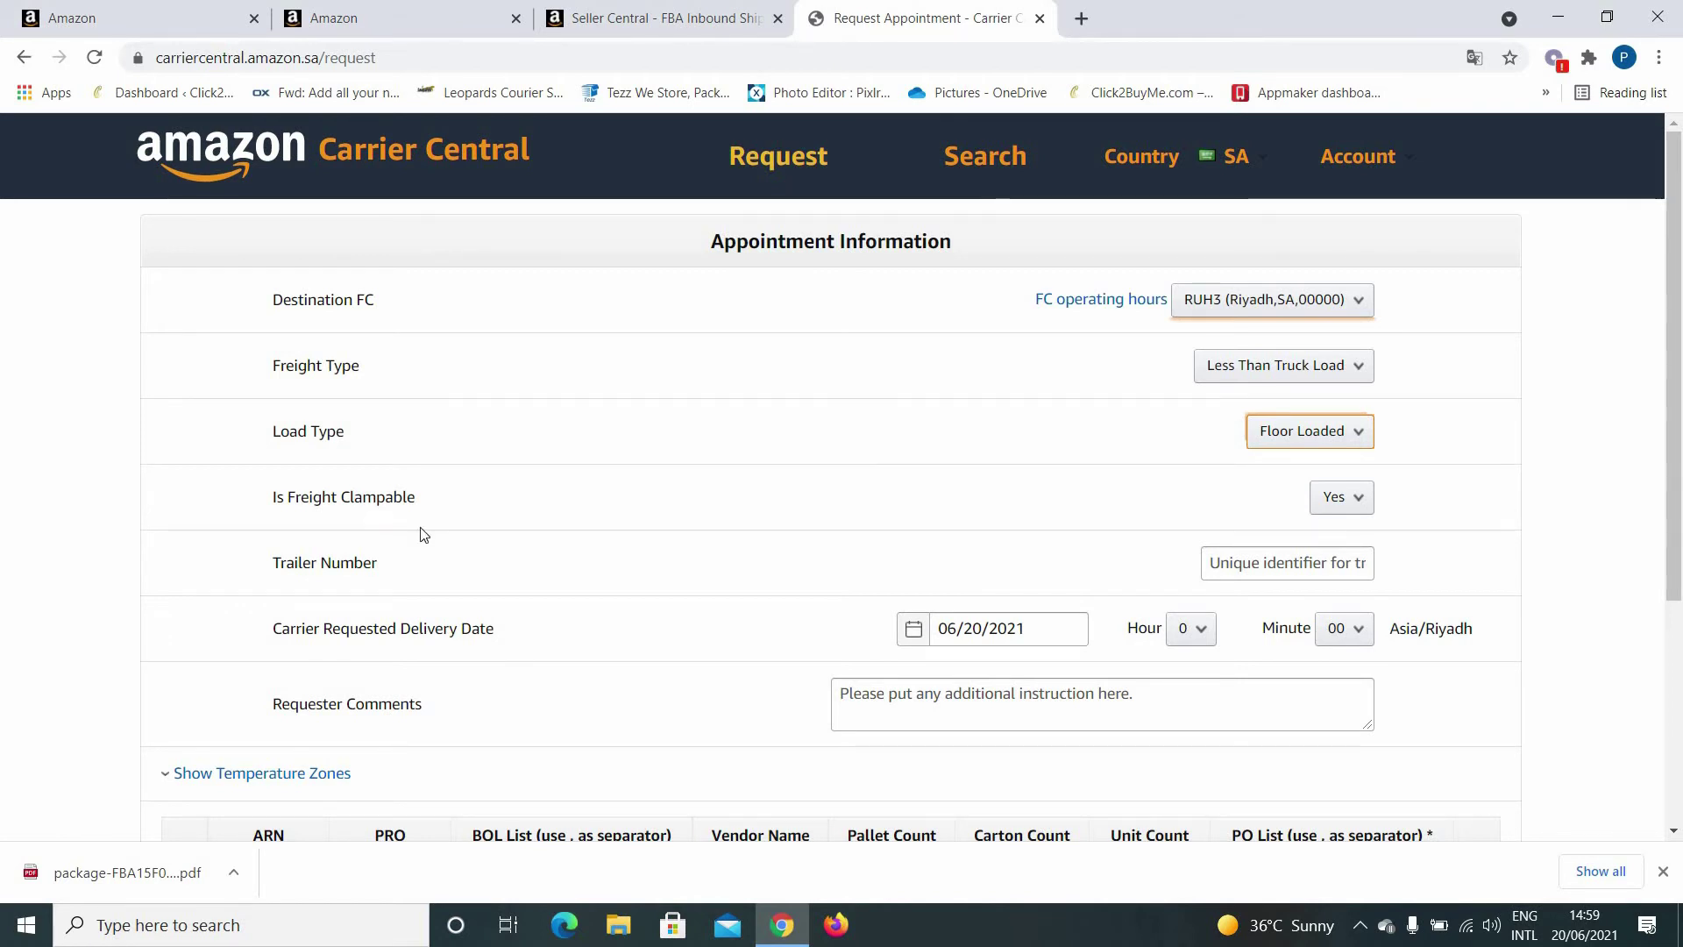
Step: Set the appointment's Is Freight Clampable option to No
click(1347, 513)
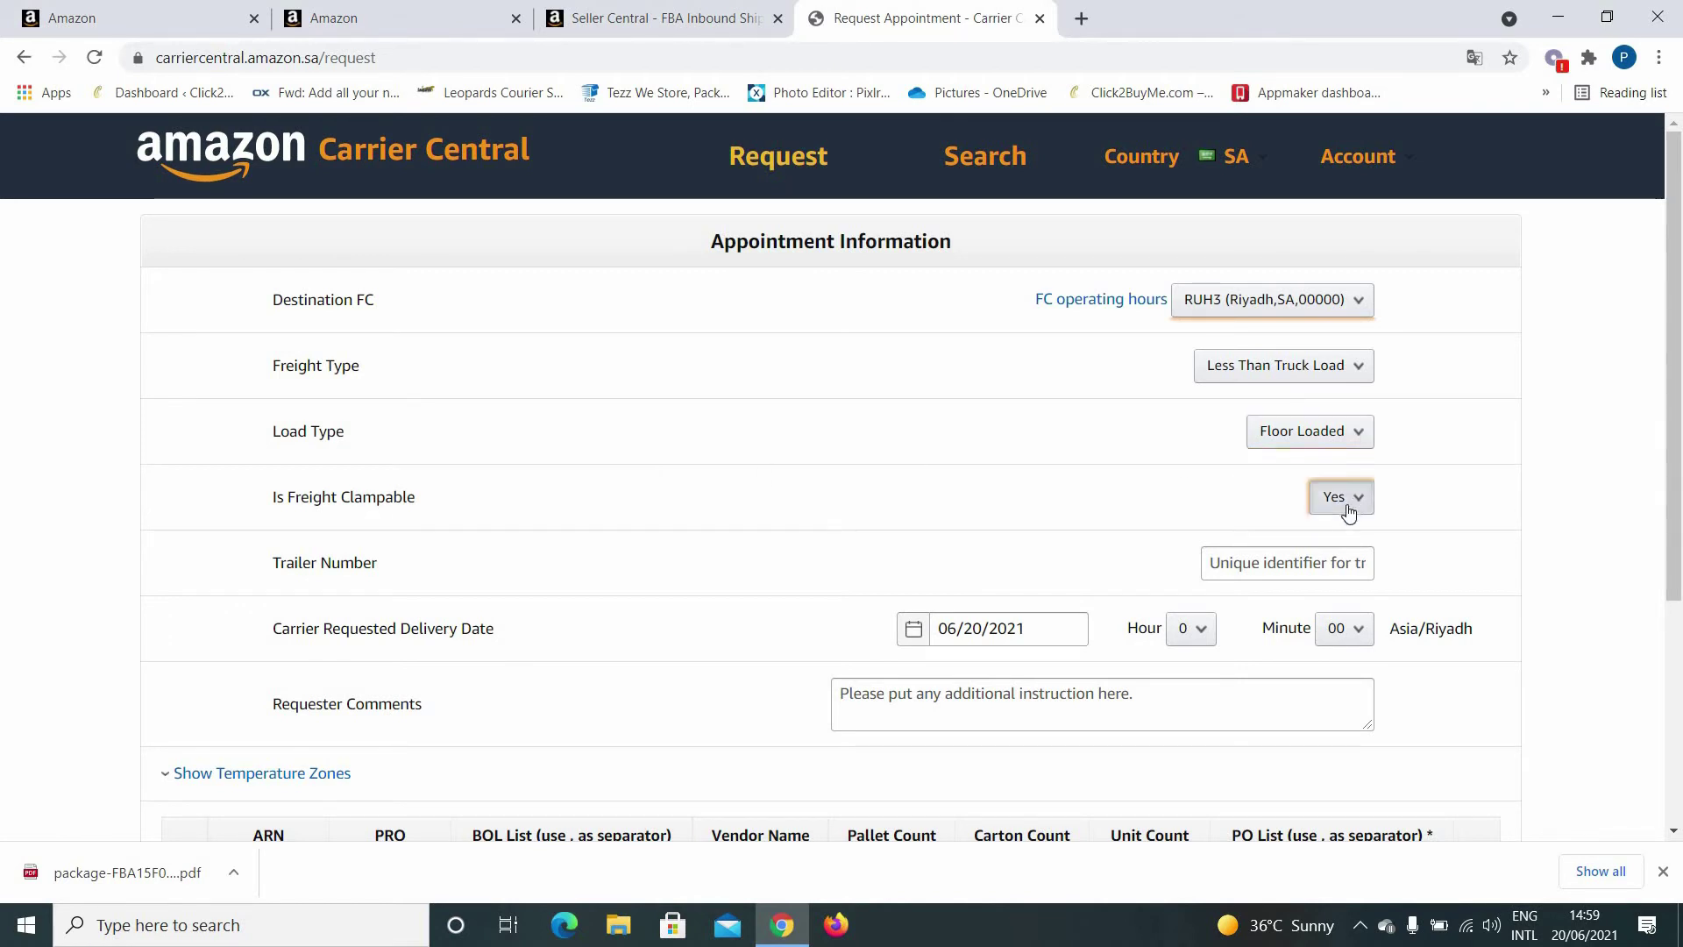
click(1337, 524)
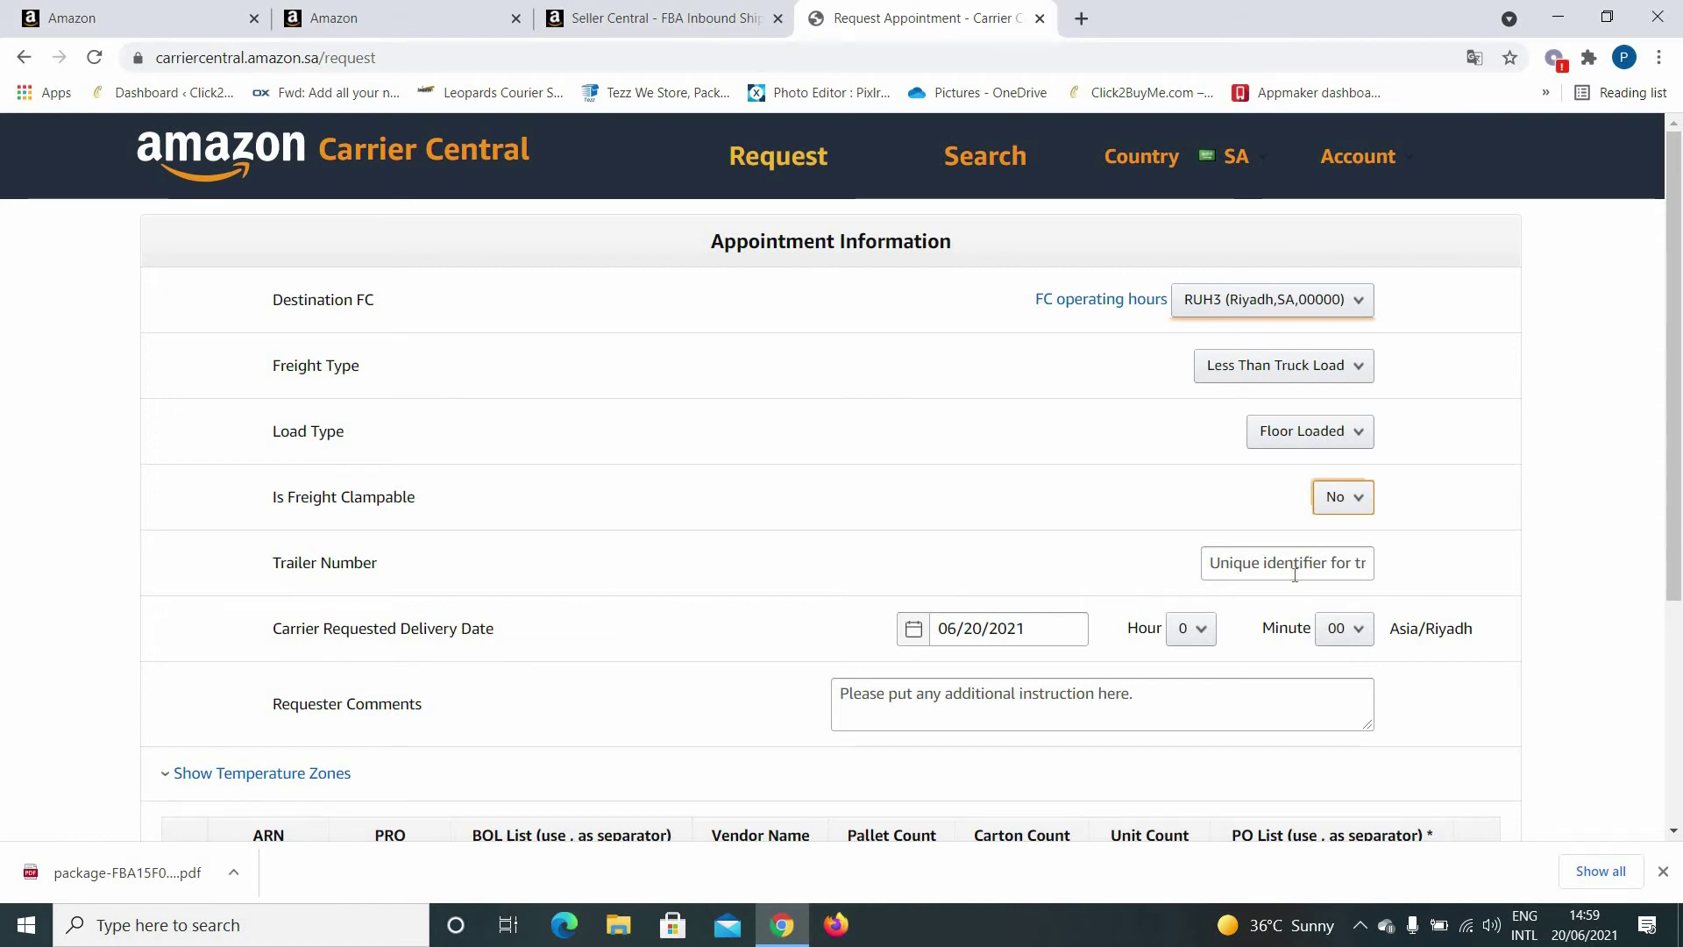
click(1339, 562)
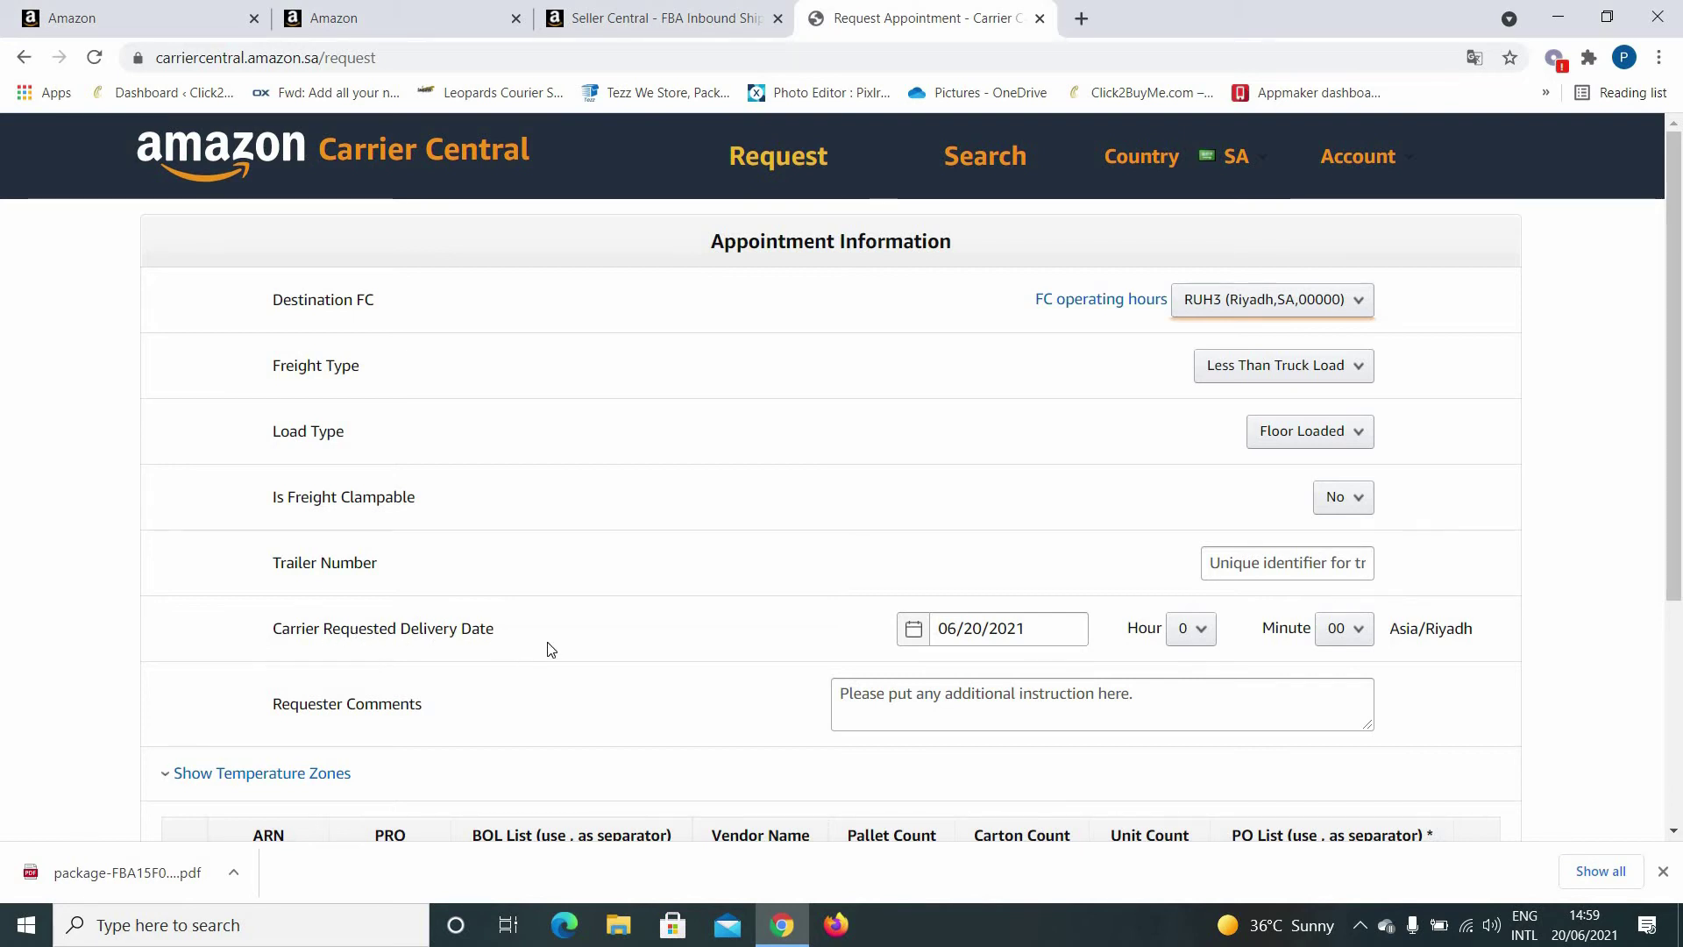
Step: Set the carrier requested delivery date to 06/24/2021 with the hour at 14
click(985, 627)
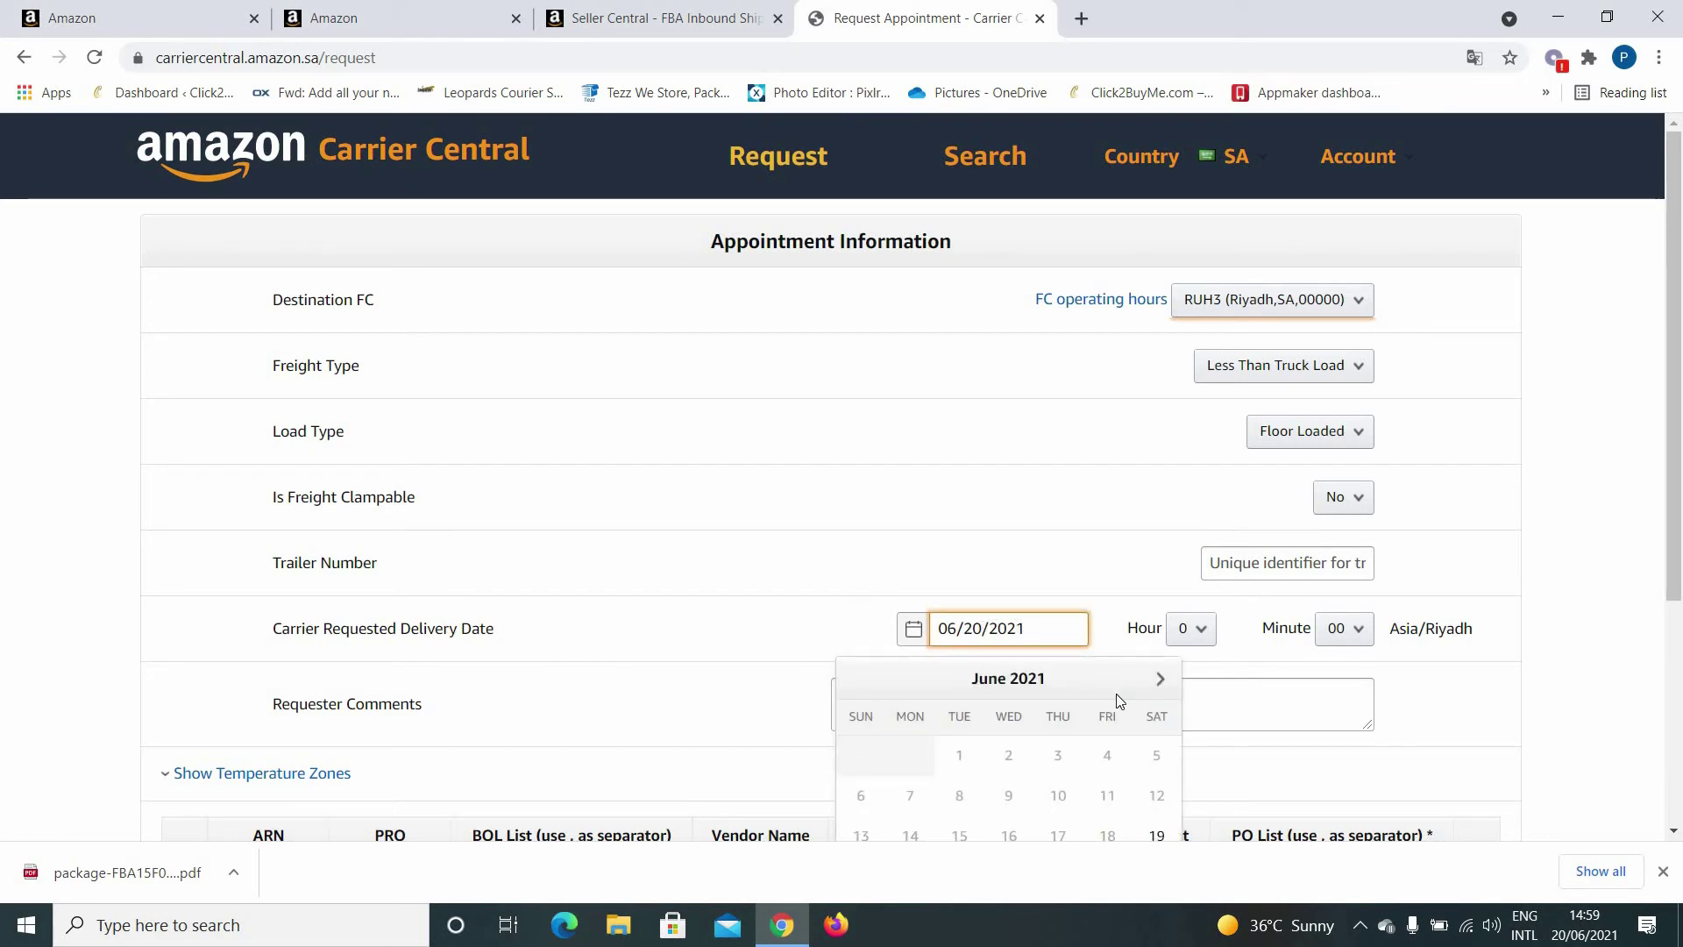
scroll(1116, 702, down, 1)
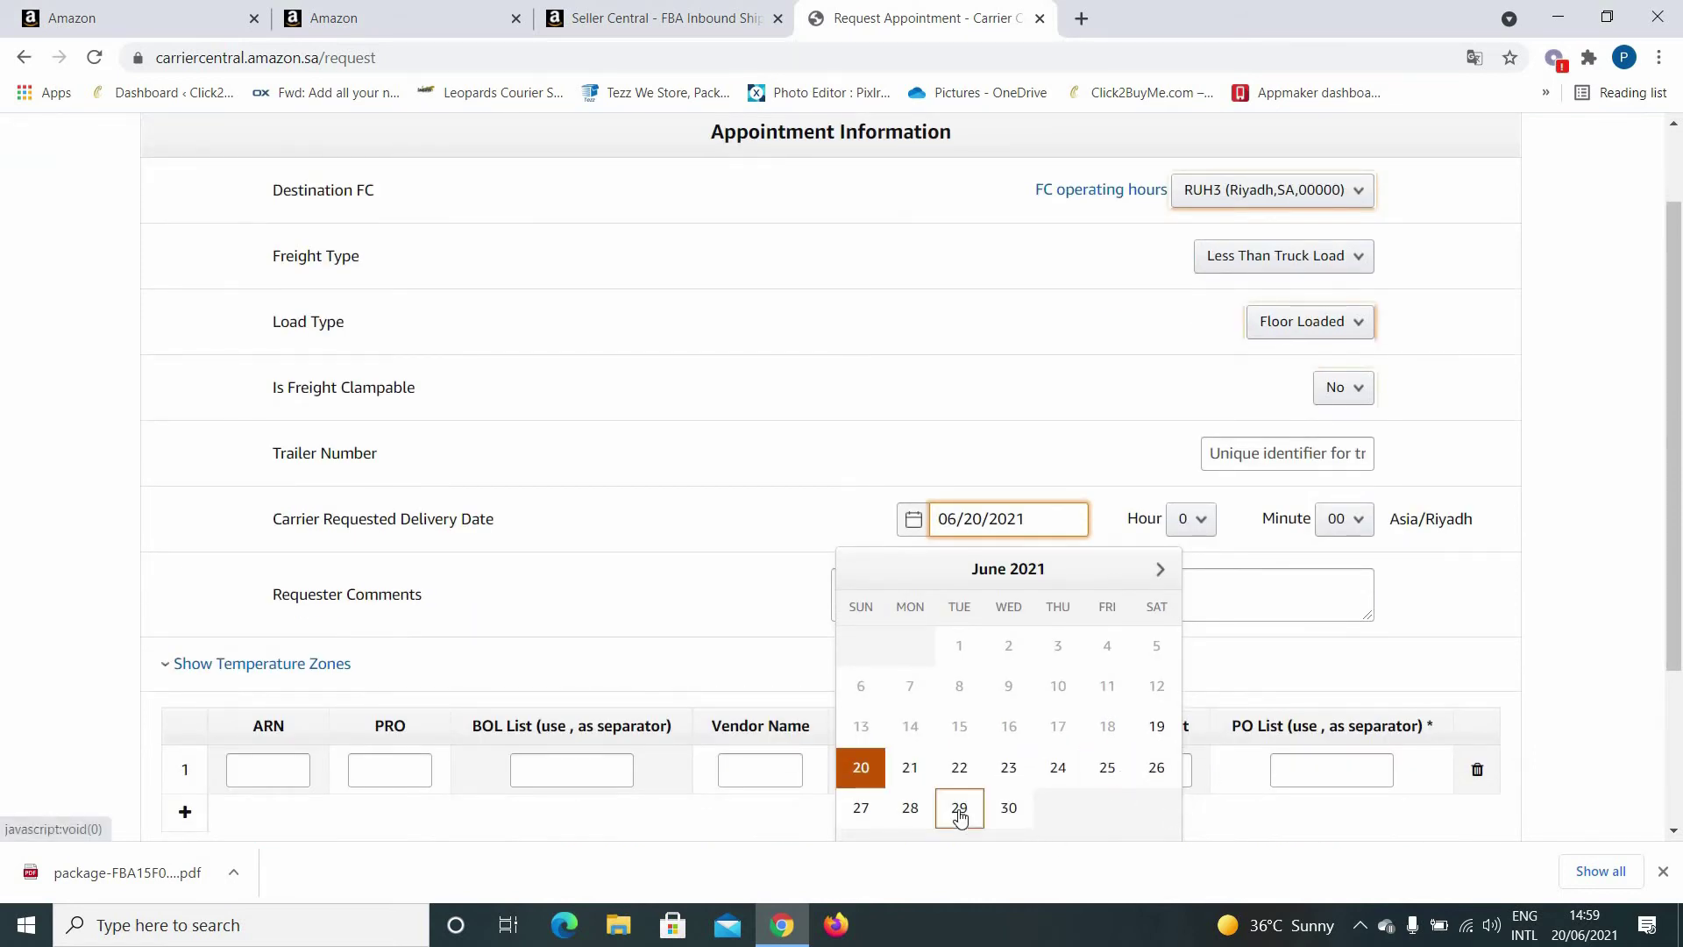
click(1069, 778)
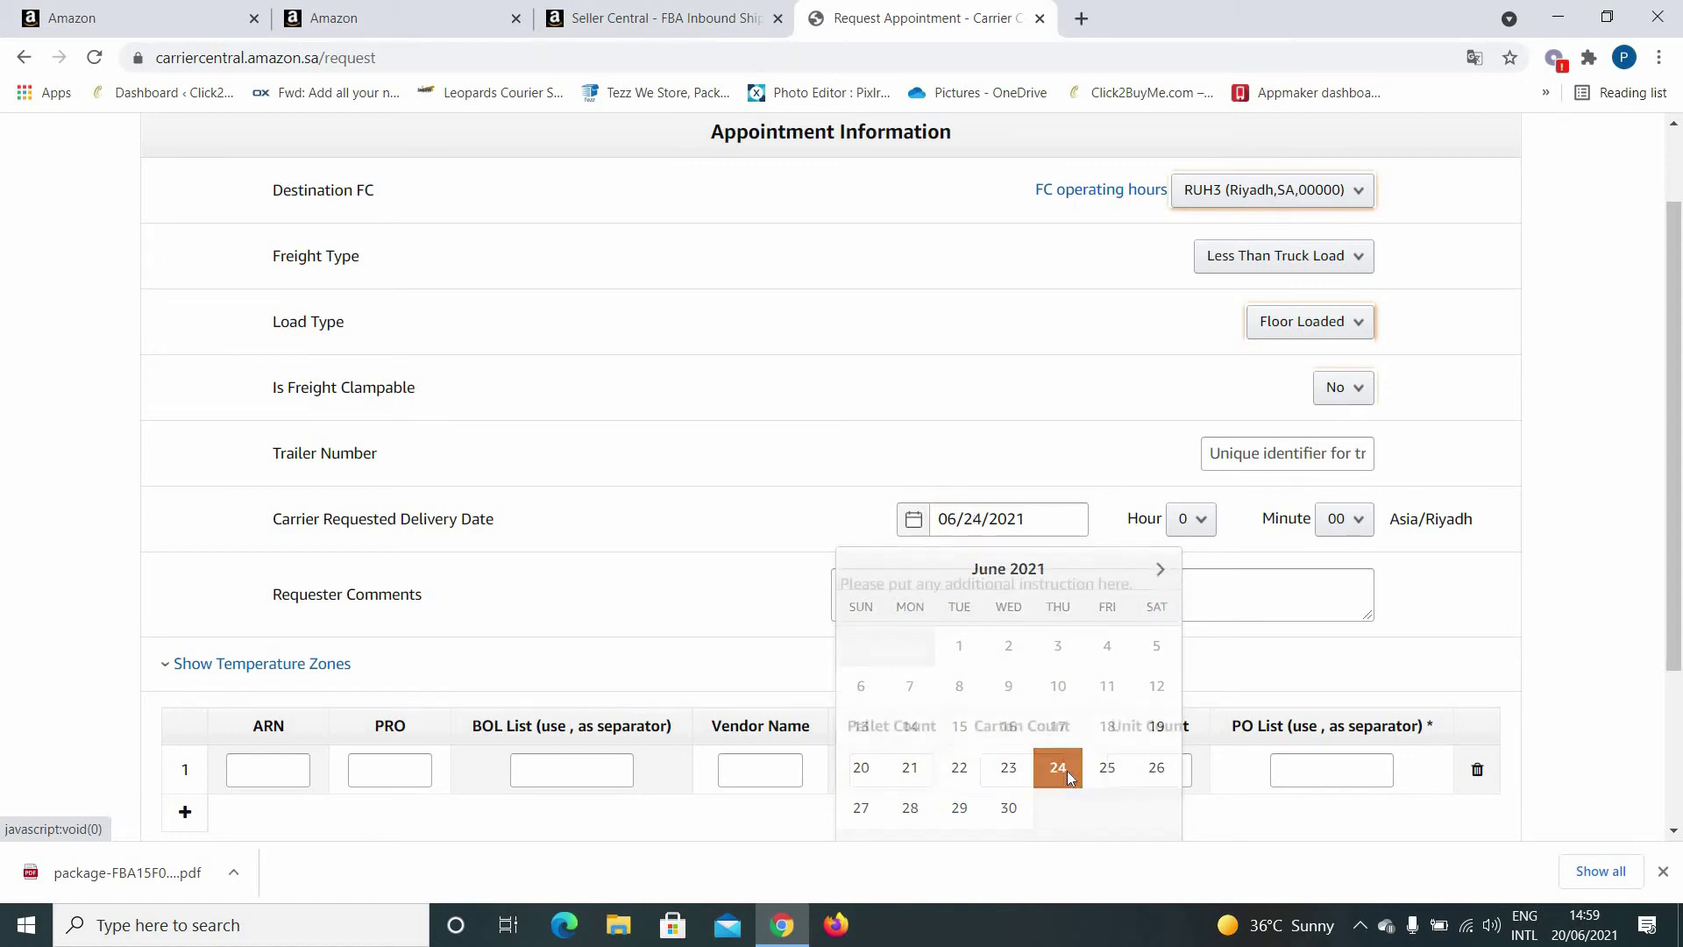
click(1199, 523)
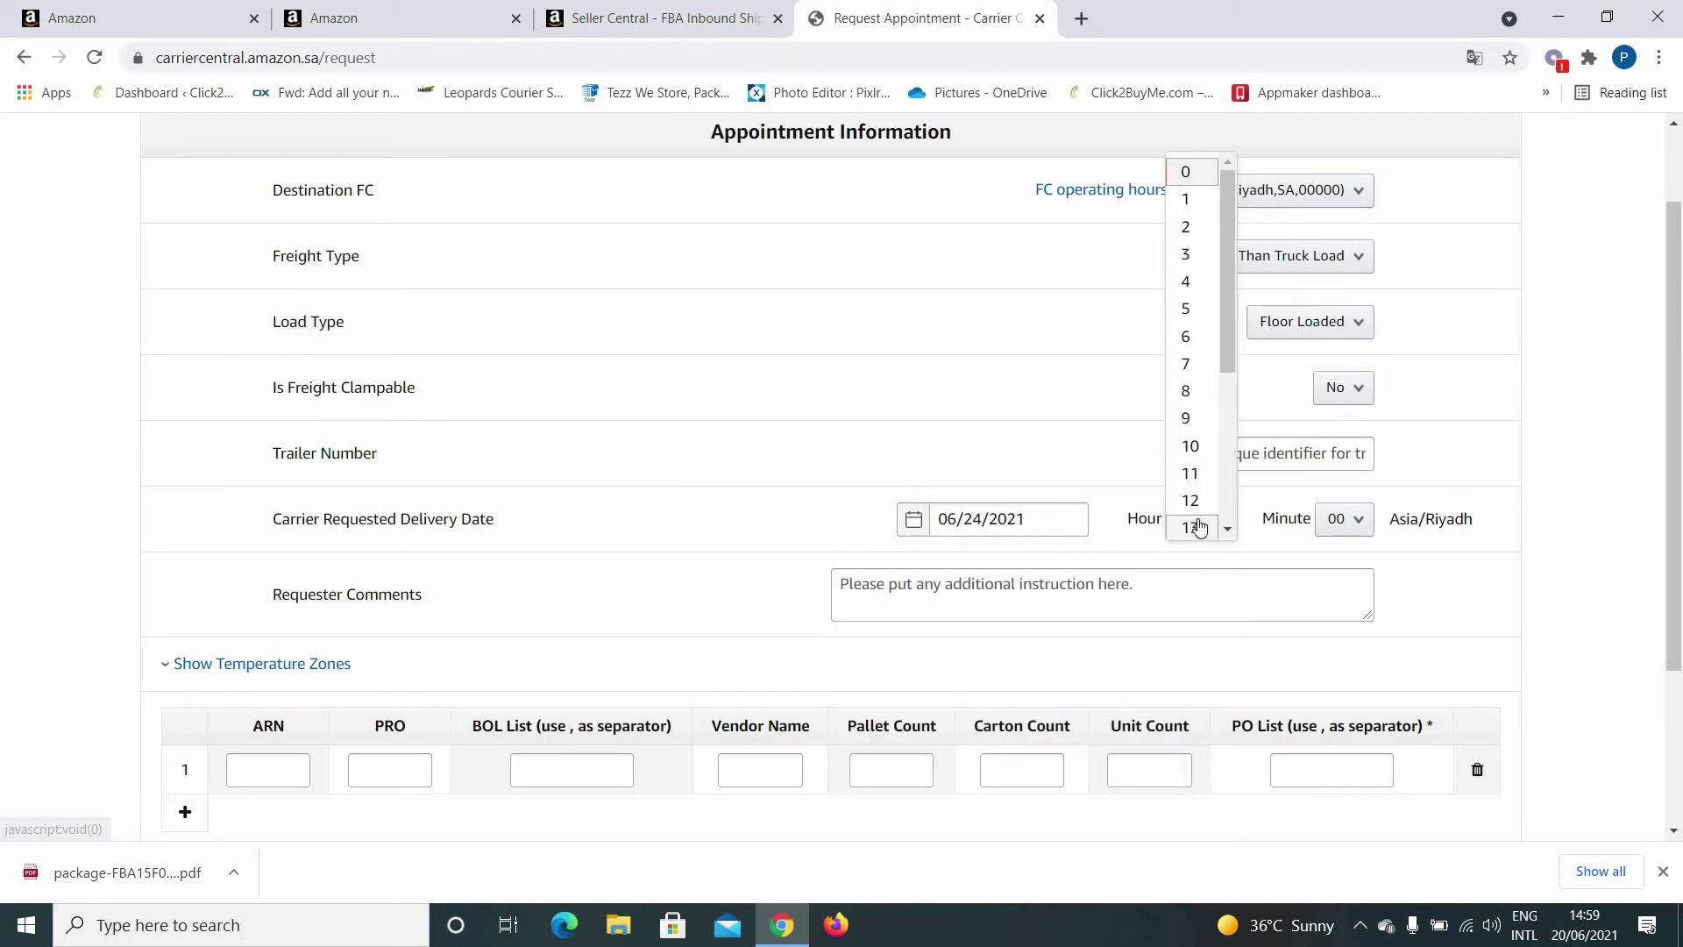
scroll(1207, 492, down, 2)
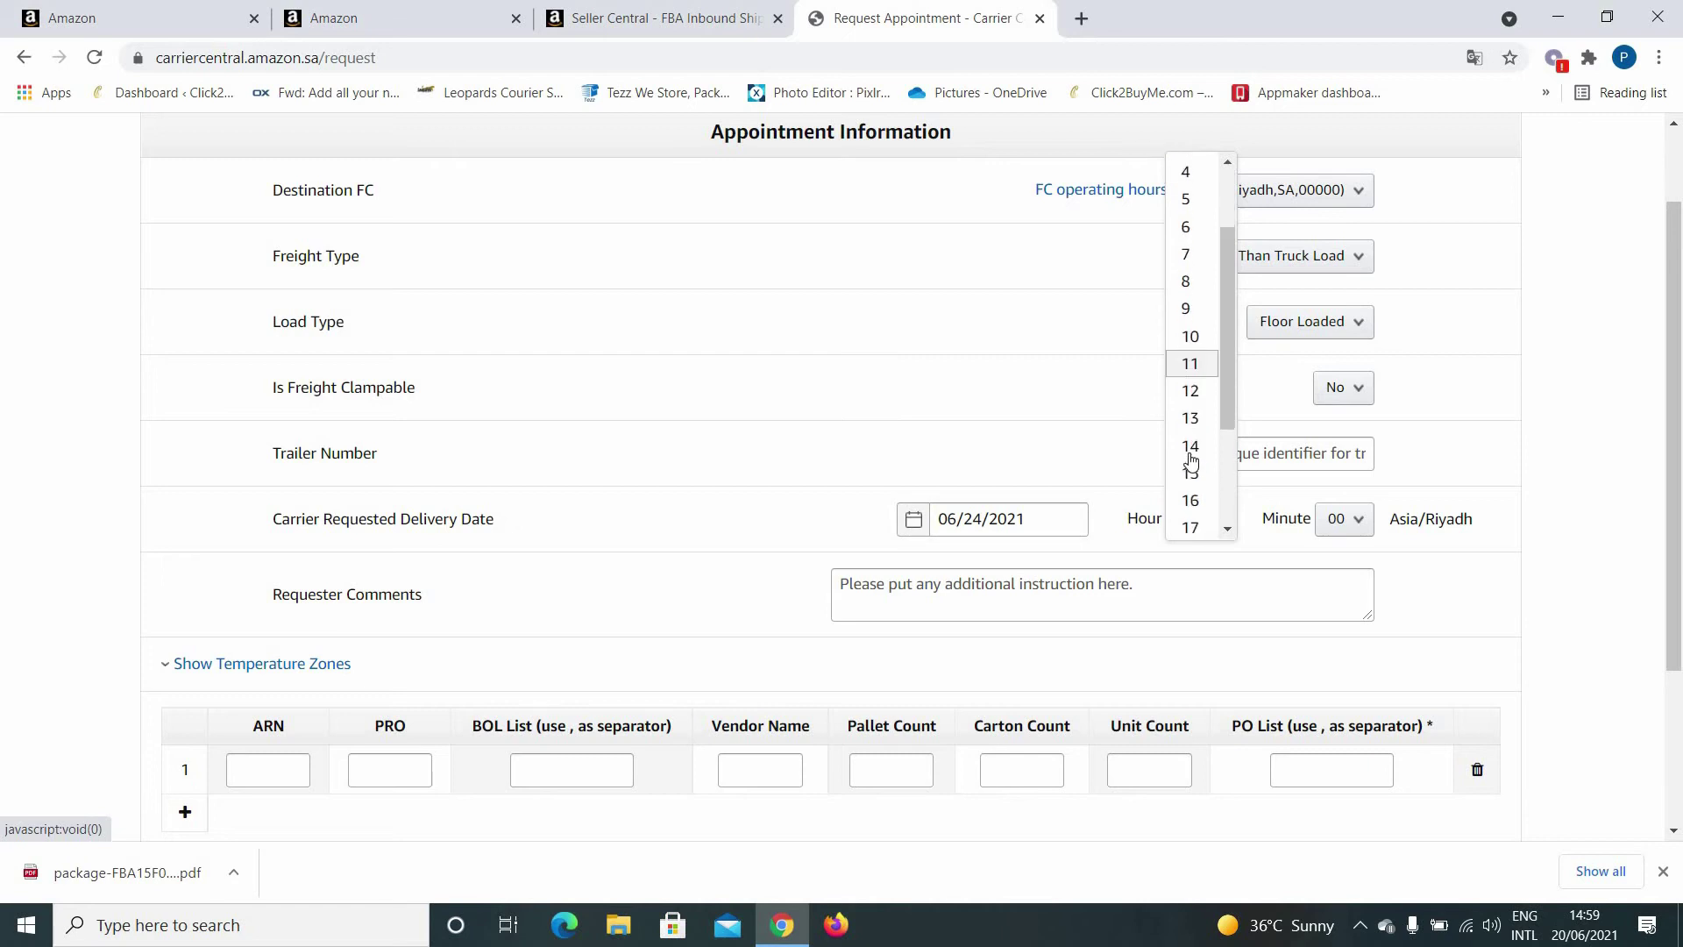
click(1195, 447)
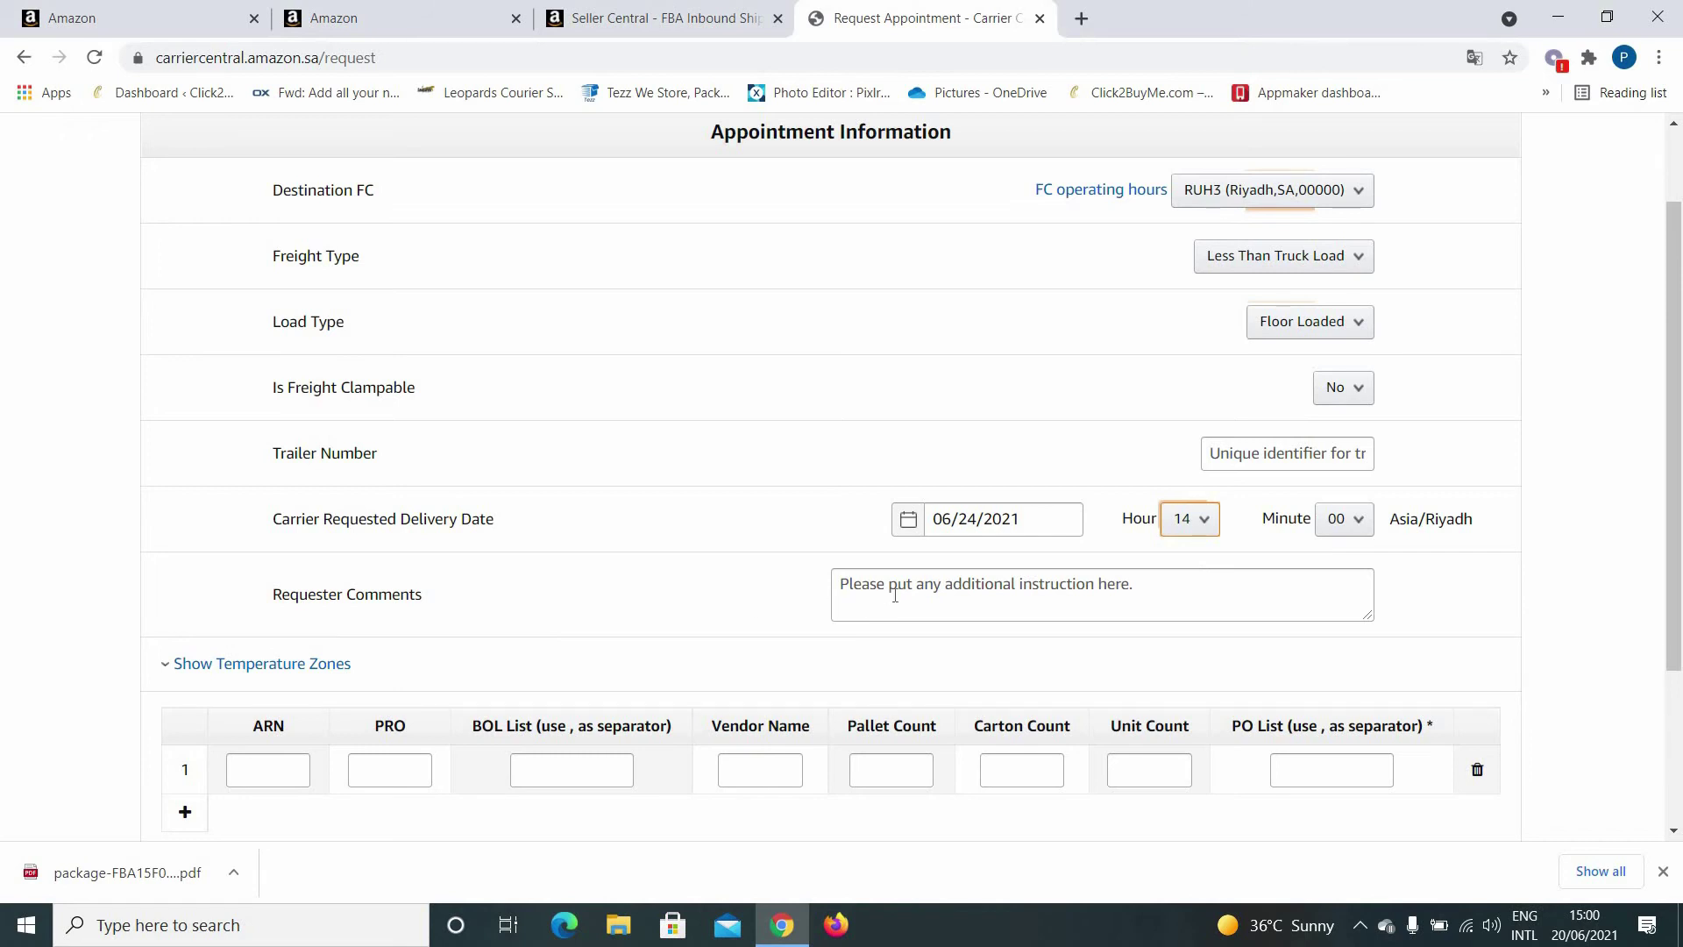
Step: Copy the ships-from name from the Seller Central shipment summary into the appointment's Vendor Name in Carrier Central
scroll(894, 595, down, 3)
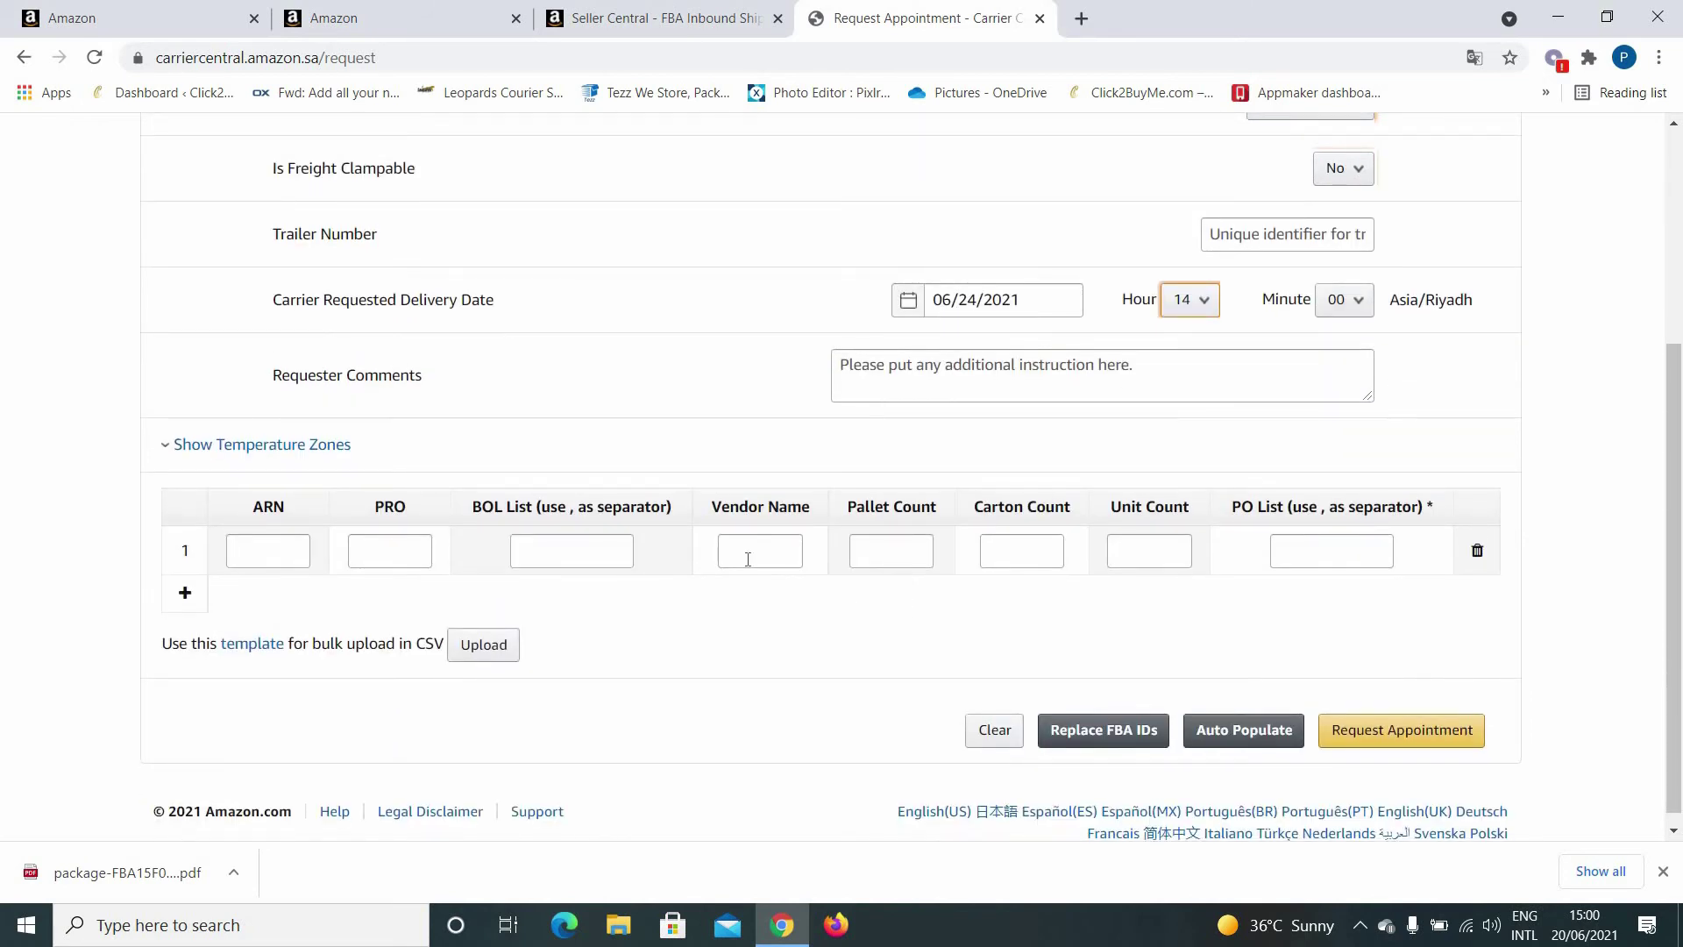
click(747, 559)
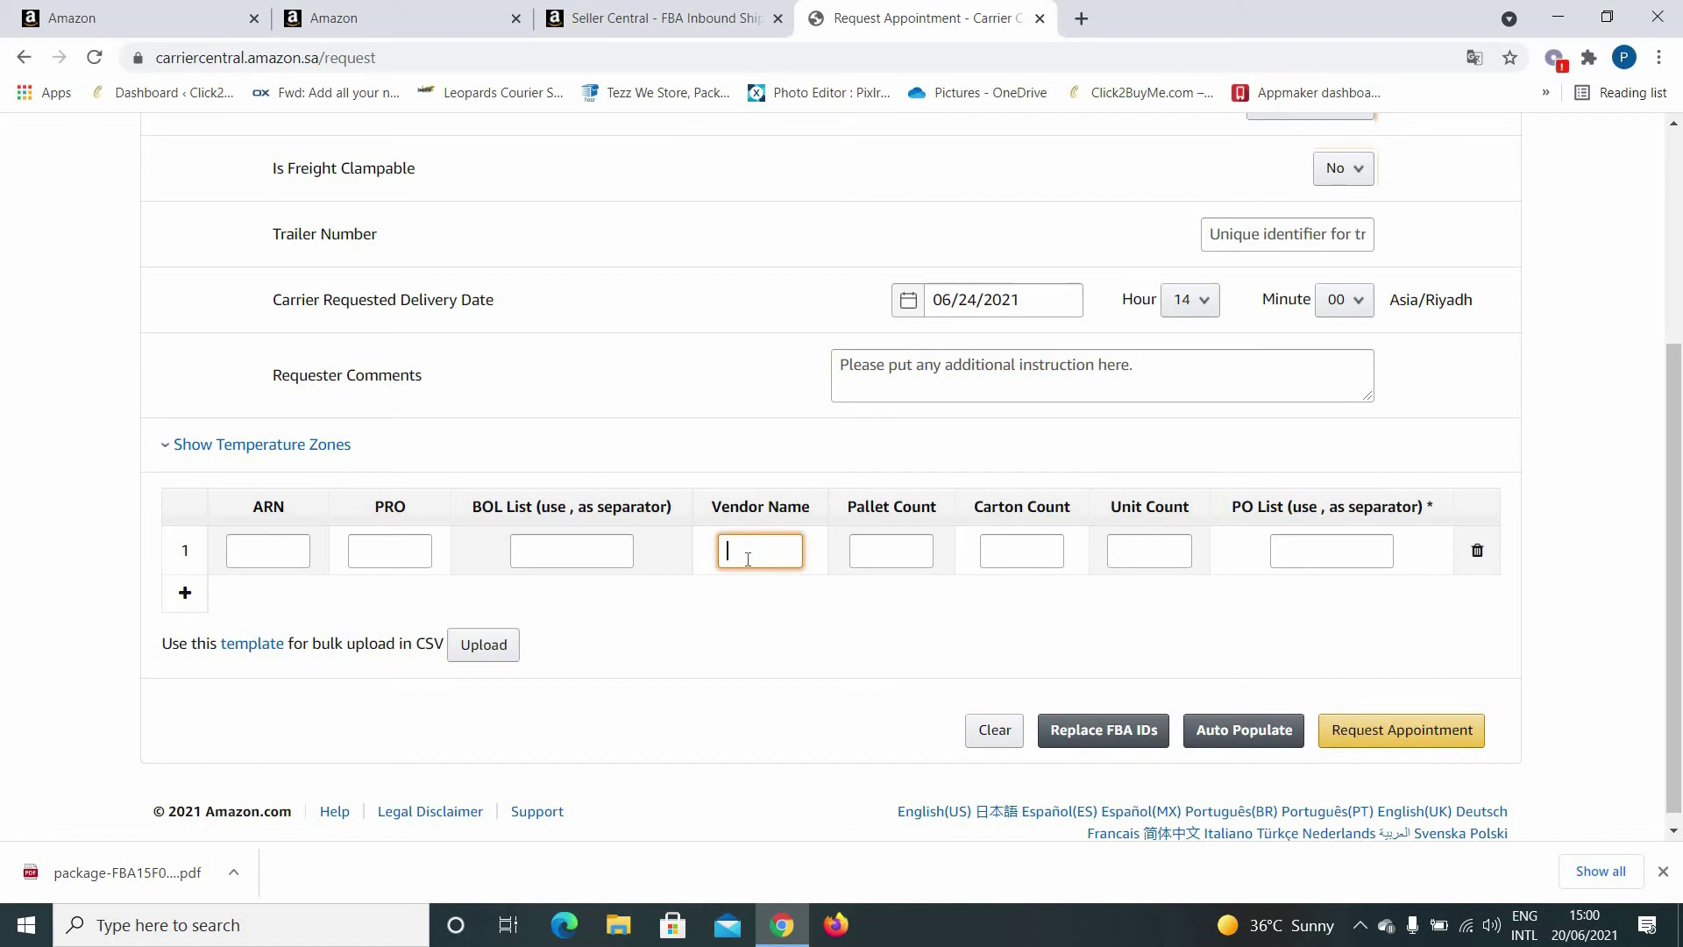
click(646, 20)
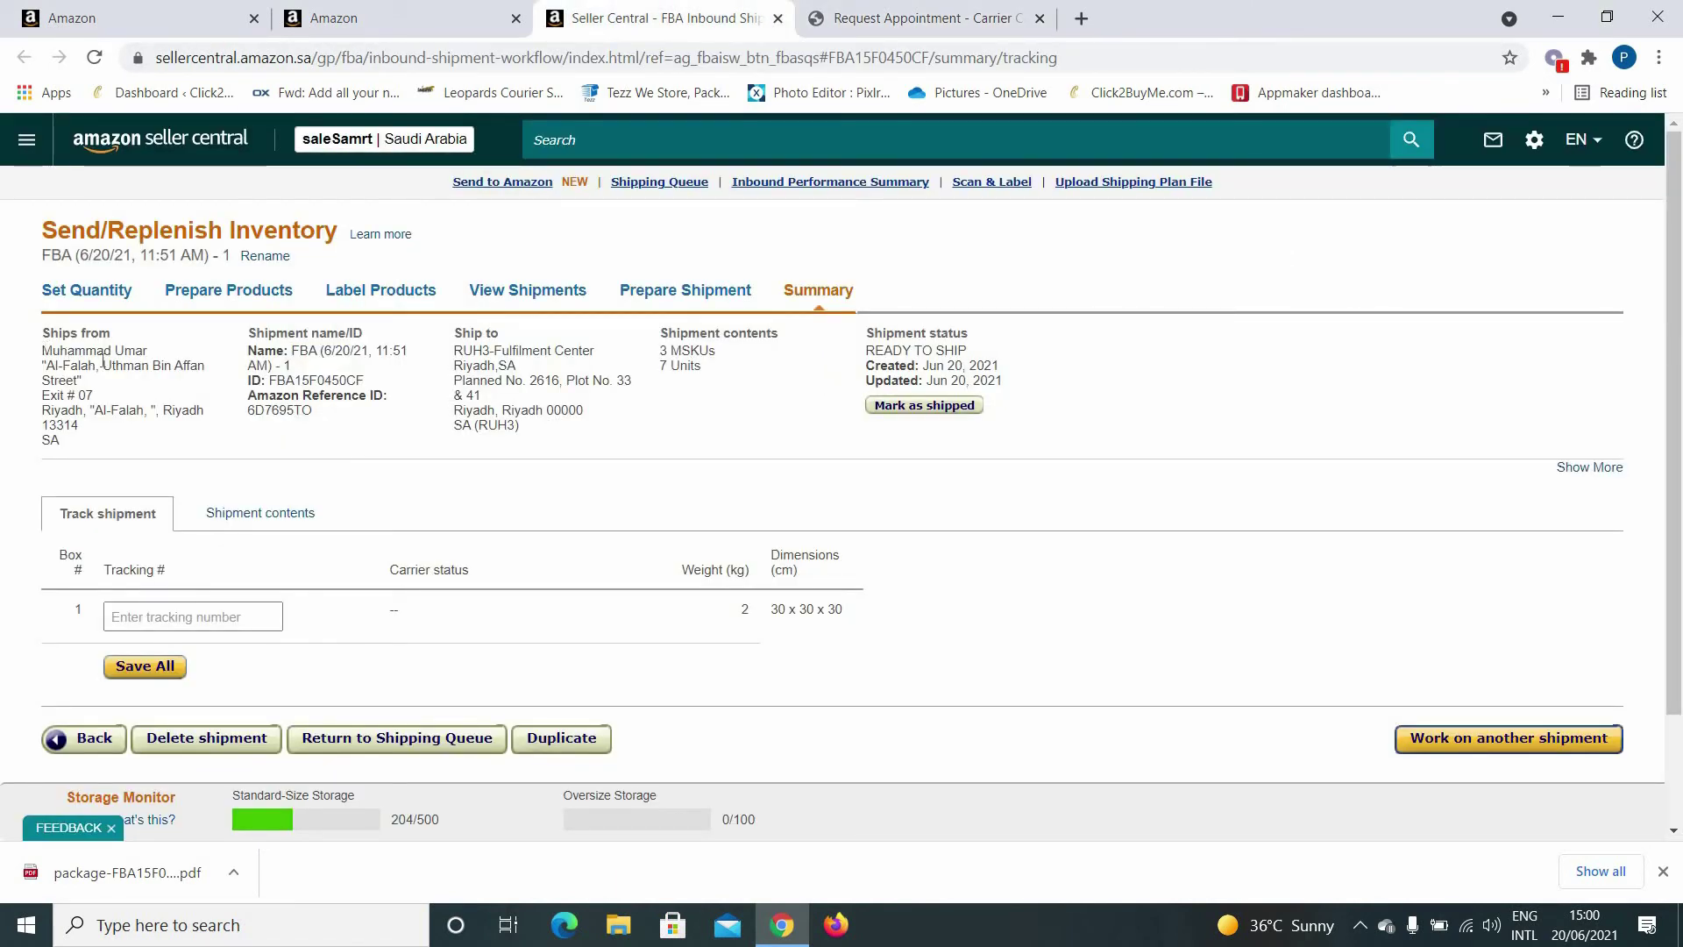
drag(42, 349, 149, 350)
key(ctrl+c)
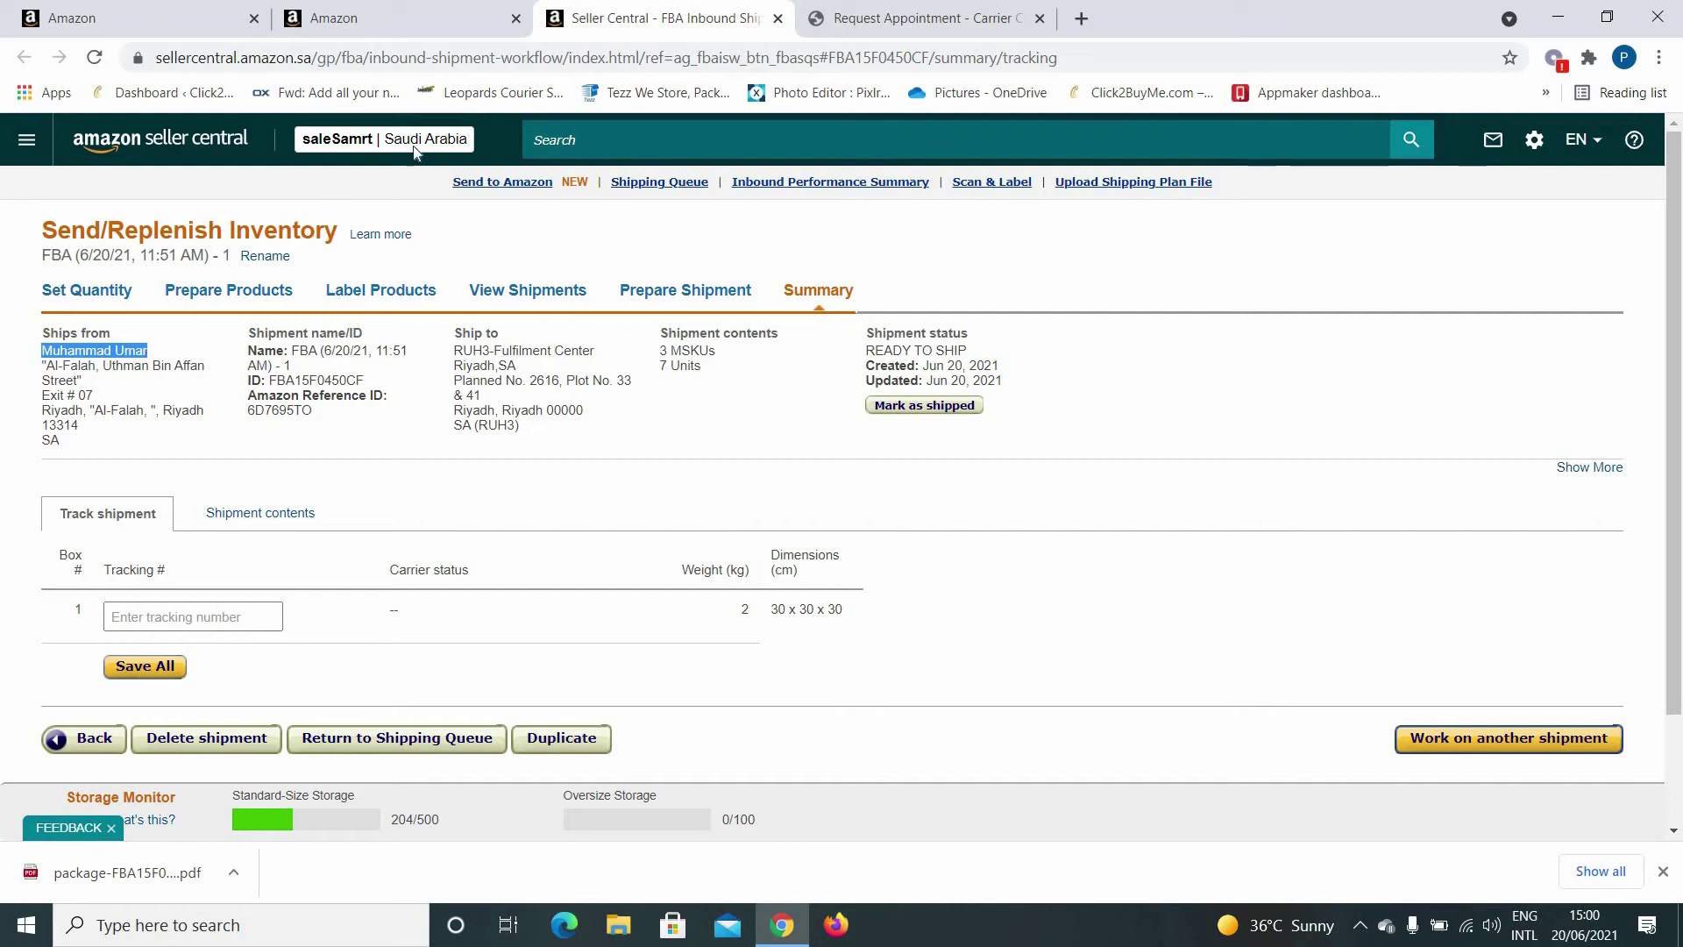
click(912, 19)
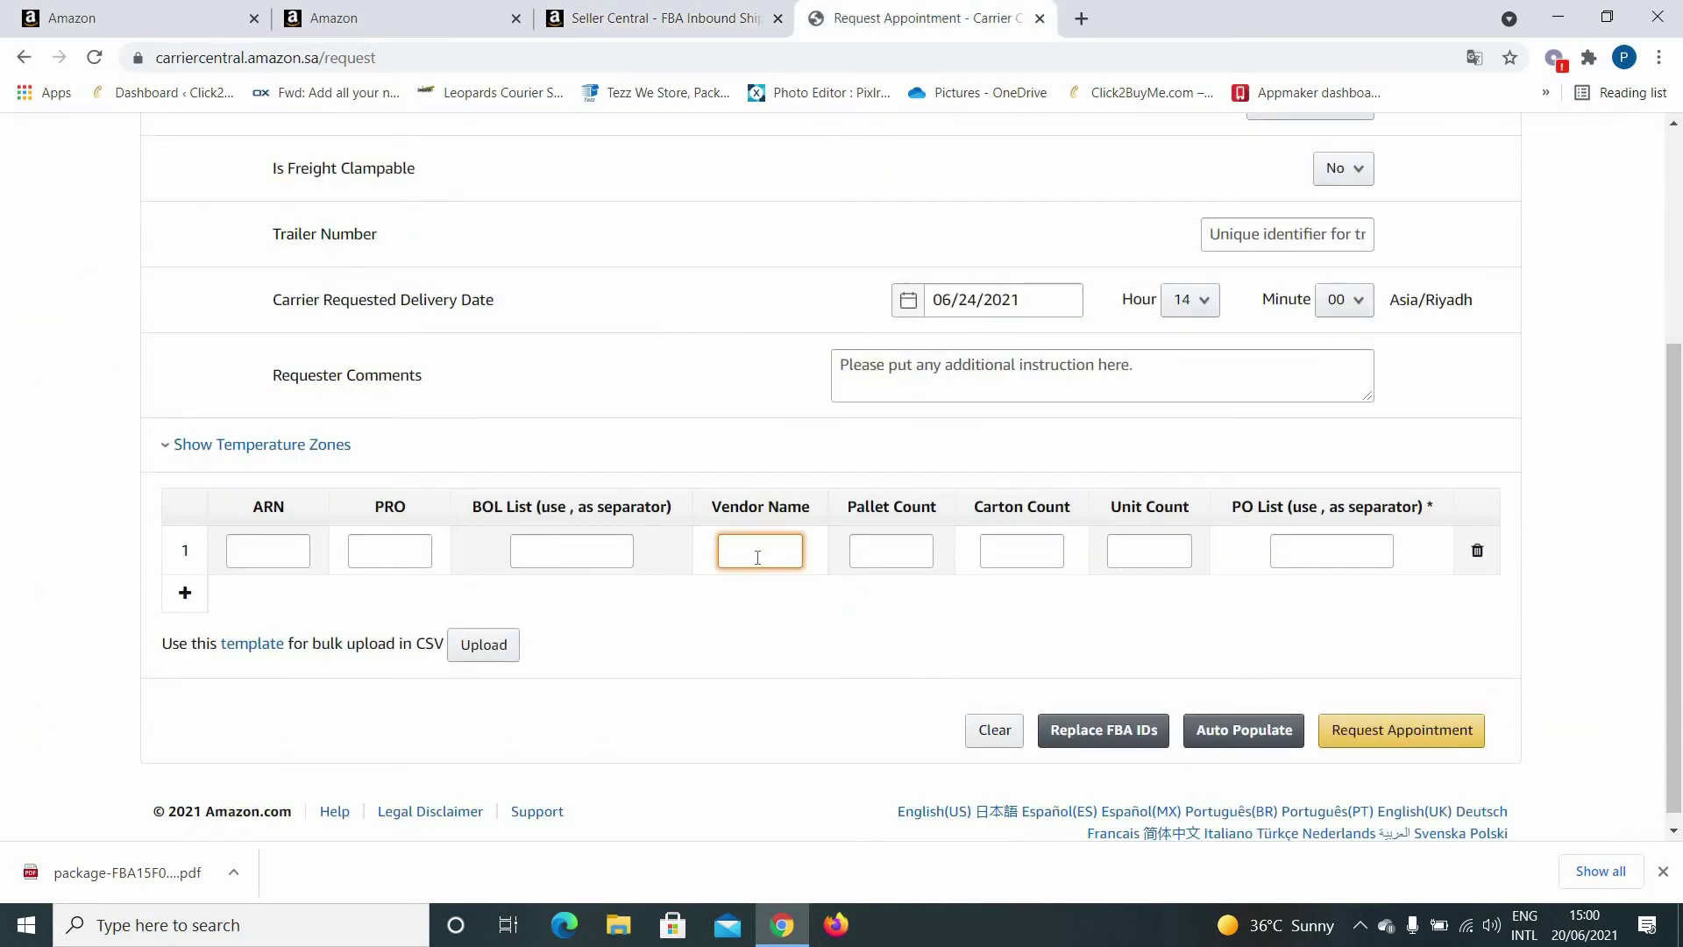
key(ctrl+v)
Step: Set the shipment row's Pallet Count to 0, Carton Count to 1 and Unit Count to 7, checking the units on the shipment summary
click(888, 544)
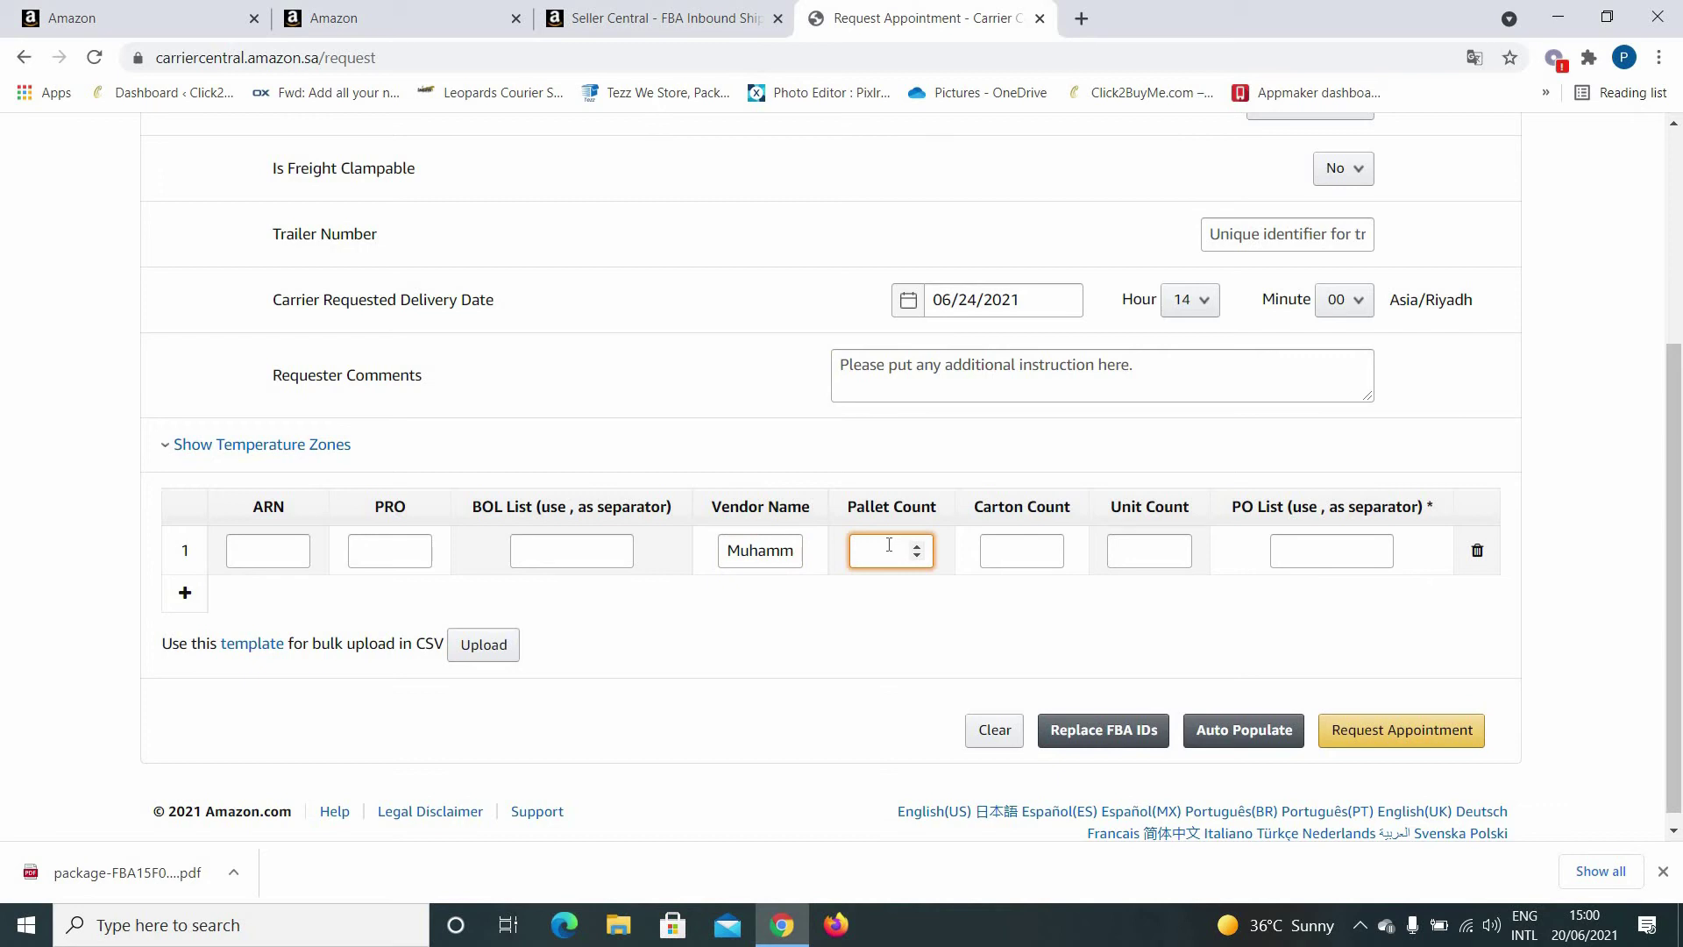
text(0)
click(1009, 553)
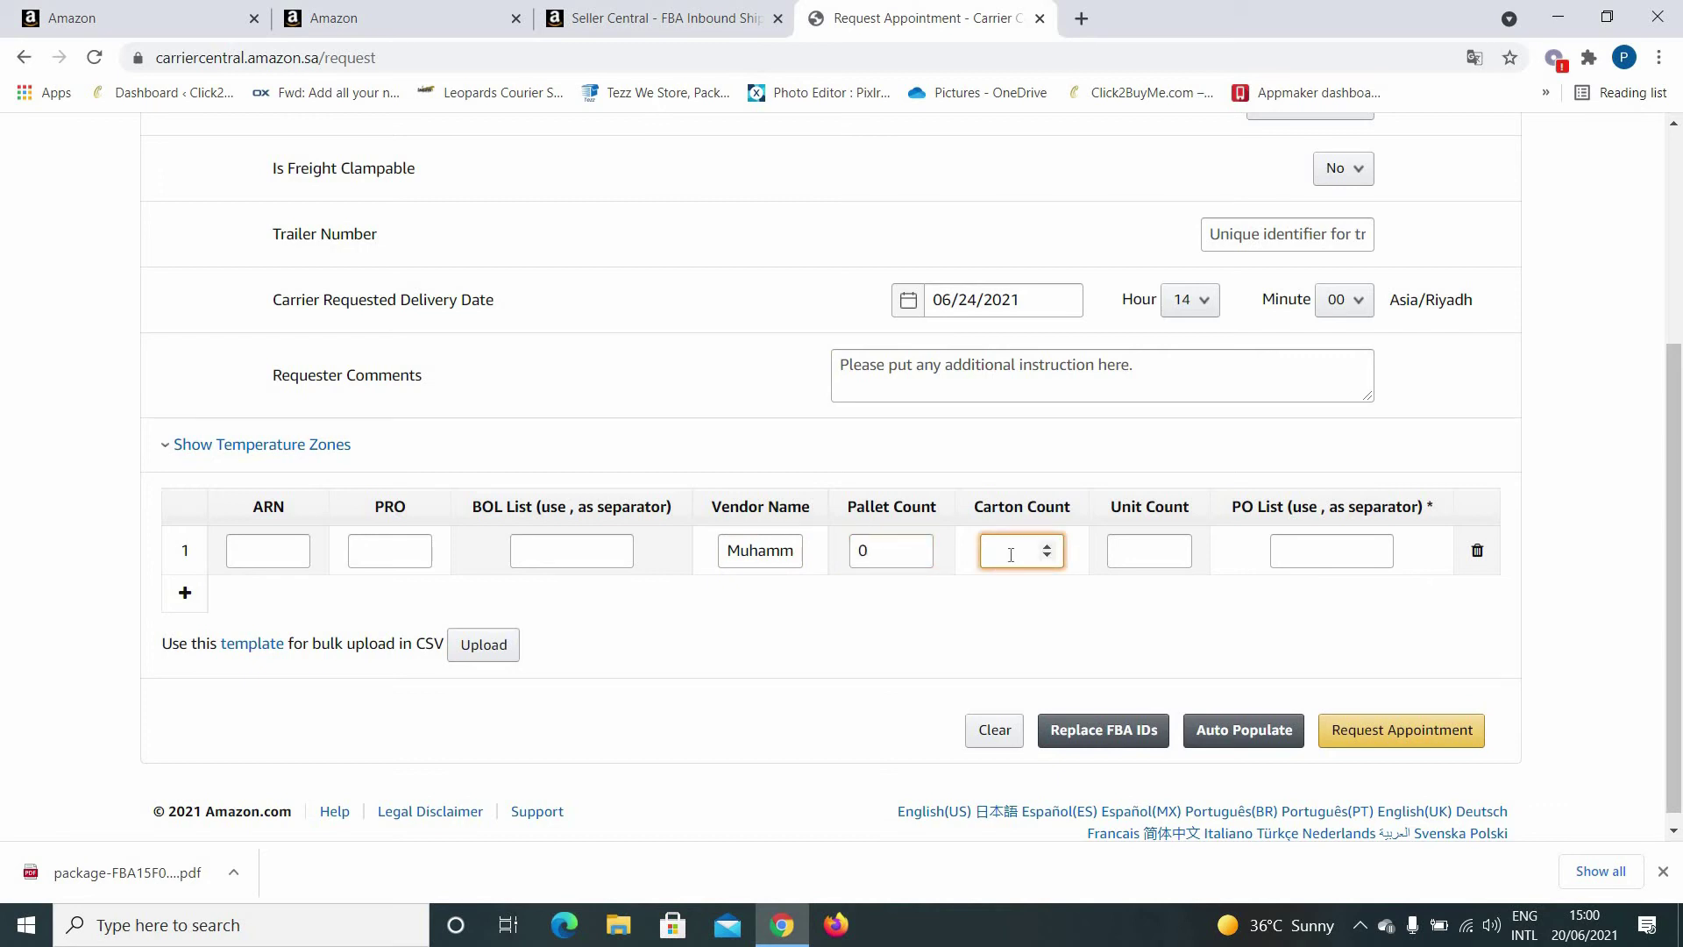
text(1)
click(1139, 551)
click(631, 18)
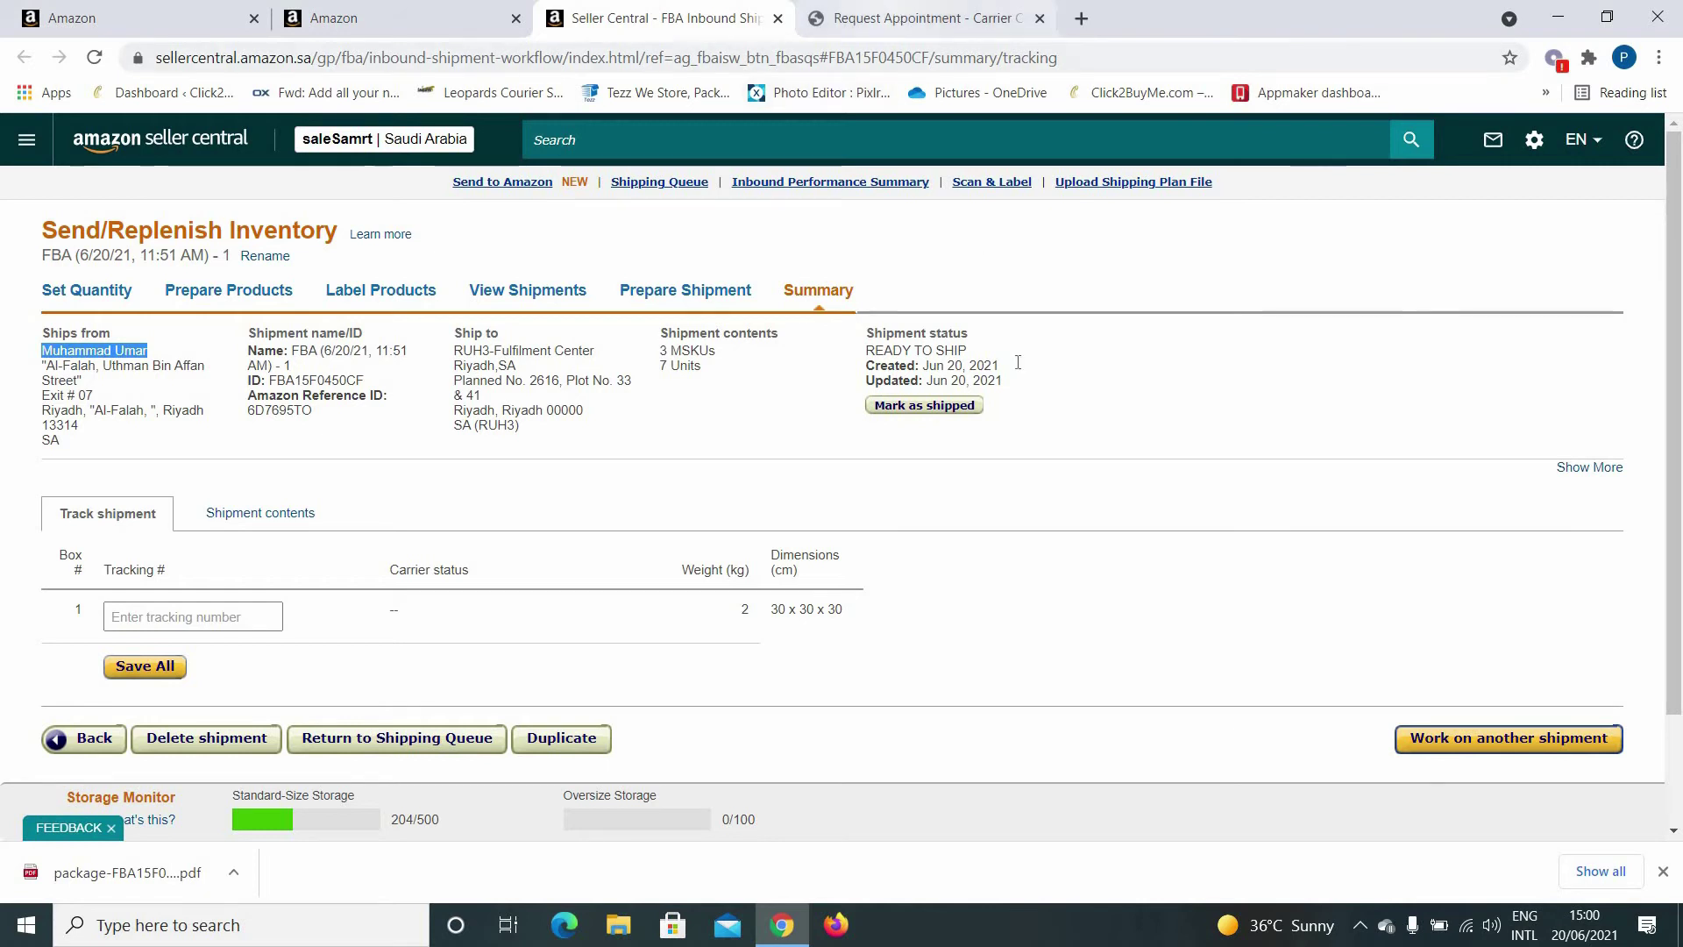
click(920, 18)
text(7)
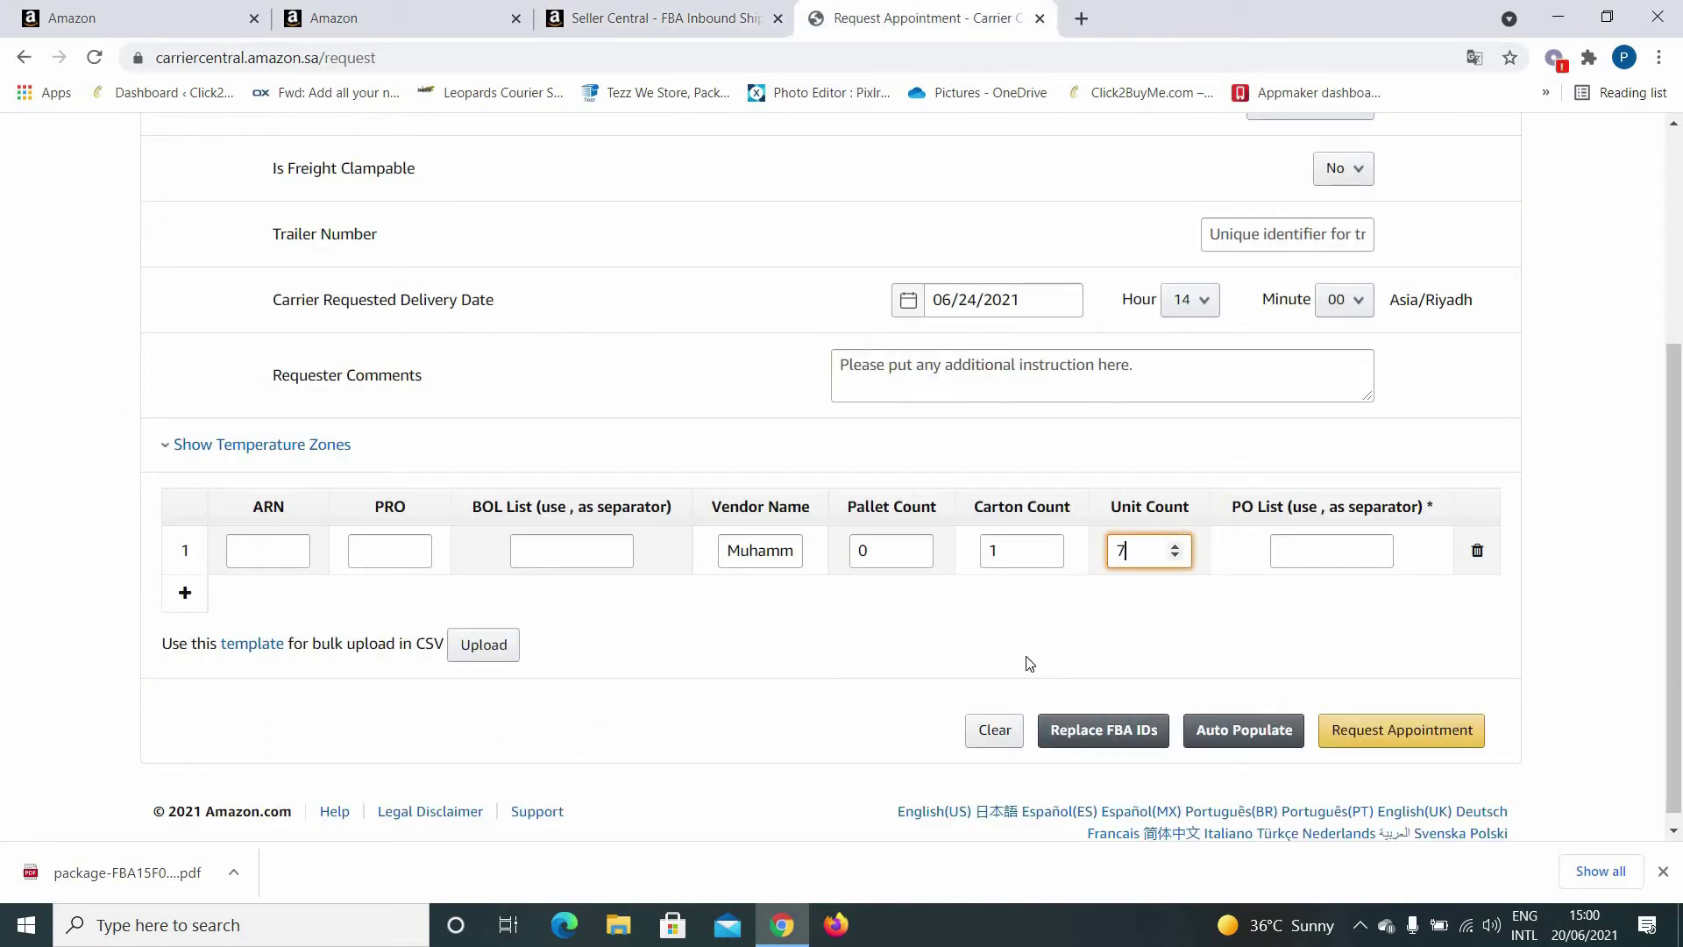
click(1028, 645)
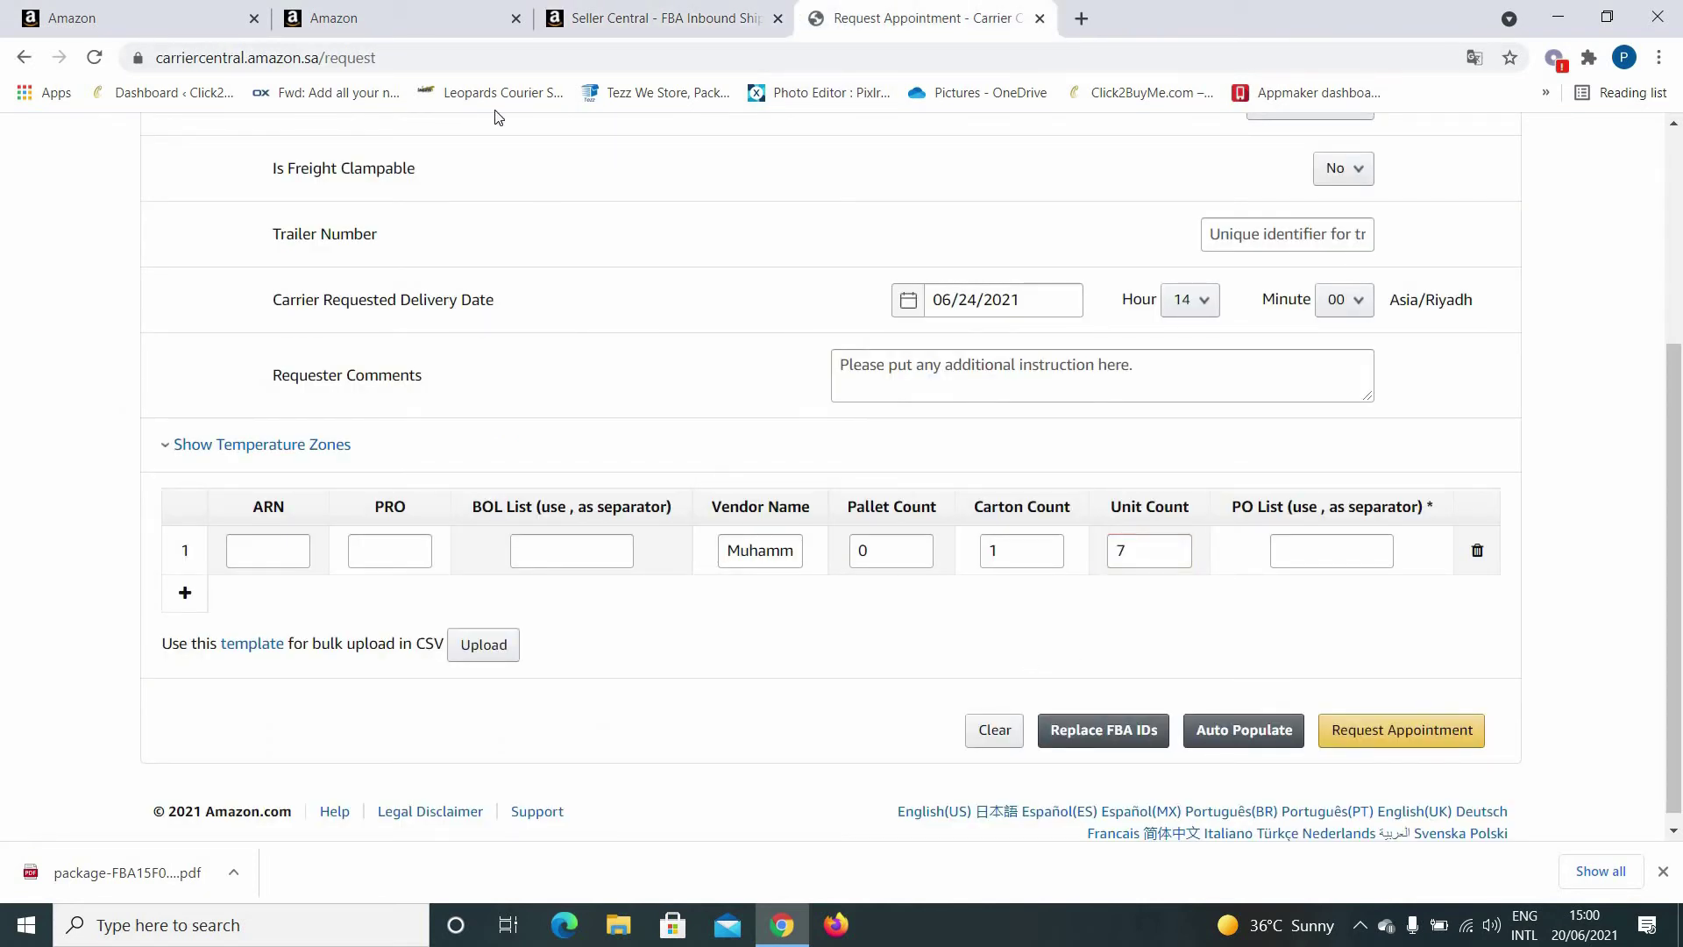
Step: Copy the shipment's Amazon Reference ID from its summary into the appointment's PO List and run Replace FBA IDs
click(602, 28)
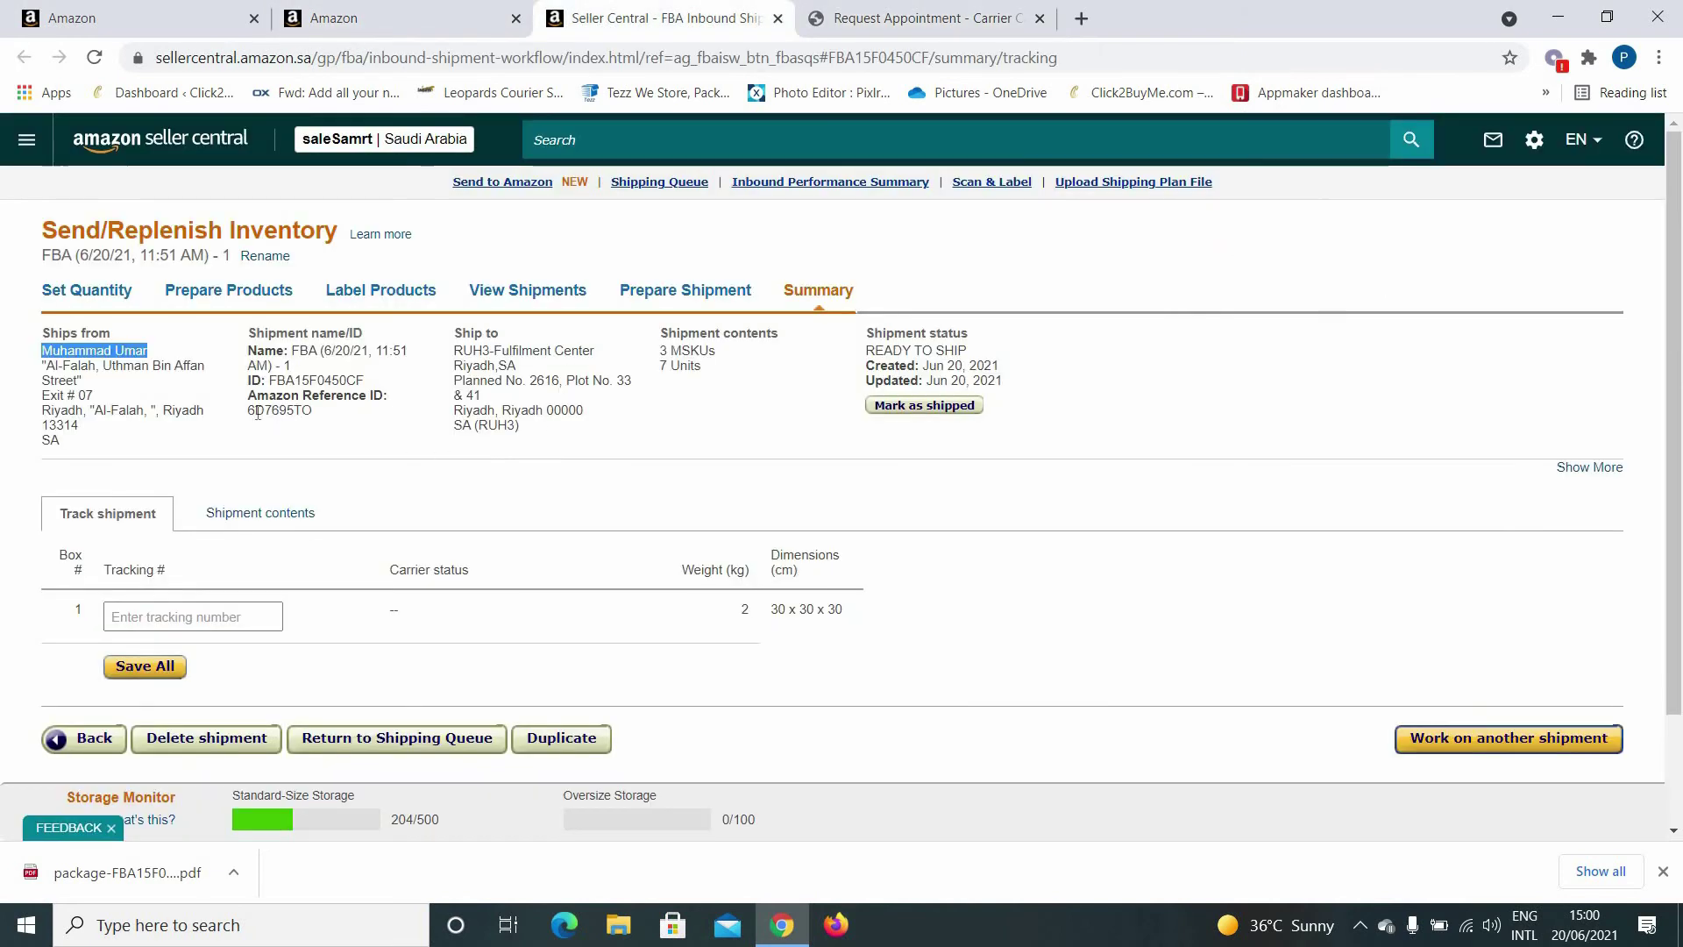
drag(249, 411, 314, 414)
key(ctrl+c)
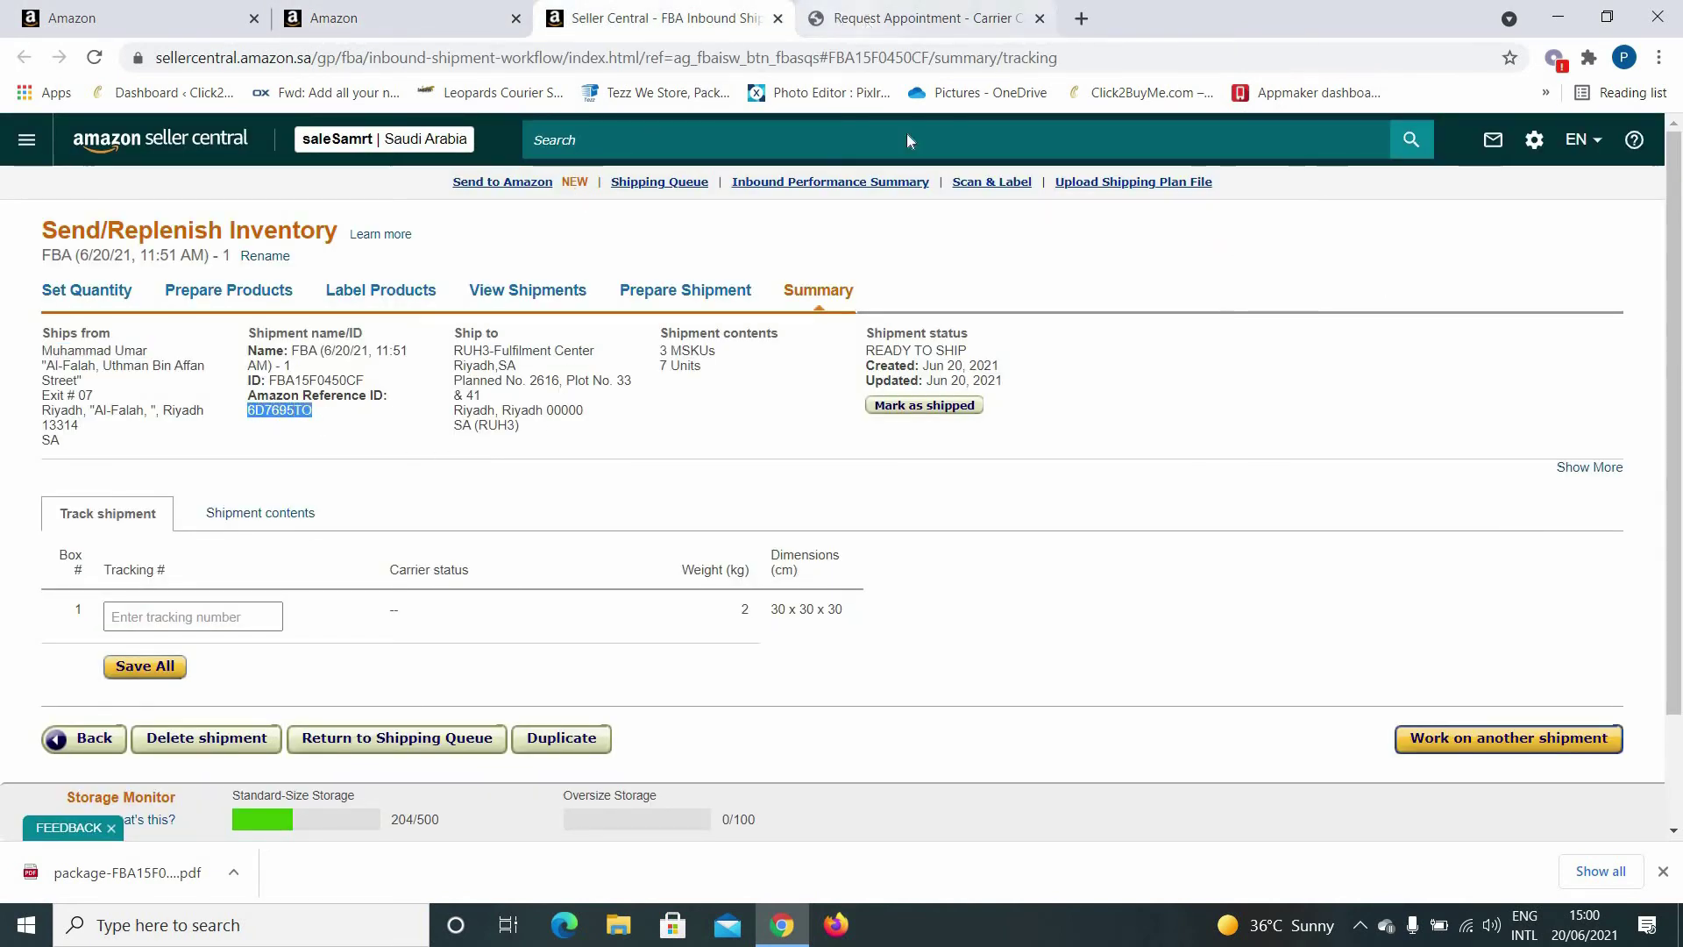
click(911, 18)
click(1303, 542)
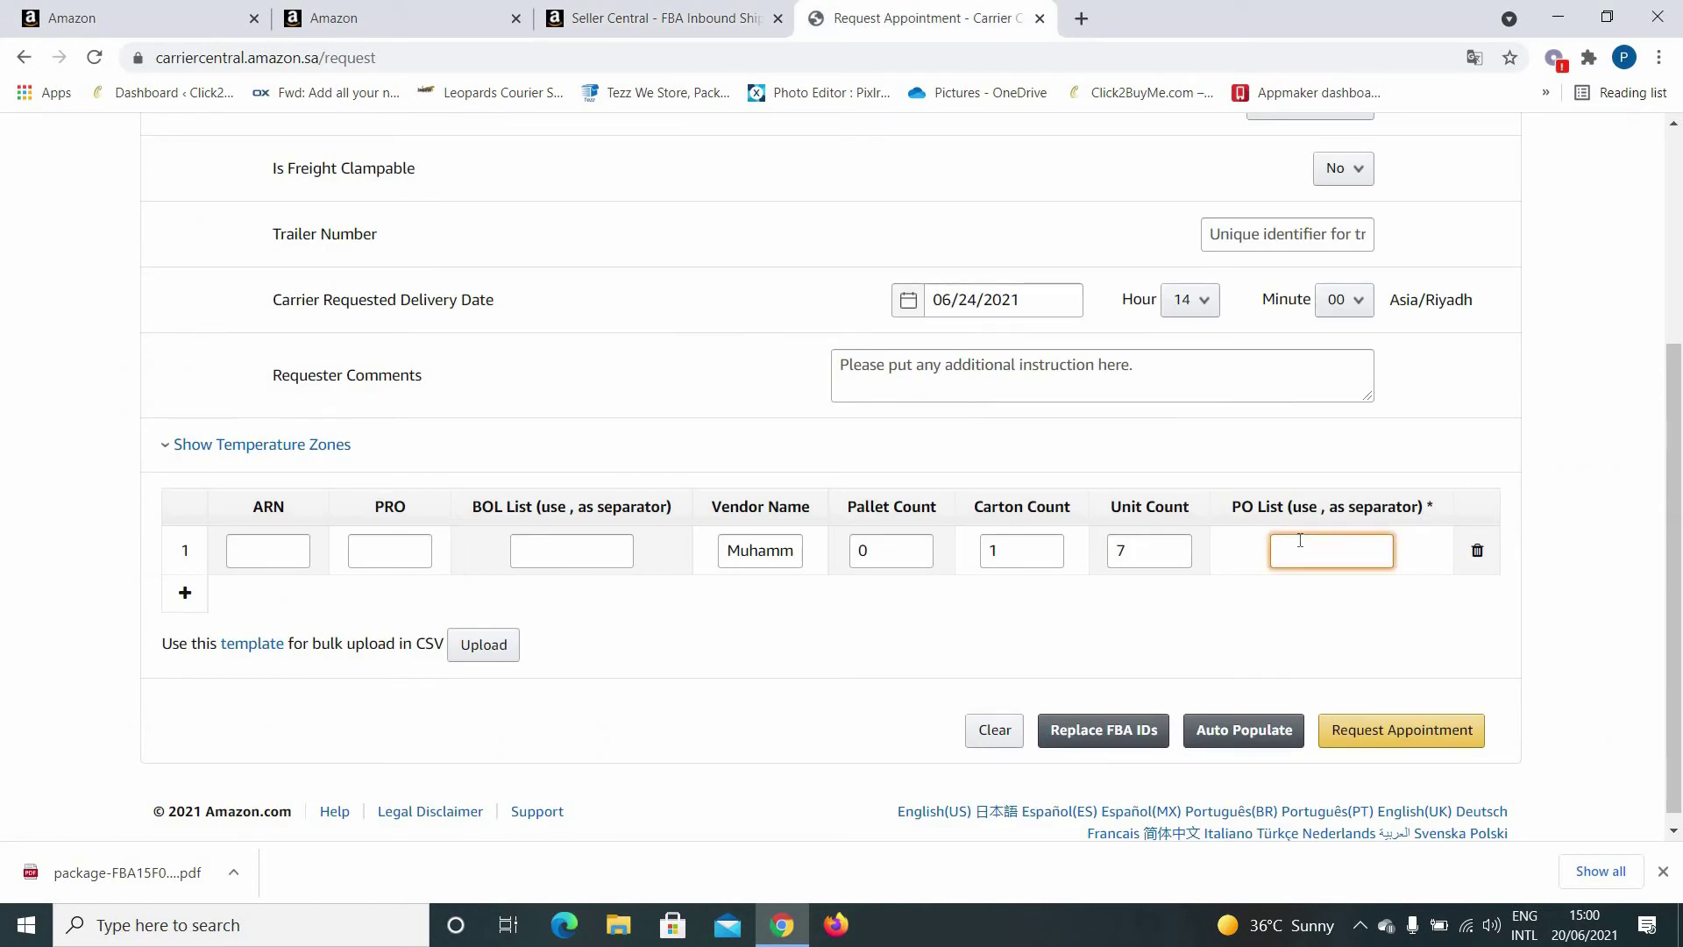
key(ctrl+v)
click(1110, 734)
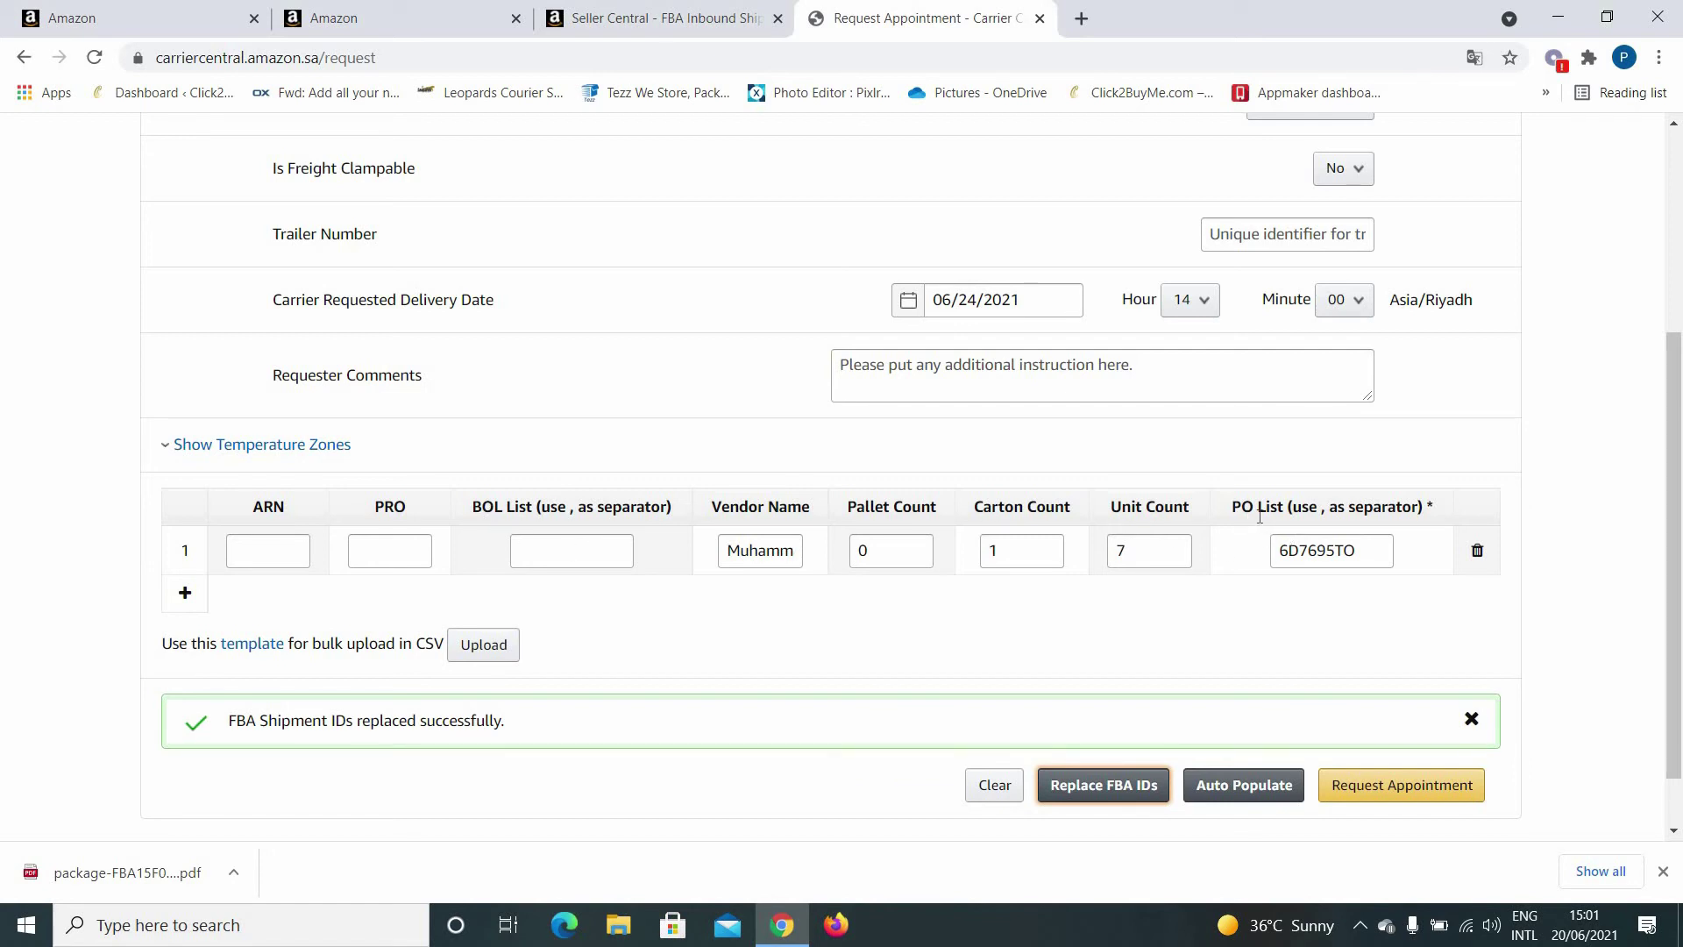
Step: Recheck the shipment summary in Seller Central and try to request the appointment with PRO and BOL List empty
click(701, 22)
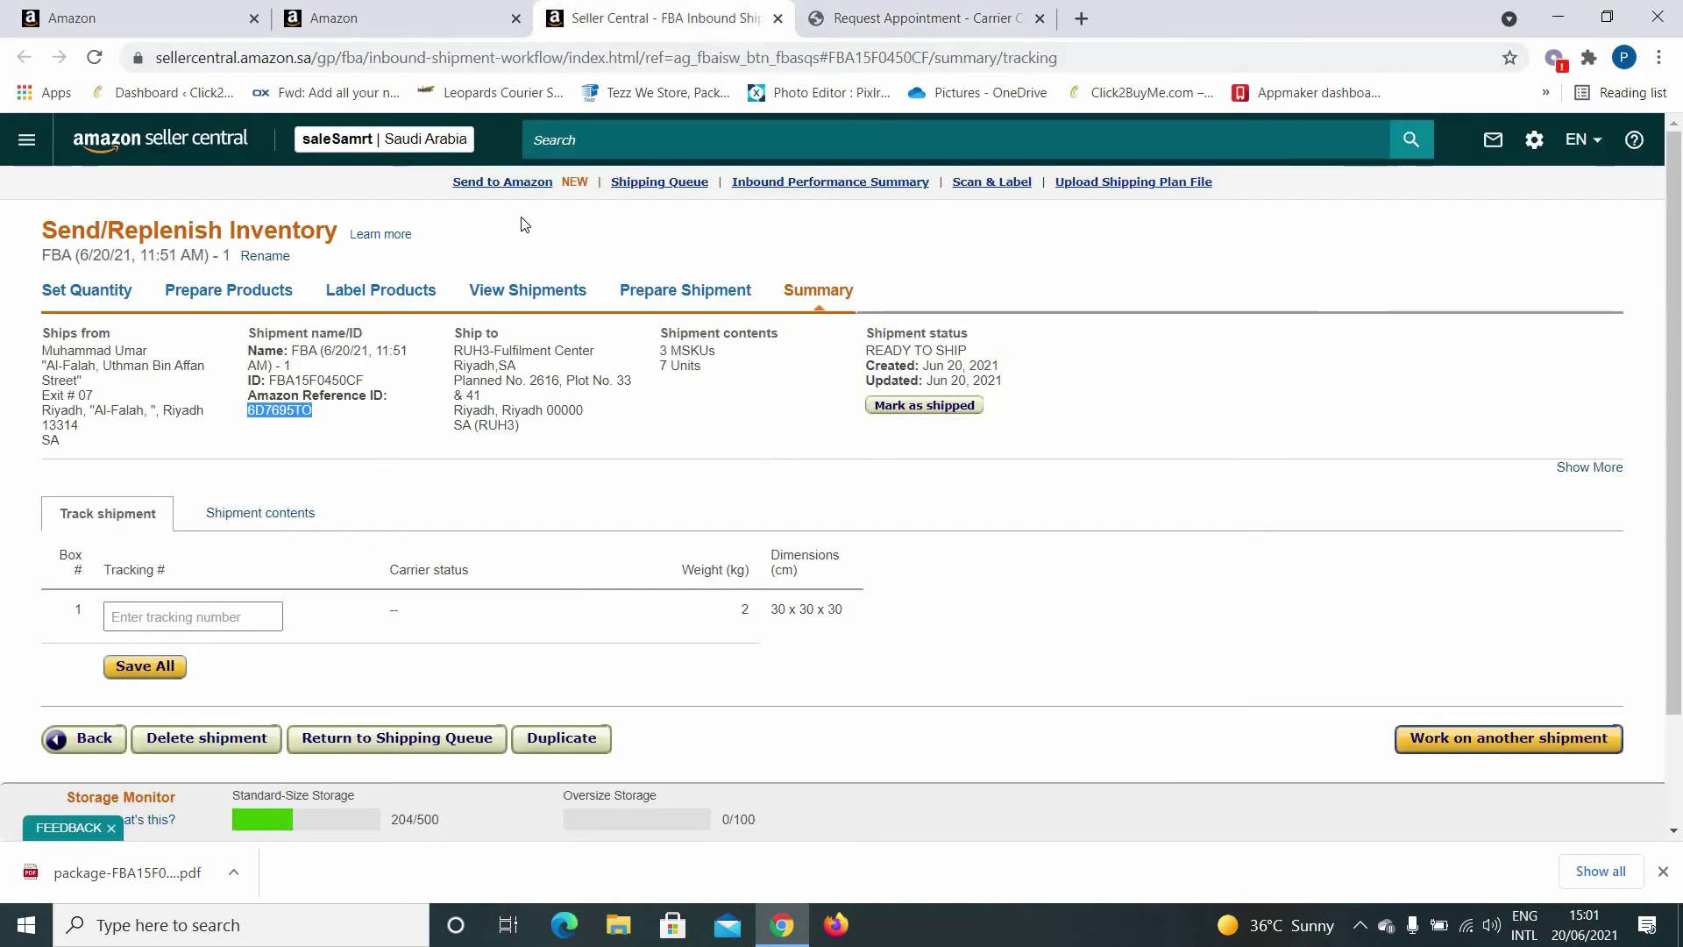
click(920, 20)
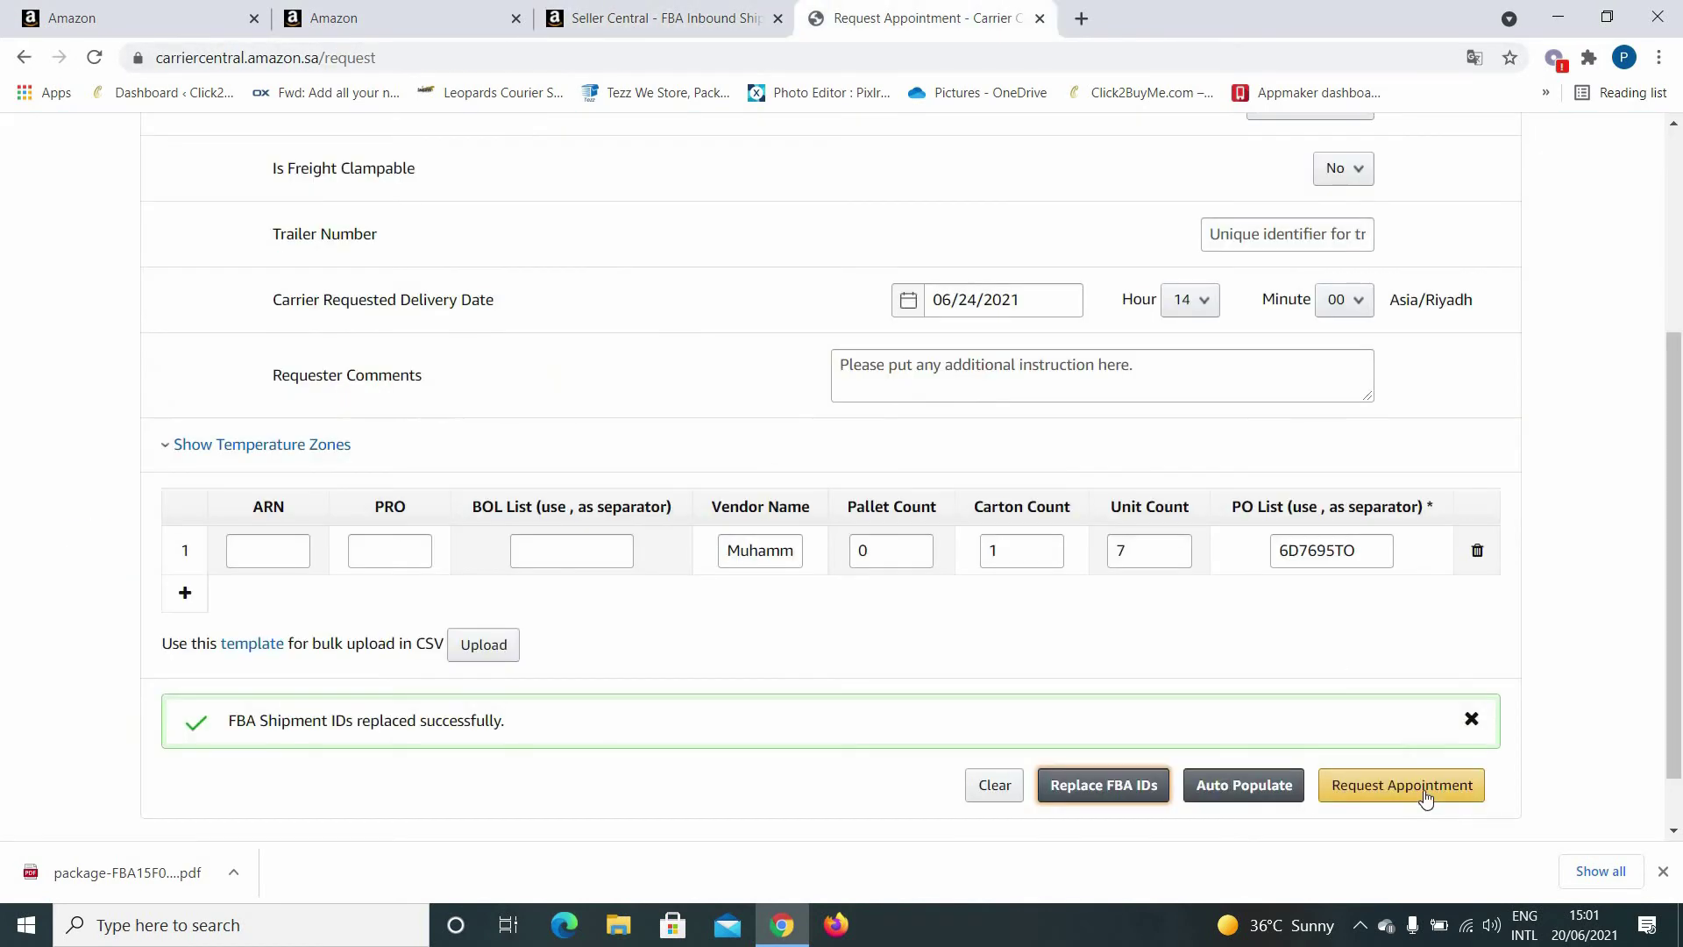
click(1423, 789)
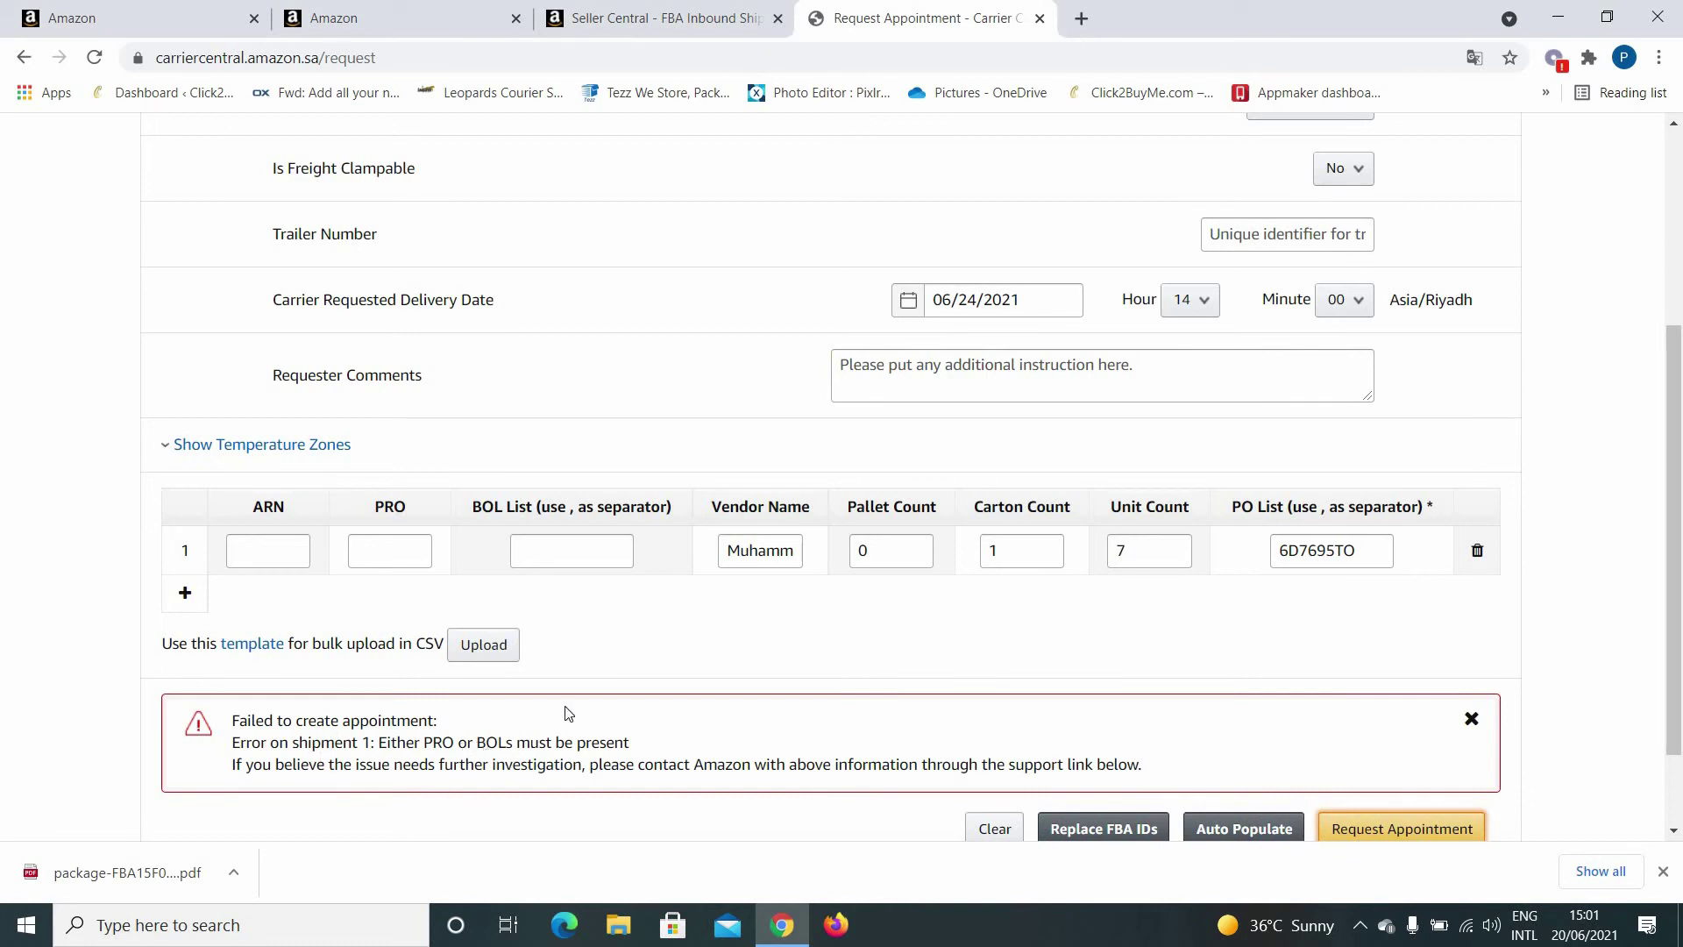
Step: Copy the PO List value into the row's BOL List, dismiss the error and request the appointment
drag(1335, 551, 1273, 542)
key(ctrl+c)
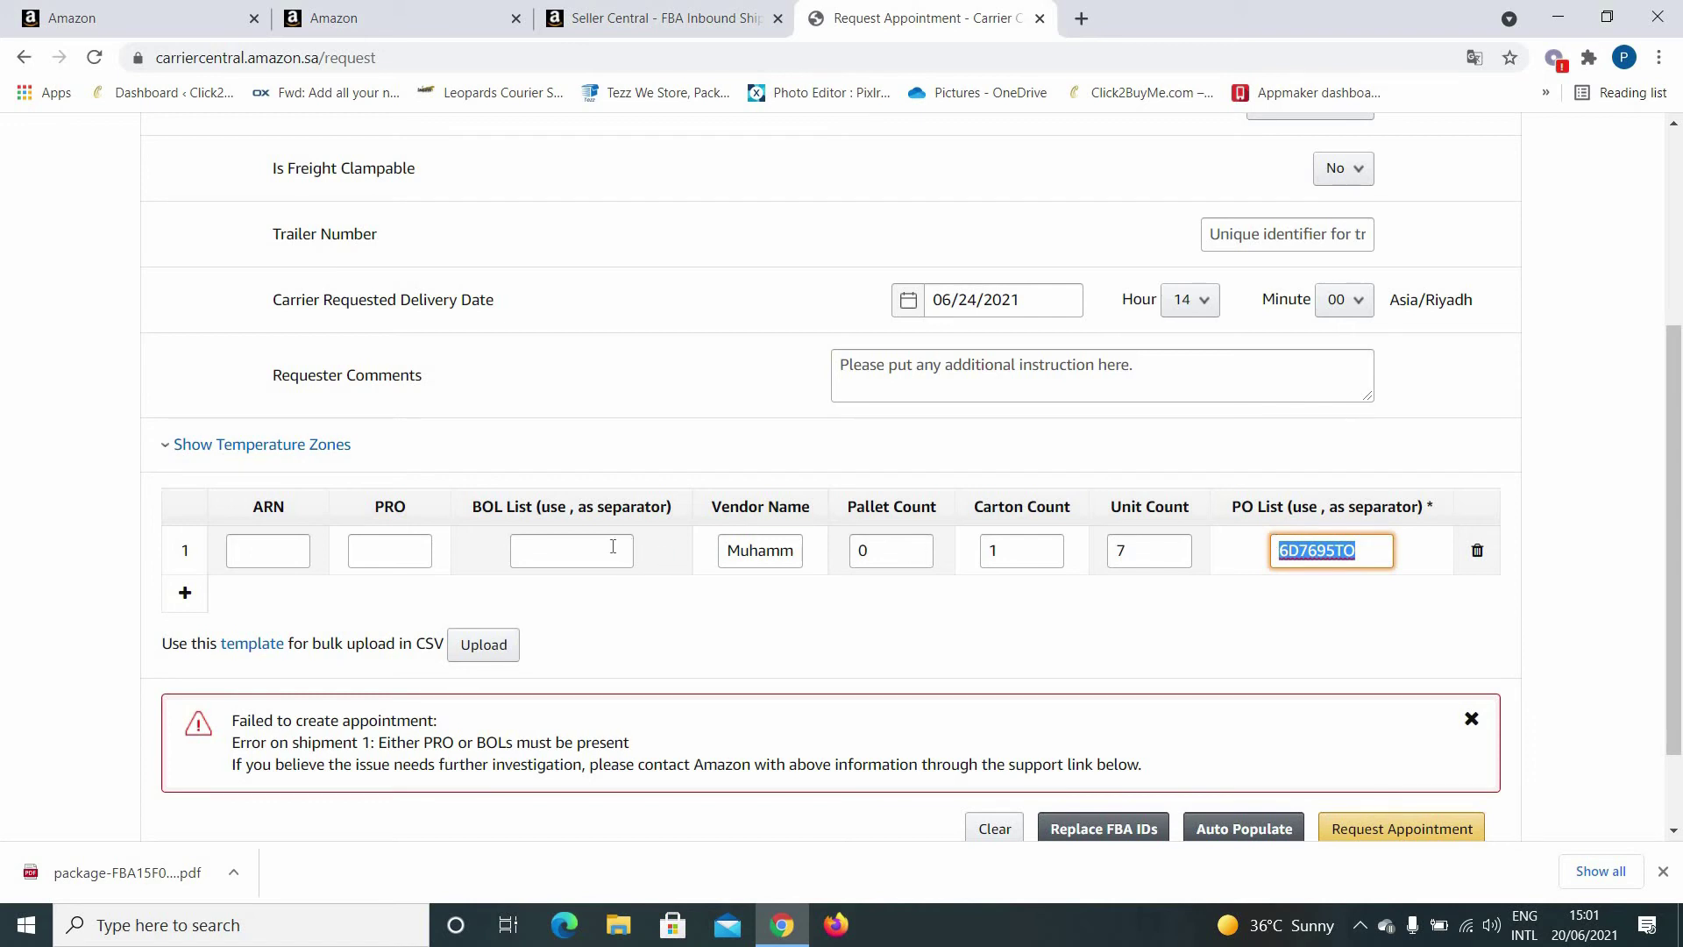
click(613, 546)
key(ctrl+v)
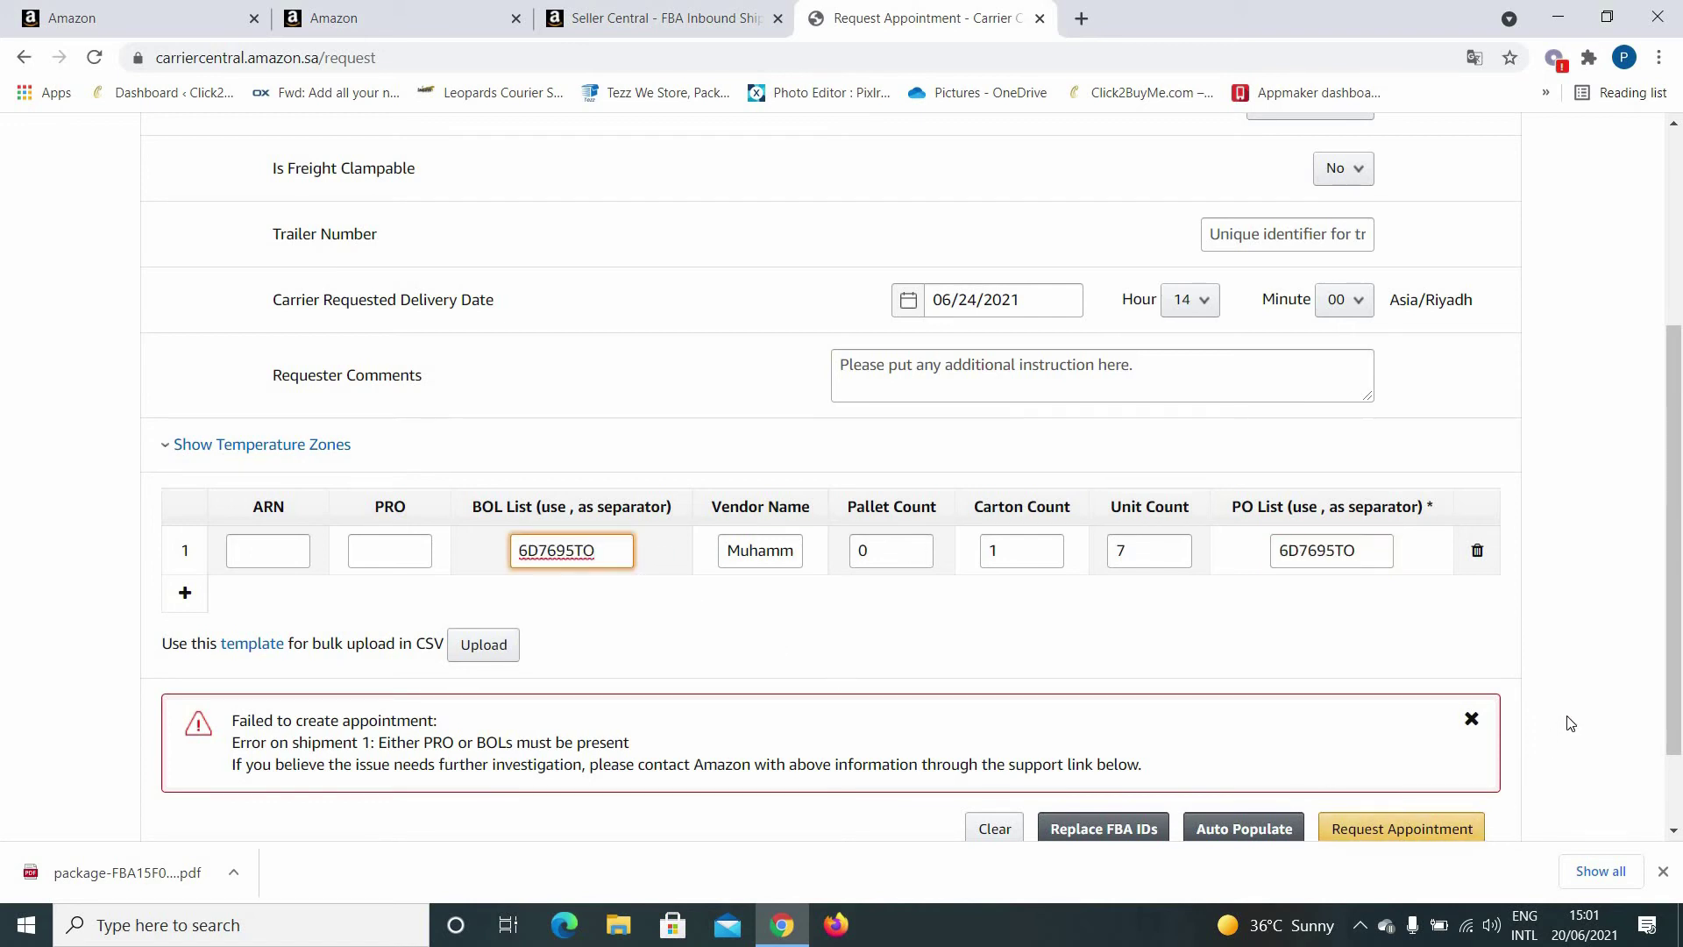
scroll(1542, 692, down, 3)
click(1470, 611)
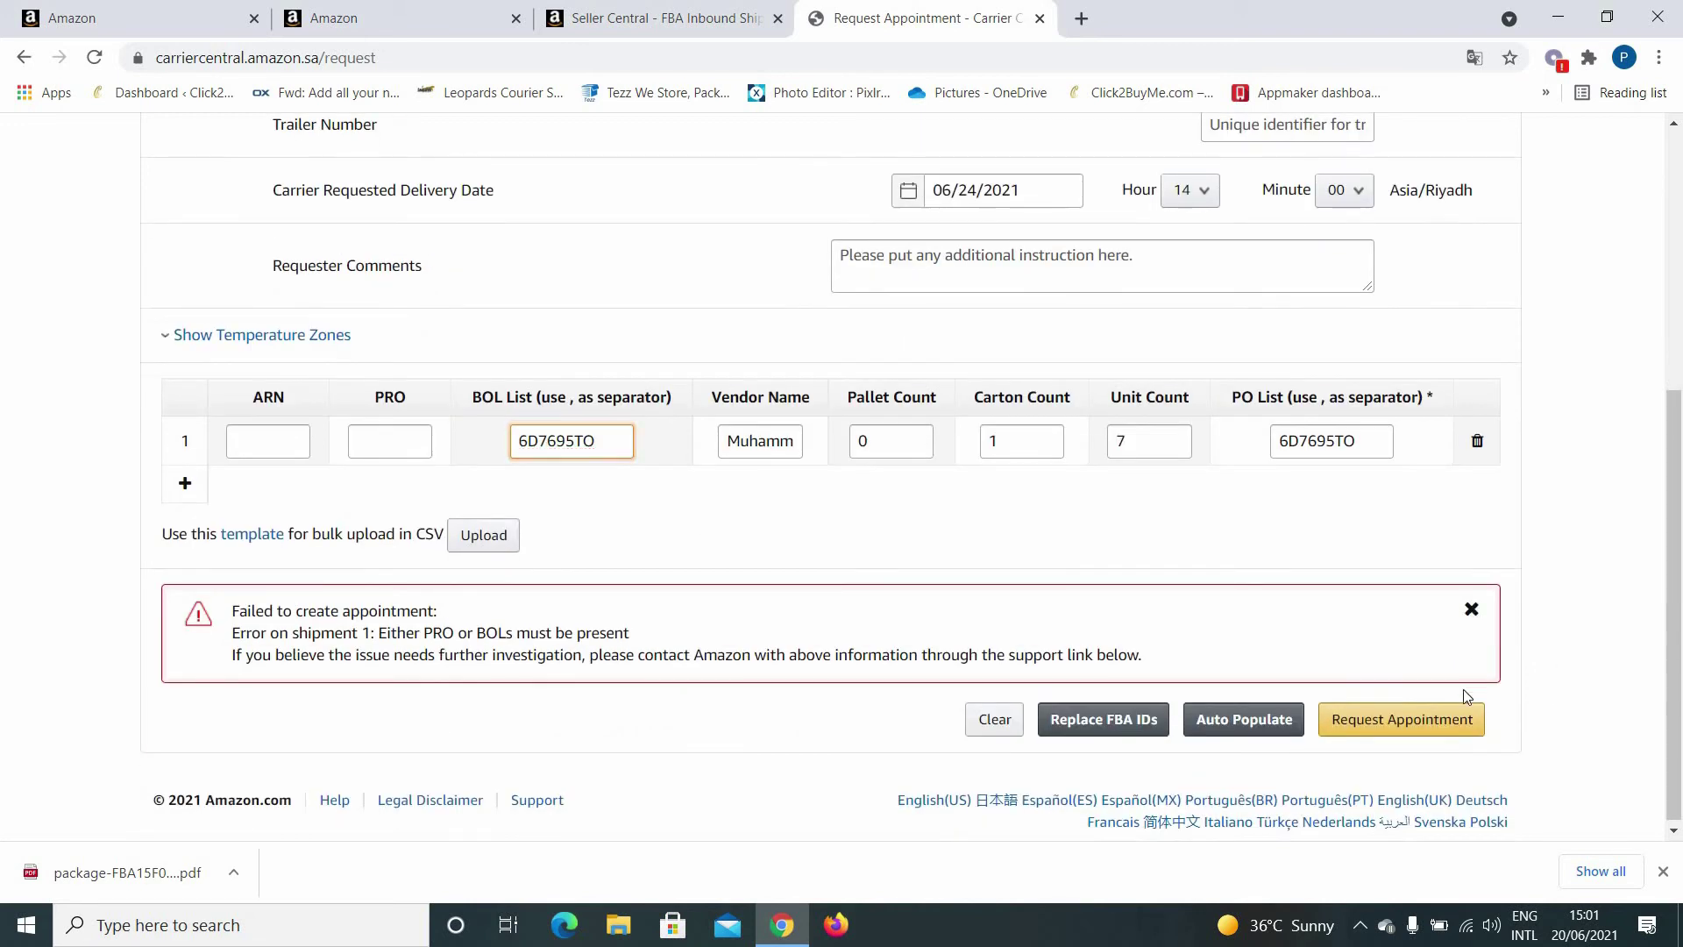
click(1444, 721)
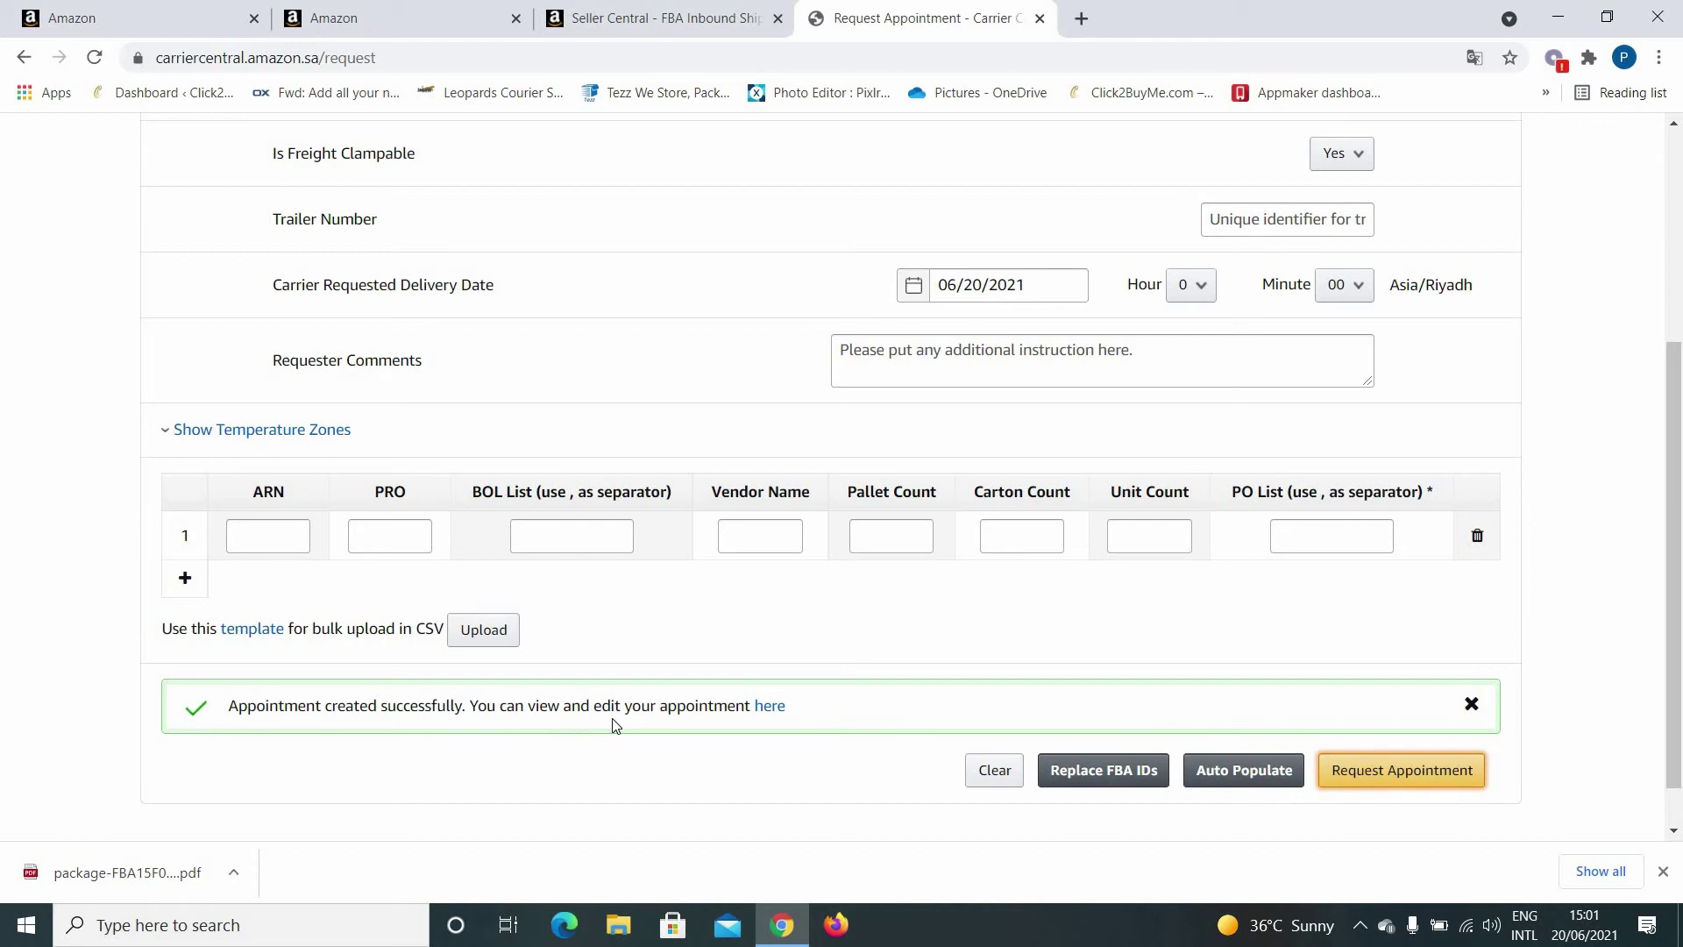
Step: Open the newly created appointment and review its ID, reference code, status and freight details
click(771, 713)
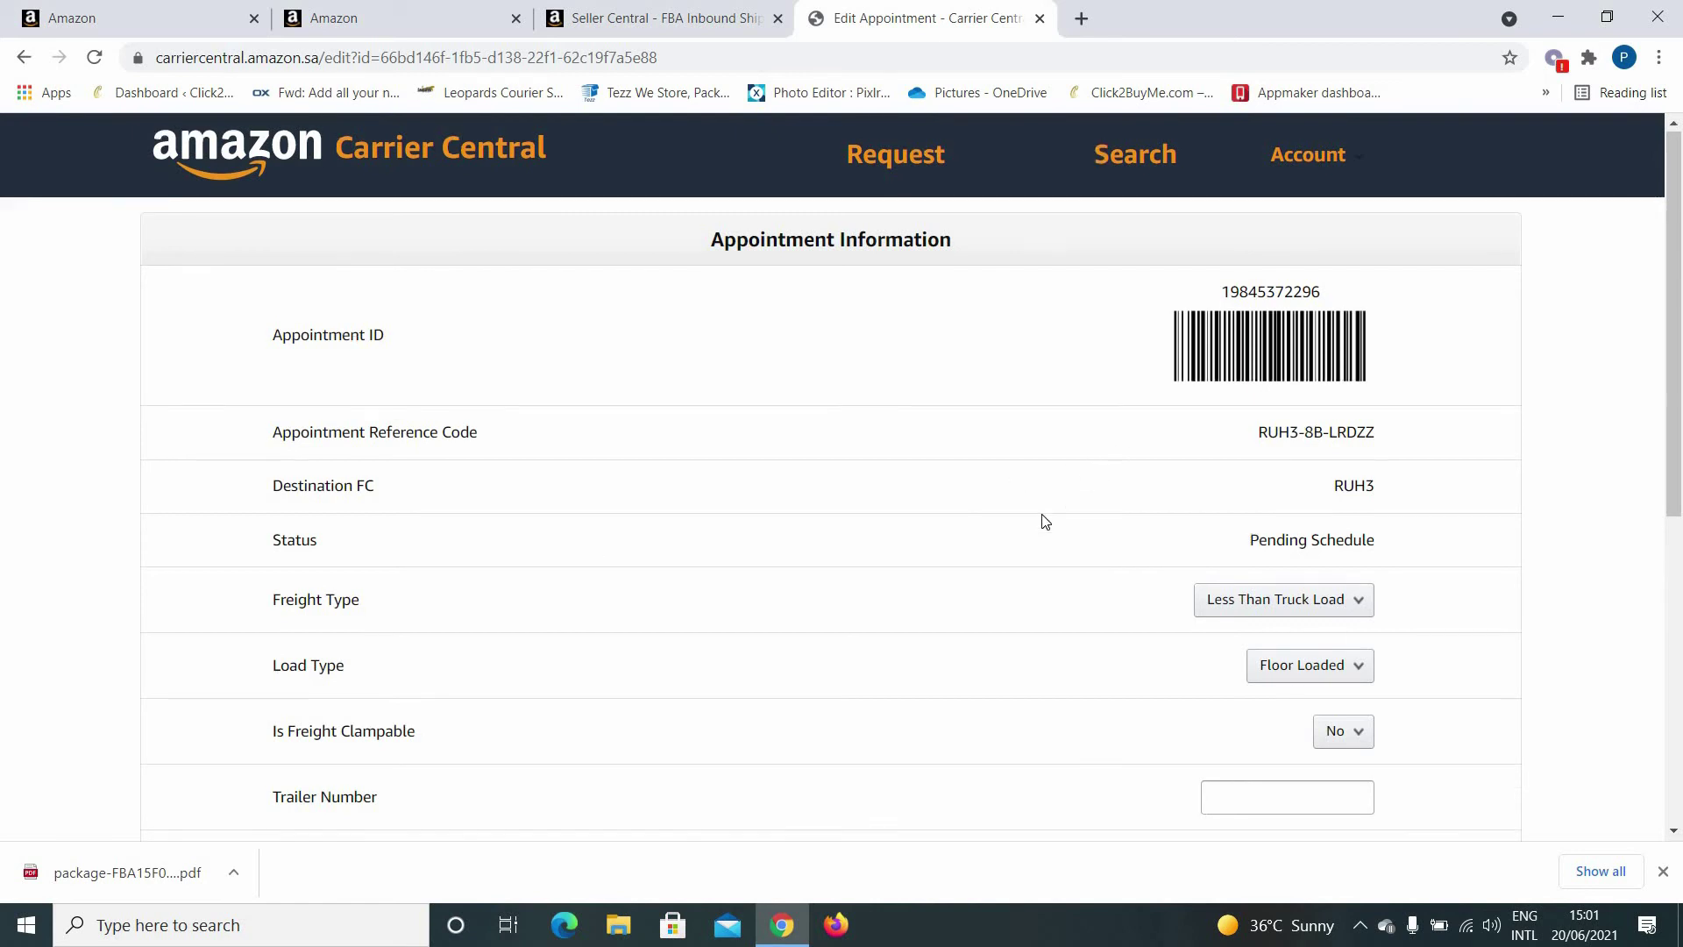
scroll(1040, 523, down, 1)
scroll(979, 618, down, 1)
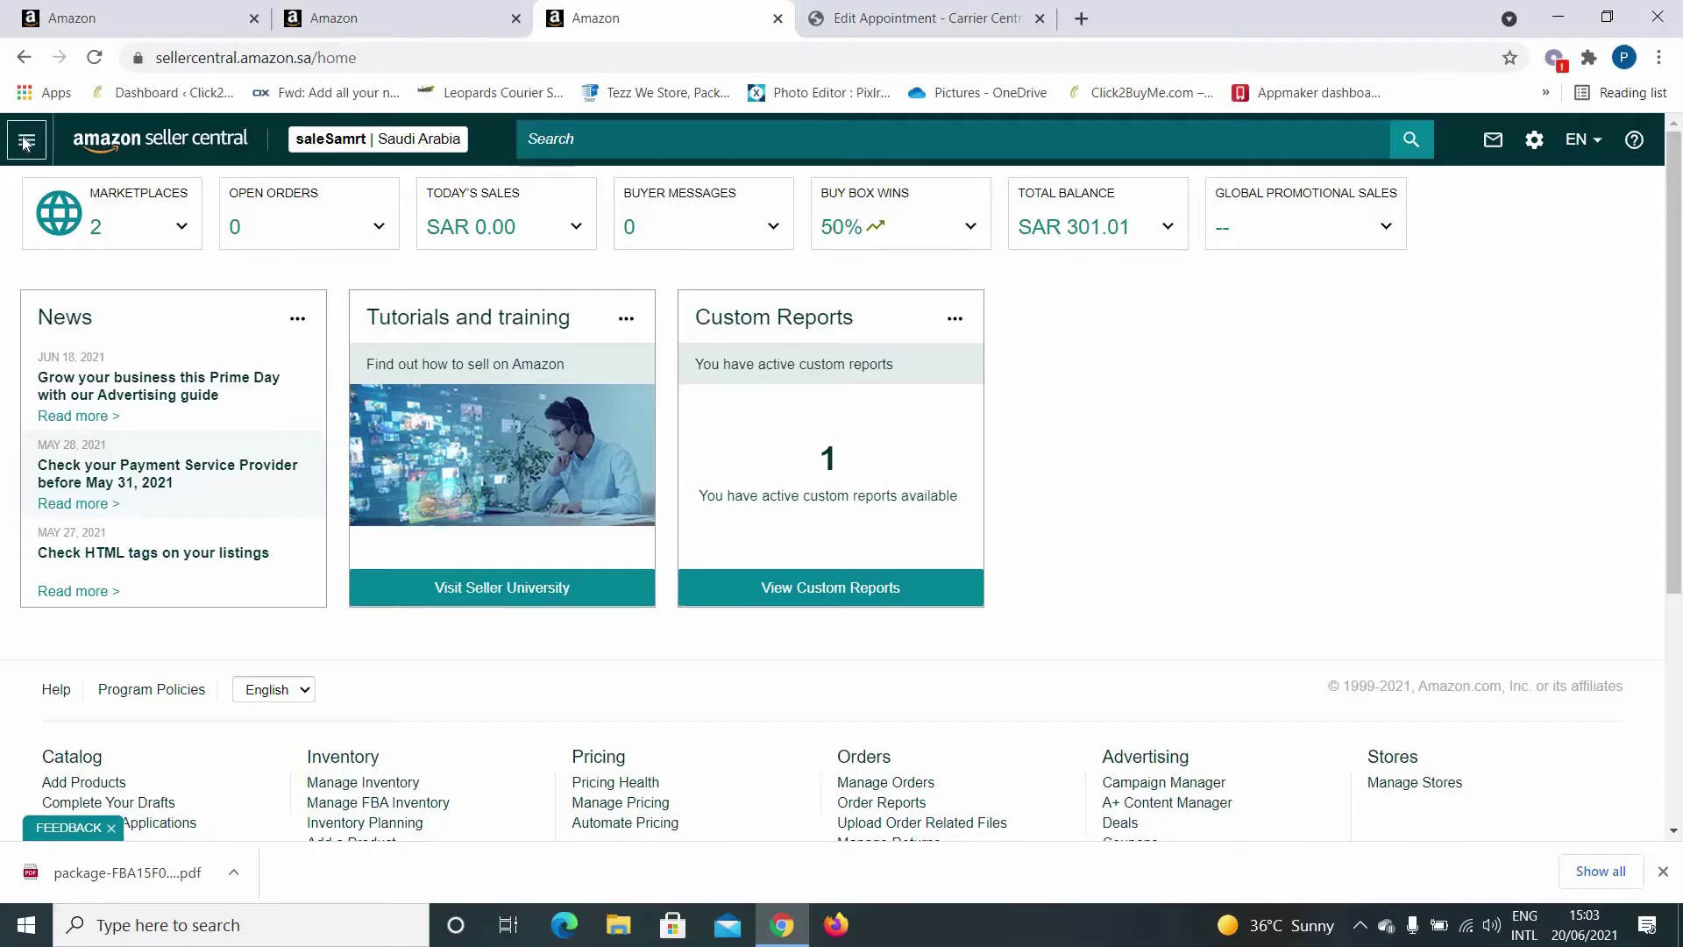
Step: Open Manage FBA Shipments in Seller Central and view the summary of shipment FBA (6/20/21, 11:51 AM) - 1
click(24, 141)
mouse_move(64, 233)
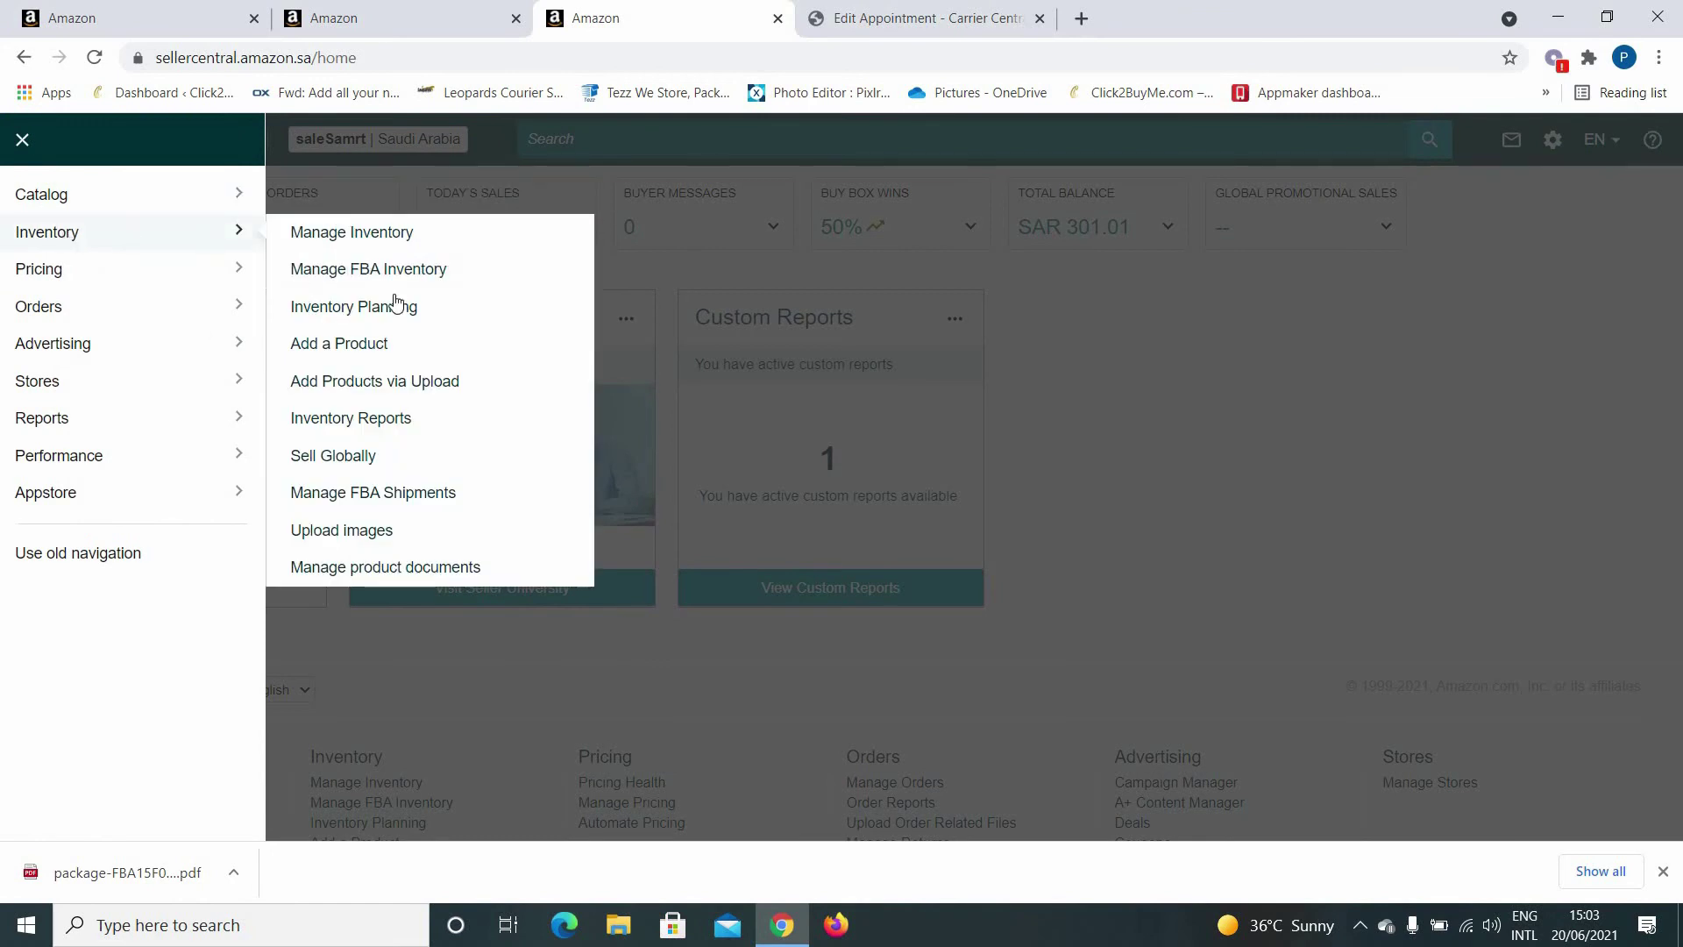
click(399, 501)
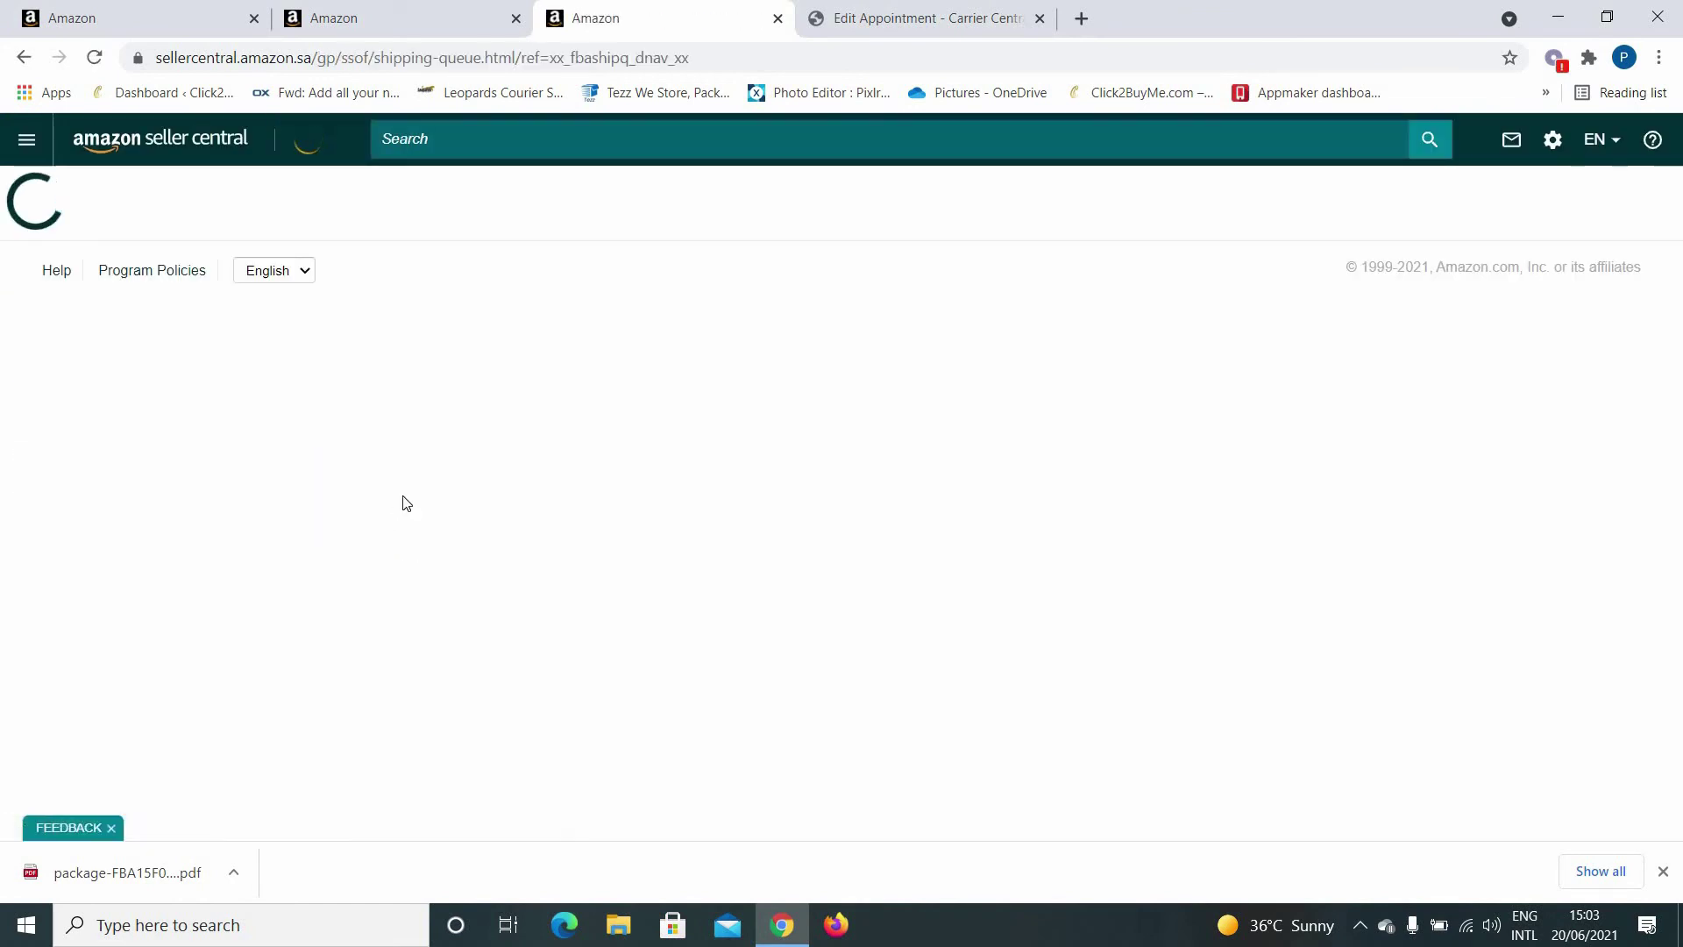
scroll(874, 574, down, 3)
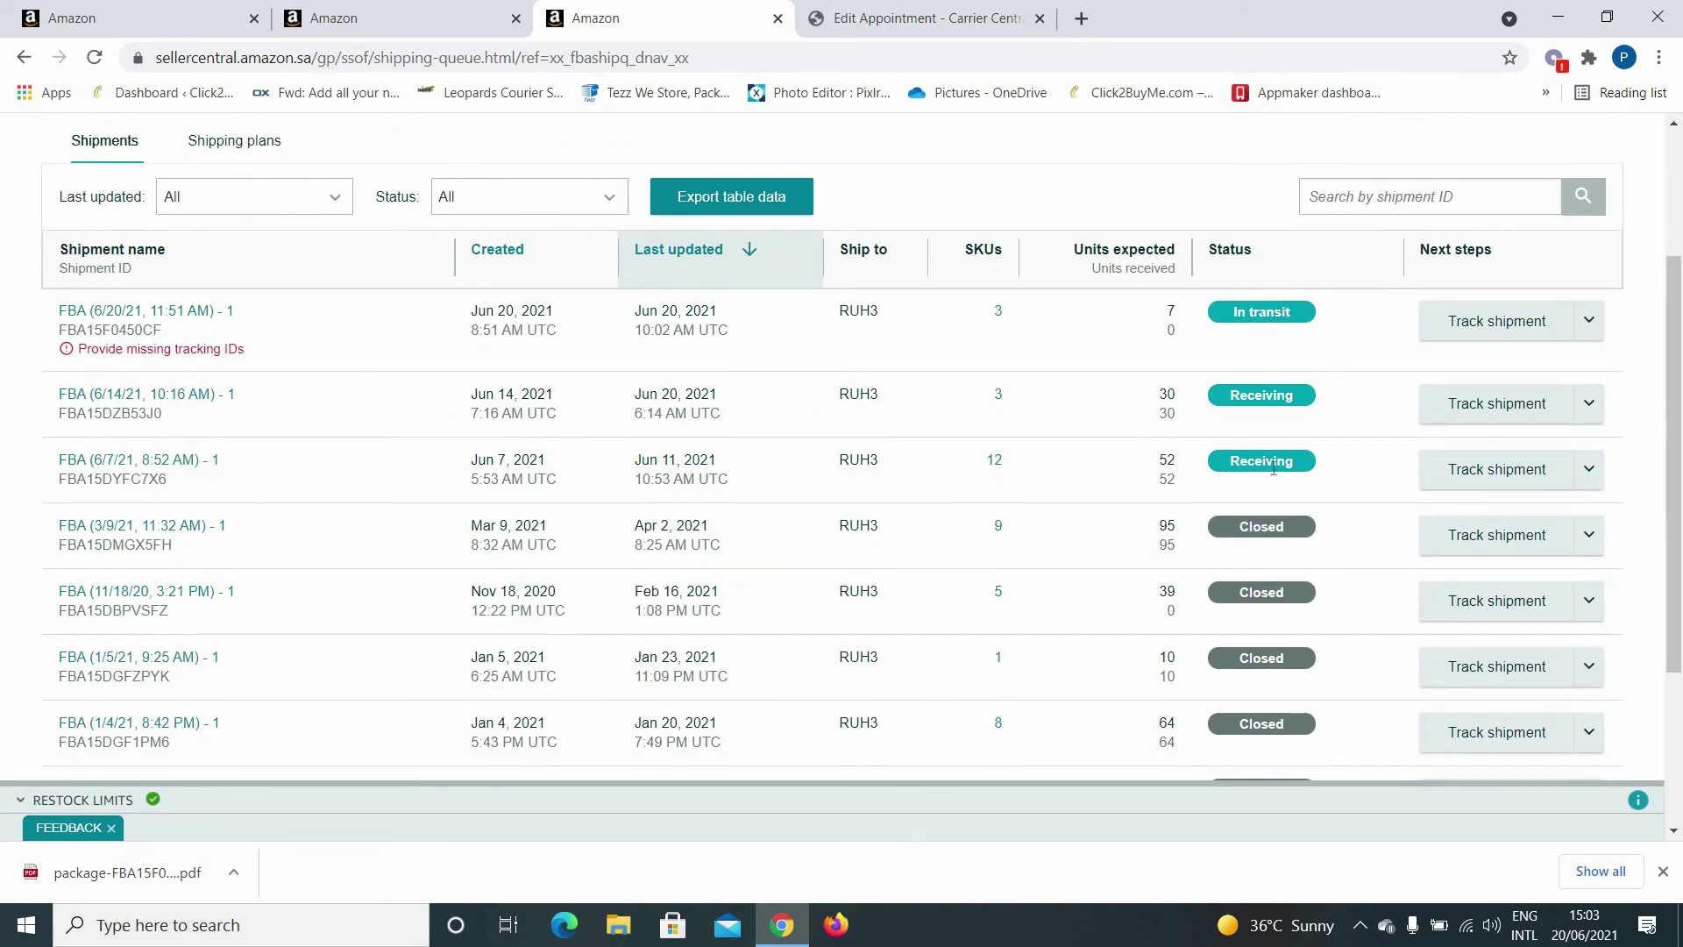
click(136, 314)
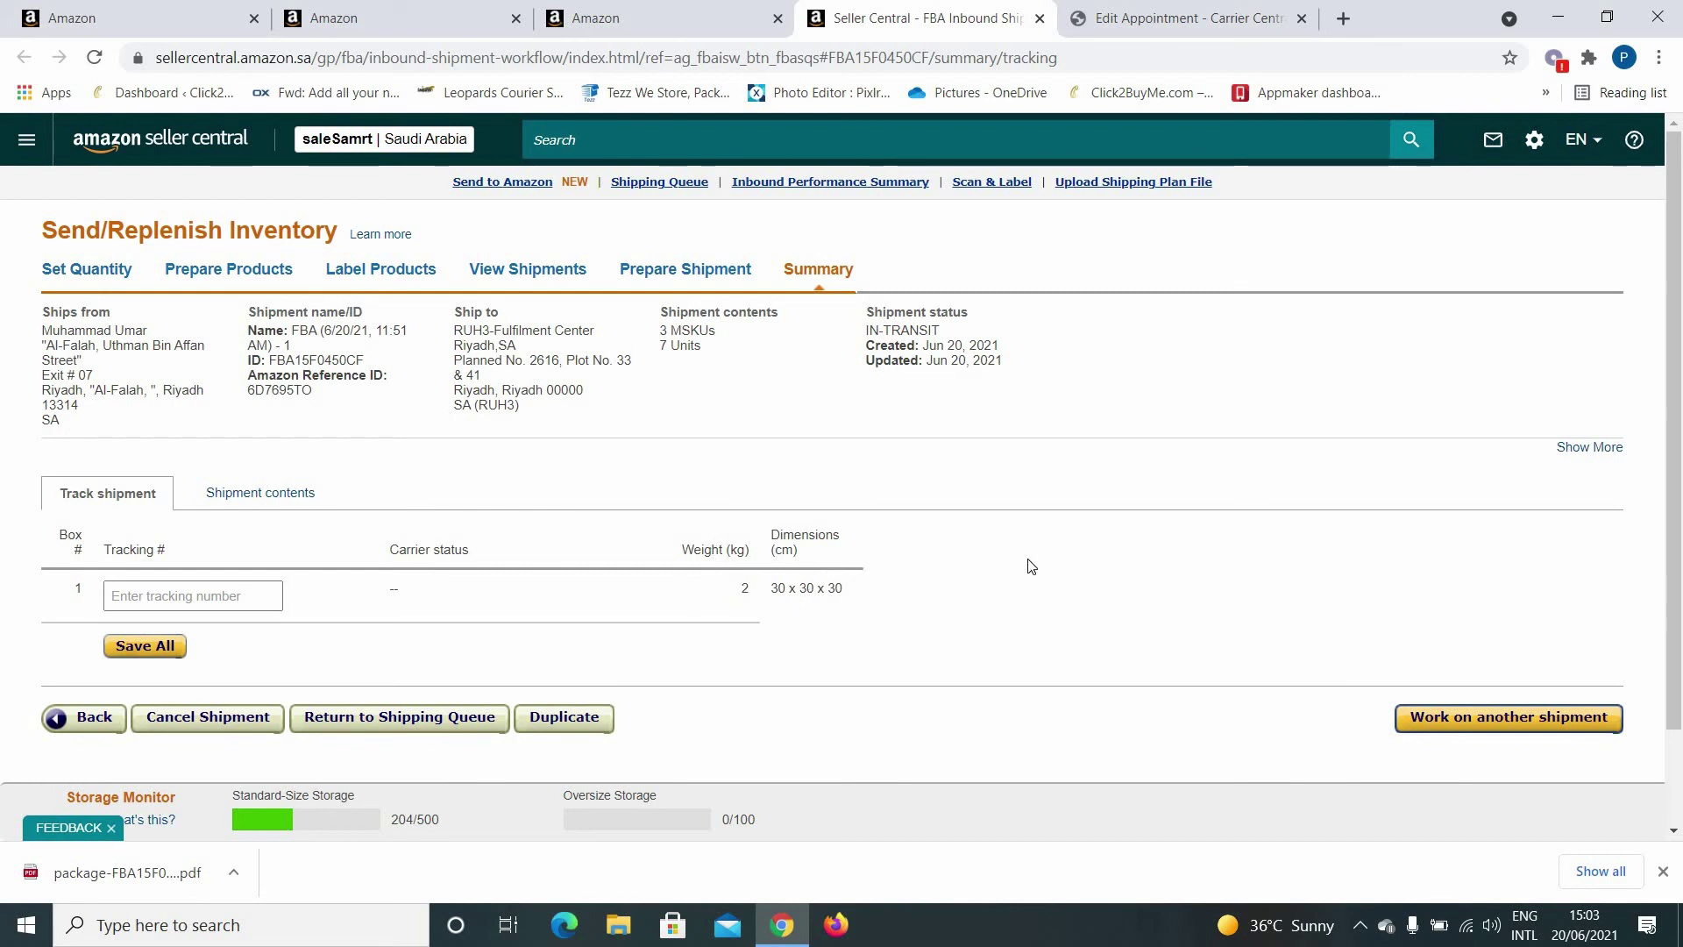
scroll(843, 607, down, 1)
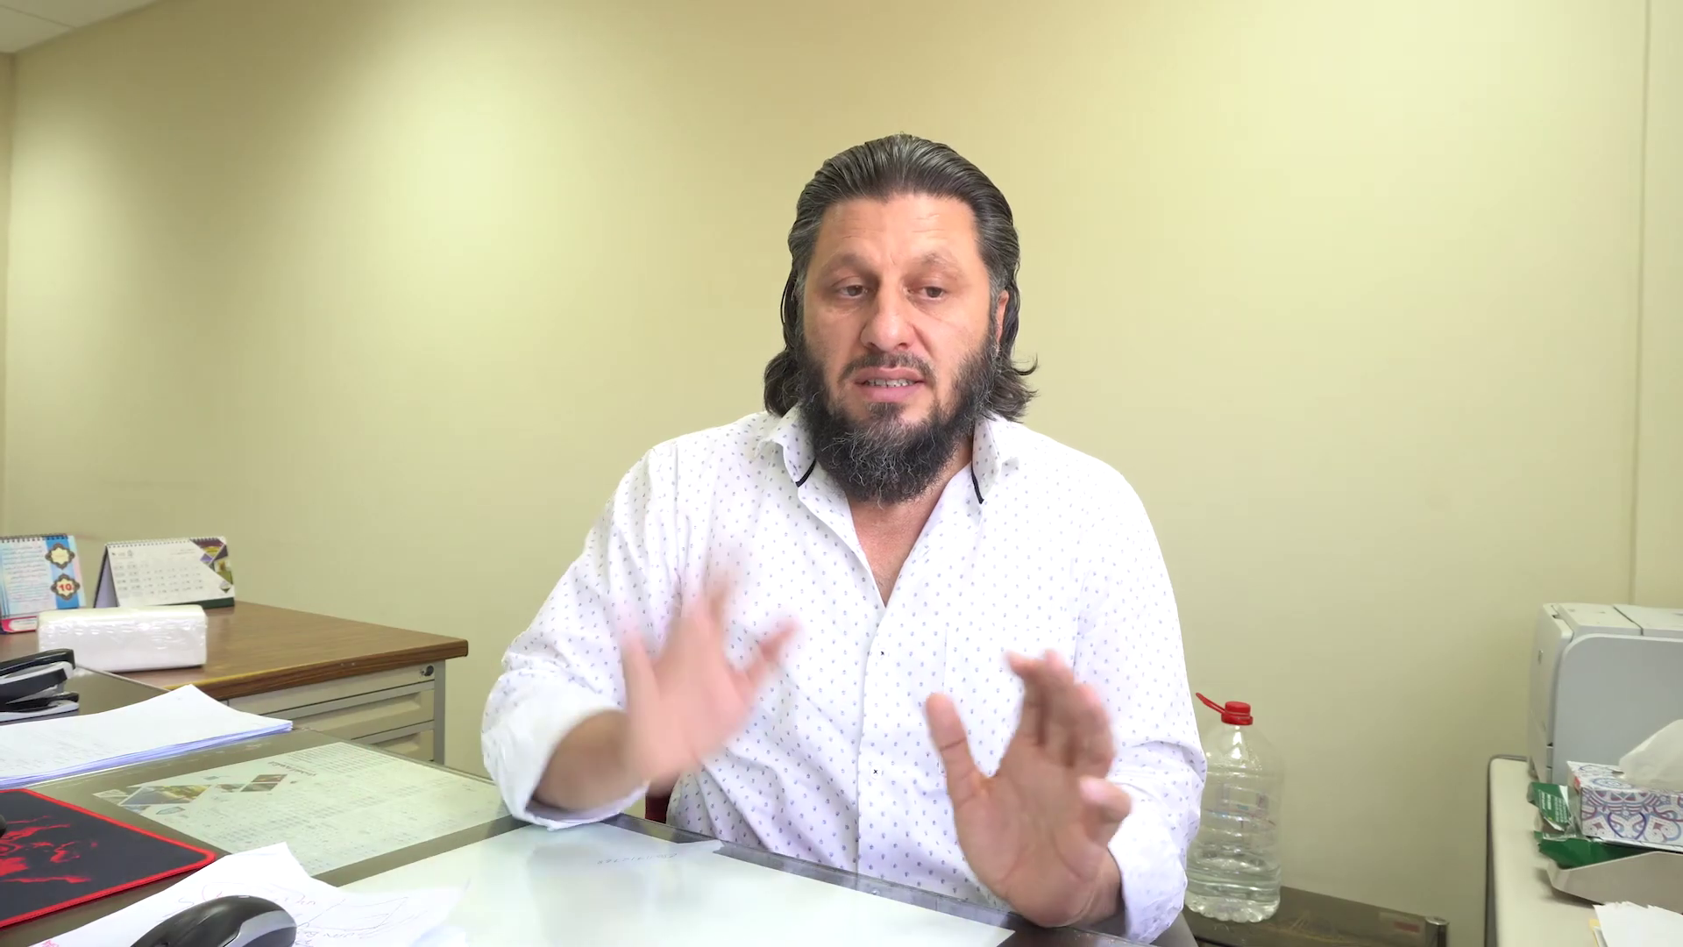